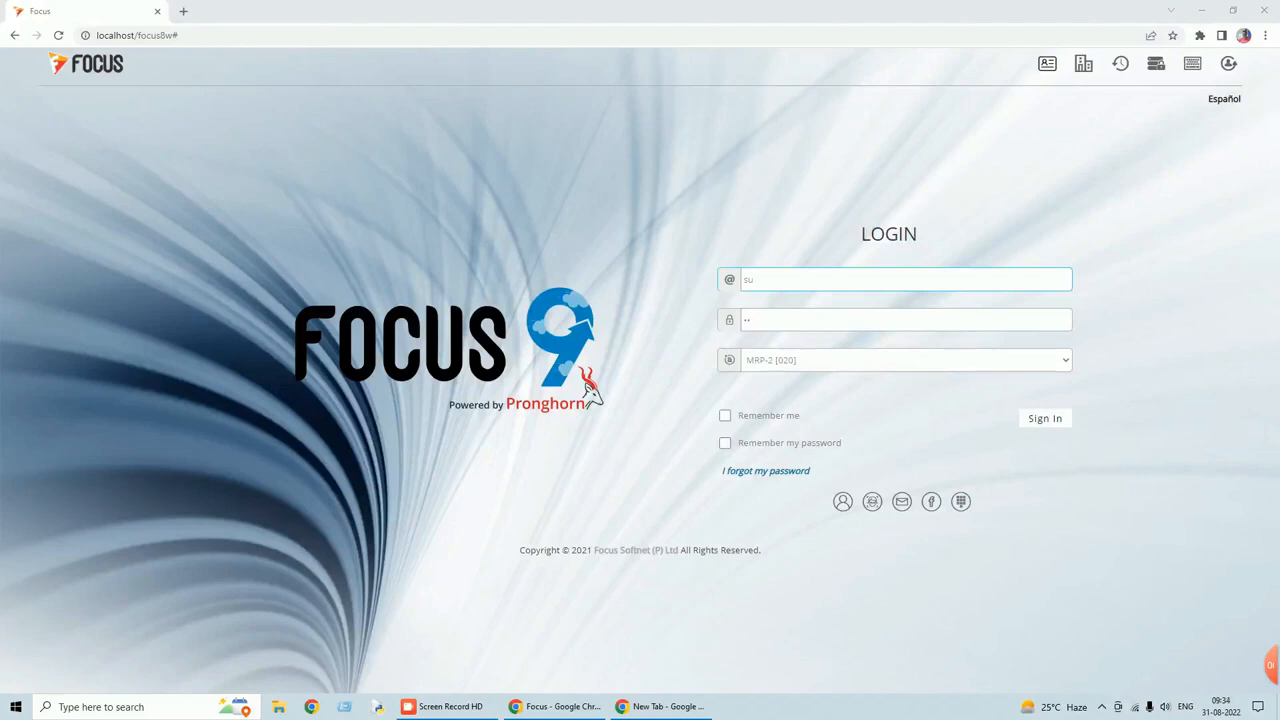
Sign in and expand Financials > Transactions to view the Purchases transaction types.
click(1042, 418)
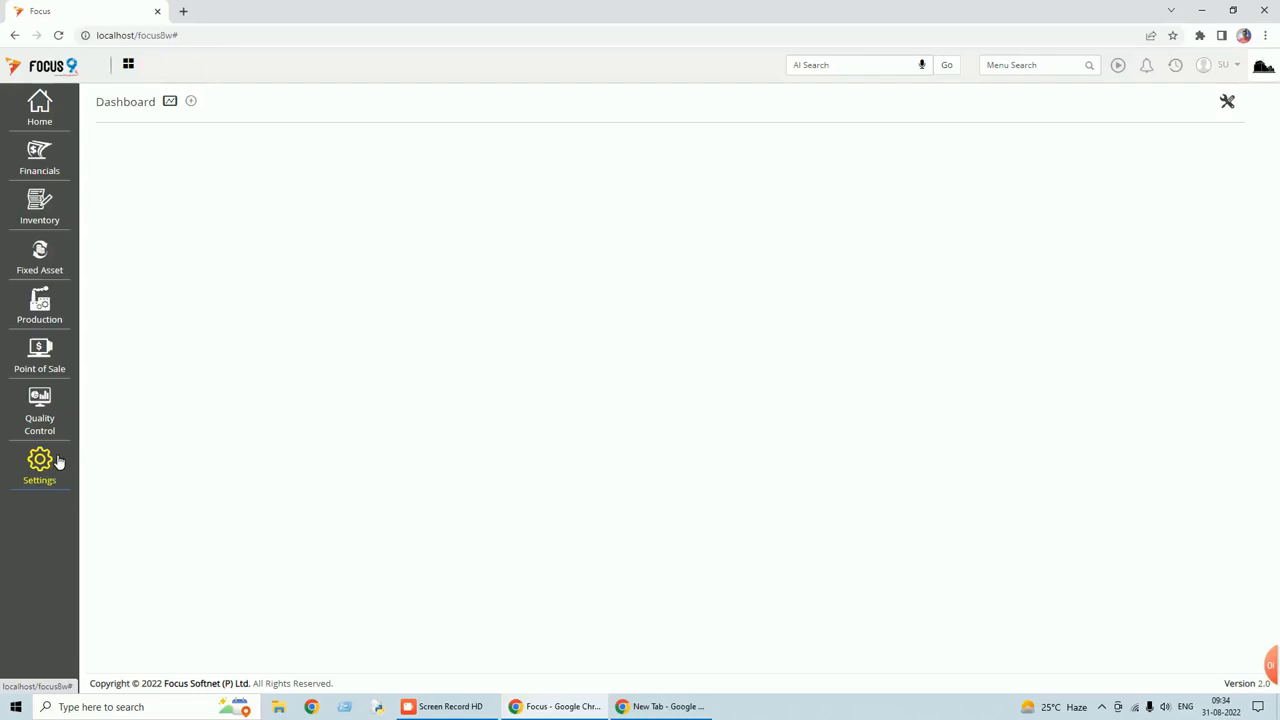
click(50, 164)
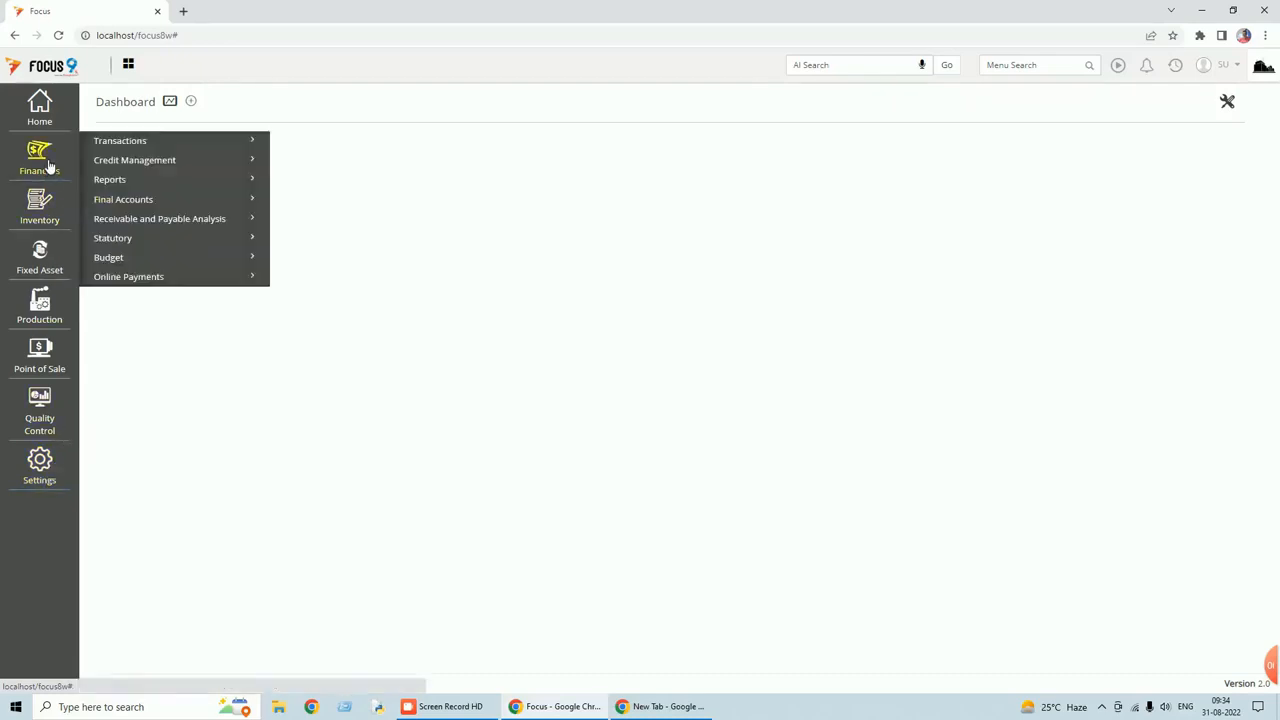
click(118, 147)
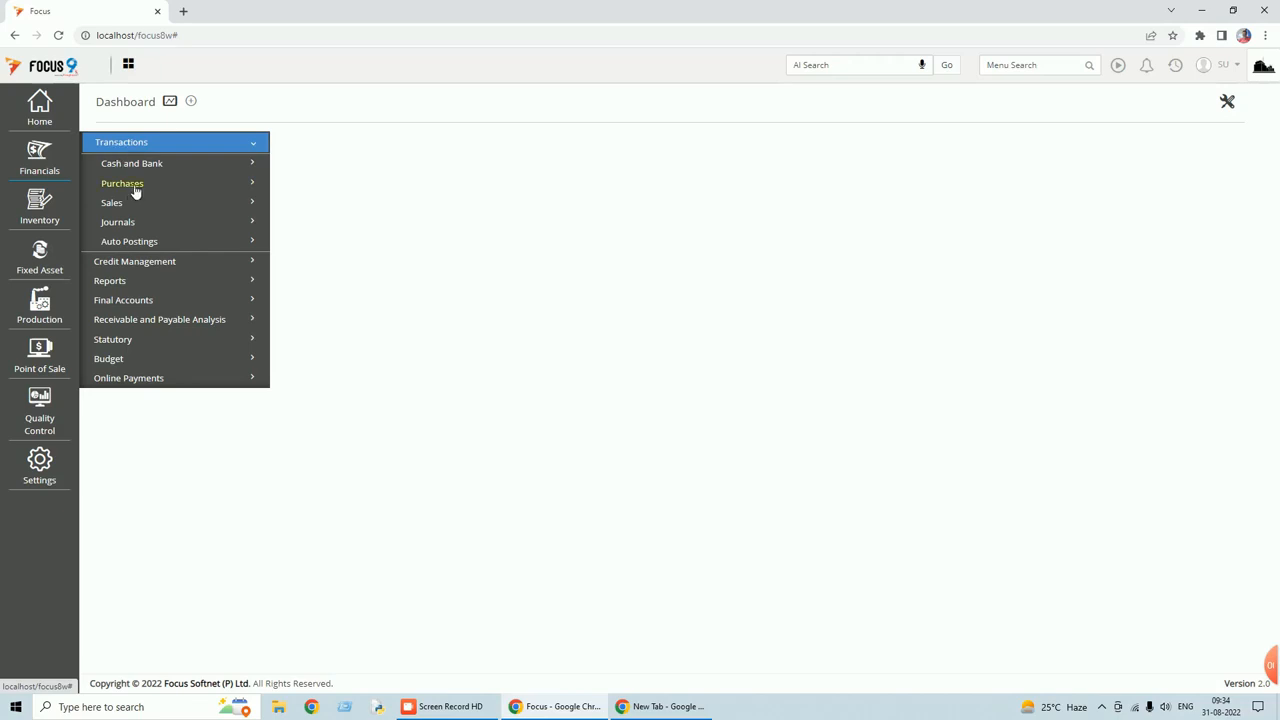
click(135, 190)
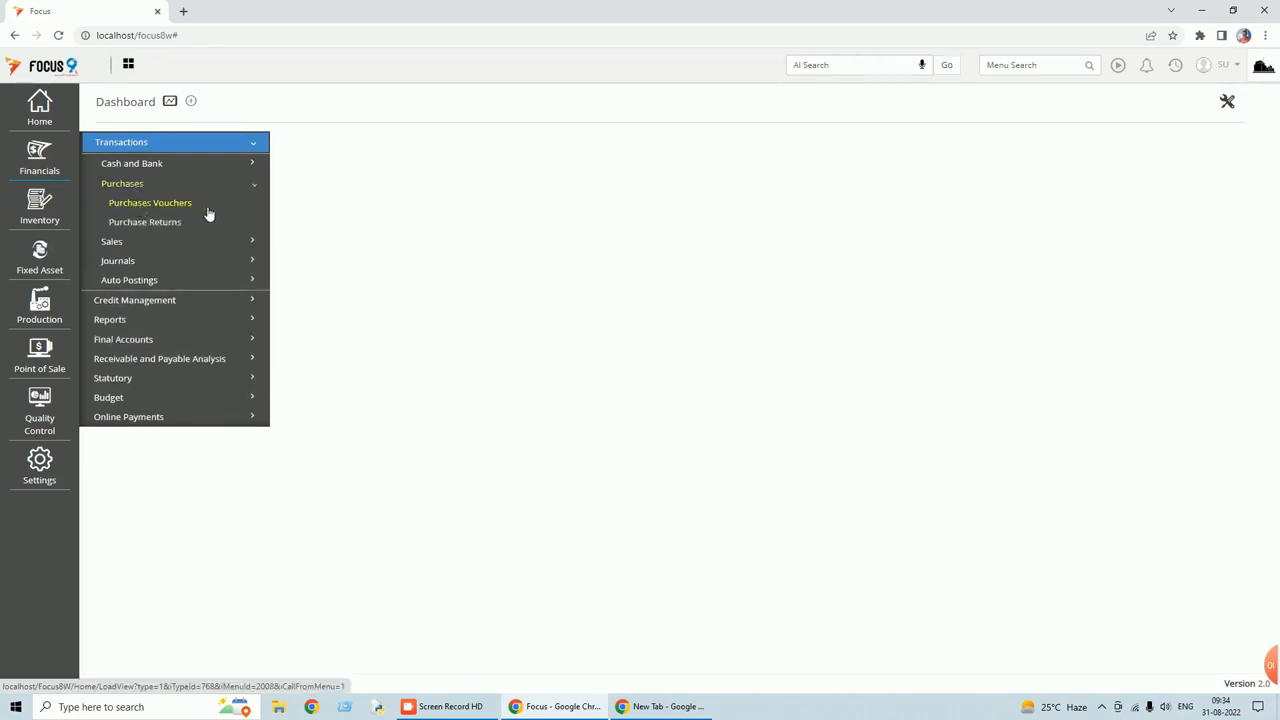
Review the Sales and Journals transaction types, then bring up the Settings menu.
click(116, 242)
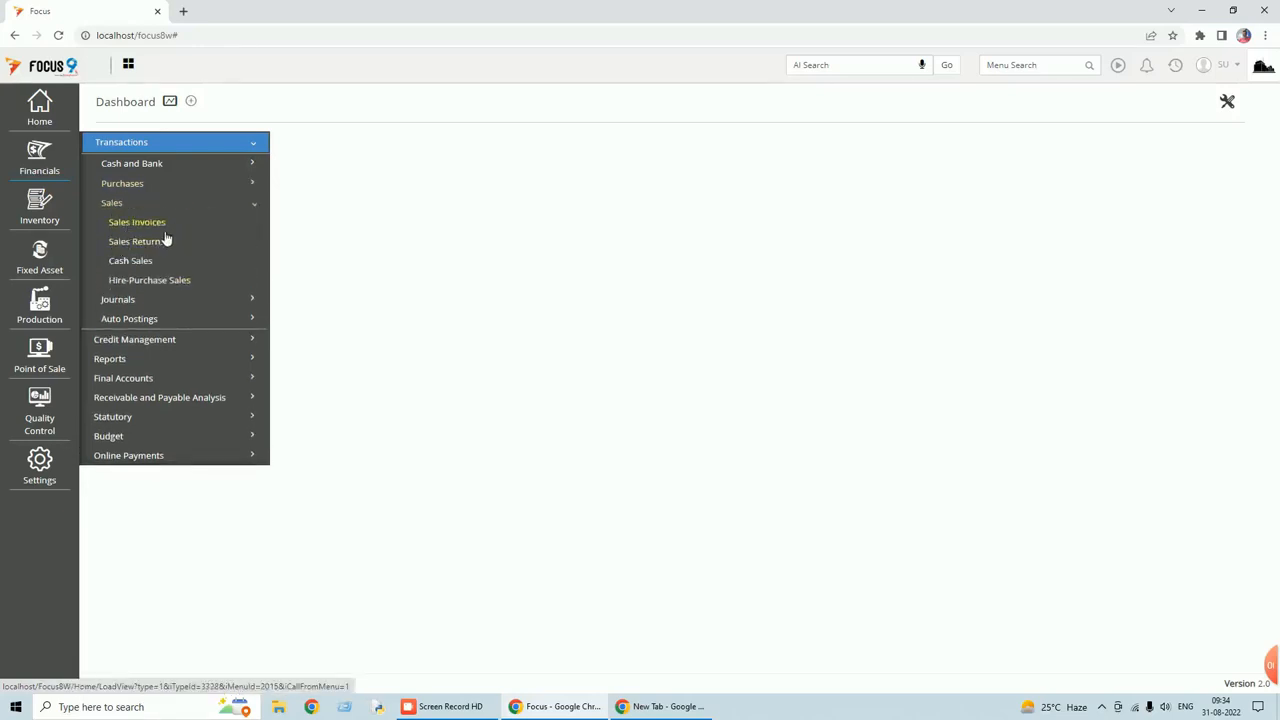
click(138, 302)
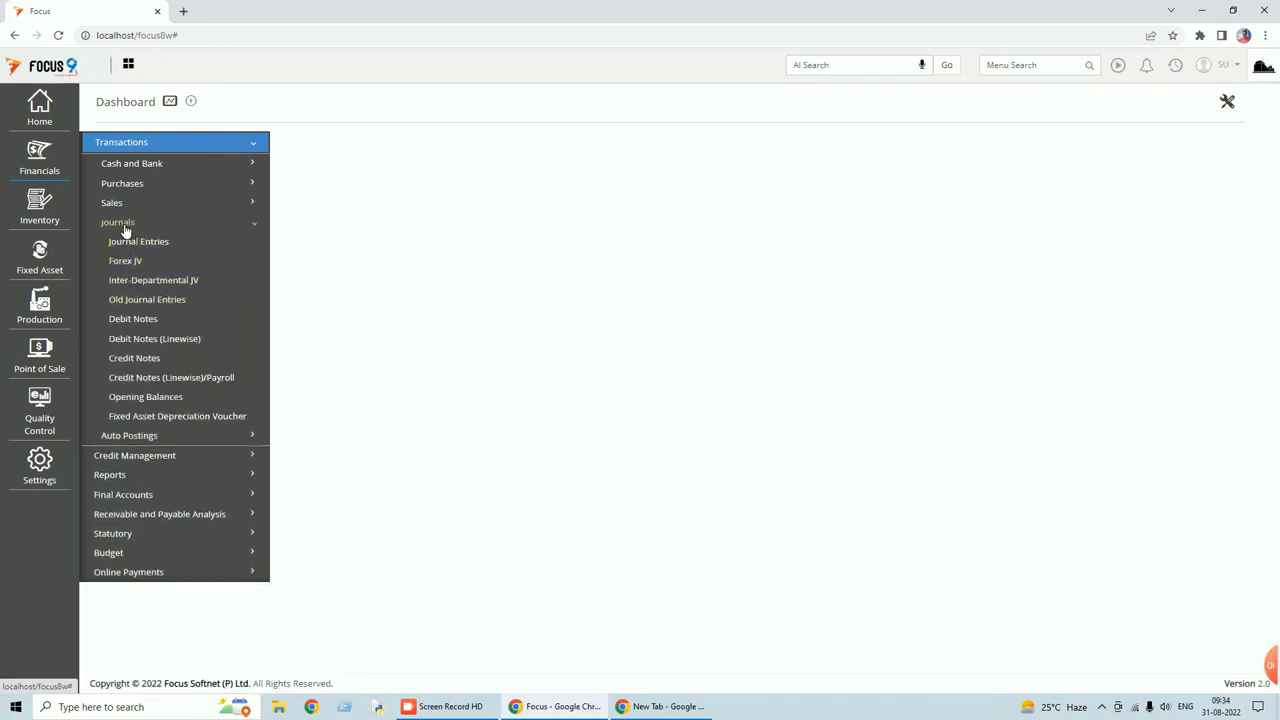
click(125, 231)
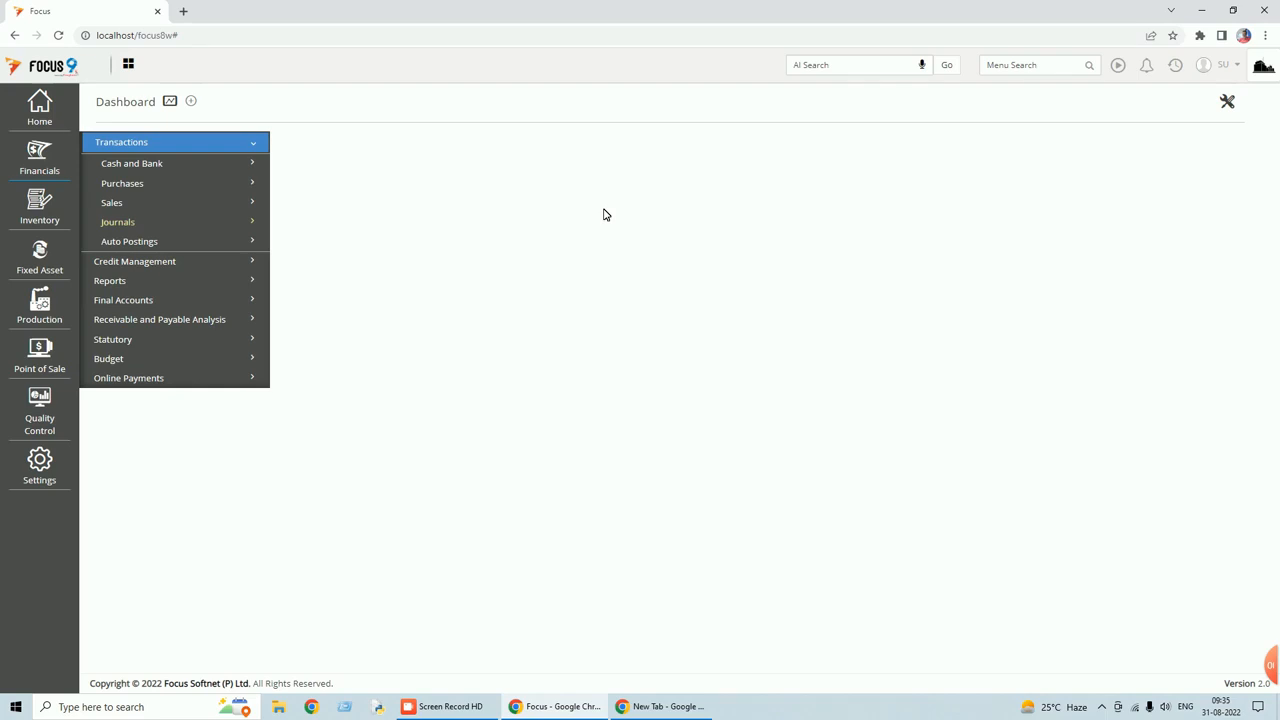
click(42, 478)
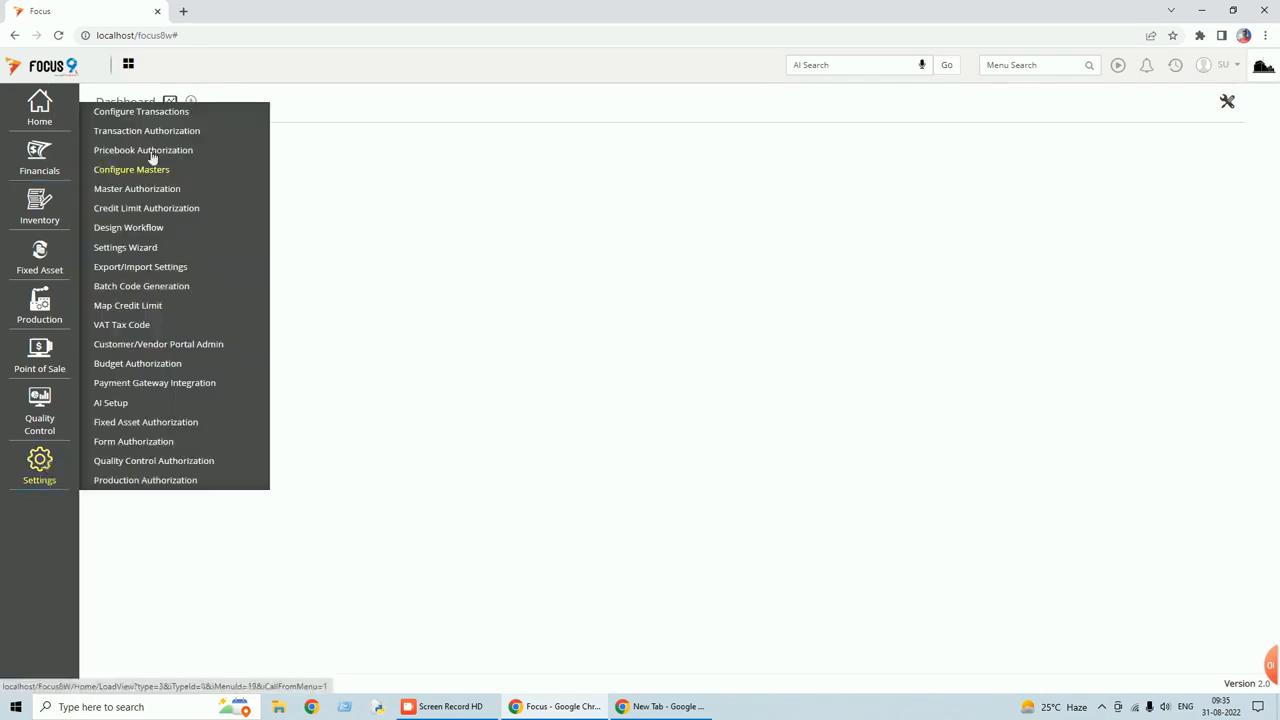
Open Configure Transactions, expand Document Customization and select Purchases Orders.
click(145, 115)
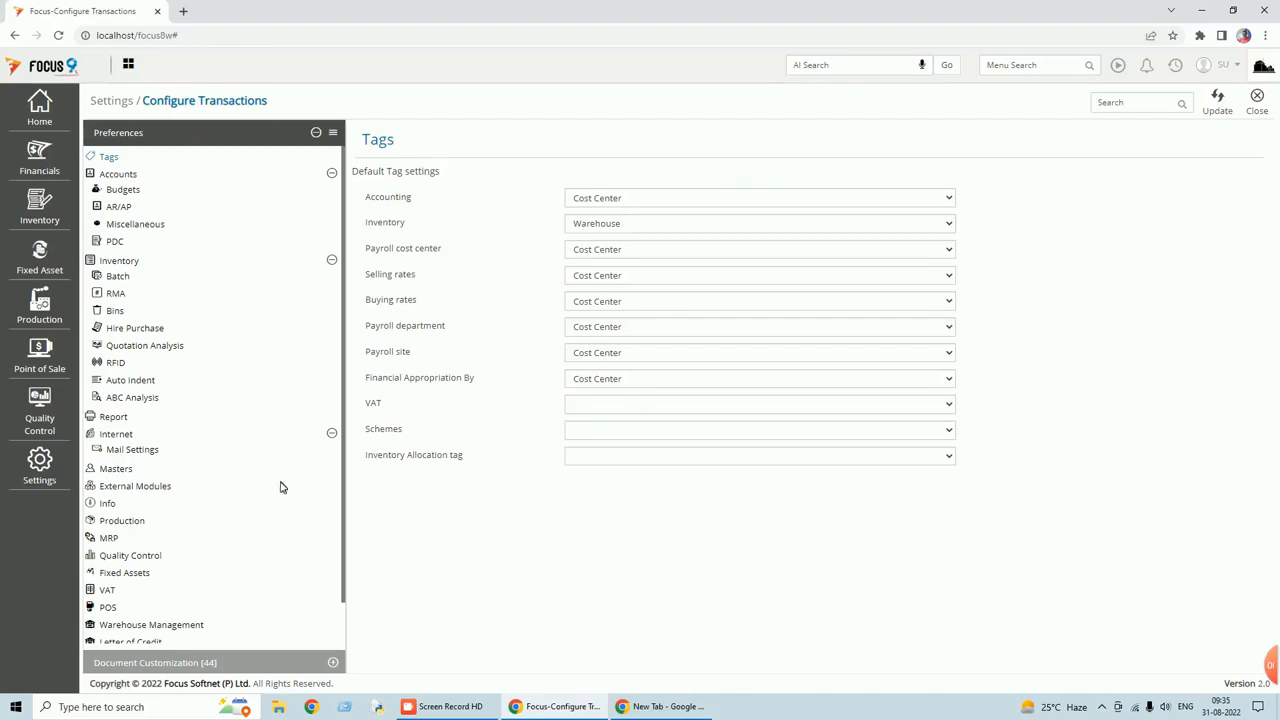
click(178, 664)
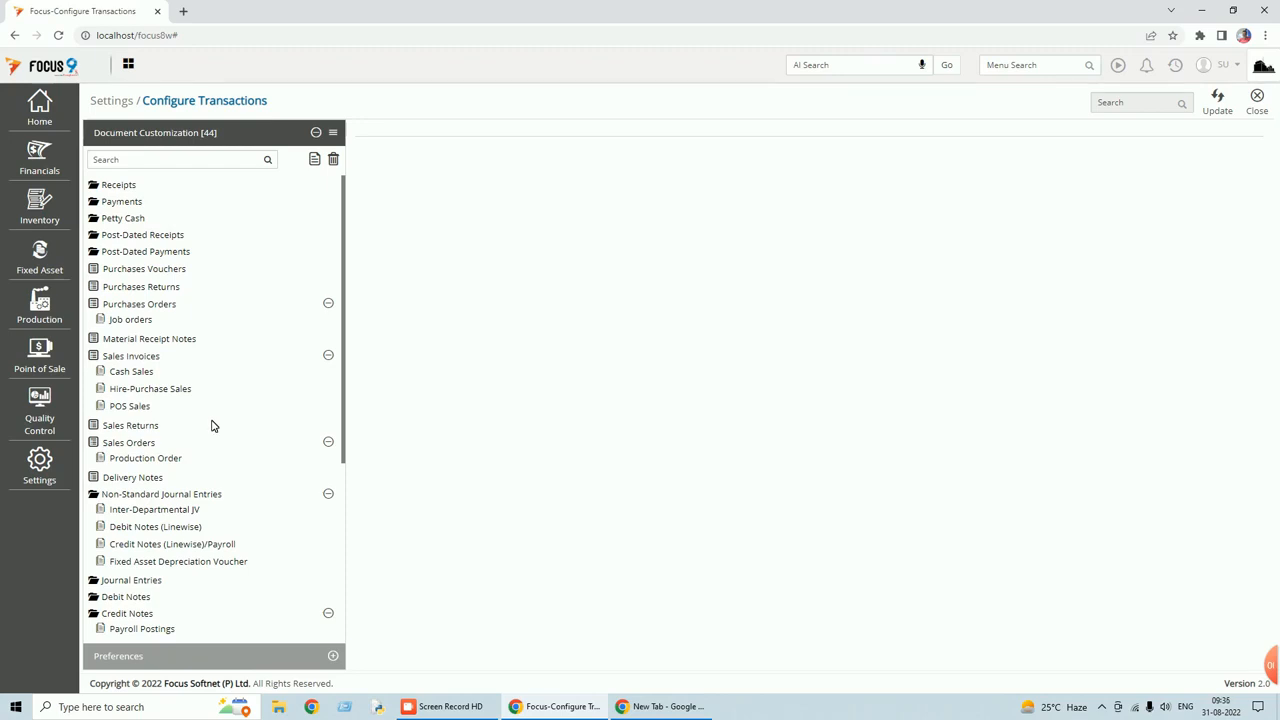
click(143, 305)
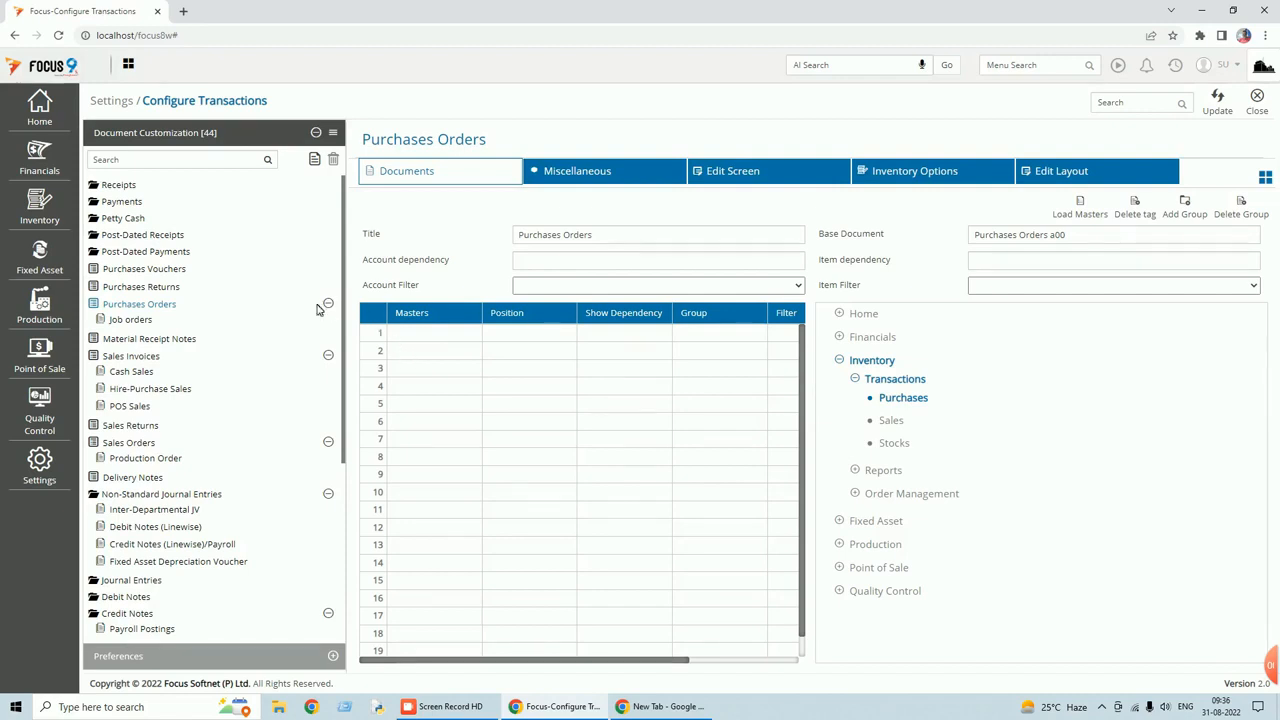
Review the Purchases Orders Miscellaneous, Edit Screen and Edit Layout tabs, then close the configuration.
click(604, 178)
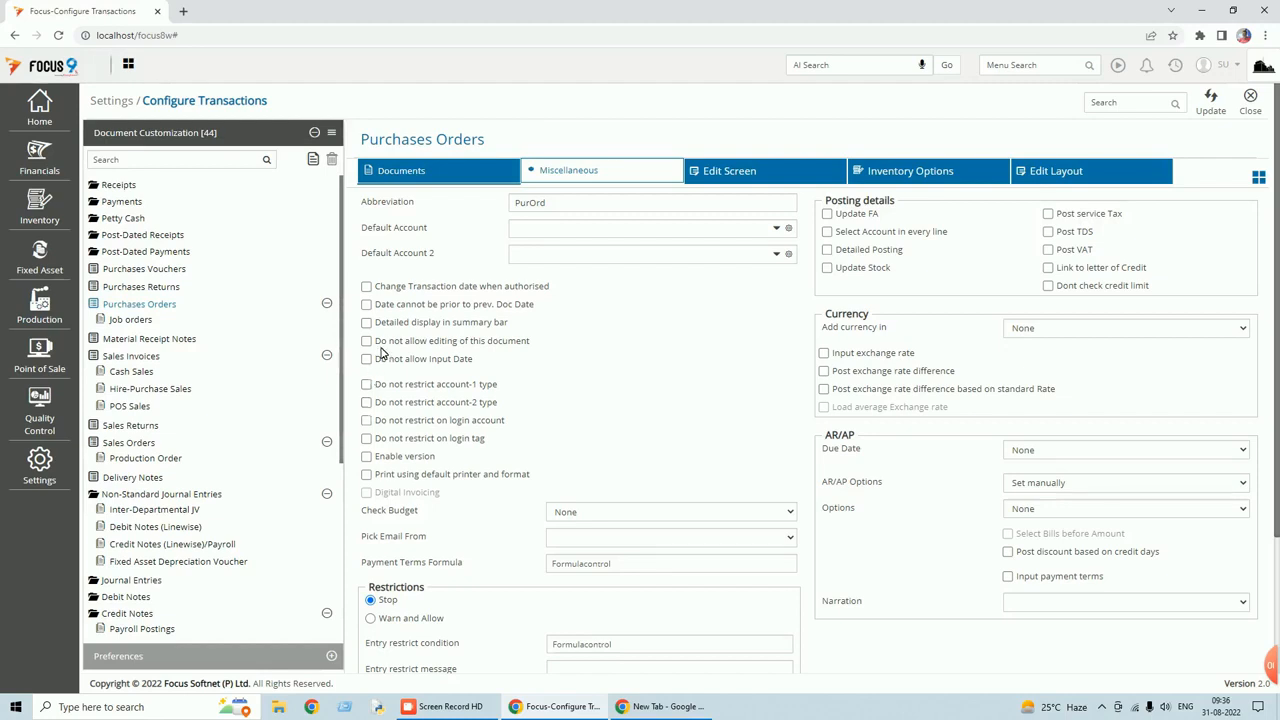
click(760, 181)
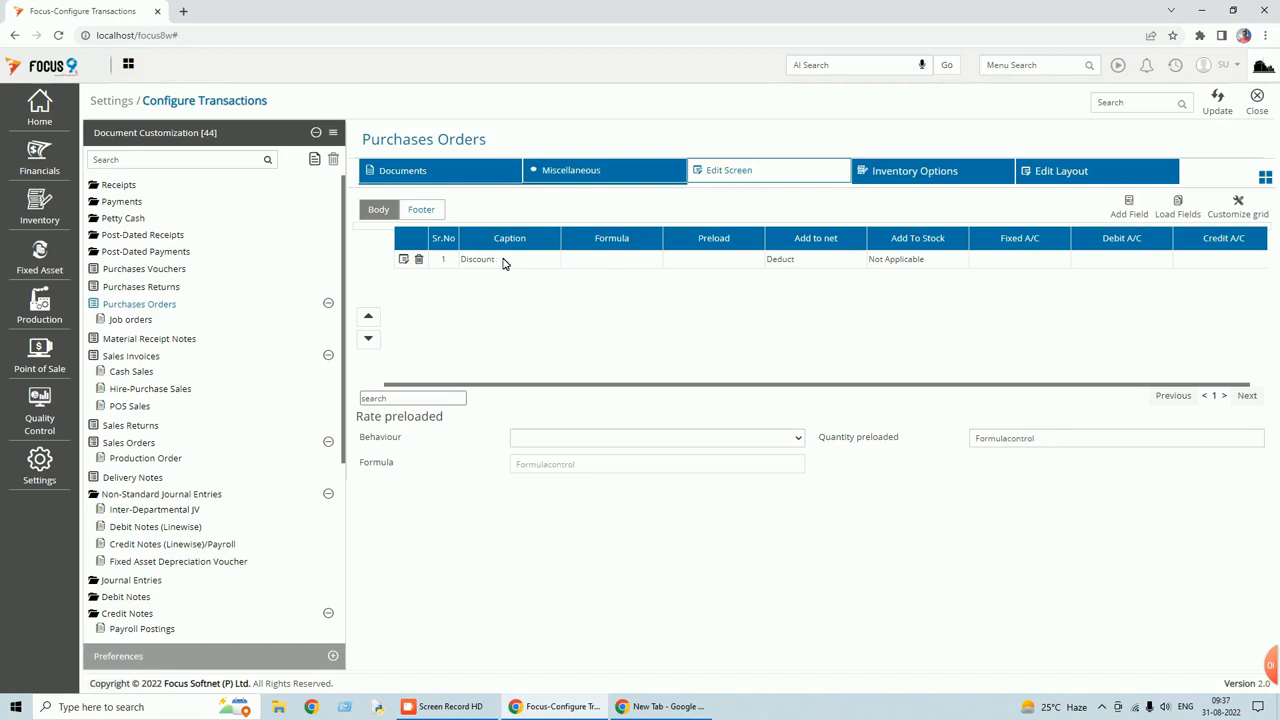
click(1053, 172)
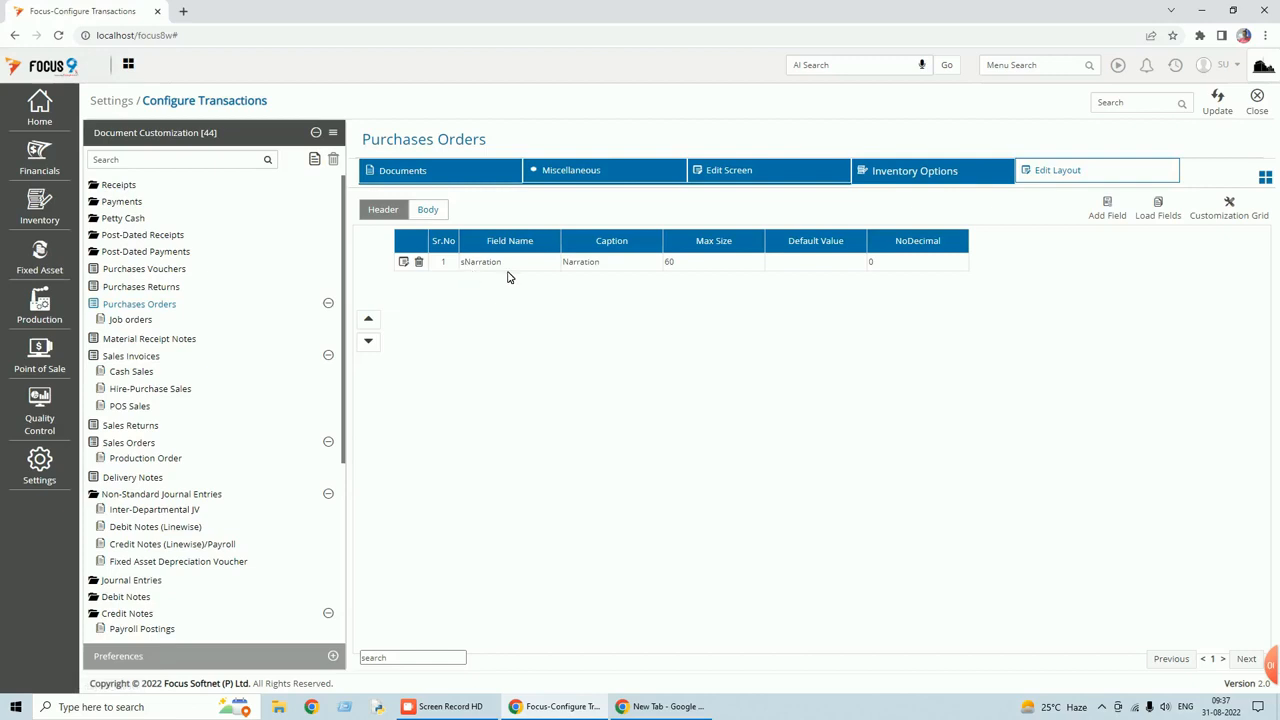
click(1262, 112)
Search the menu for 'purchases' and open the Purchases Orders voucher list.
click(995, 66)
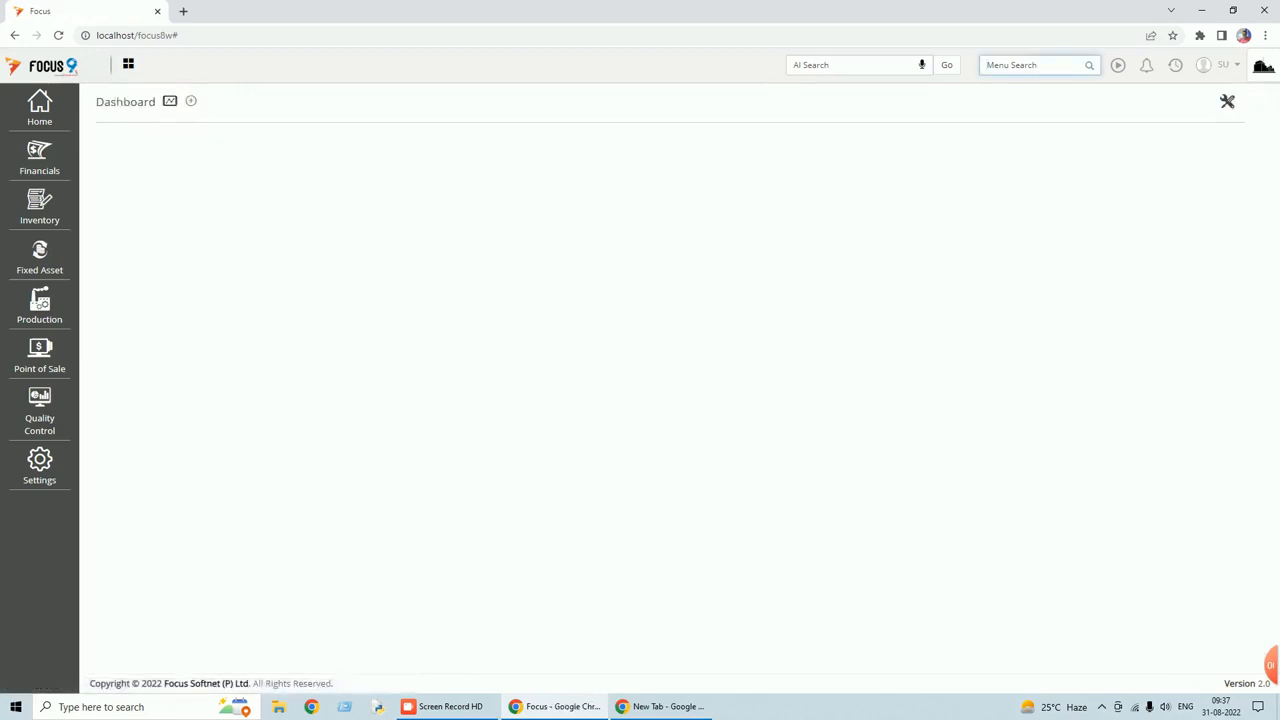
text(purchase)
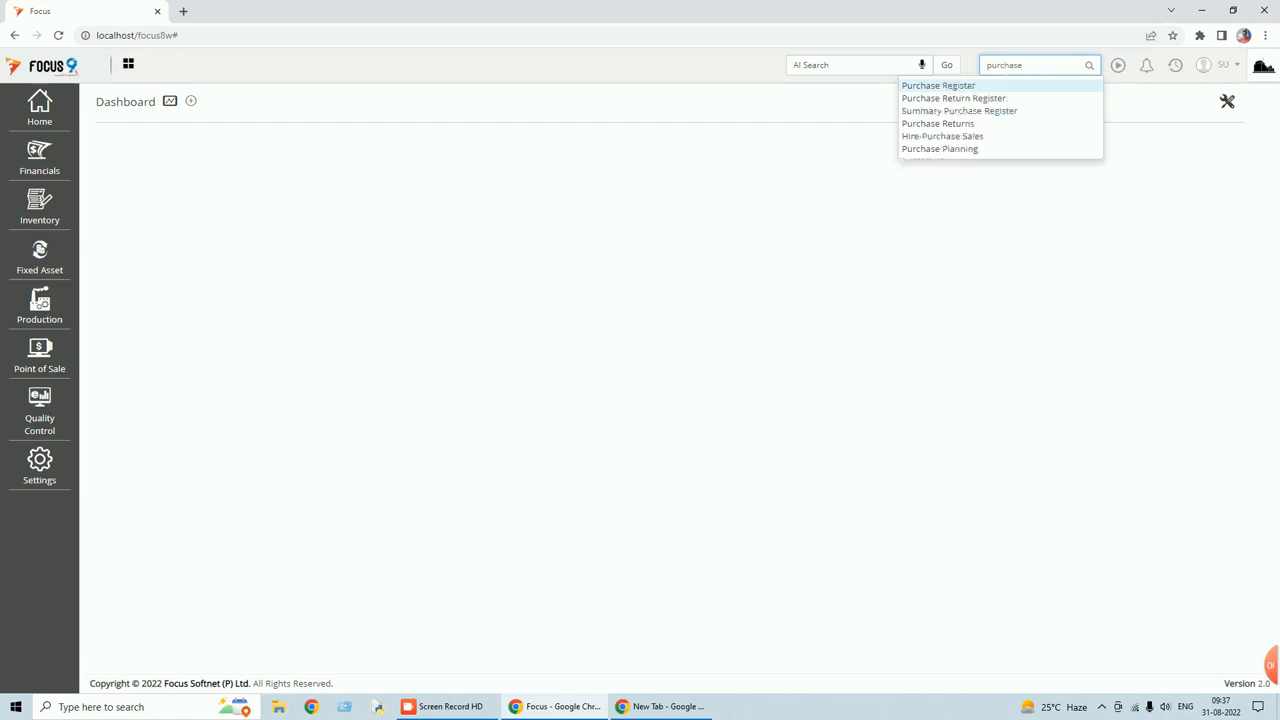
key(BackSpace)
text(s)
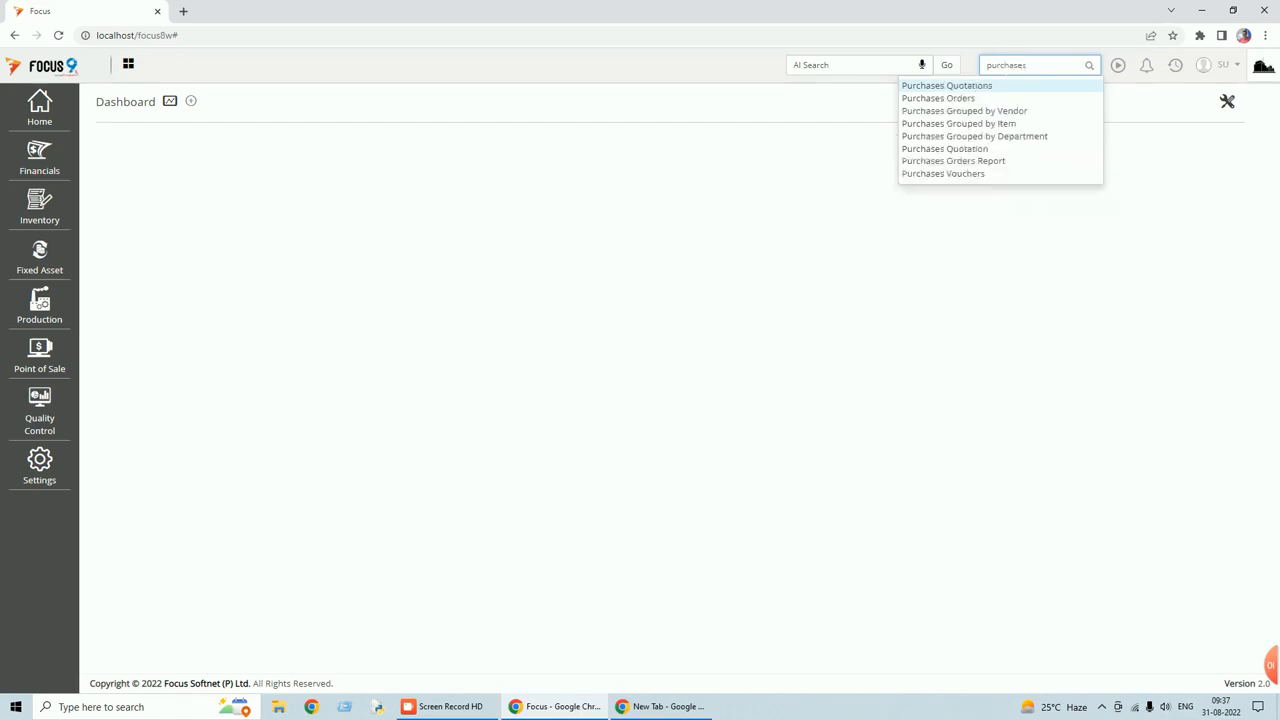
click(922, 99)
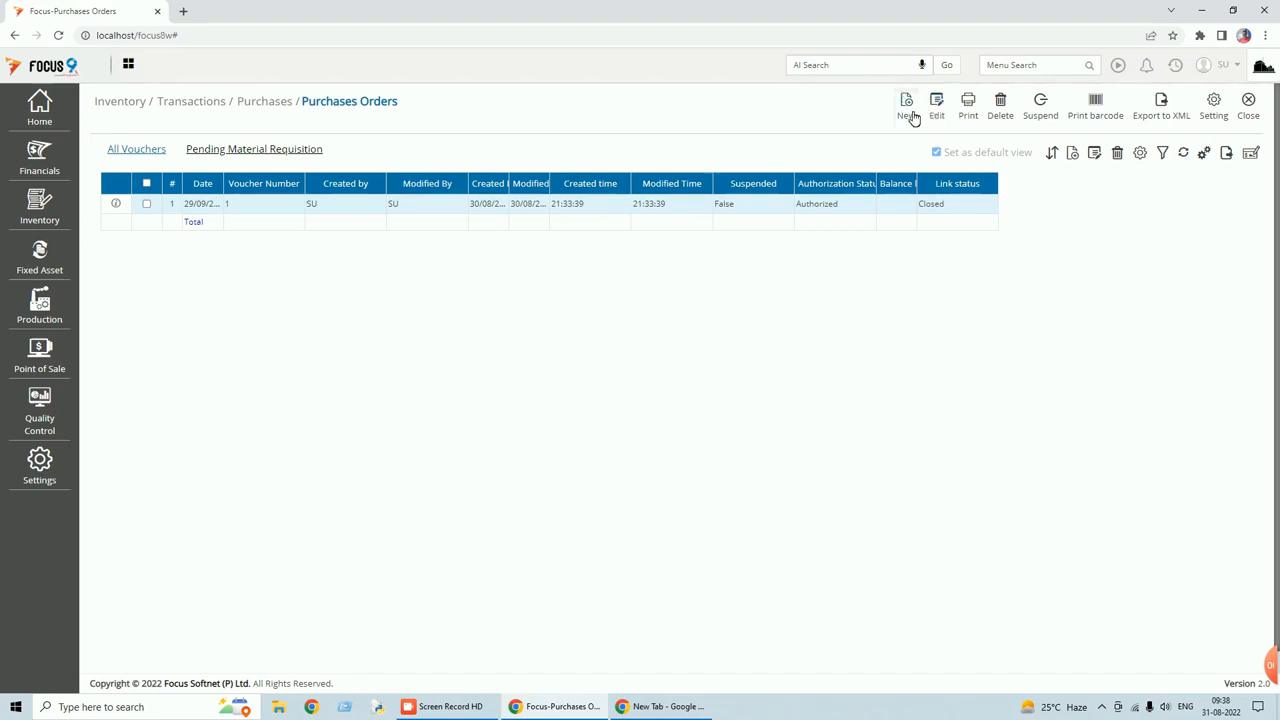
Open a blank new purchase order, then close it unsaved along with the order list.
click(909, 114)
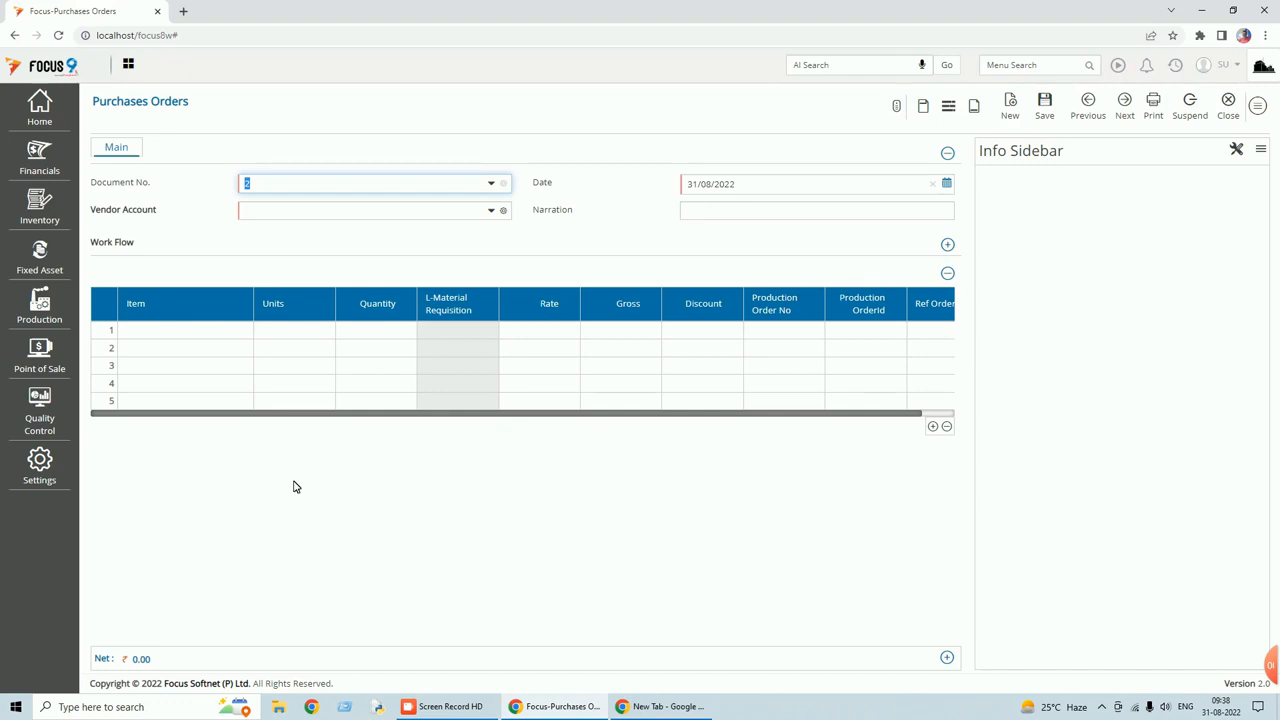
click(1229, 108)
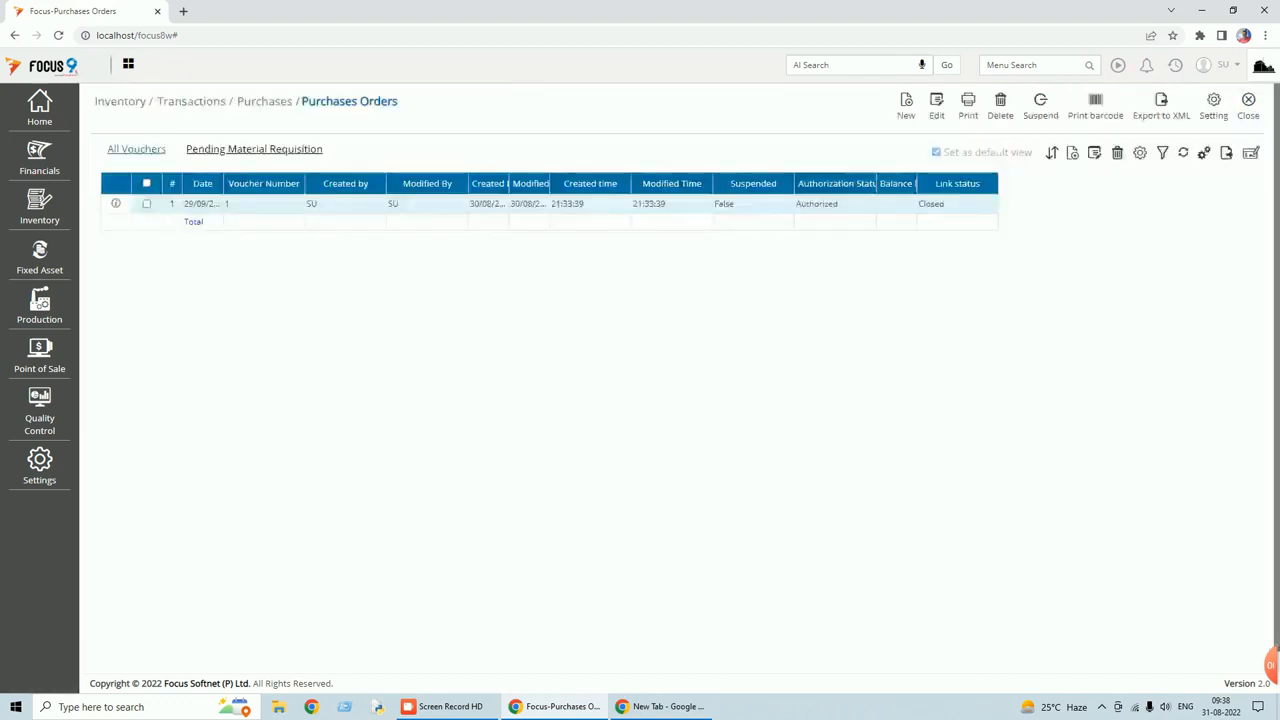
click(1248, 112)
Reopen Configure Transactions and select Purchases Orders under Document Customization.
click(40, 470)
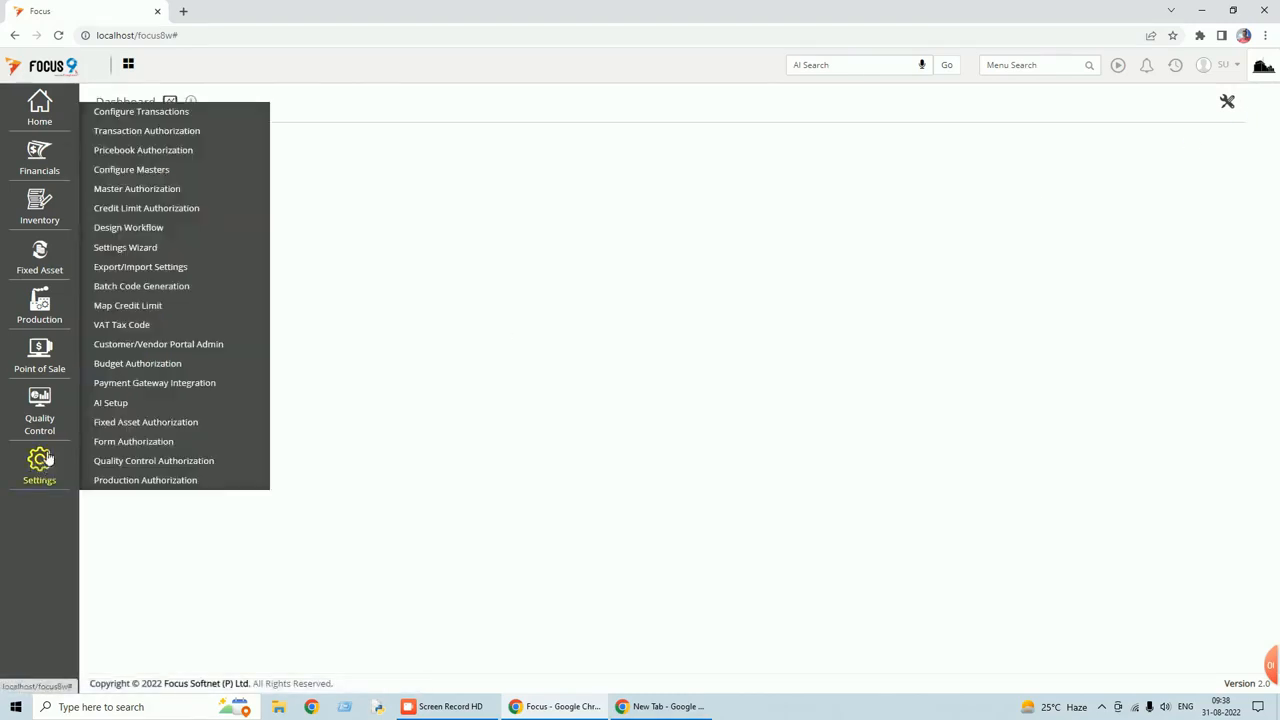
click(148, 119)
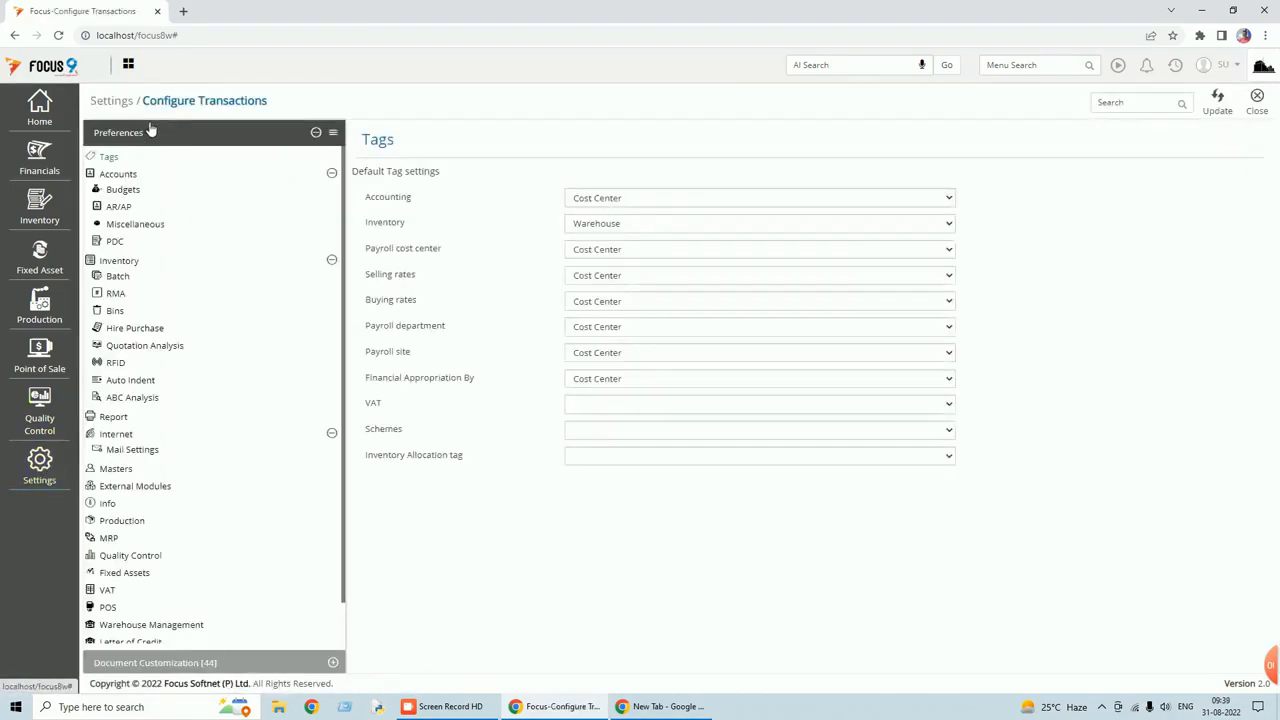
click(180, 663)
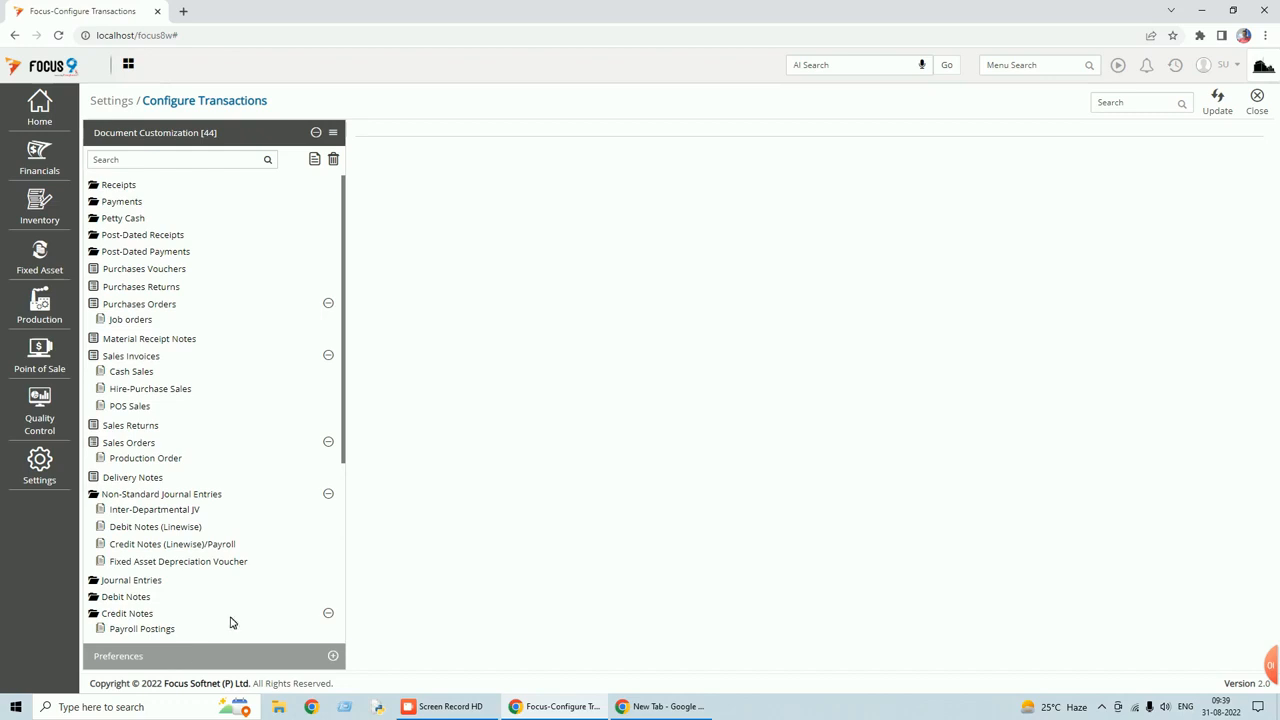
click(135, 307)
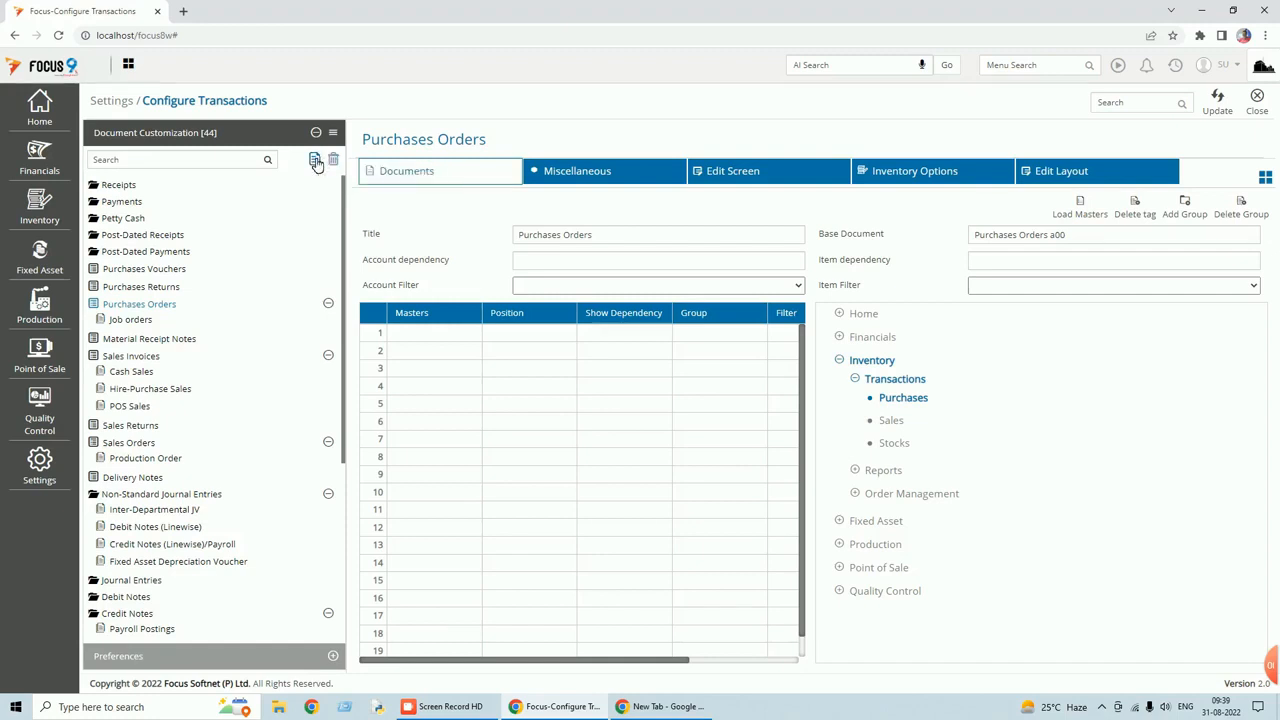
Create a new document type based on Purchases Orders titled 'Local PO'.
click(314, 161)
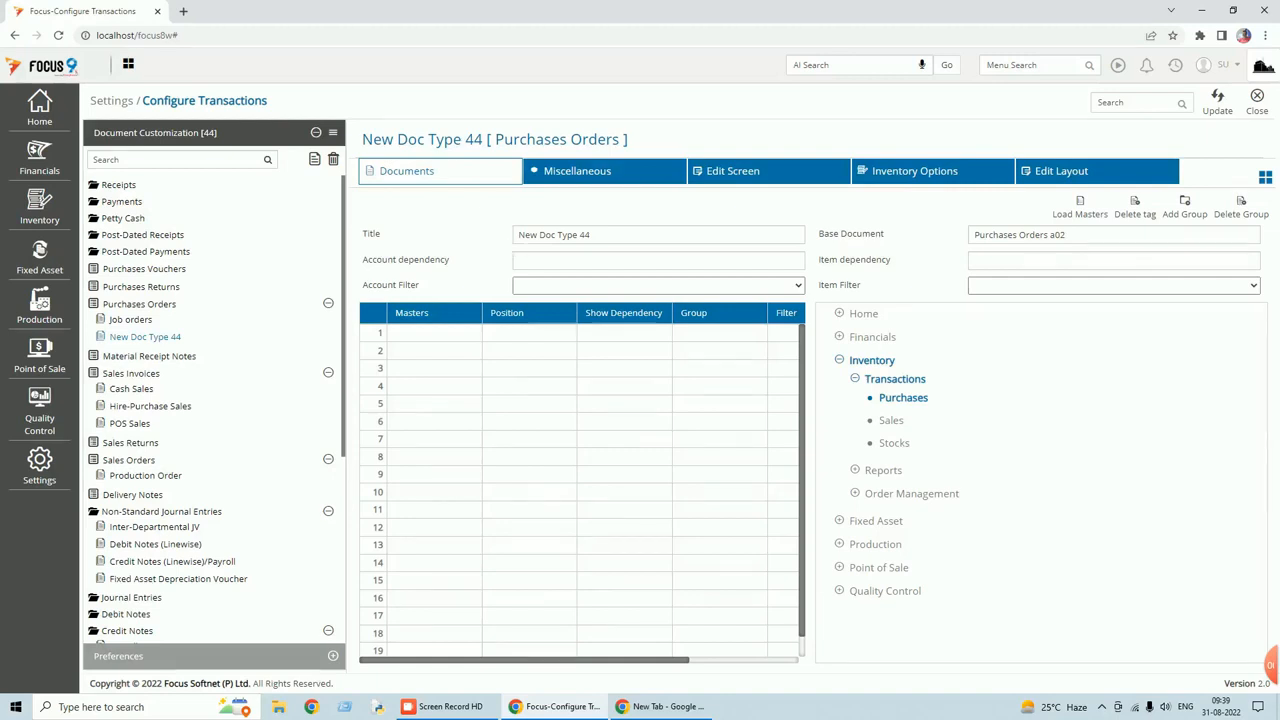
drag(592, 235, 494, 240)
text(Local PO)
key(Tab)
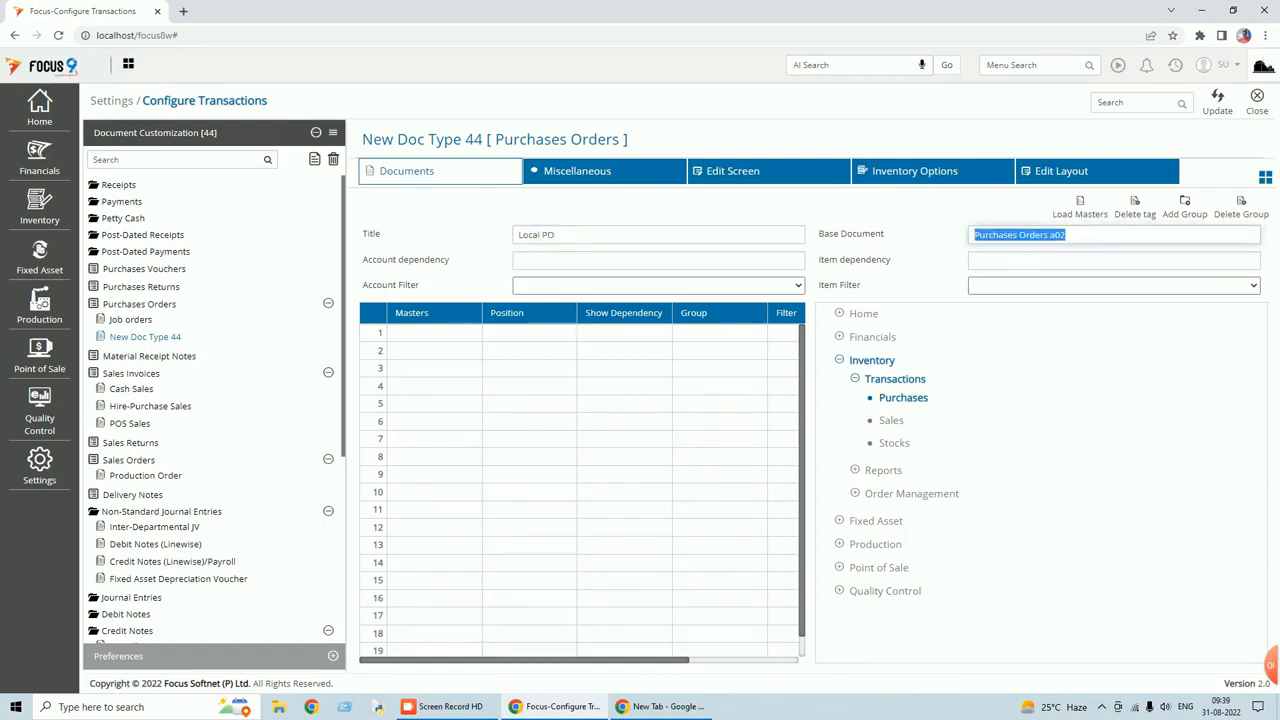
Add Cost Center as the first master in the Header position and save the configuration.
click(452, 337)
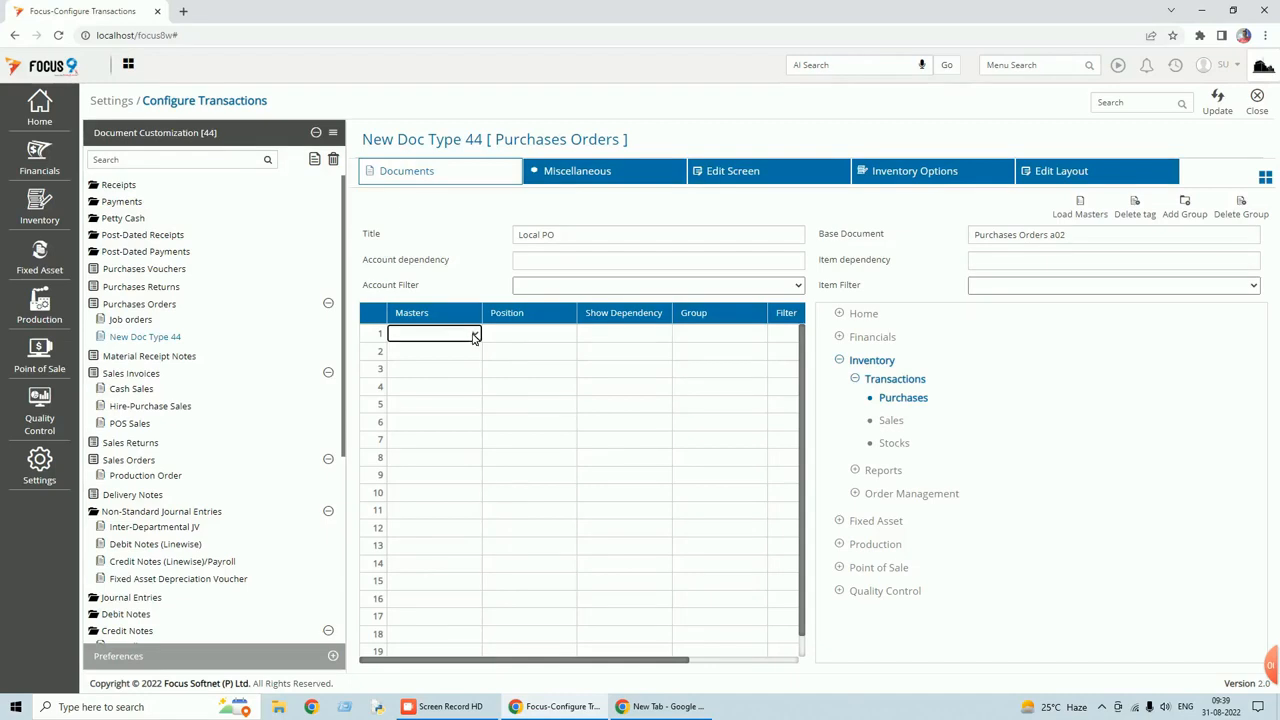
click(475, 337)
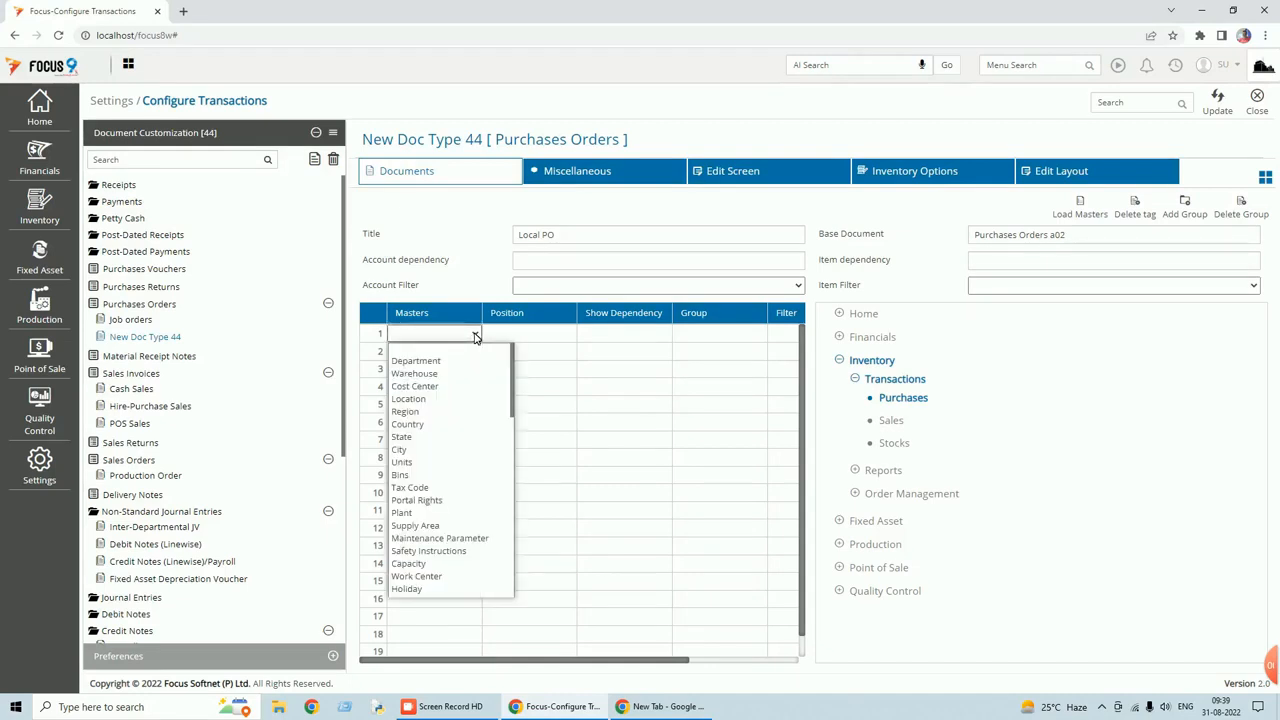
click(447, 391)
click(566, 340)
click(566, 338)
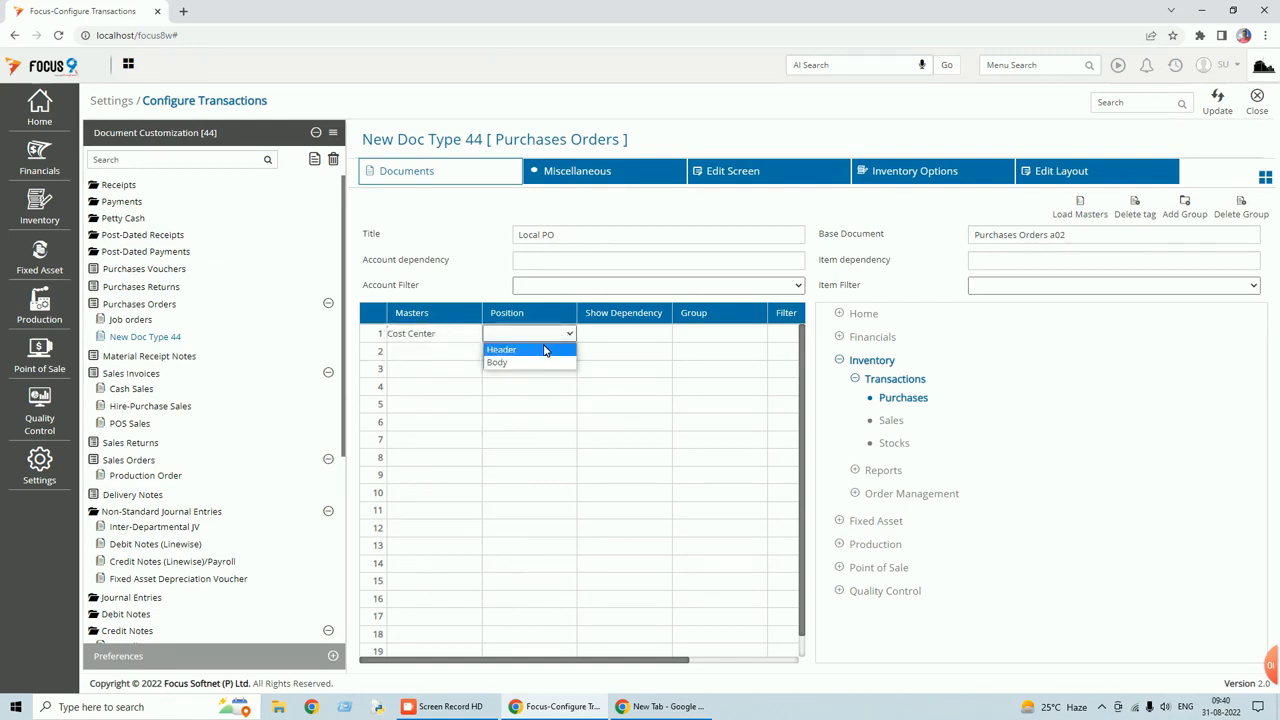
click(545, 350)
key(Tab)
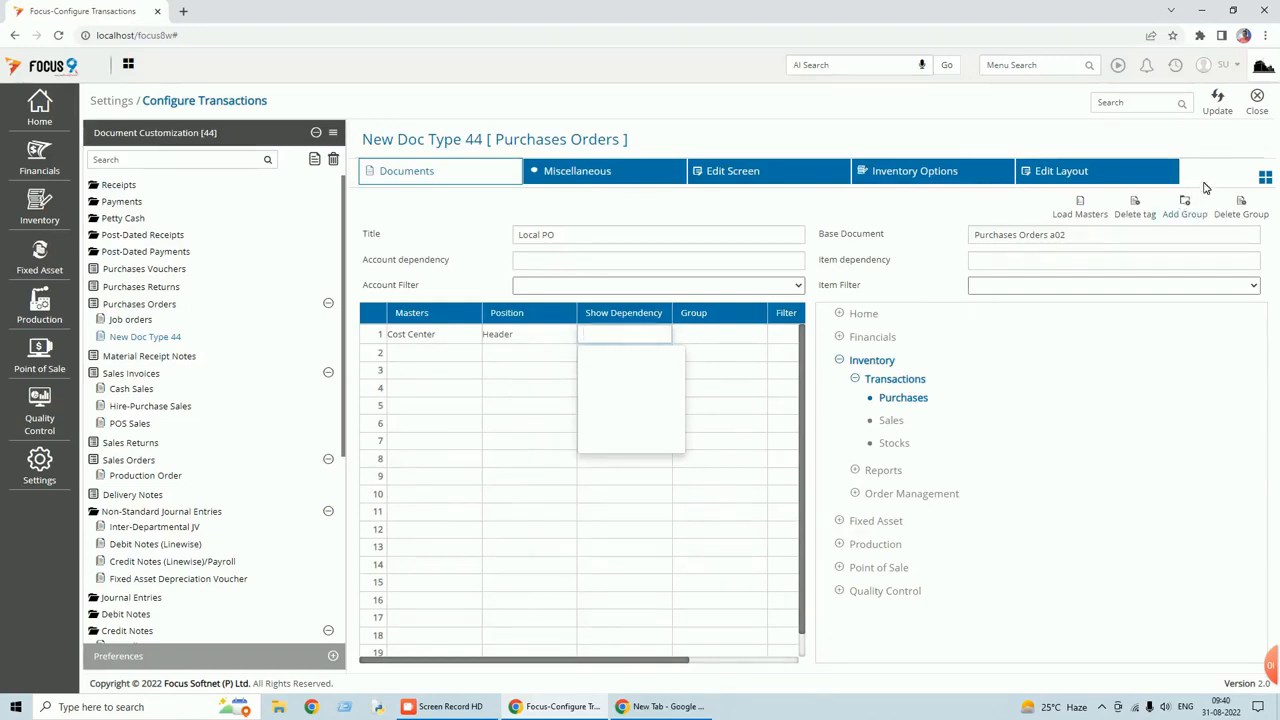
click(1220, 112)
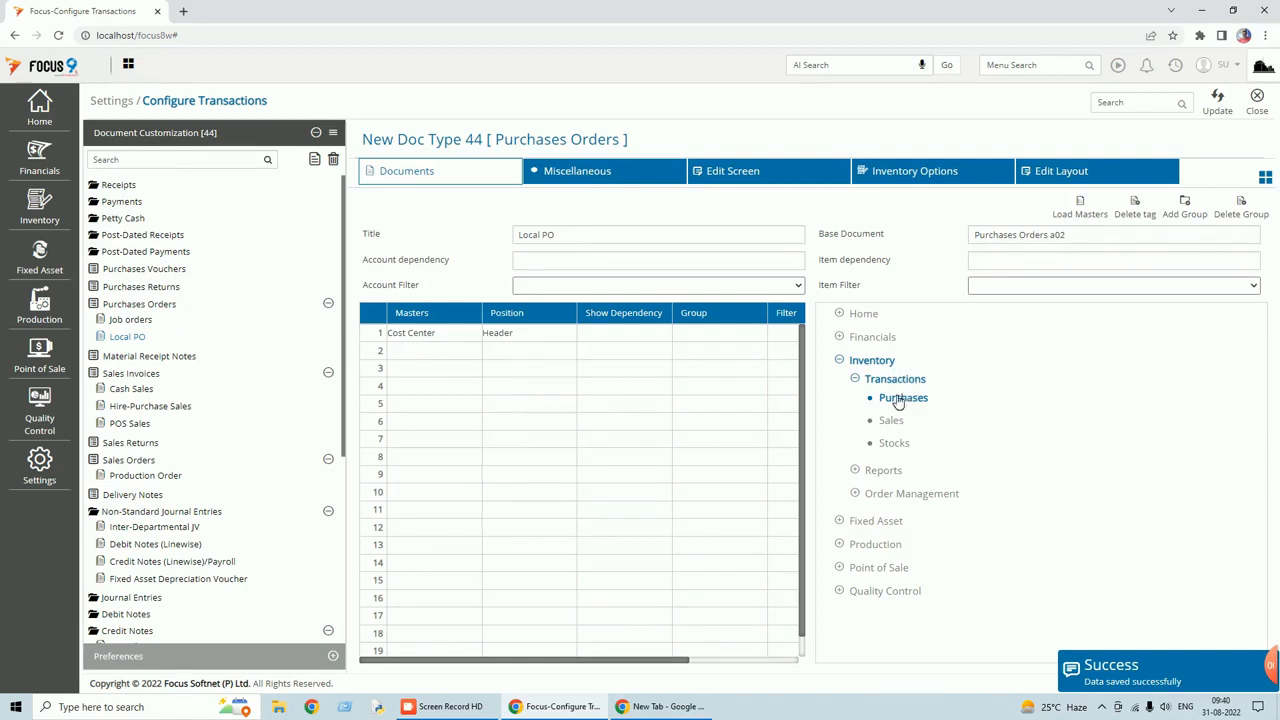
Place Local PO under Financials > Transactions > Purchases, save, and close the configuration.
click(842, 338)
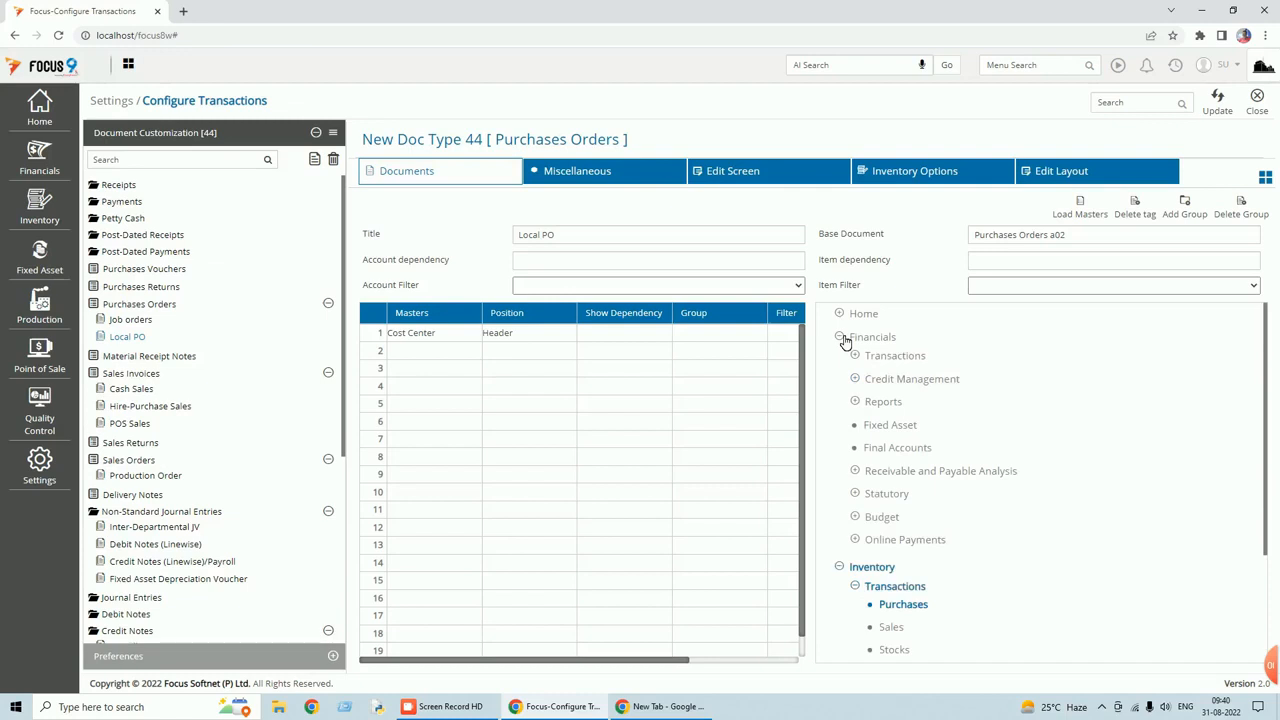
click(855, 356)
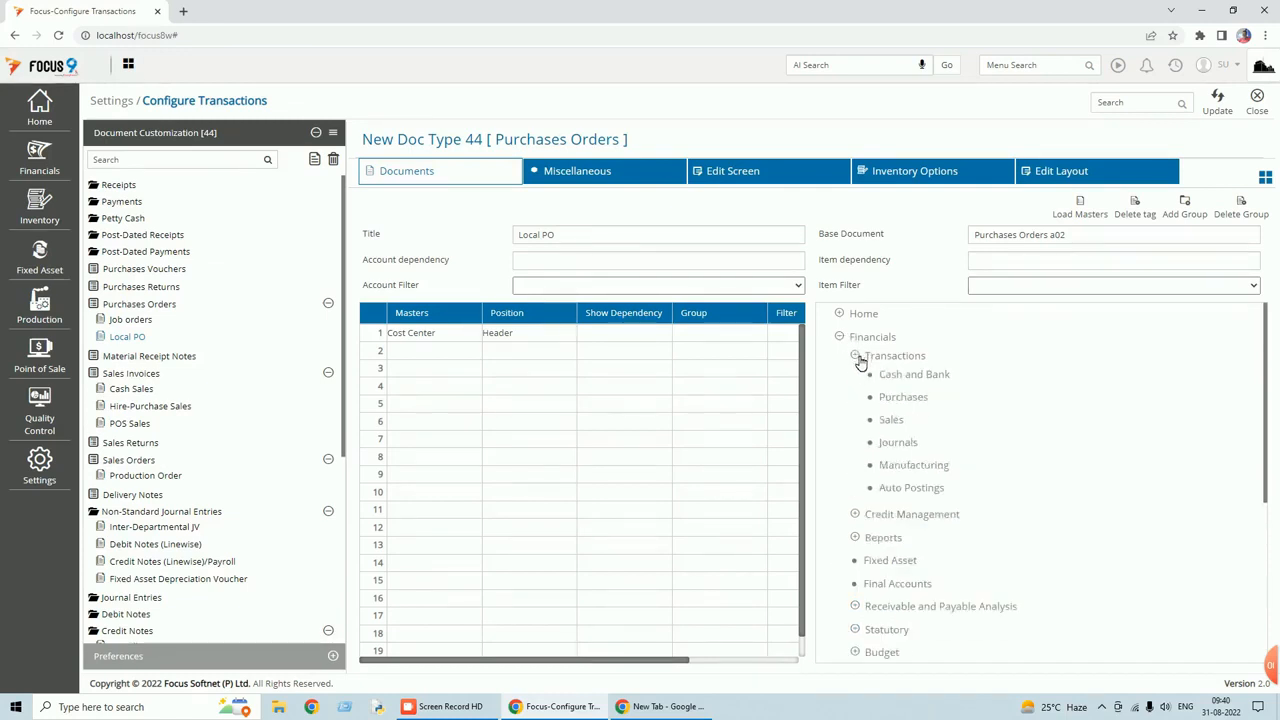
click(904, 400)
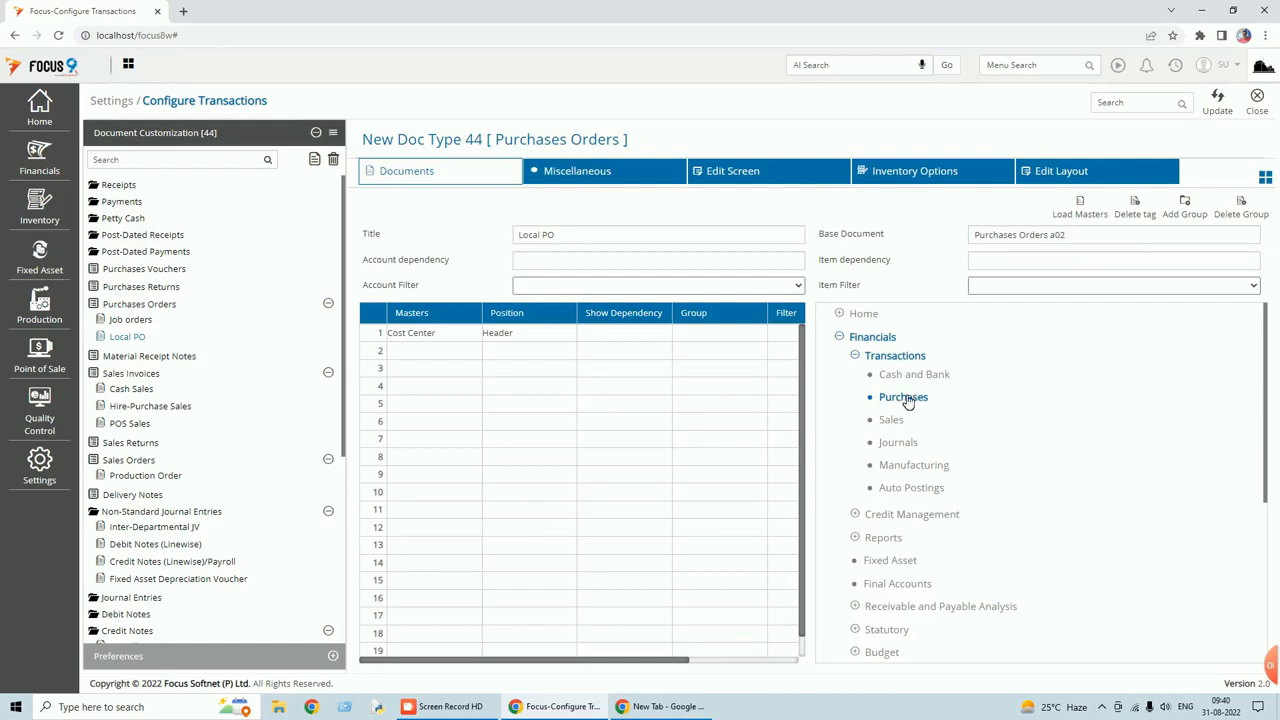
click(1222, 112)
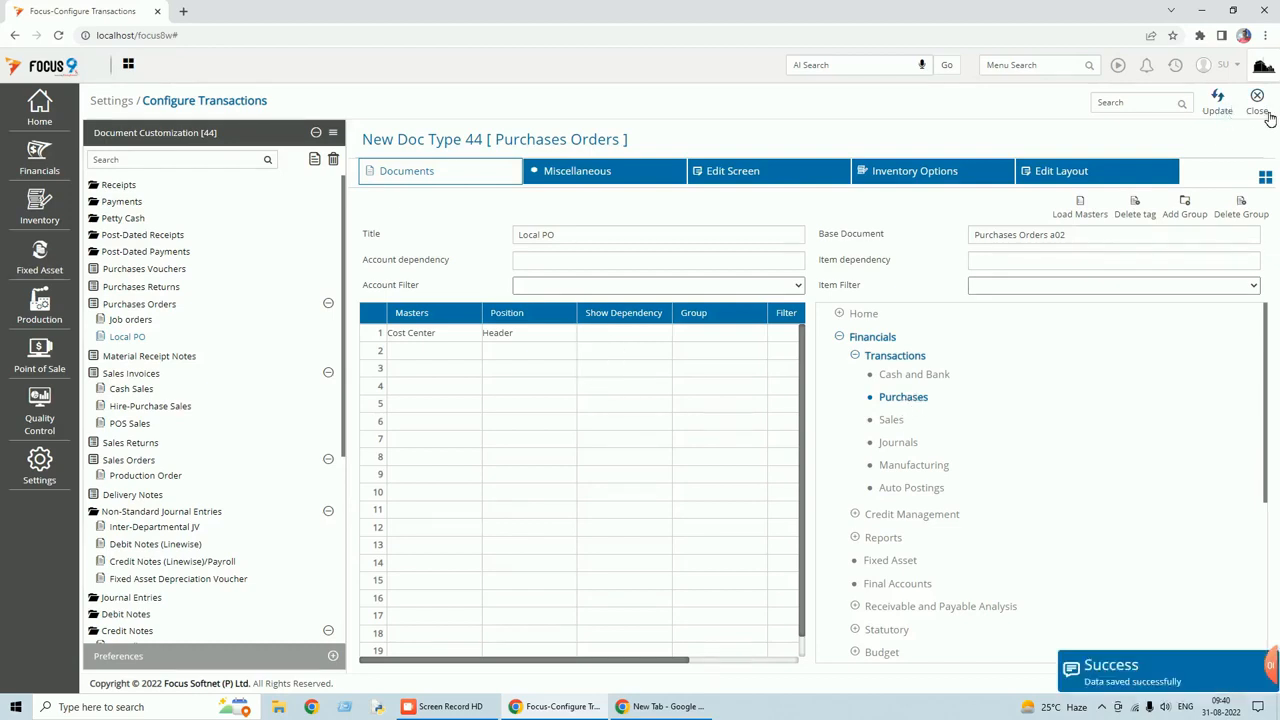
click(1264, 110)
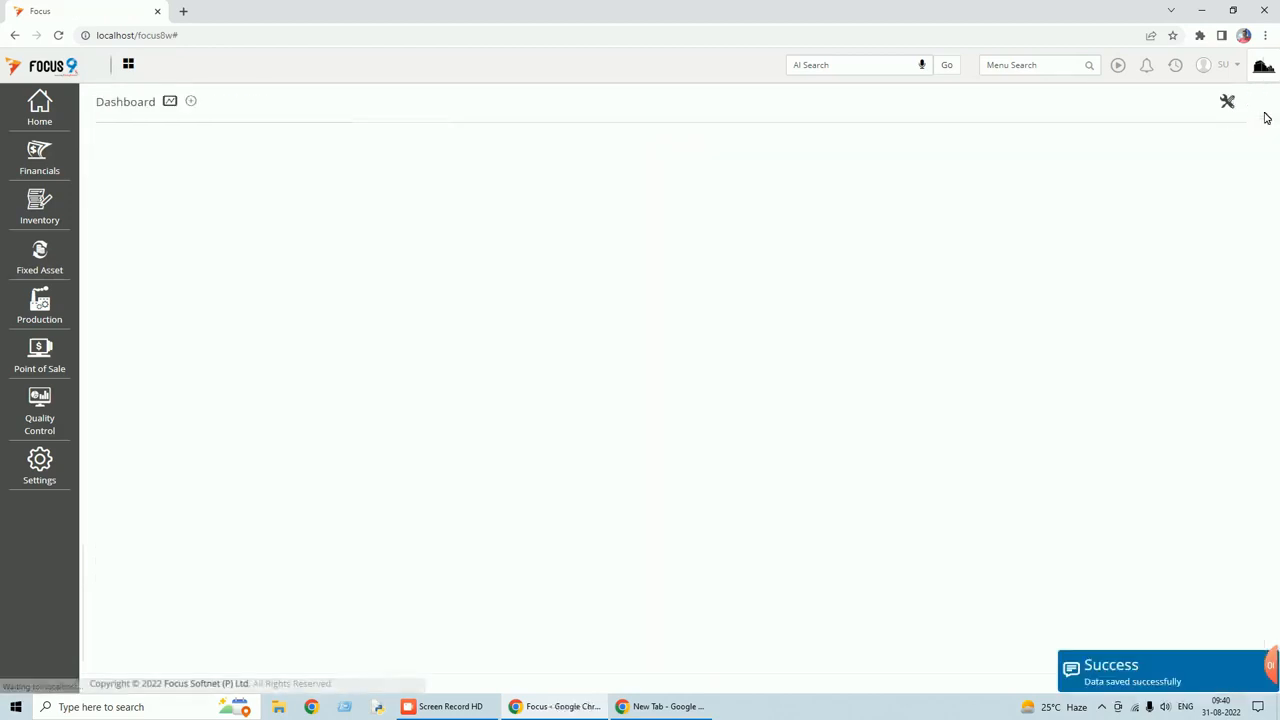
Log out of Focus 9 and sign back in with the account password.
click(1229, 68)
click(1139, 134)
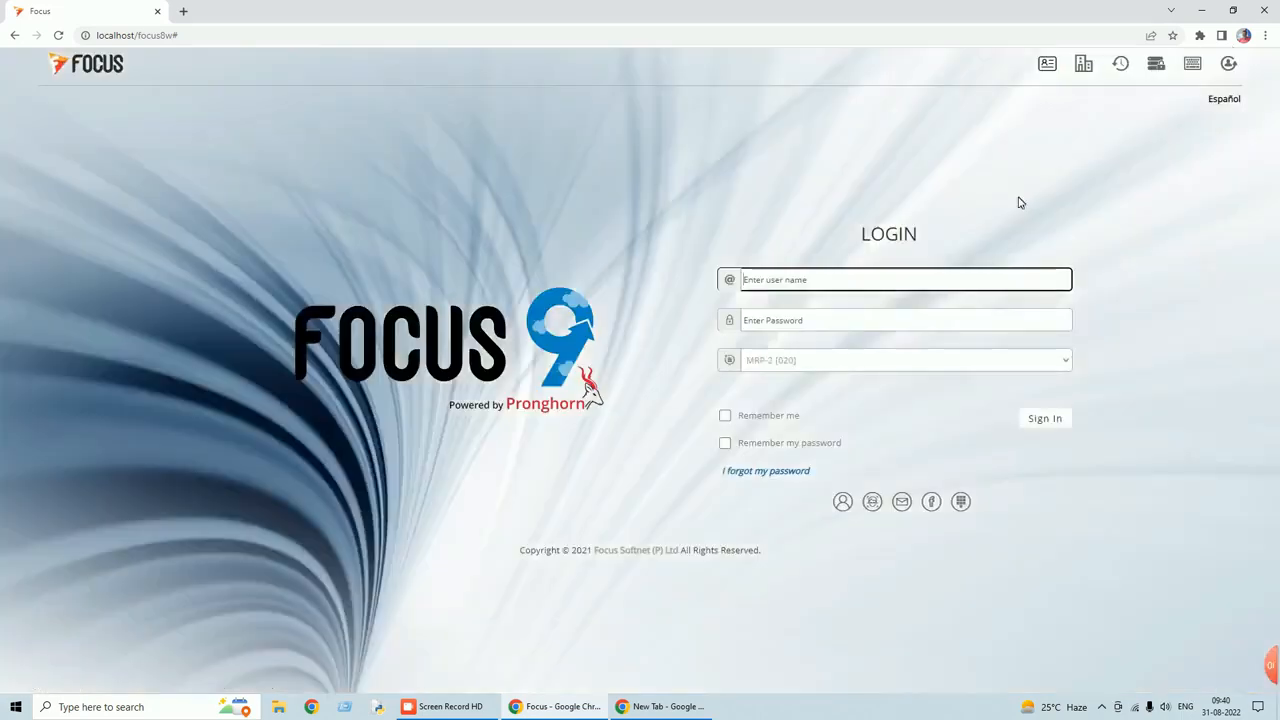
text(•)
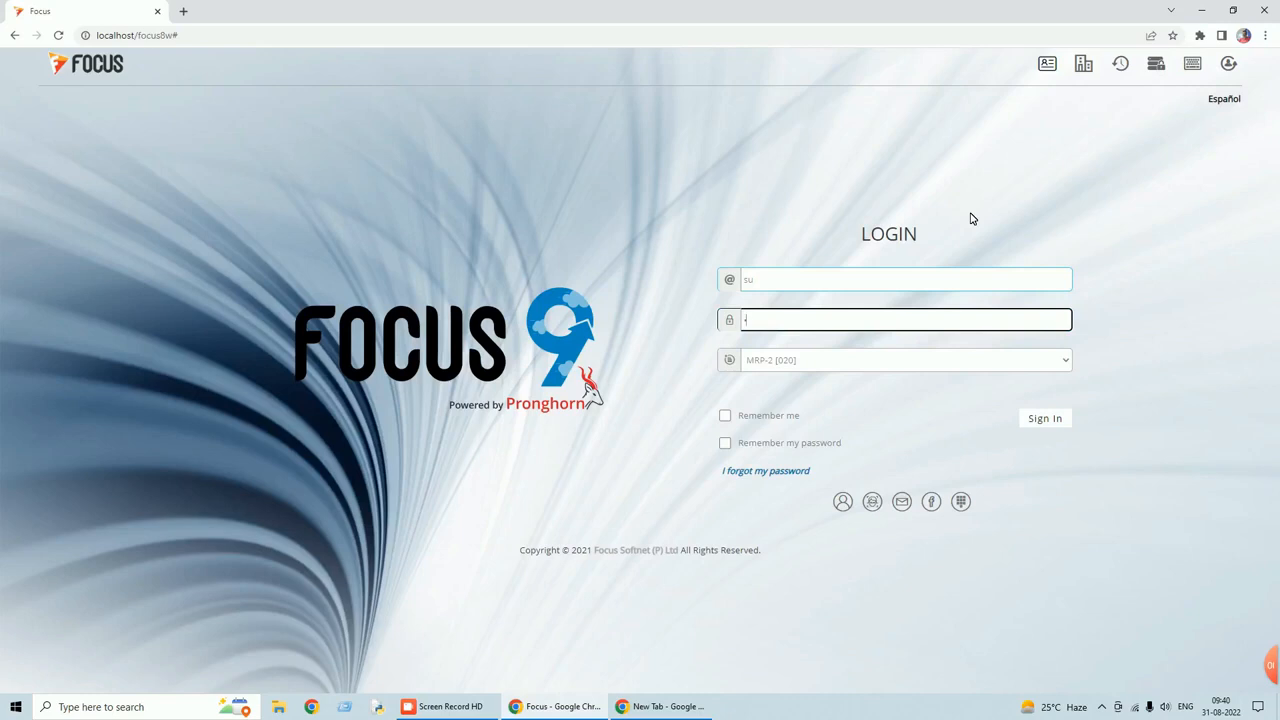
key(Return)
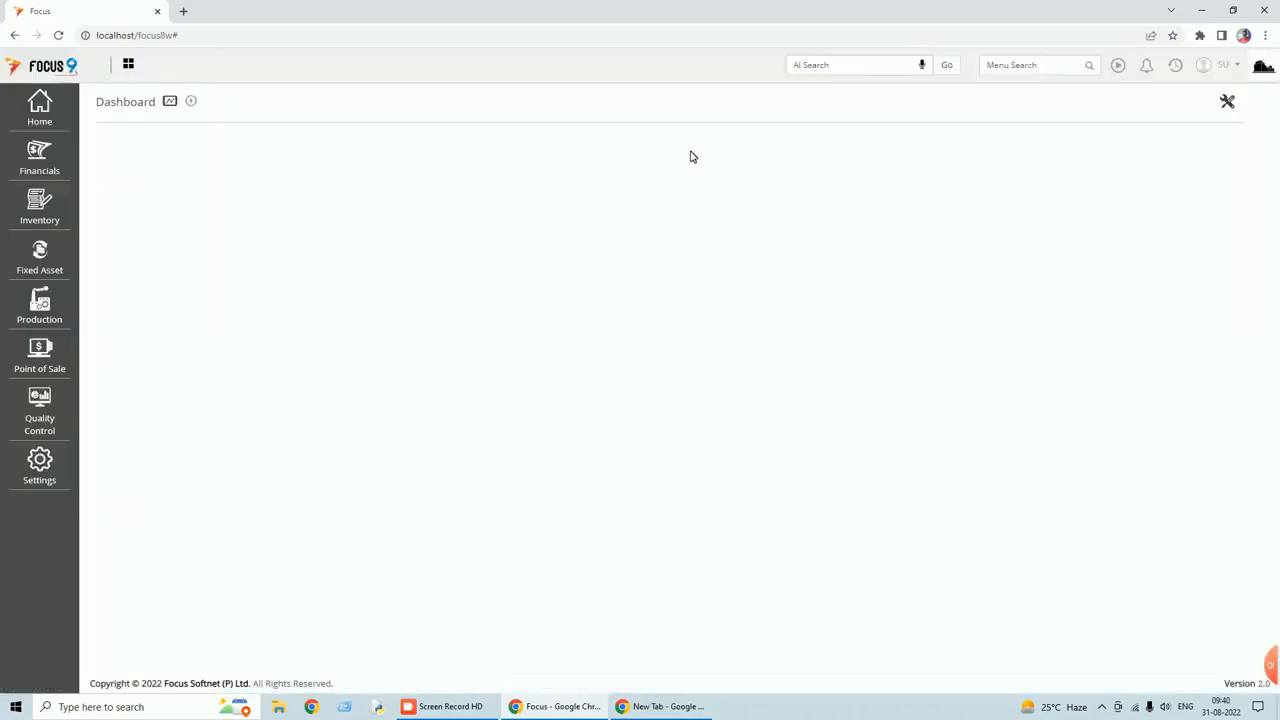
Start a new voucher from Financials > Transactions > Purchases > Local PO with Cost Center 'test'.
click(43, 168)
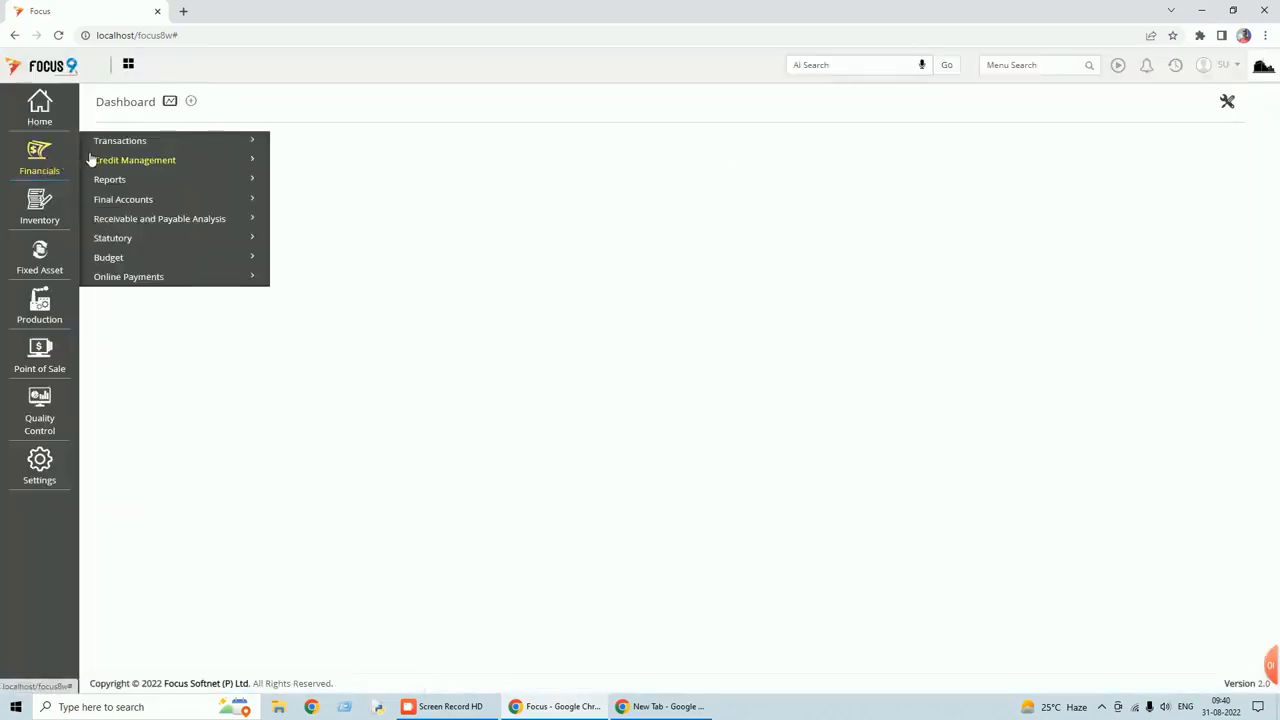
click(119, 144)
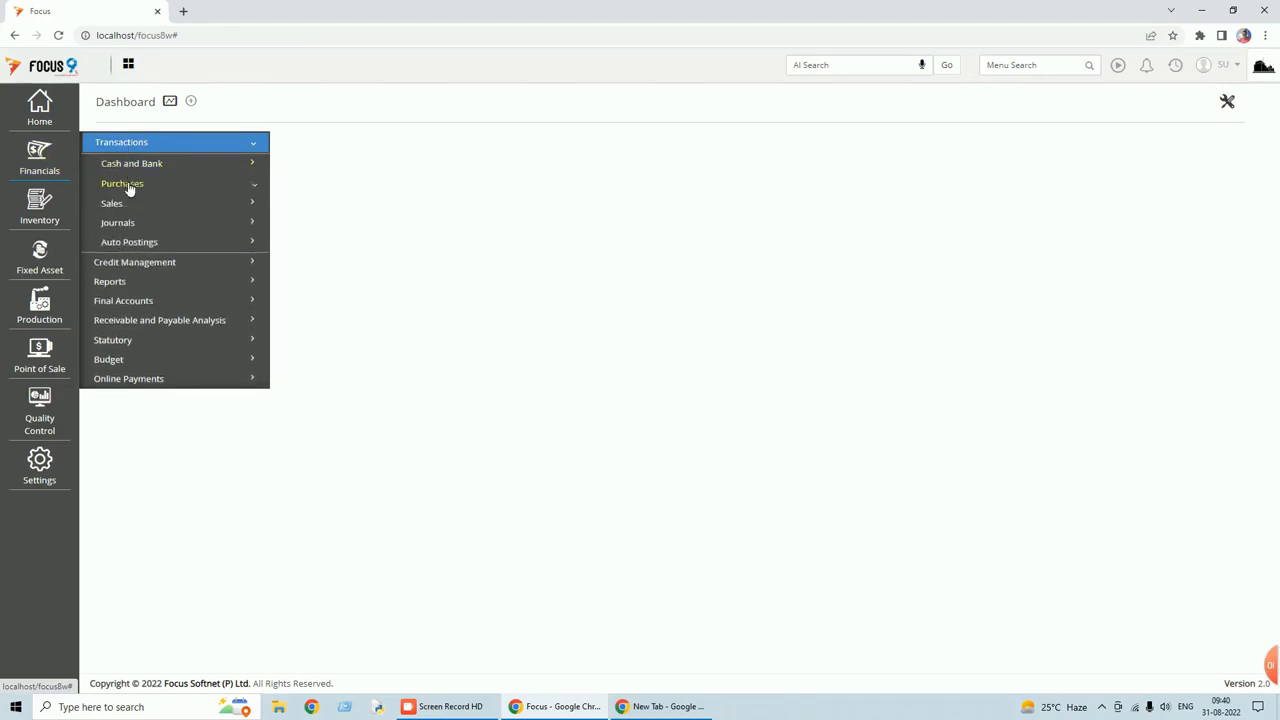
click(128, 186)
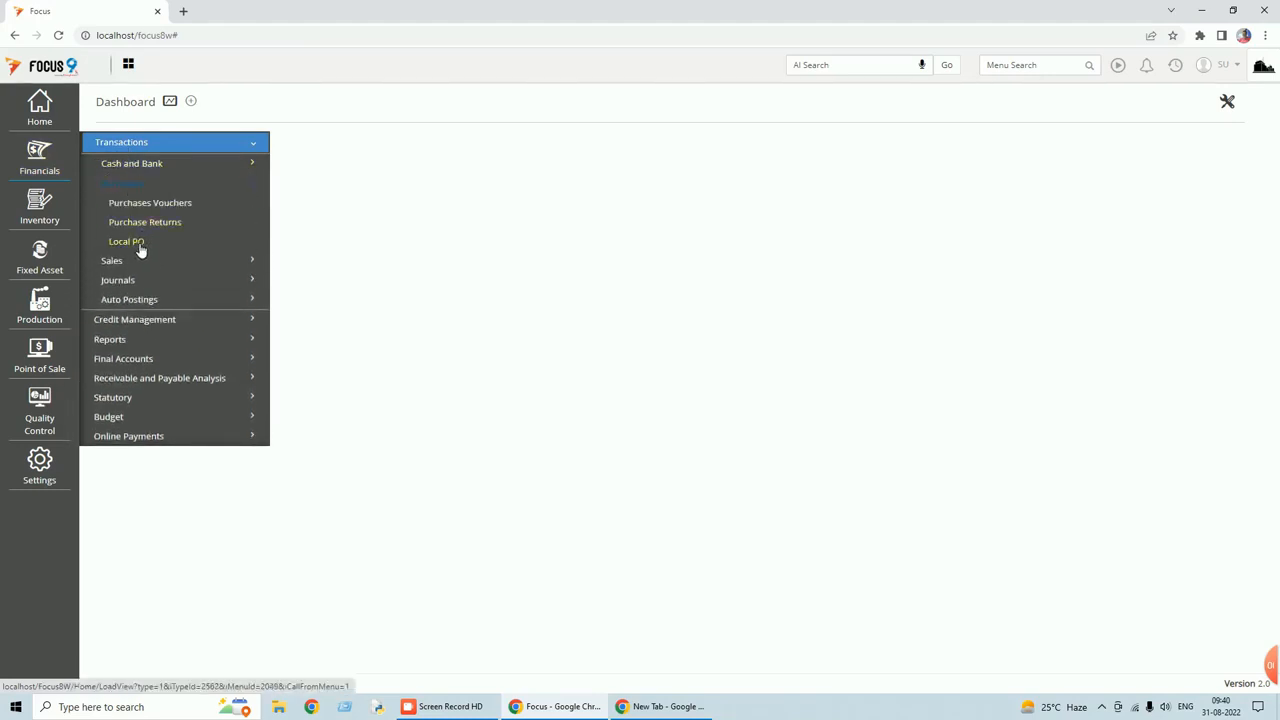
click(140, 245)
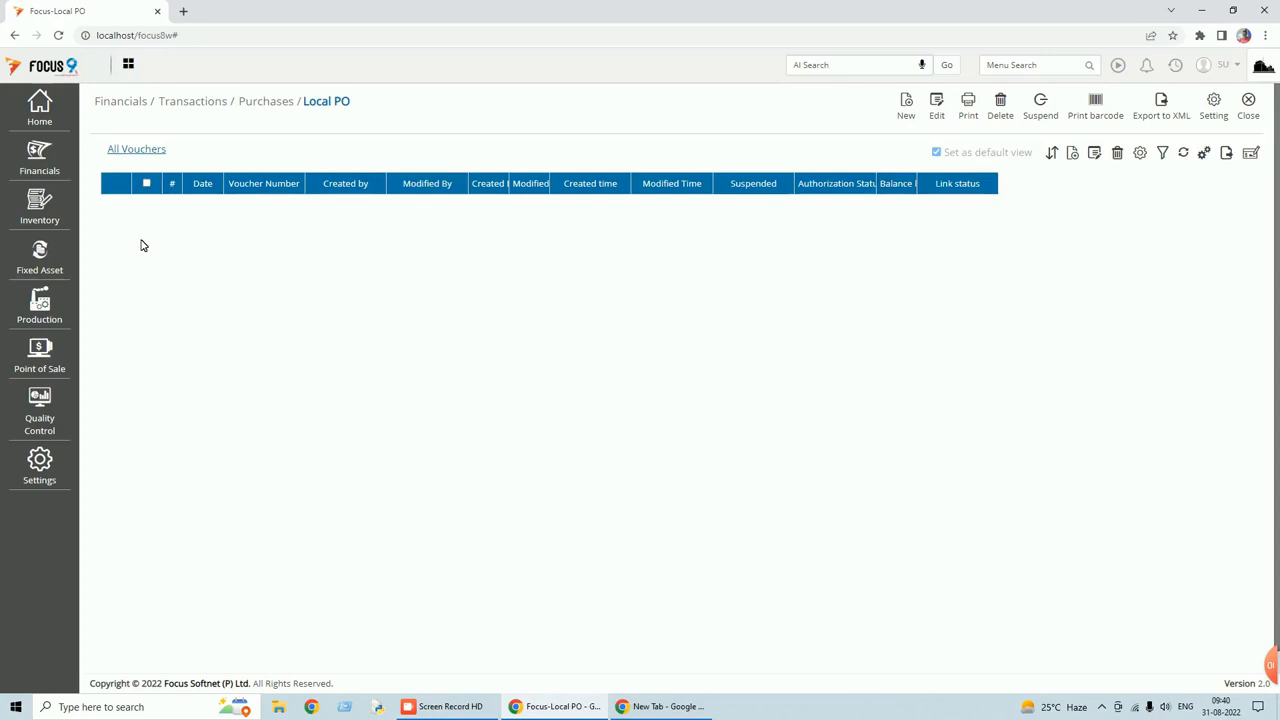
click(907, 108)
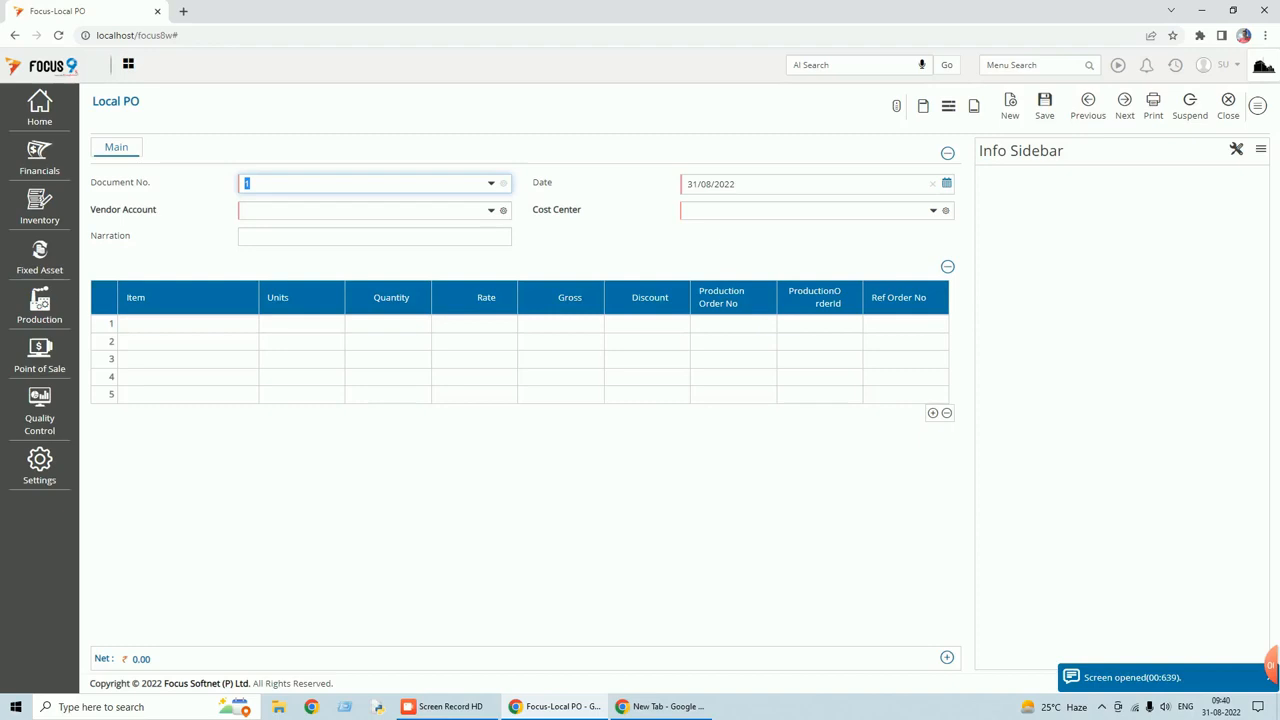
click(860, 211)
click(936, 211)
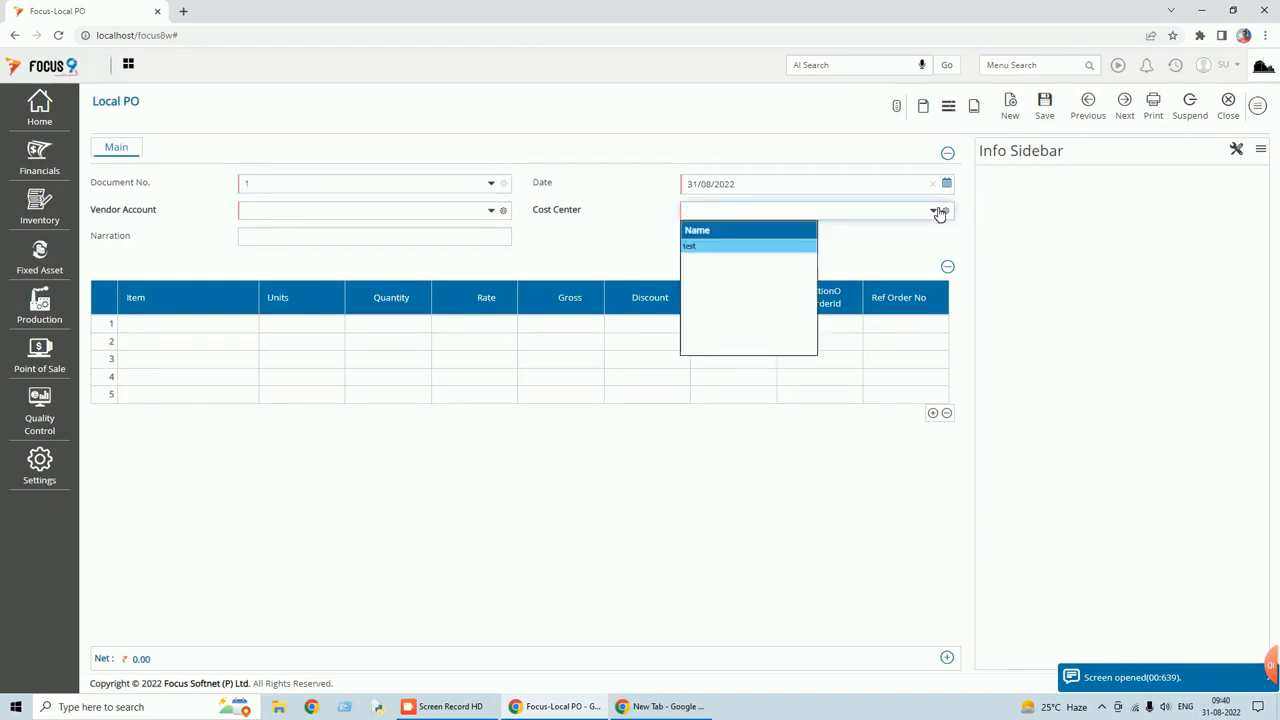
click(847, 249)
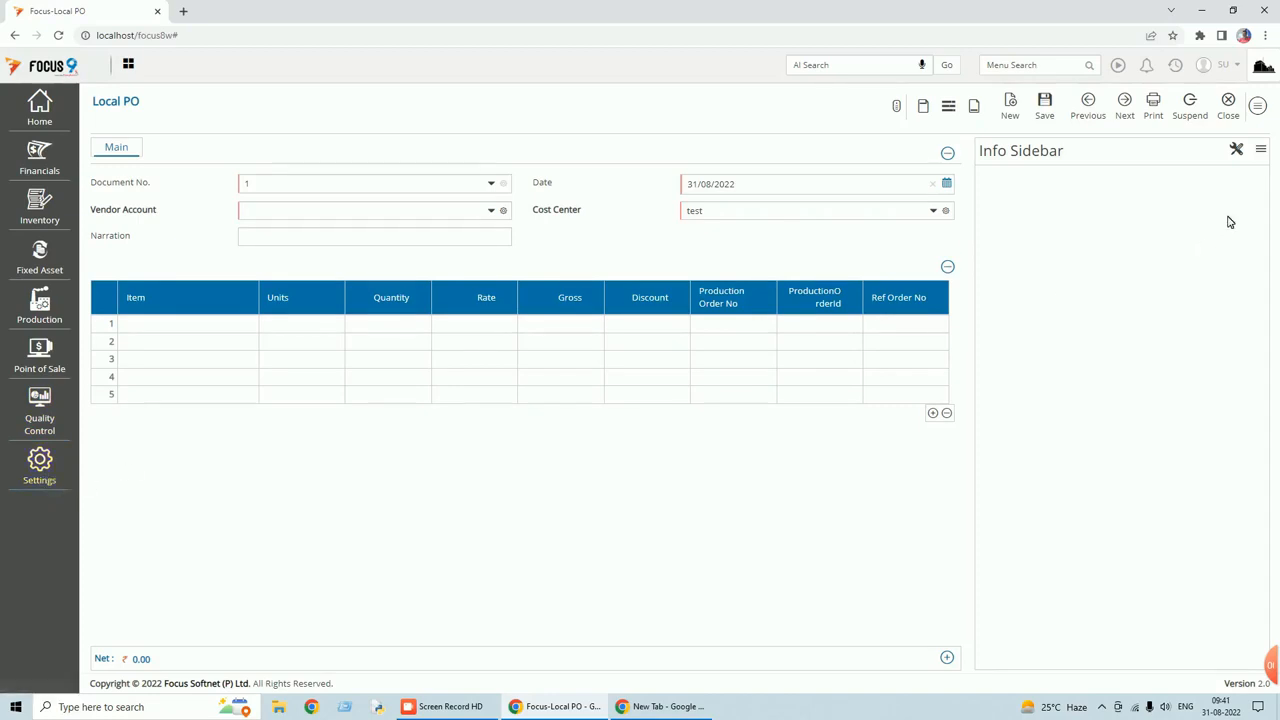
Discard the unsaved Local PO voucher via its Setting option and open the Edit Screen fields.
click(1259, 107)
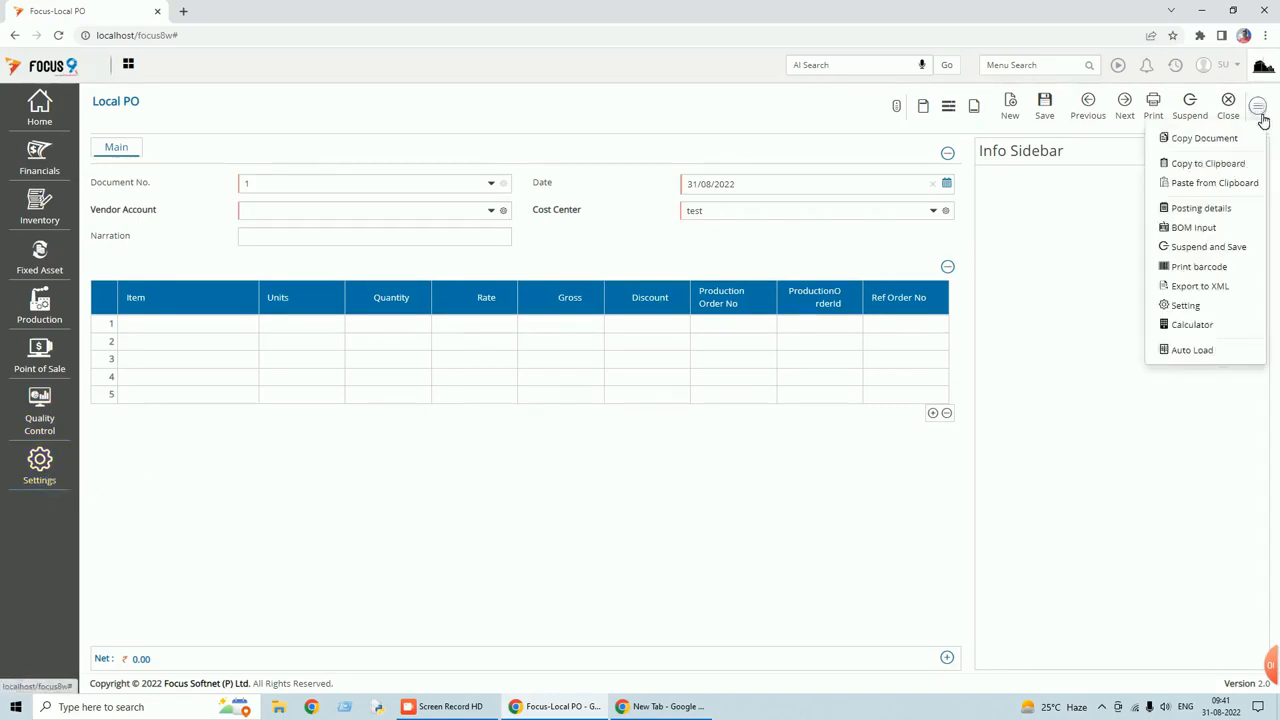
click(1186, 307)
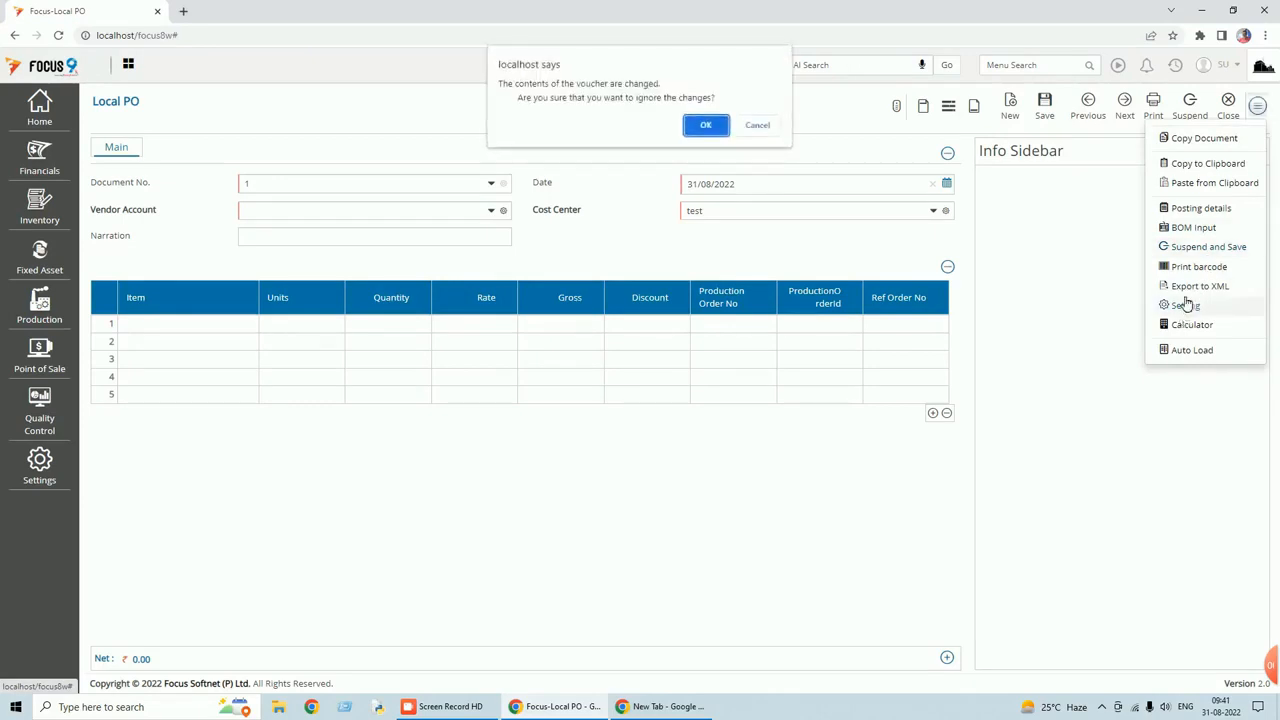
click(704, 125)
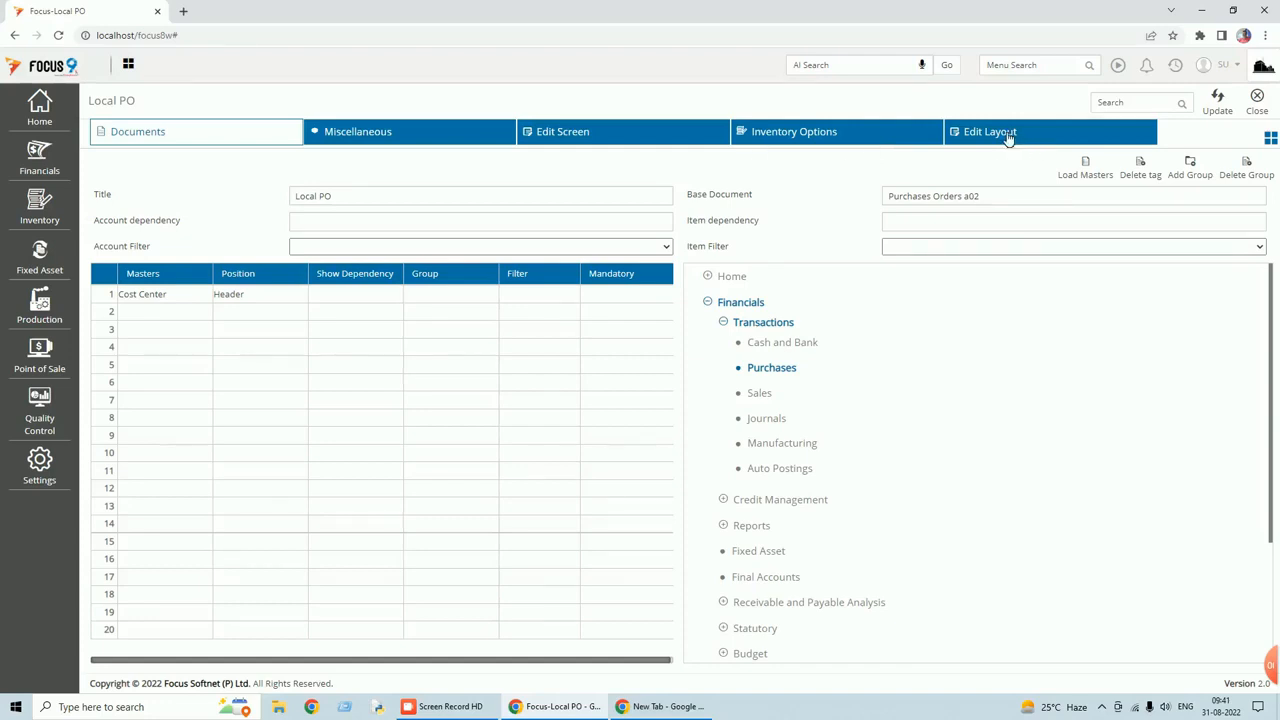
click(650, 138)
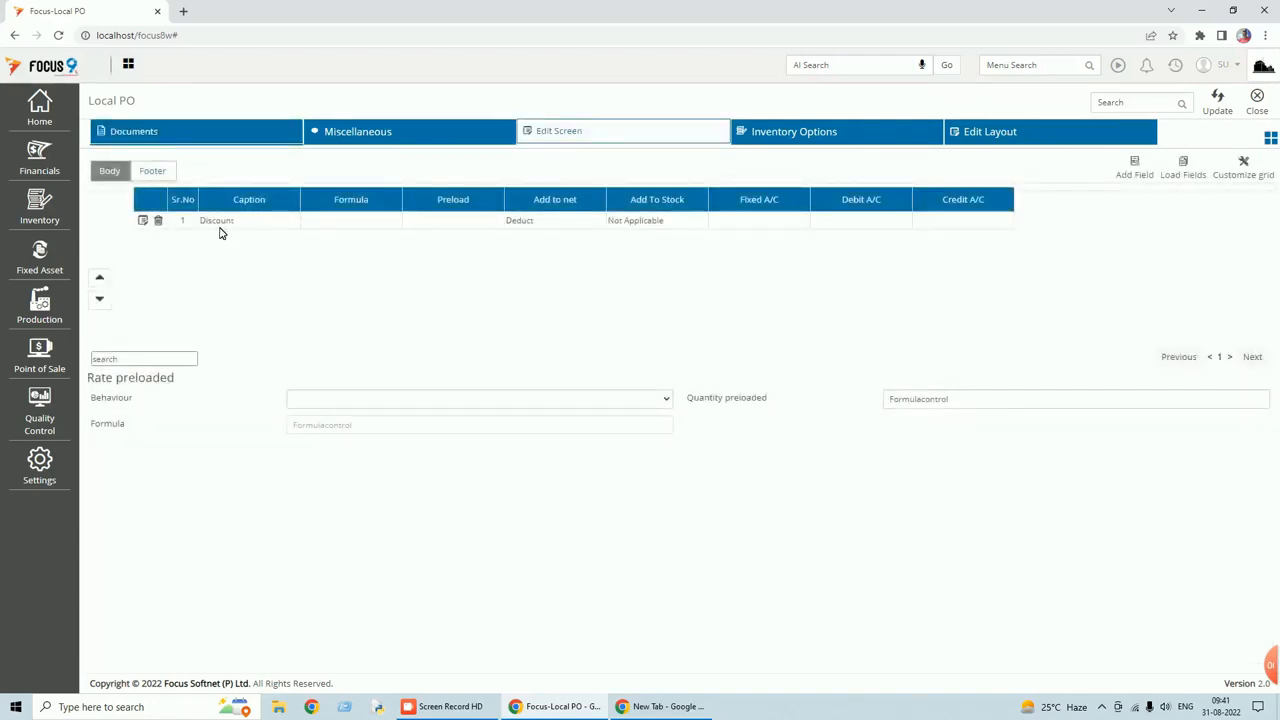
Add a Freight body field with Value behaviour that adds to the net amount.
click(1128, 178)
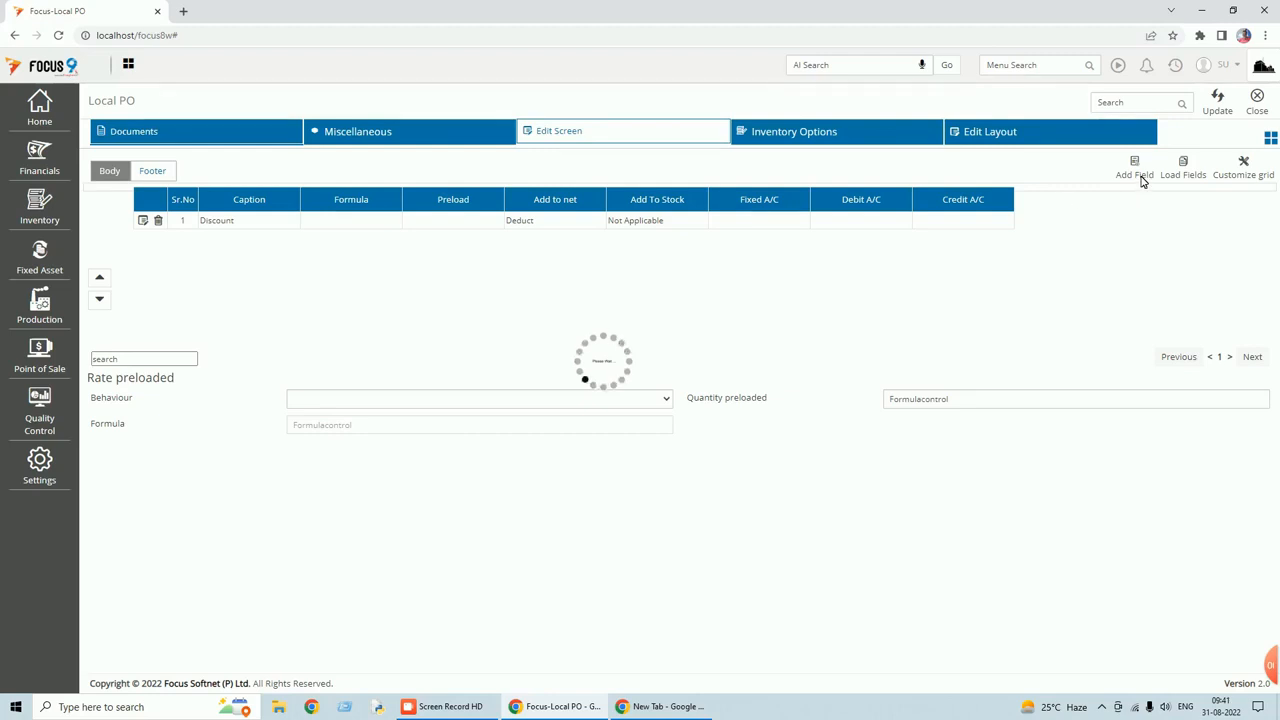
click(400, 196)
text(Freight)
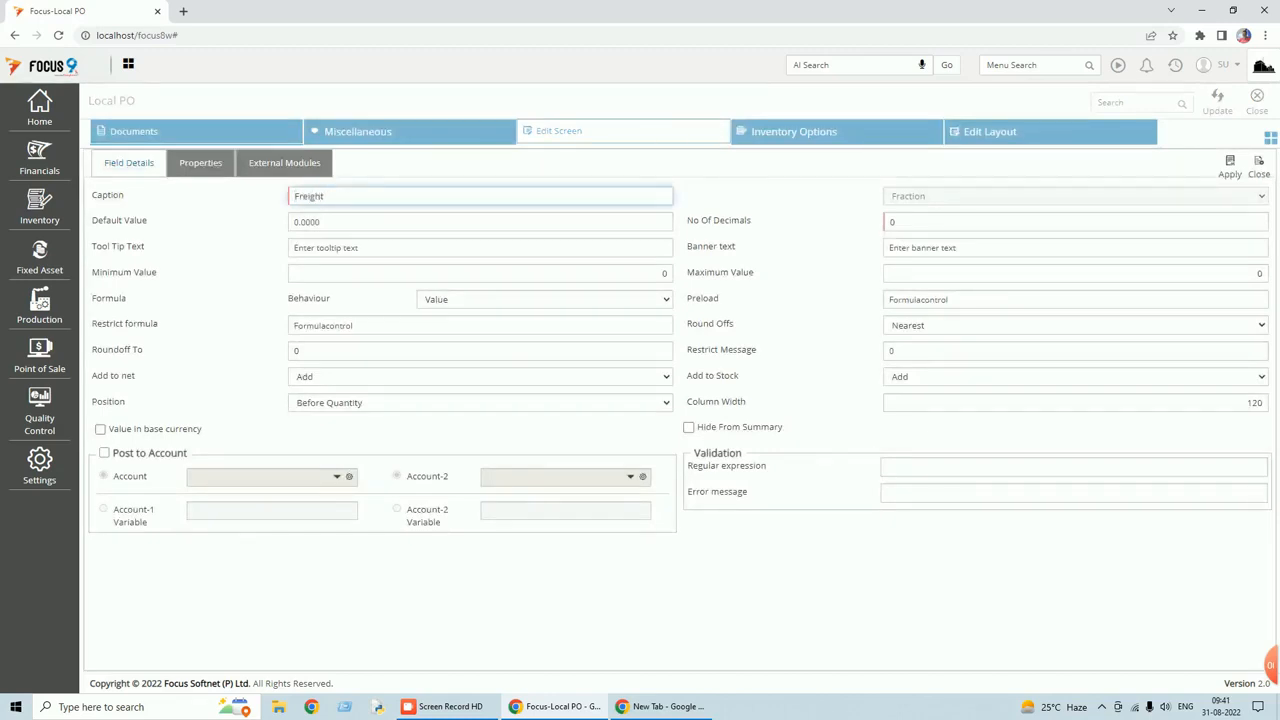
key(Tab)
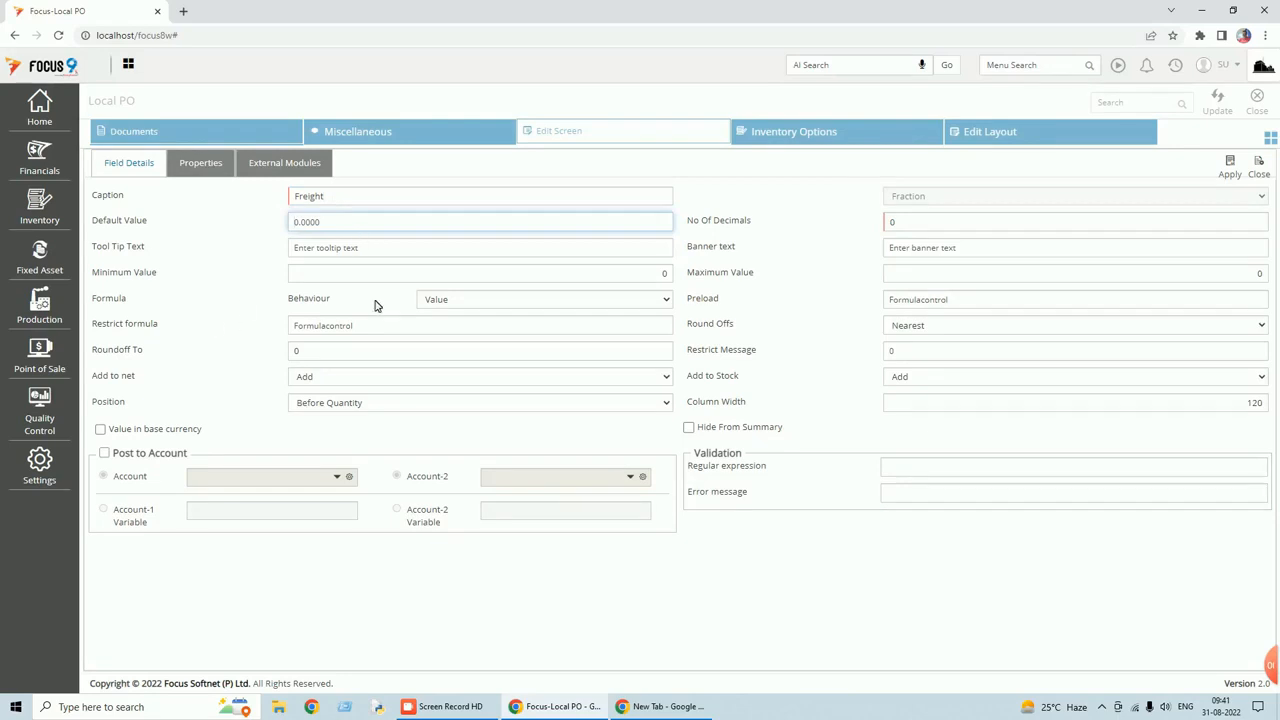
click(478, 305)
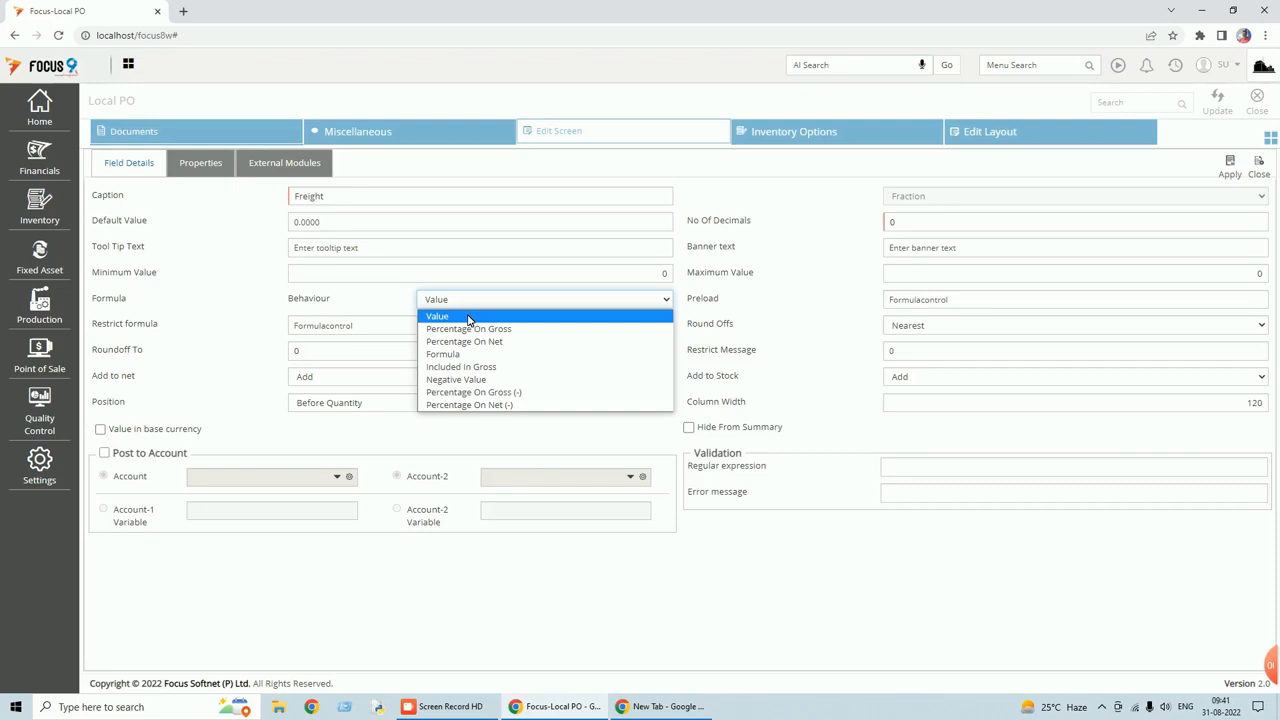
click(468, 318)
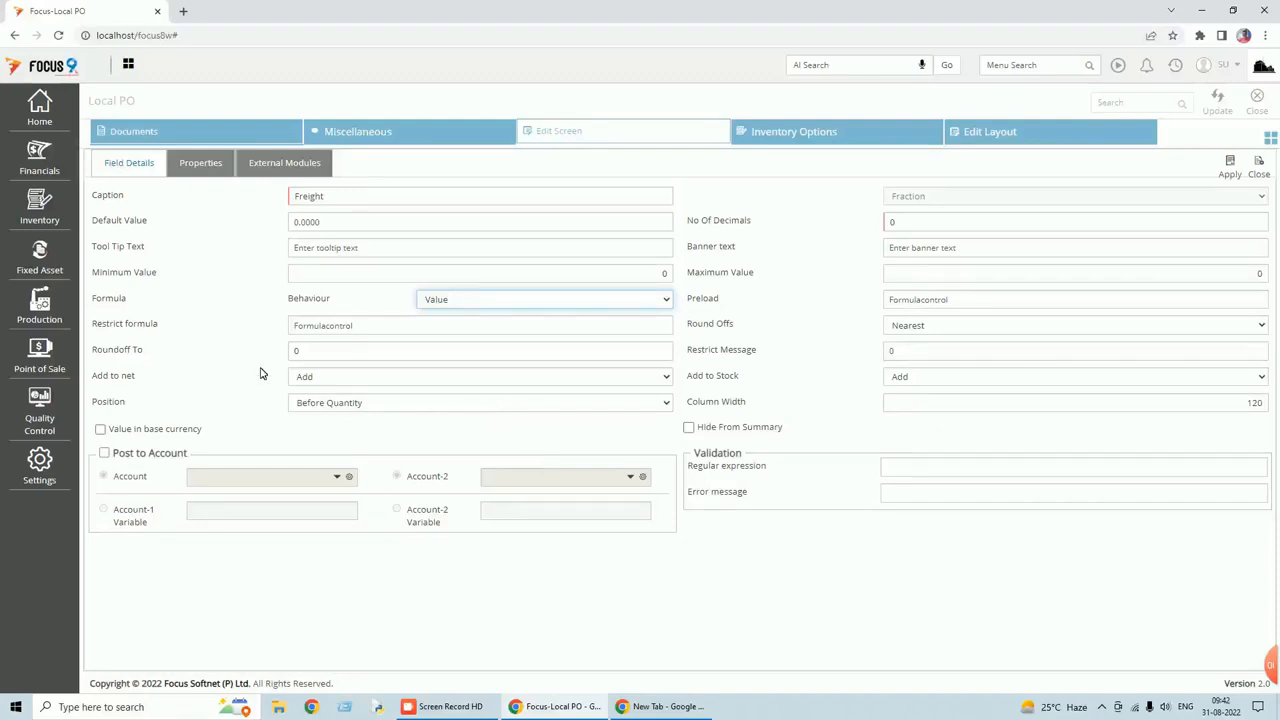
click(667, 379)
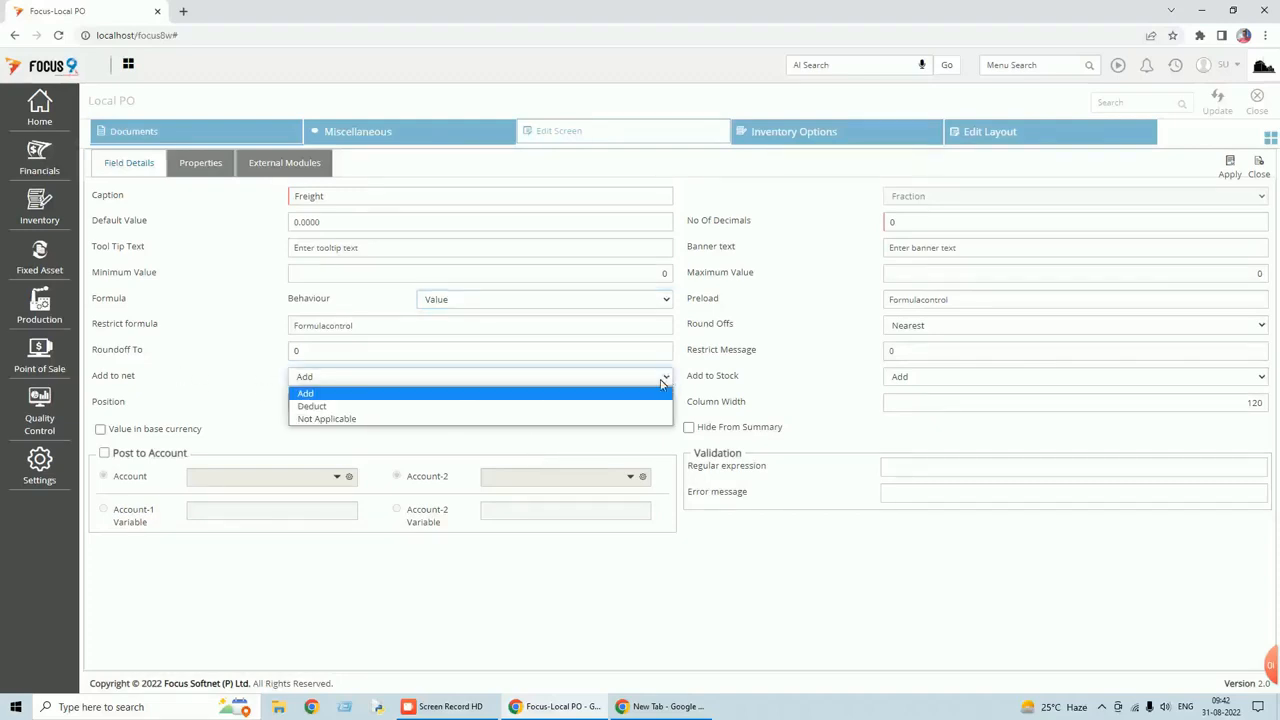
click(353, 397)
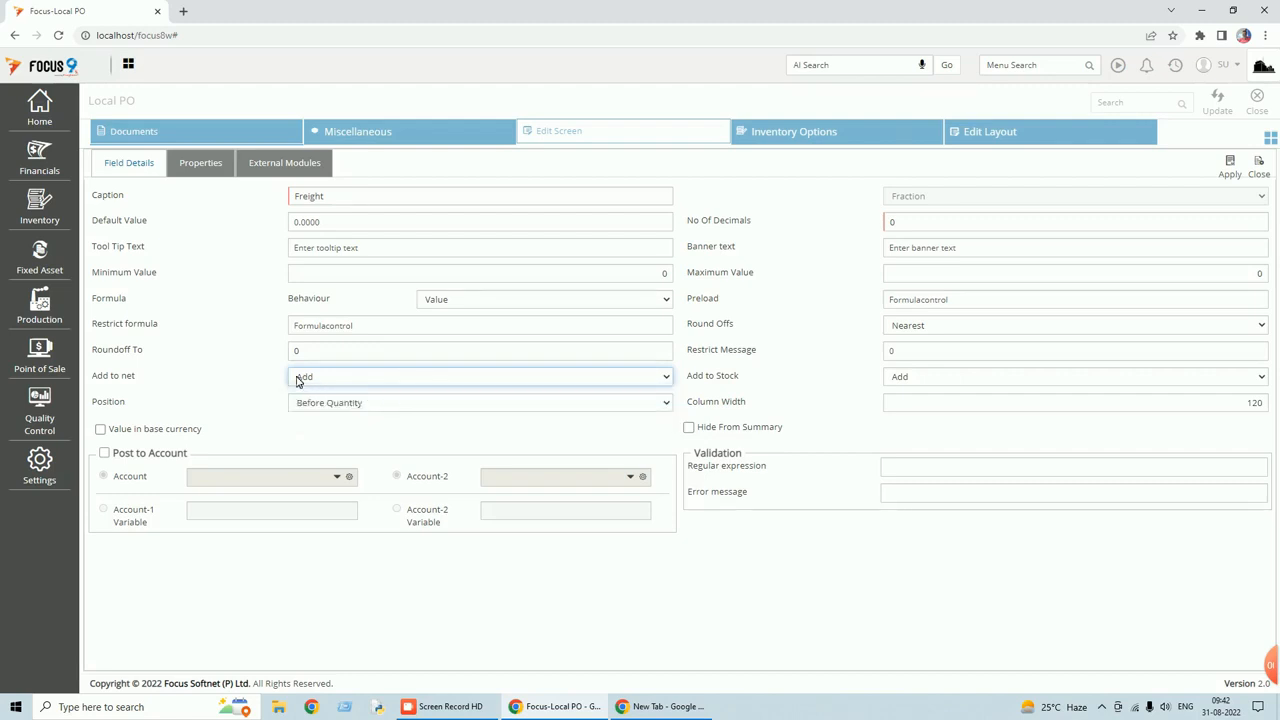
Mark Freight as mandatory, then apply and save the Local PO customisation.
click(216, 170)
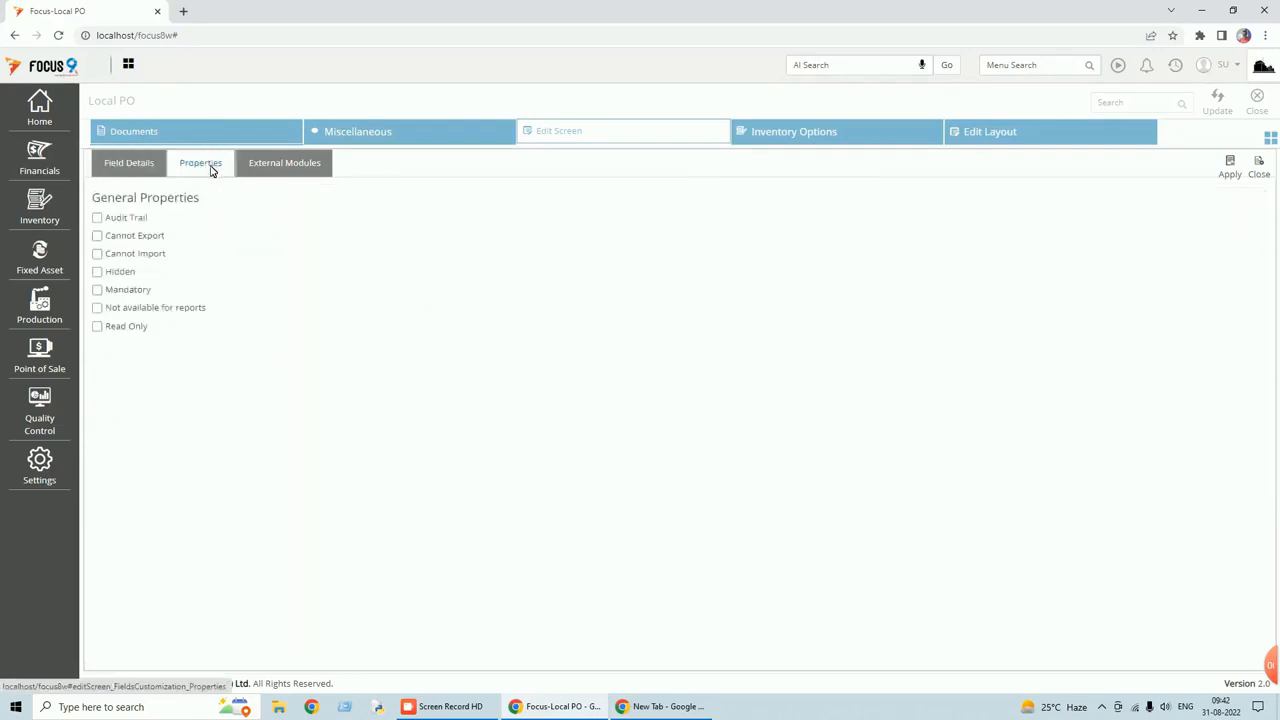
click(98, 290)
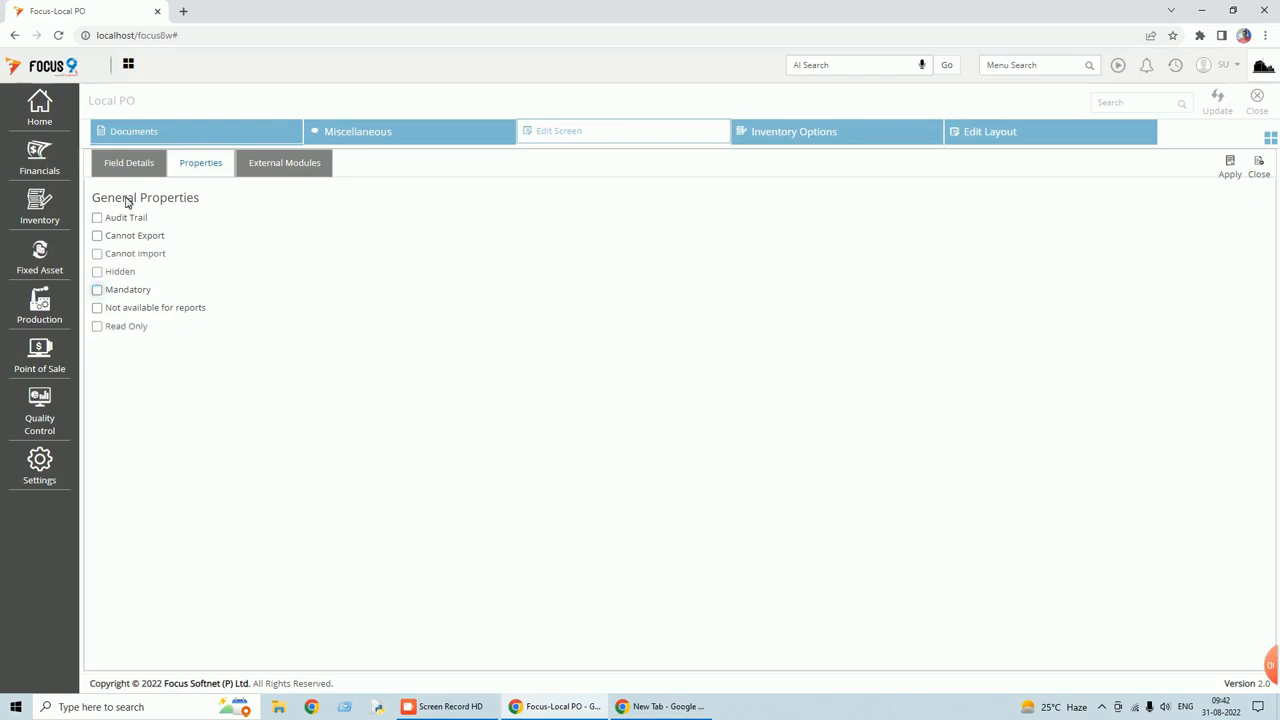
click(133, 165)
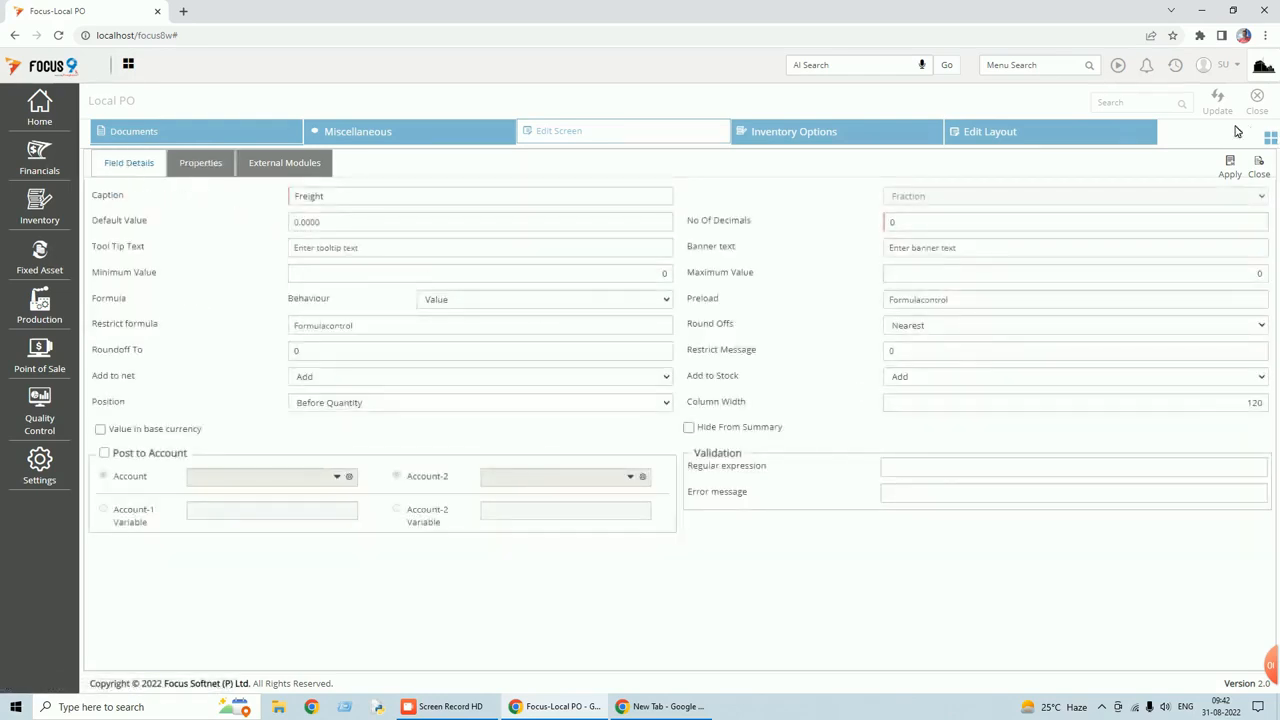
click(1233, 170)
click(1219, 101)
click(1257, 108)
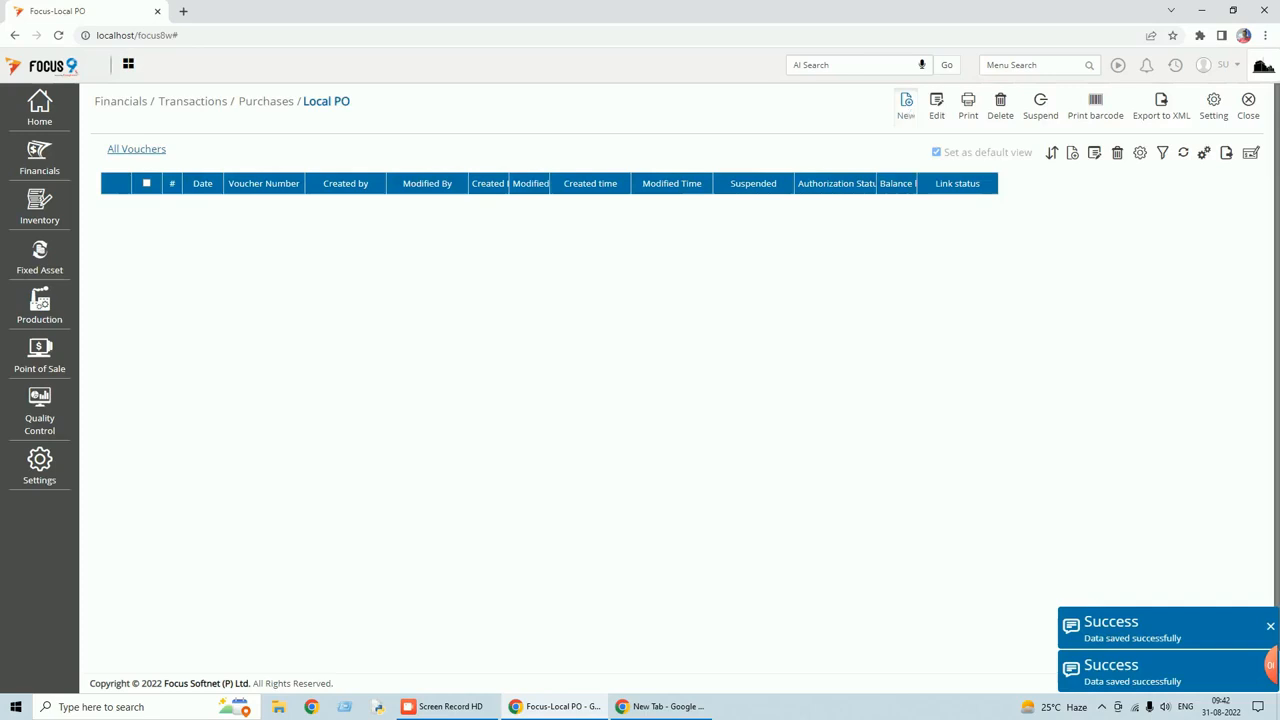
Start a new Local PO and open its Setting > Edit Screen fields editor.
click(906, 105)
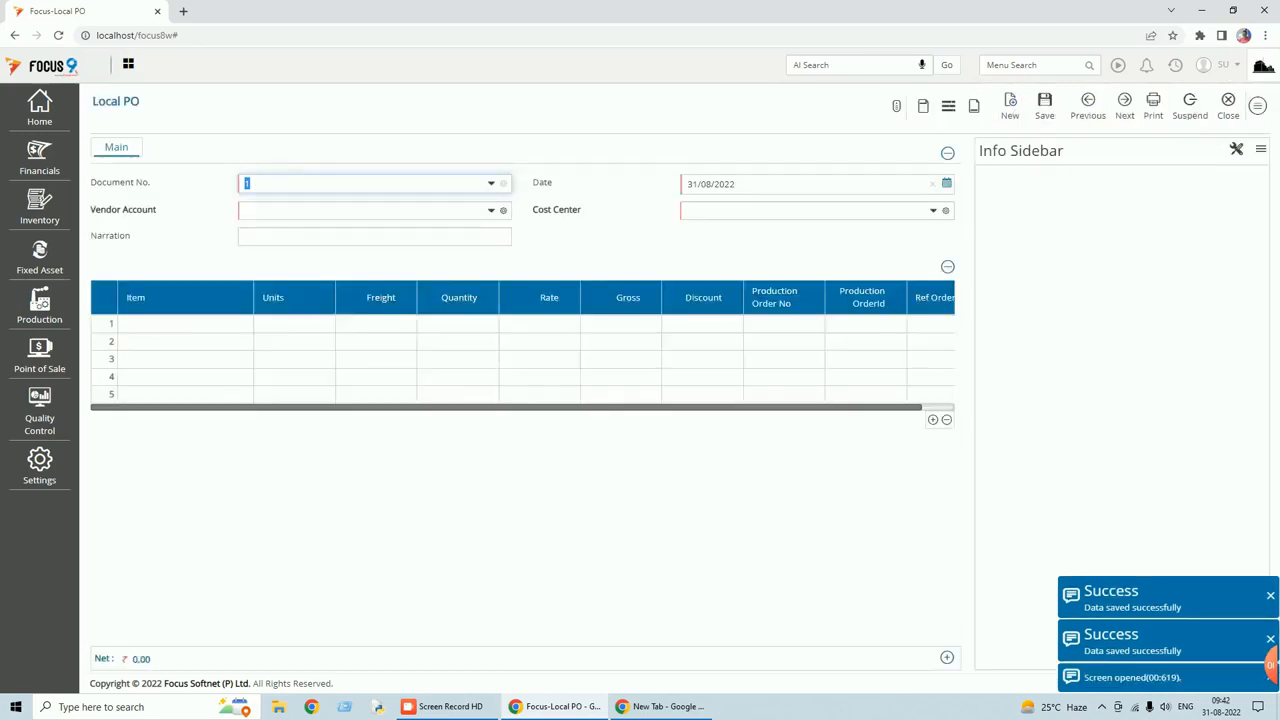
drag(571, 411, 529, 417)
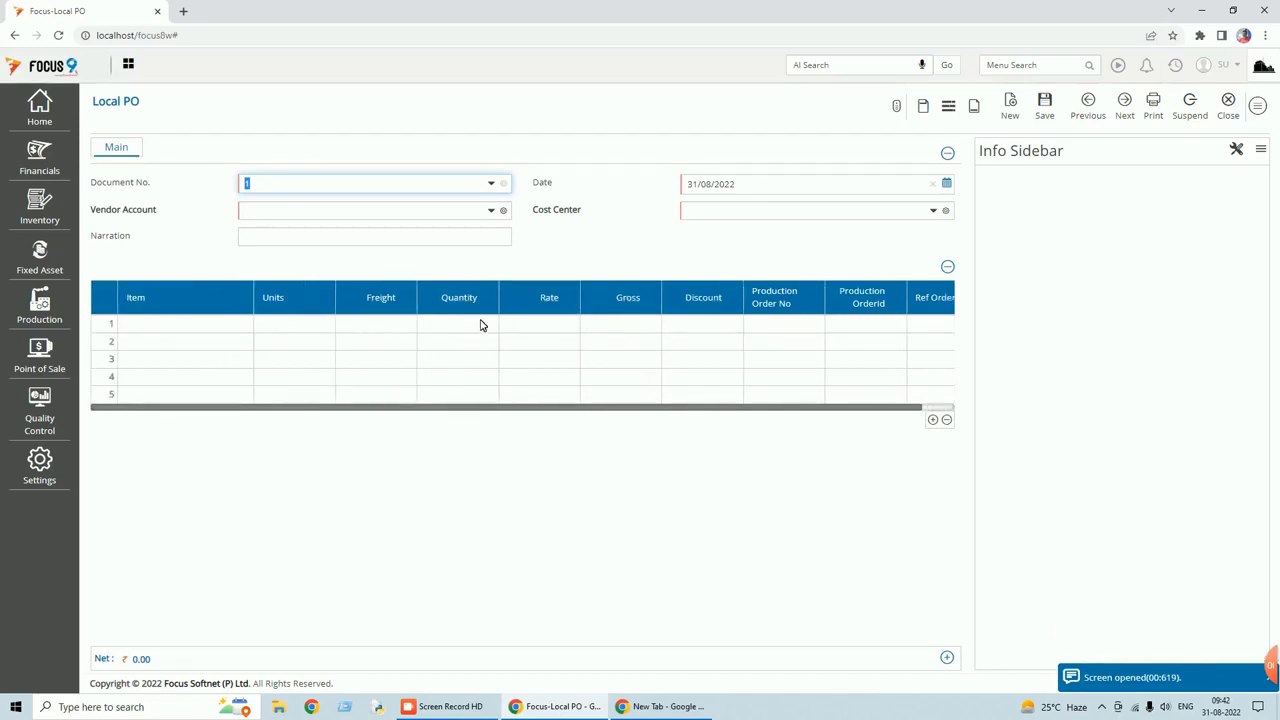
click(1258, 106)
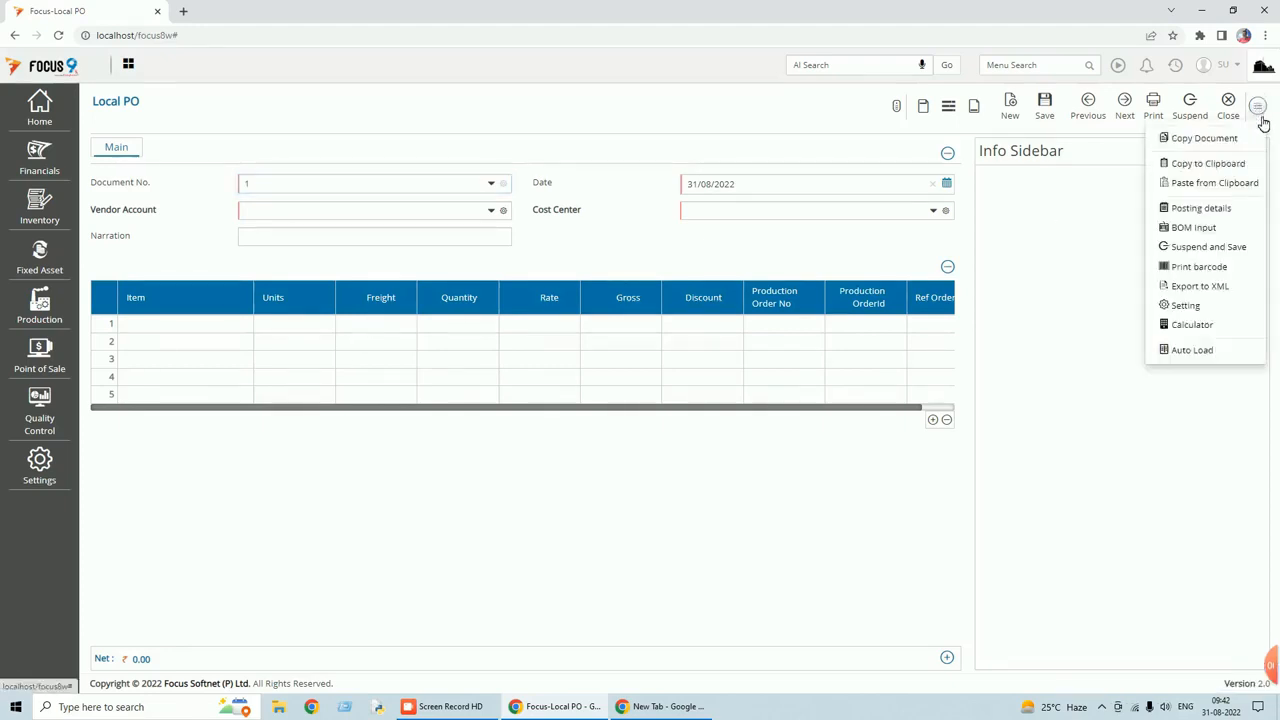
click(1185, 305)
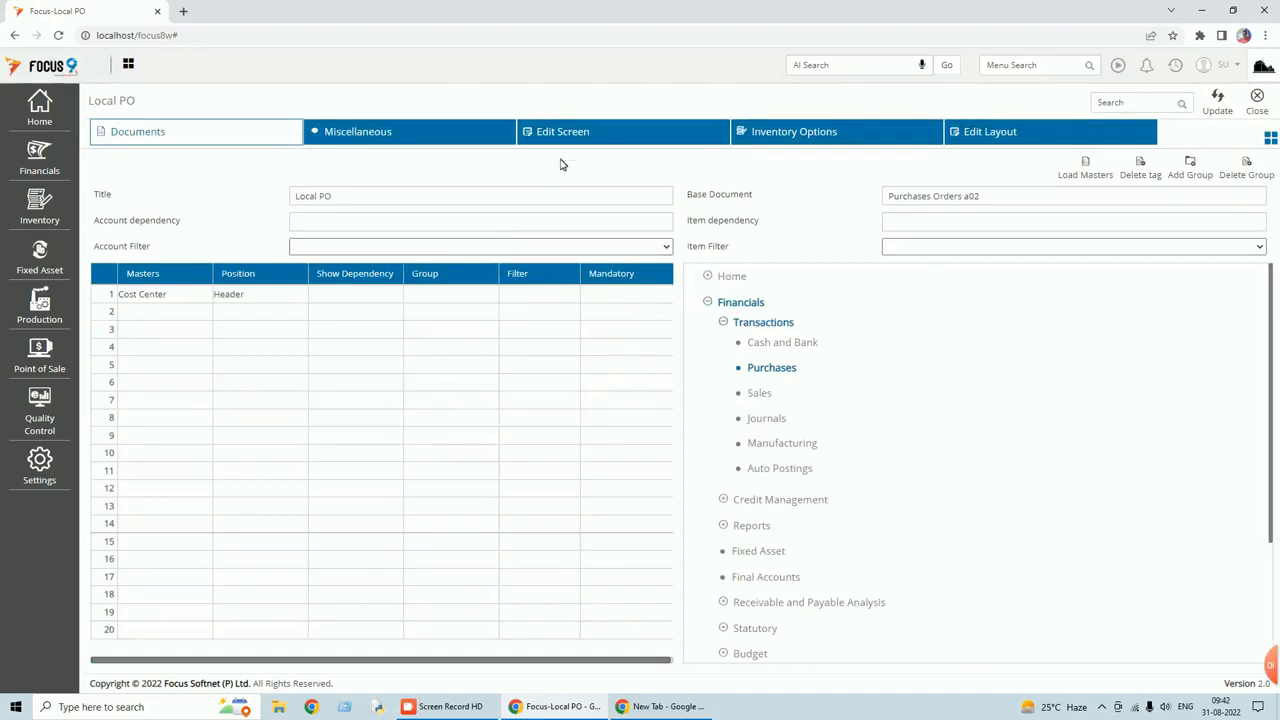
click(578, 136)
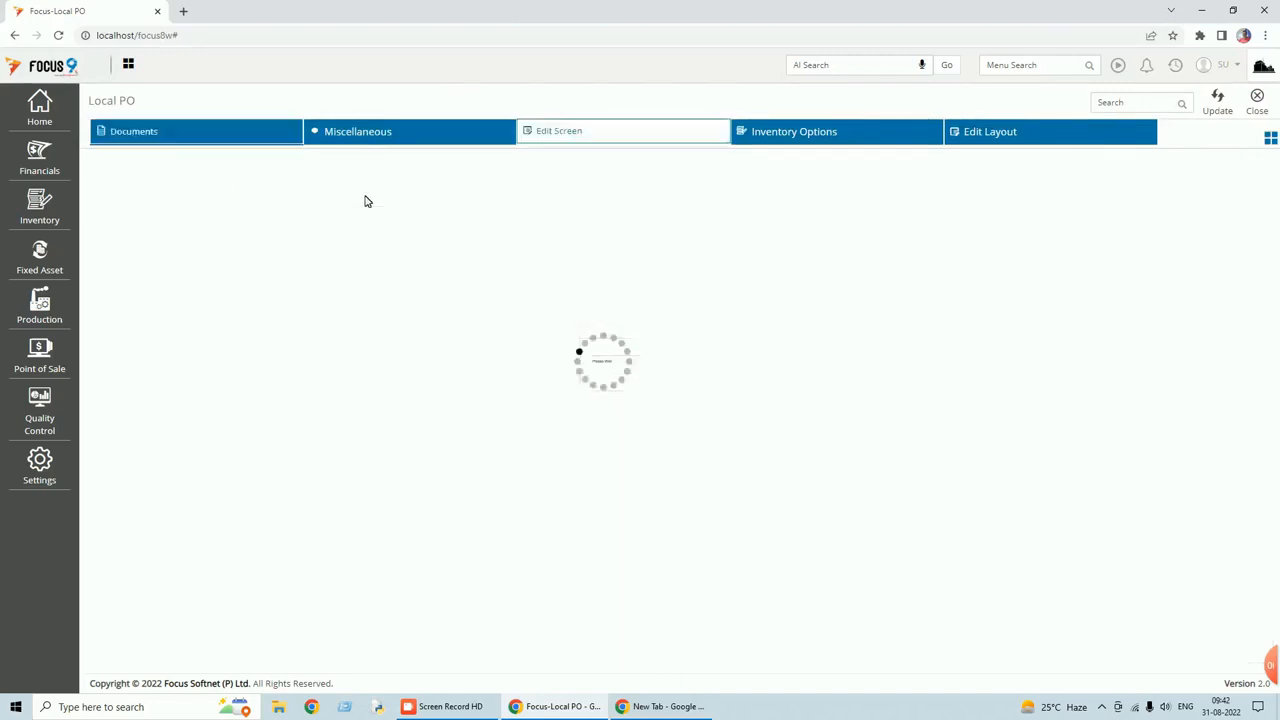
Set Freight's position to After Gross and save the customisation.
click(143, 239)
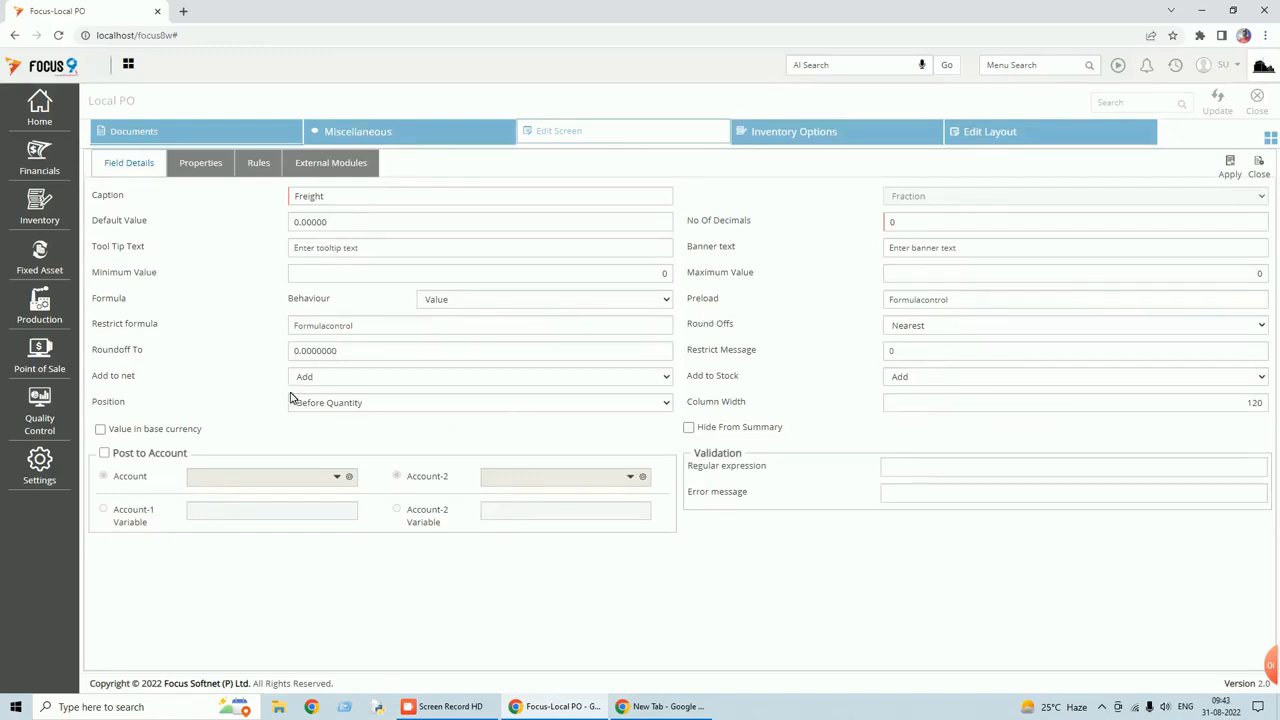
click(665, 405)
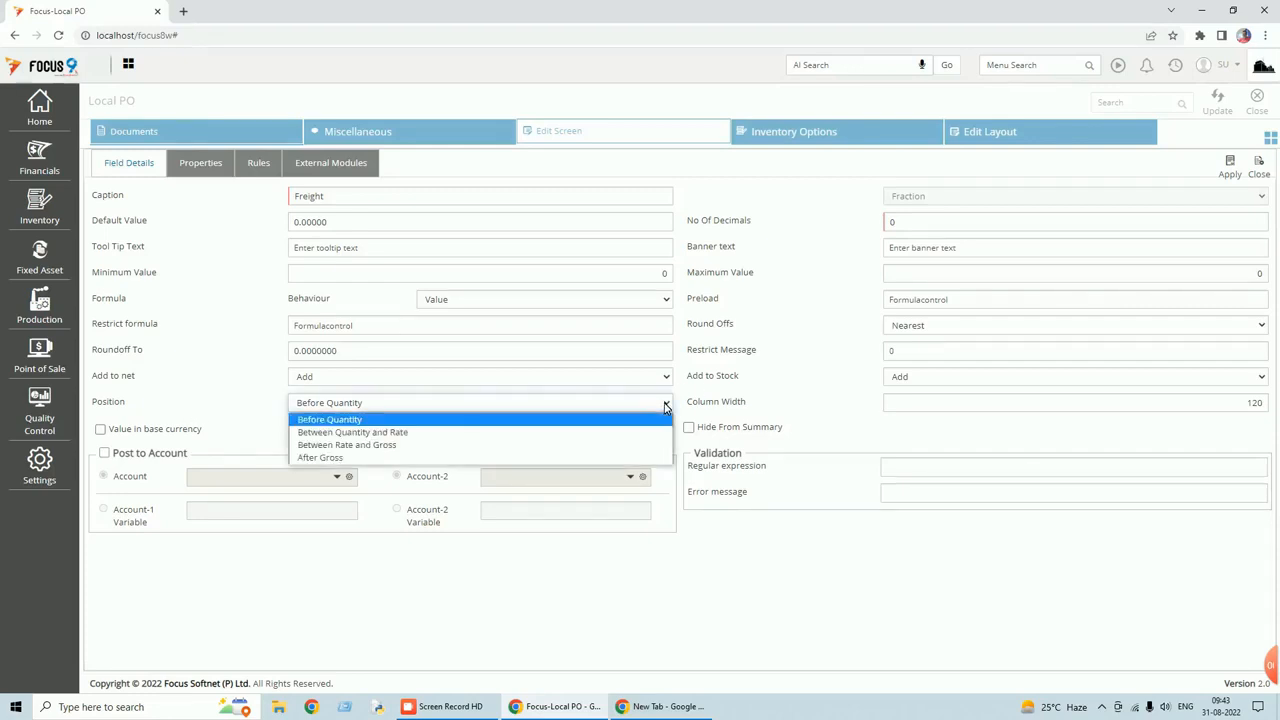
click(350, 459)
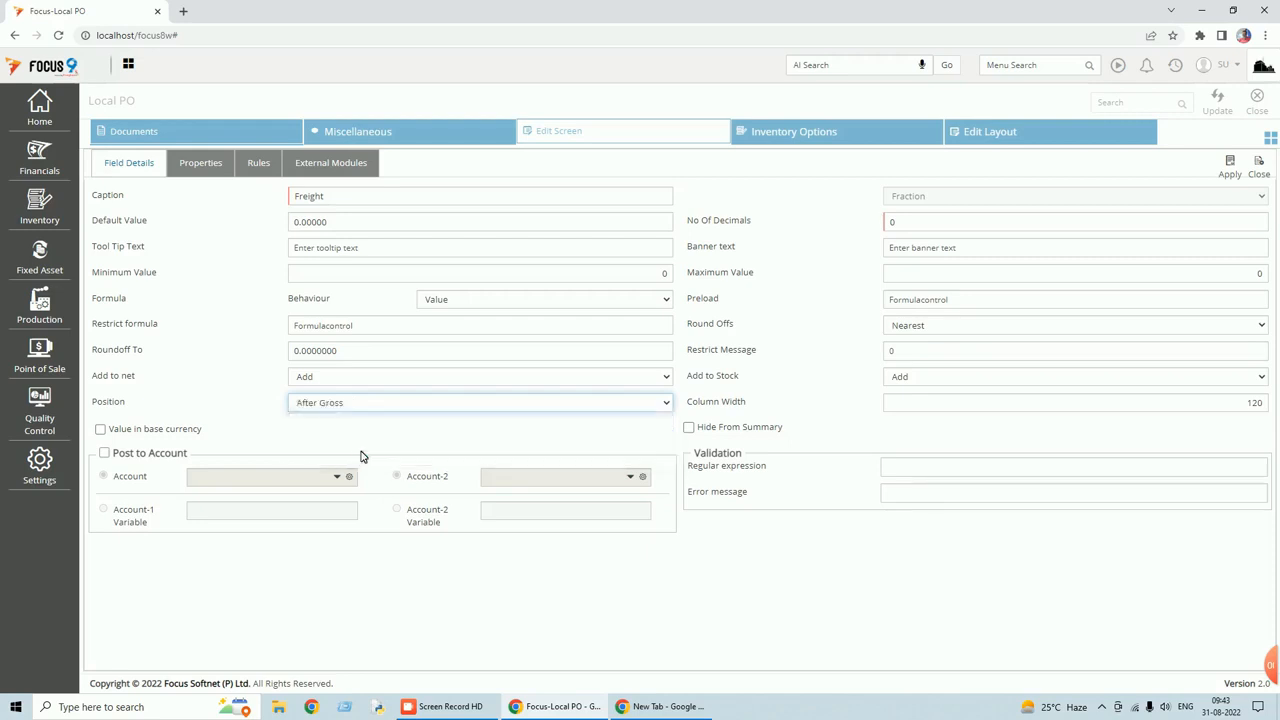
click(1225, 177)
click(1217, 98)
click(1259, 100)
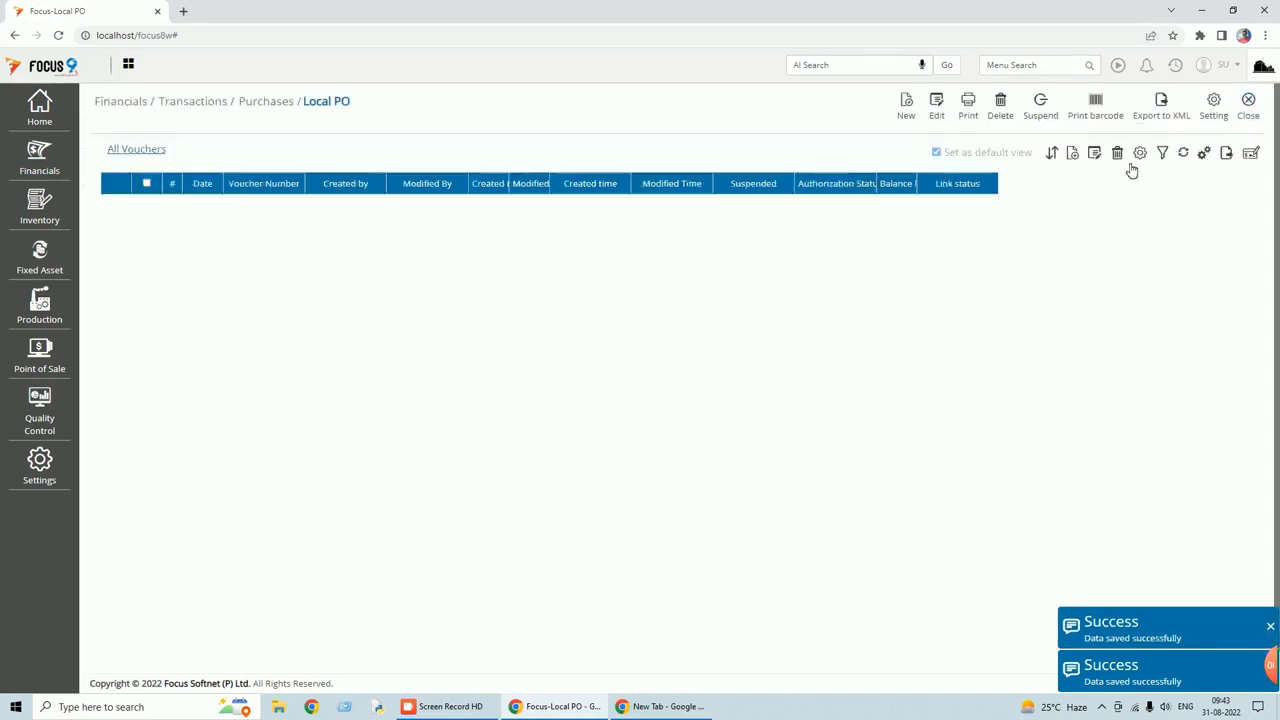
Start a new Local PO and open Setting > Edit Screen to view Discount and Freight.
click(910, 115)
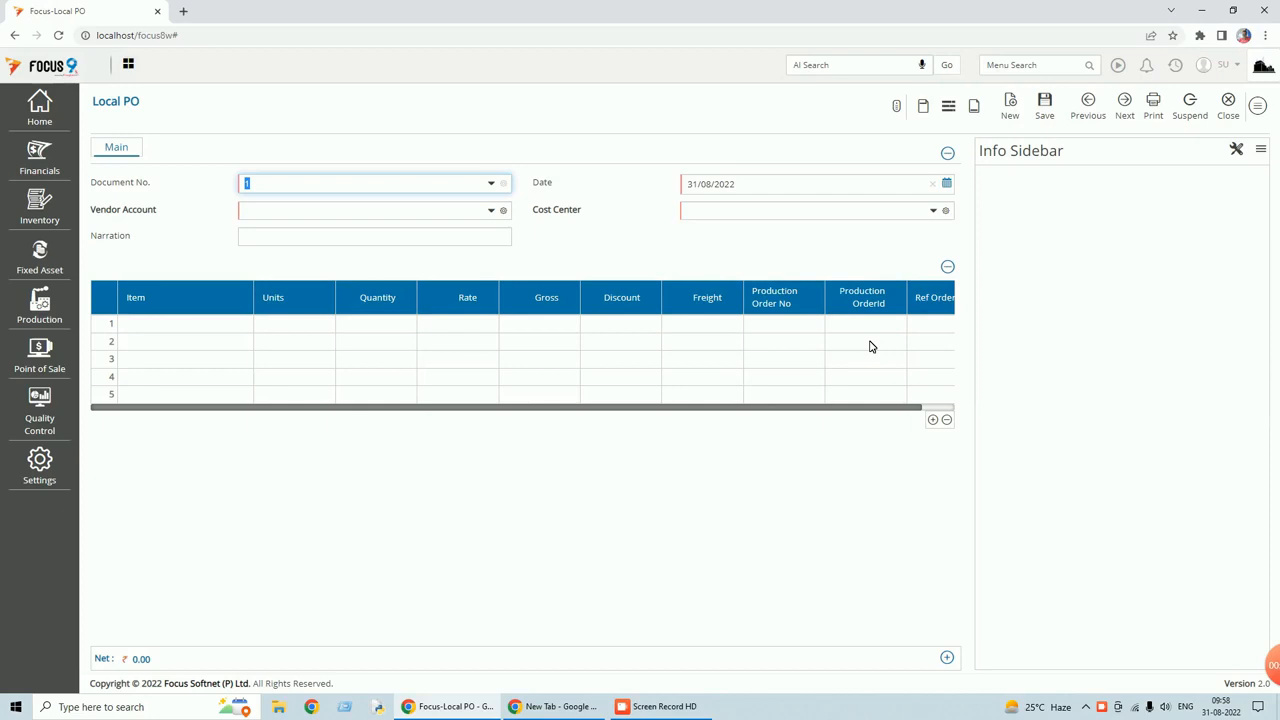
click(1259, 106)
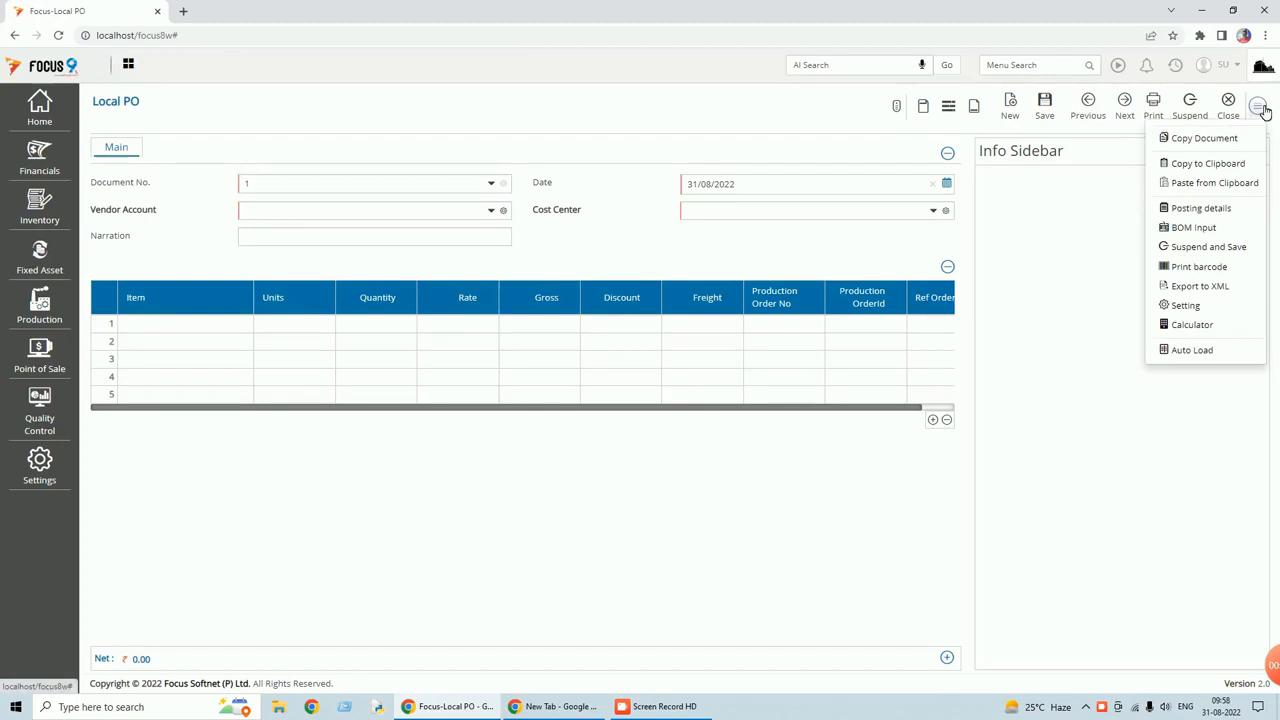
click(1186, 307)
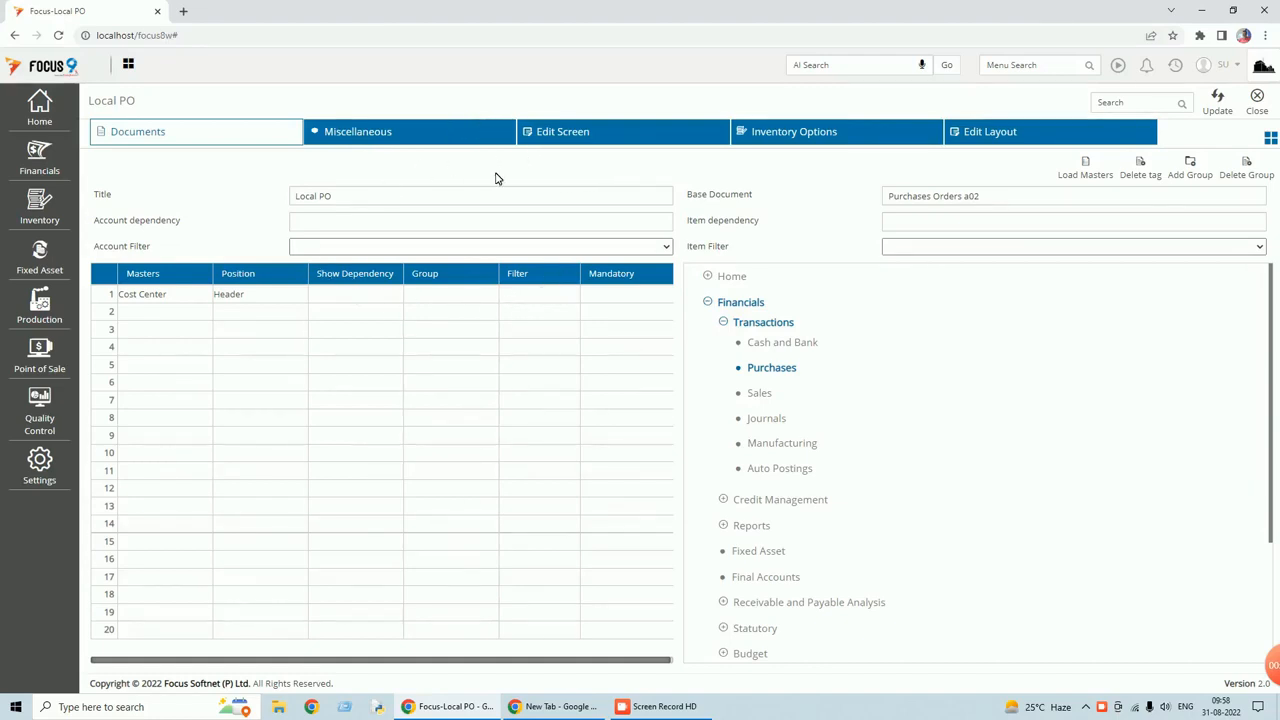
click(566, 138)
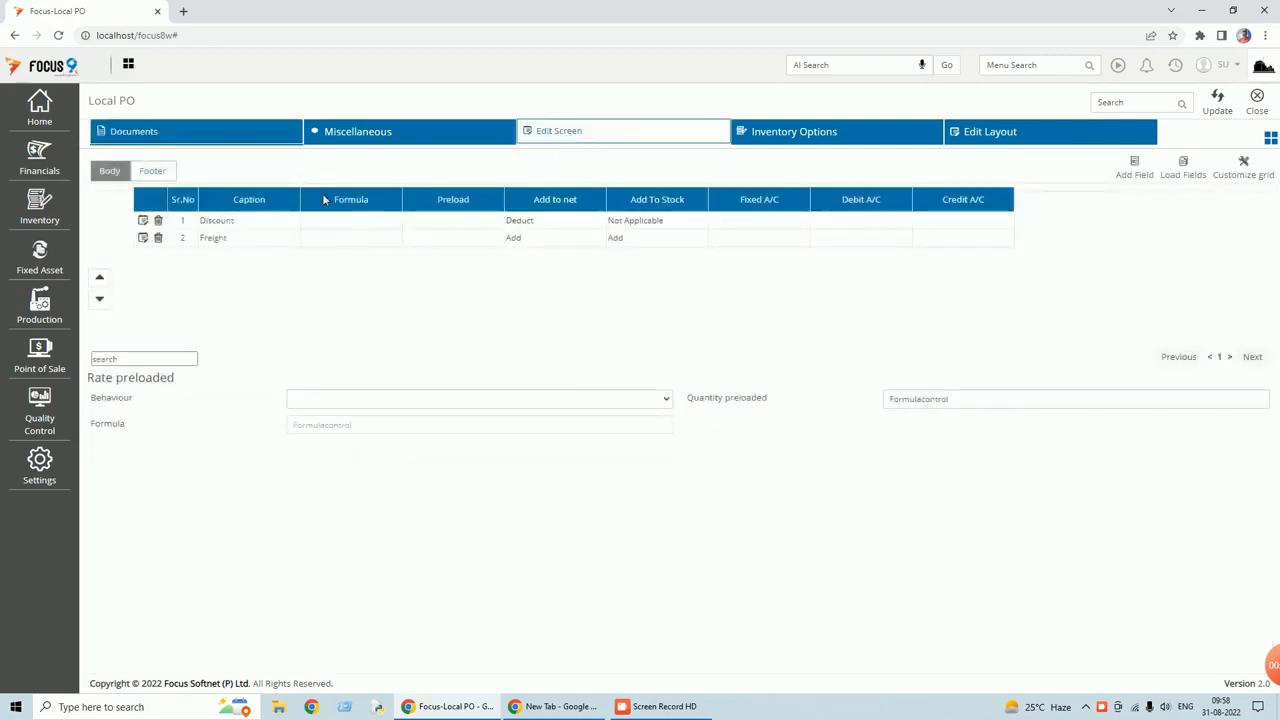
Add a Round Off footer field that adds to the net amount.
click(166, 176)
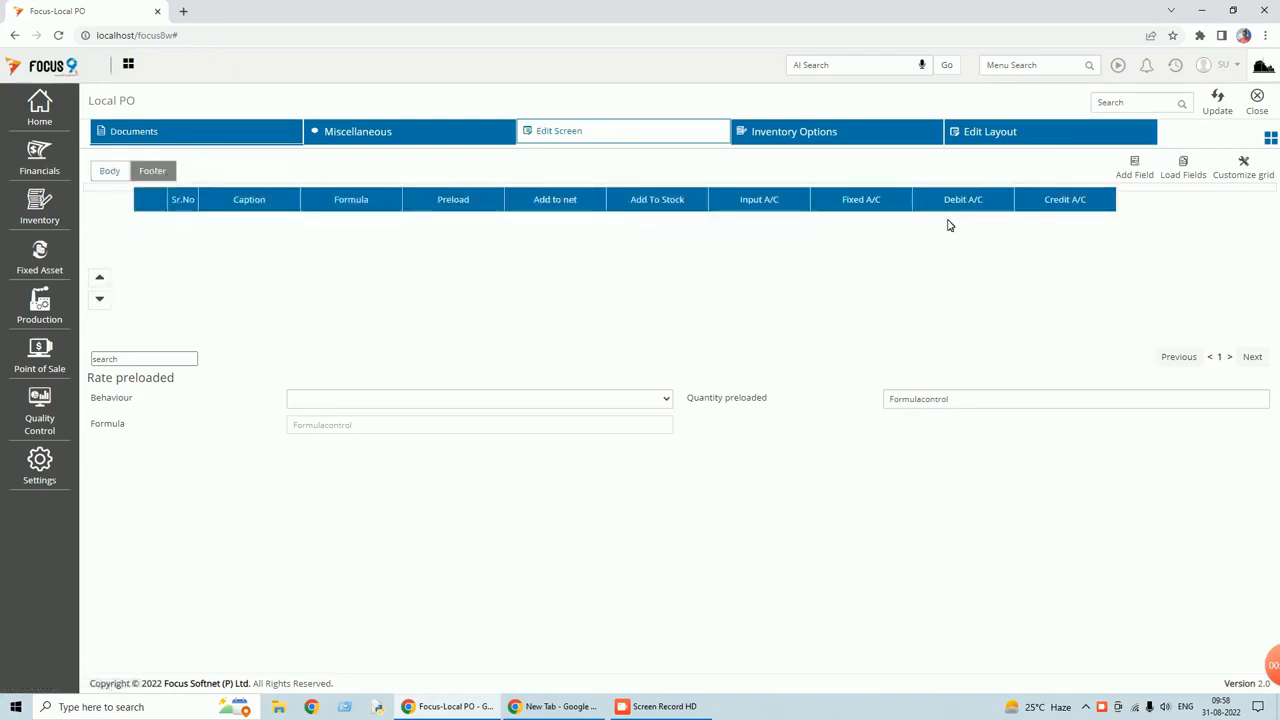
click(1140, 176)
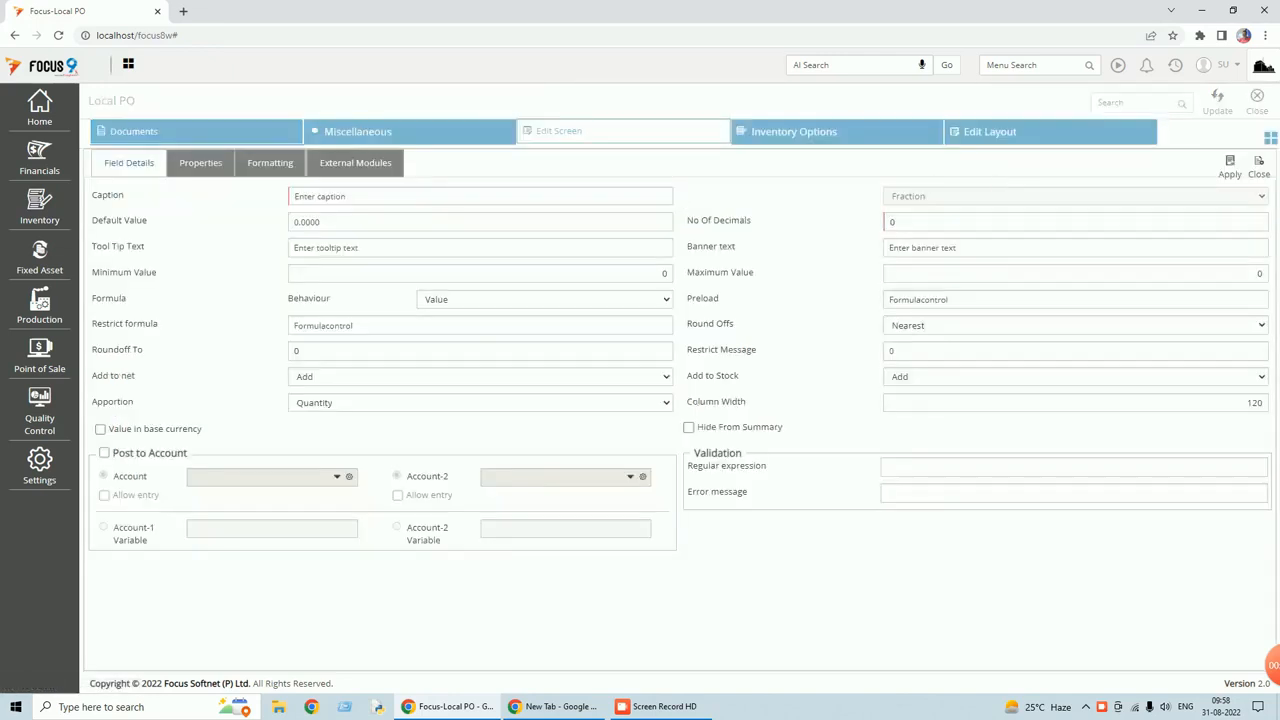
text(Round Off)
key(Tab)
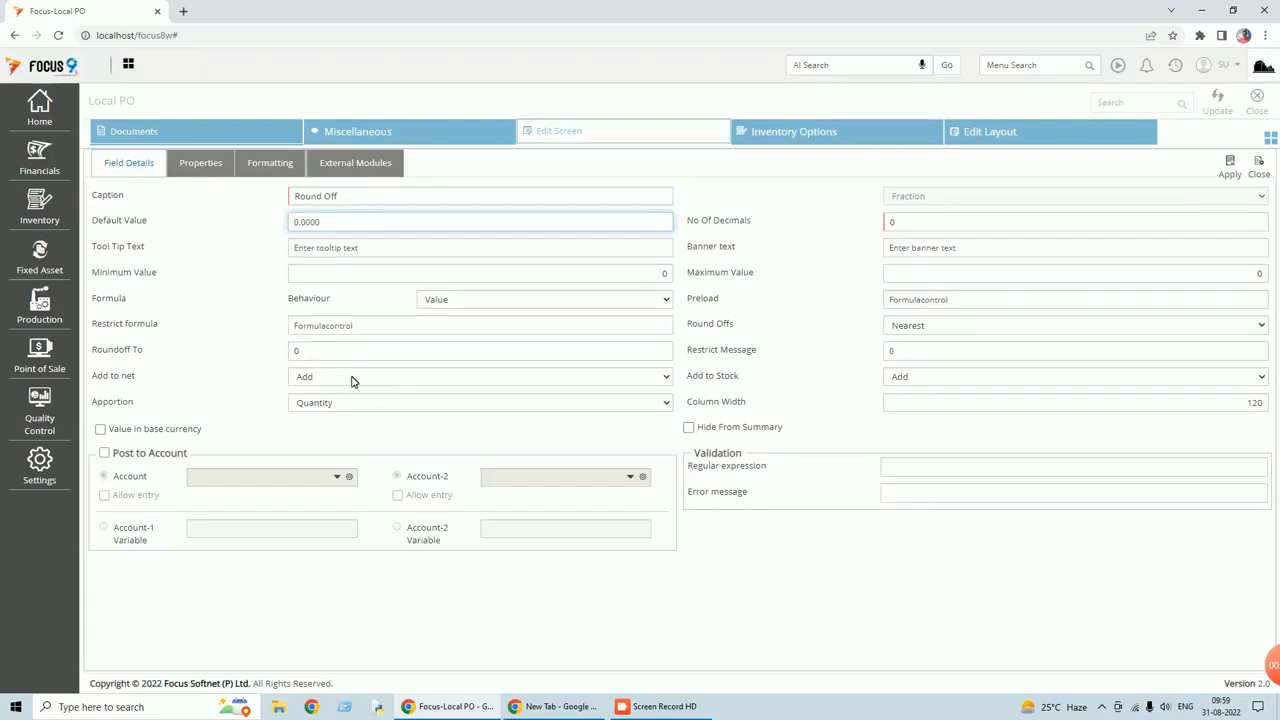
click(663, 378)
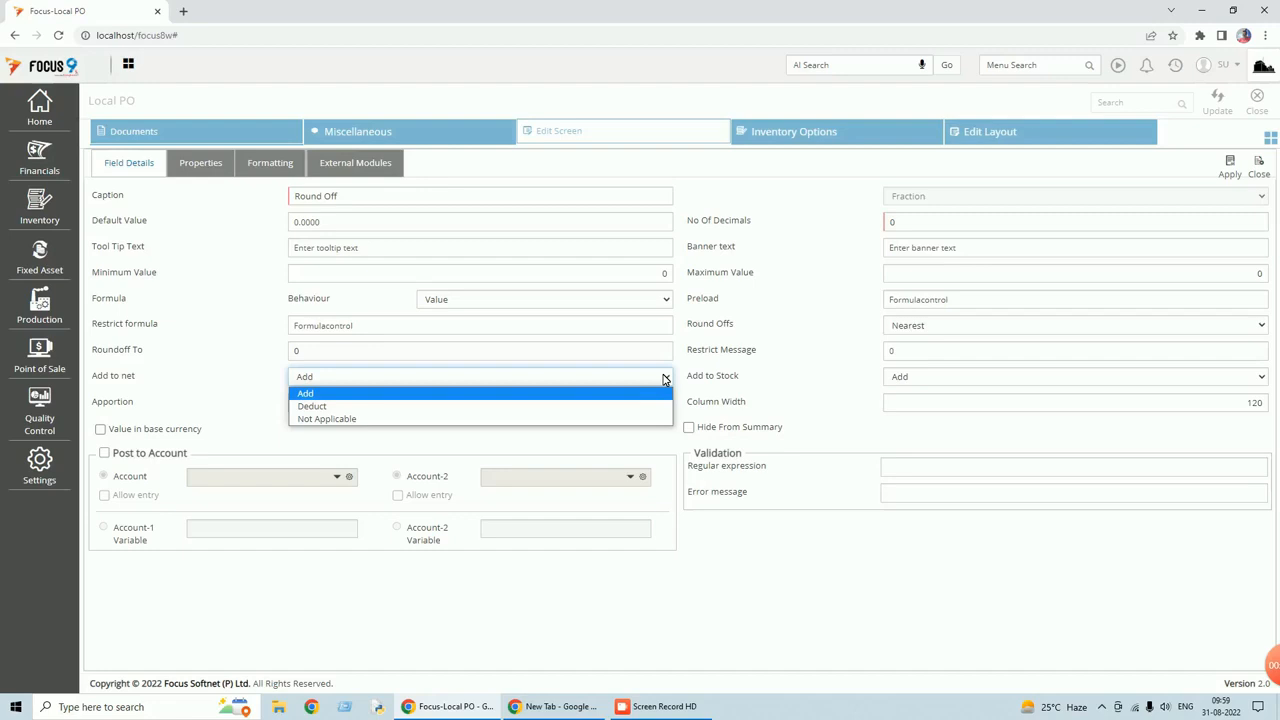
click(654, 394)
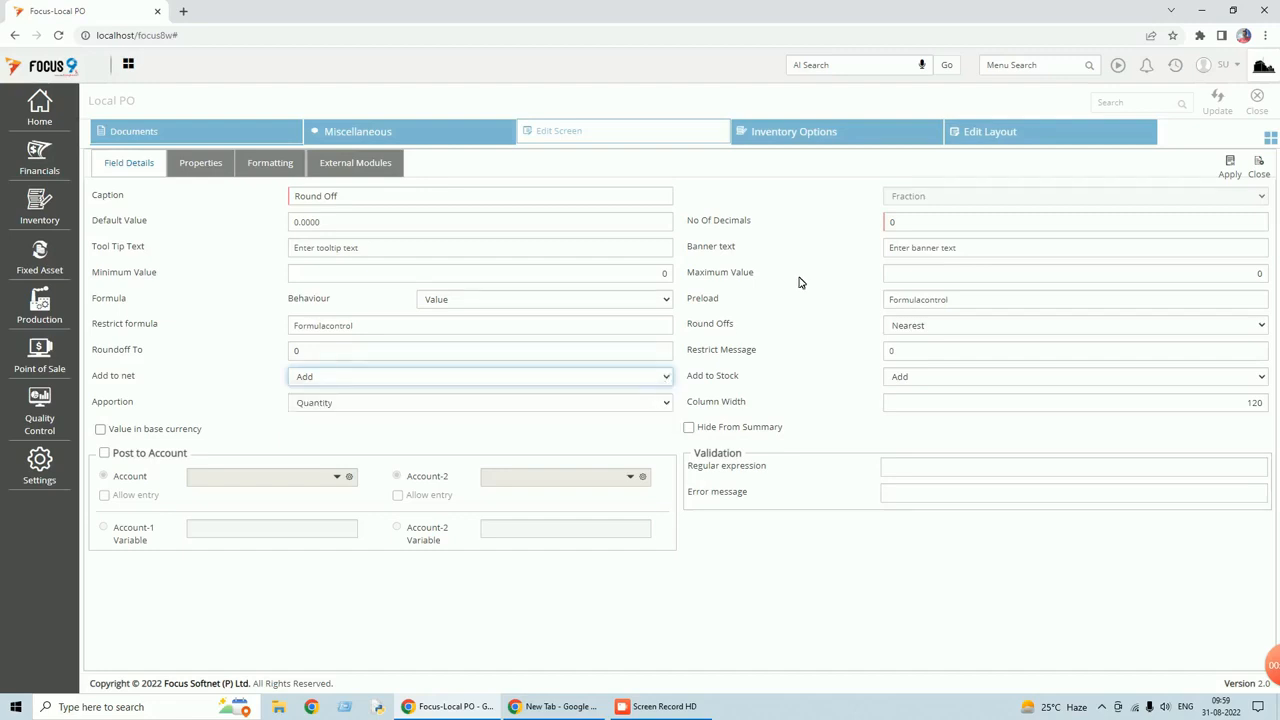
Set Round Off to 2 decimals and save the Local PO customisation.
click(895, 222)
key(BackSpace)
text(2)
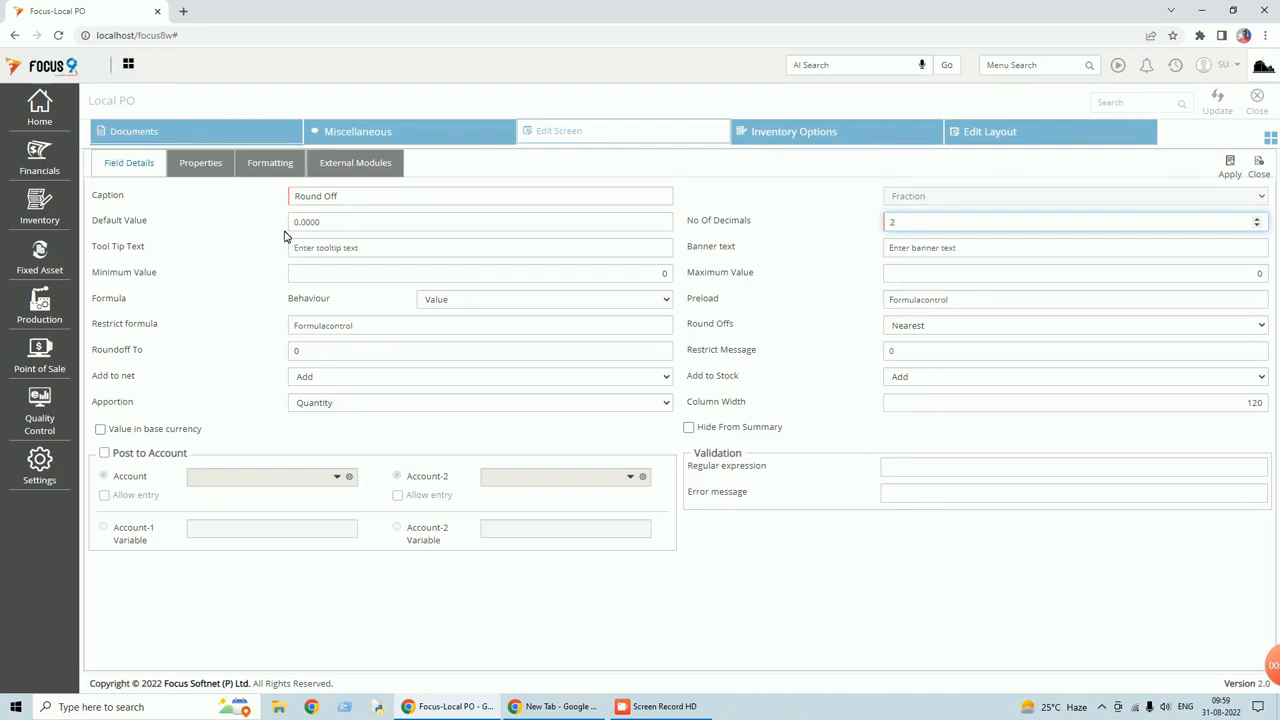
click(480, 222)
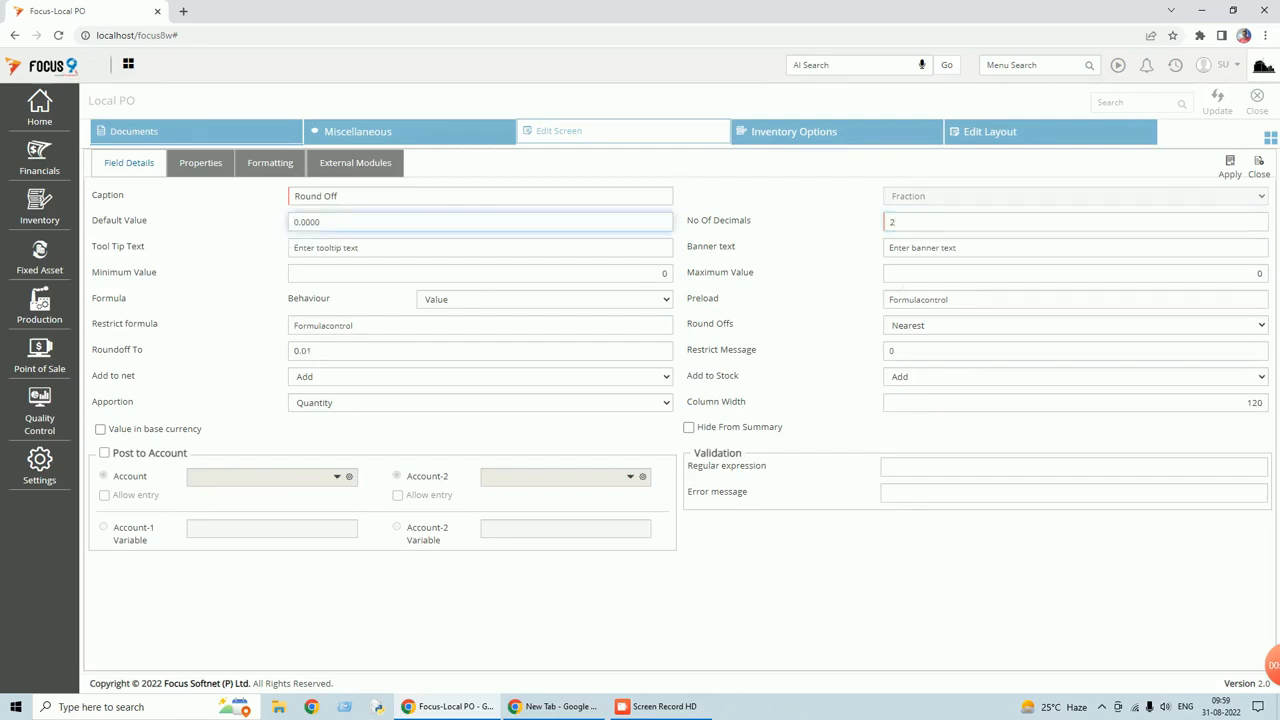
click(1234, 172)
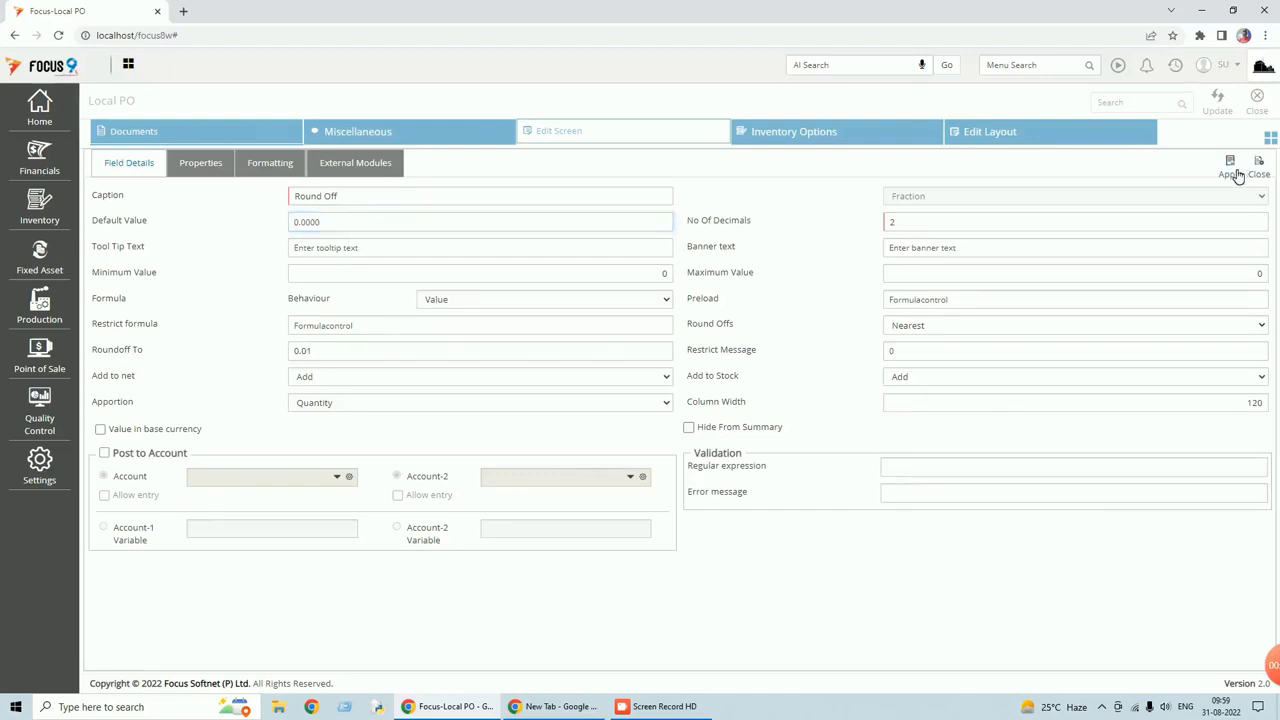
click(1220, 112)
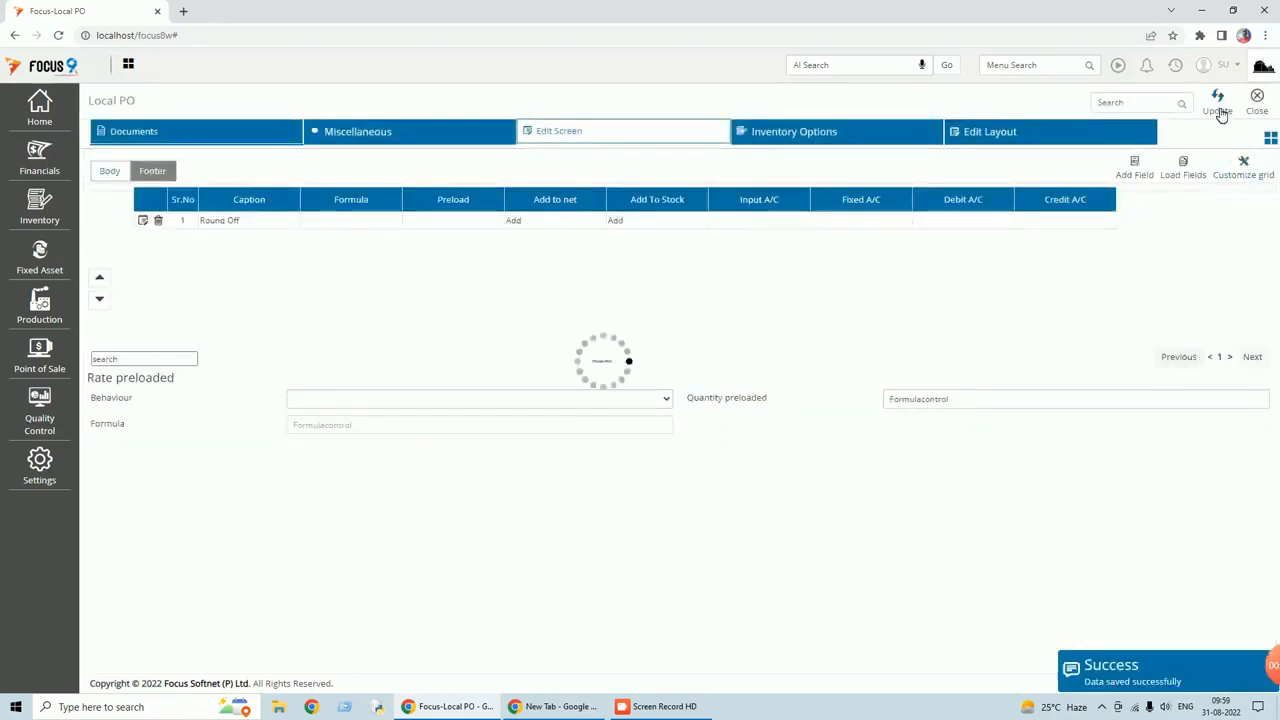
click(1258, 110)
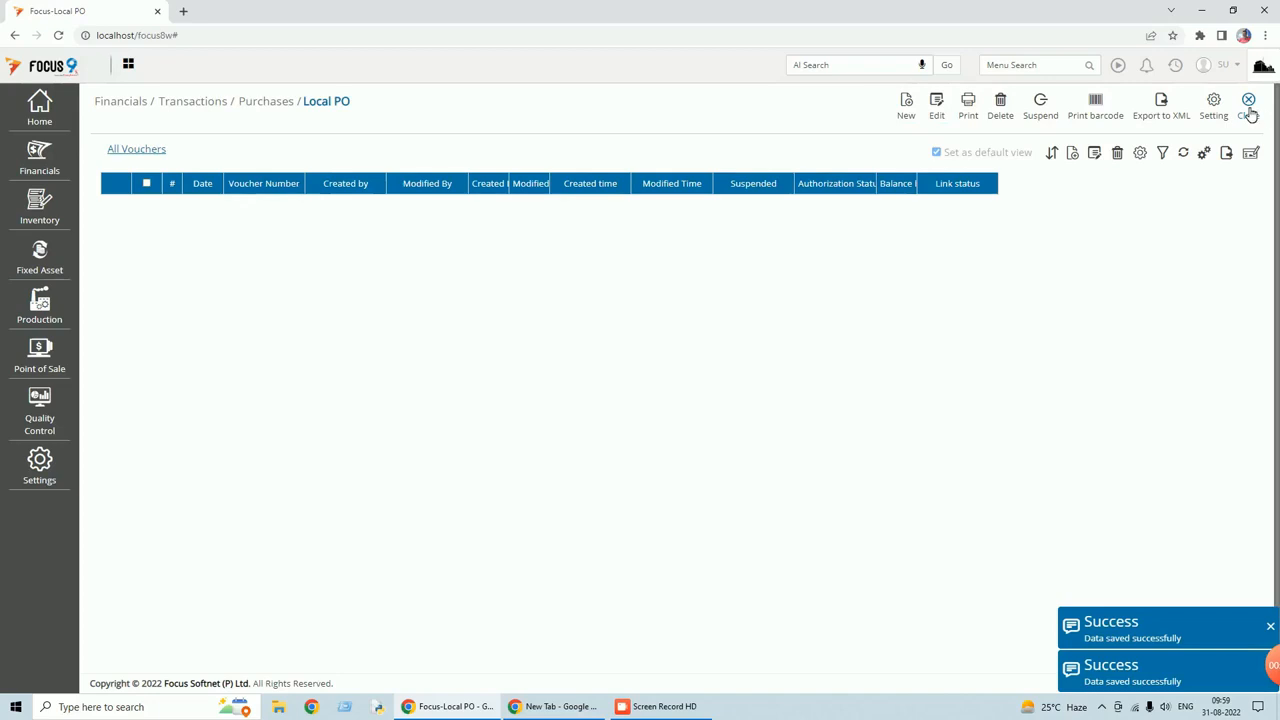
Open a new Local PO entry and check its totals, with Round Off and Net at 0.00.
click(908, 118)
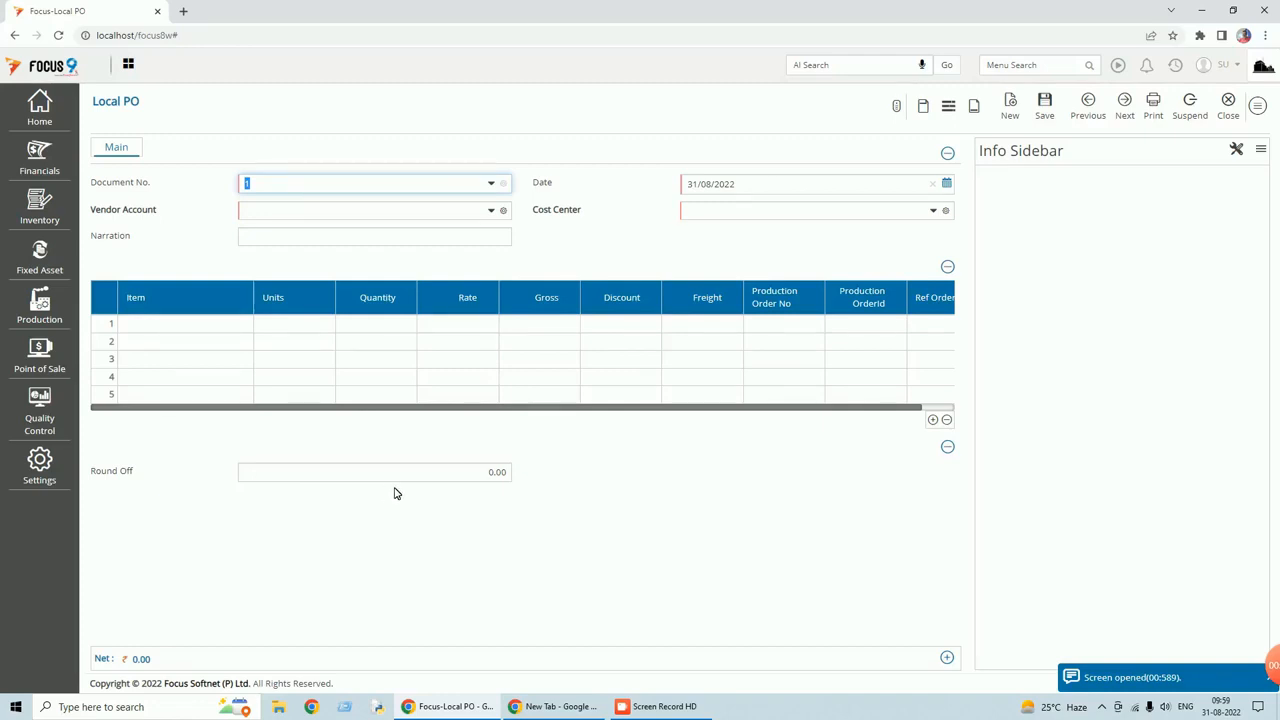
mouse_move(130, 661)
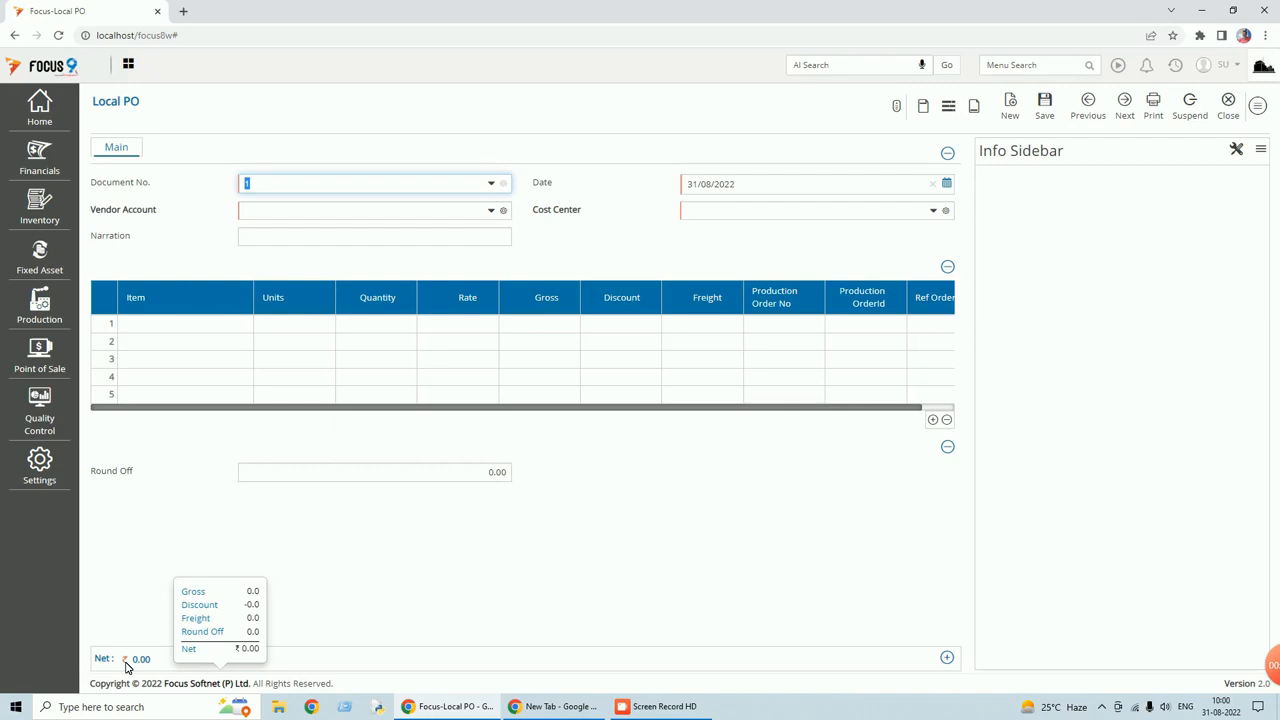
click(1258, 105)
Edit the Discount body field and accept rounding off to 0.01.
click(1196, 307)
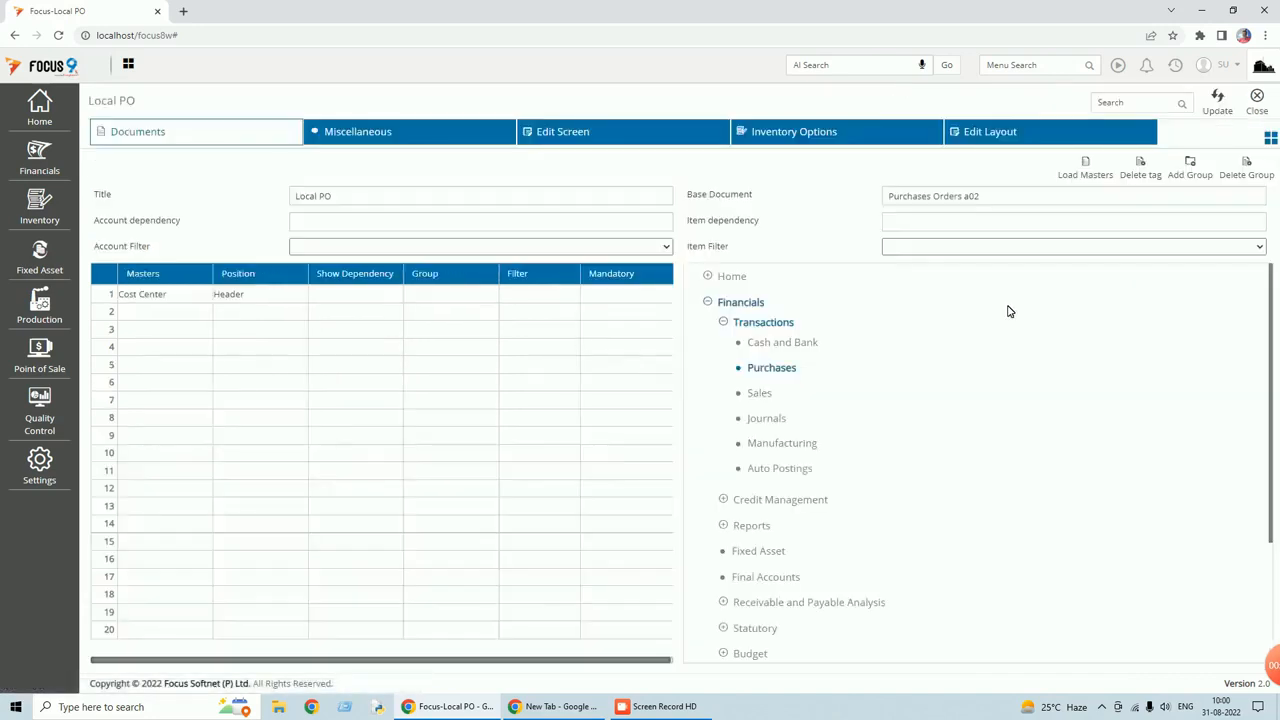
click(610, 144)
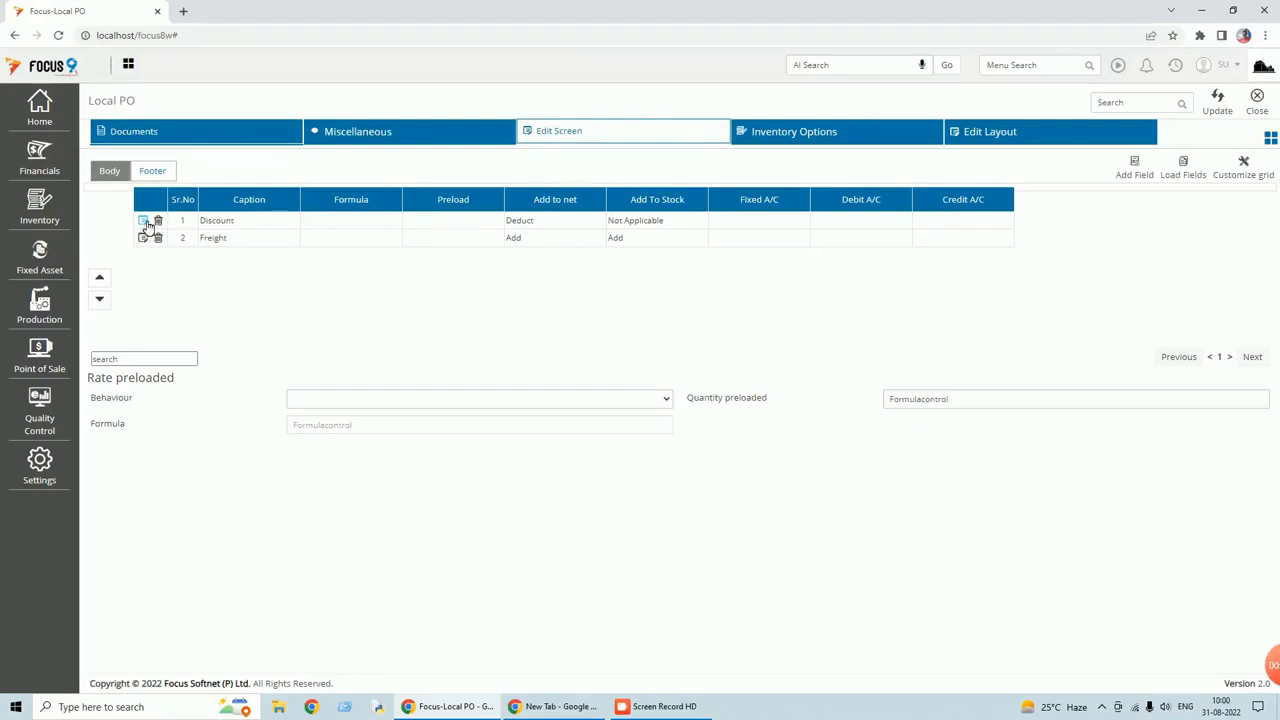
mouse_move(147, 228)
mouse_down()
mouse_move(143, 259)
mouse_move(165, 245)
mouse_up()
click(147, 228)
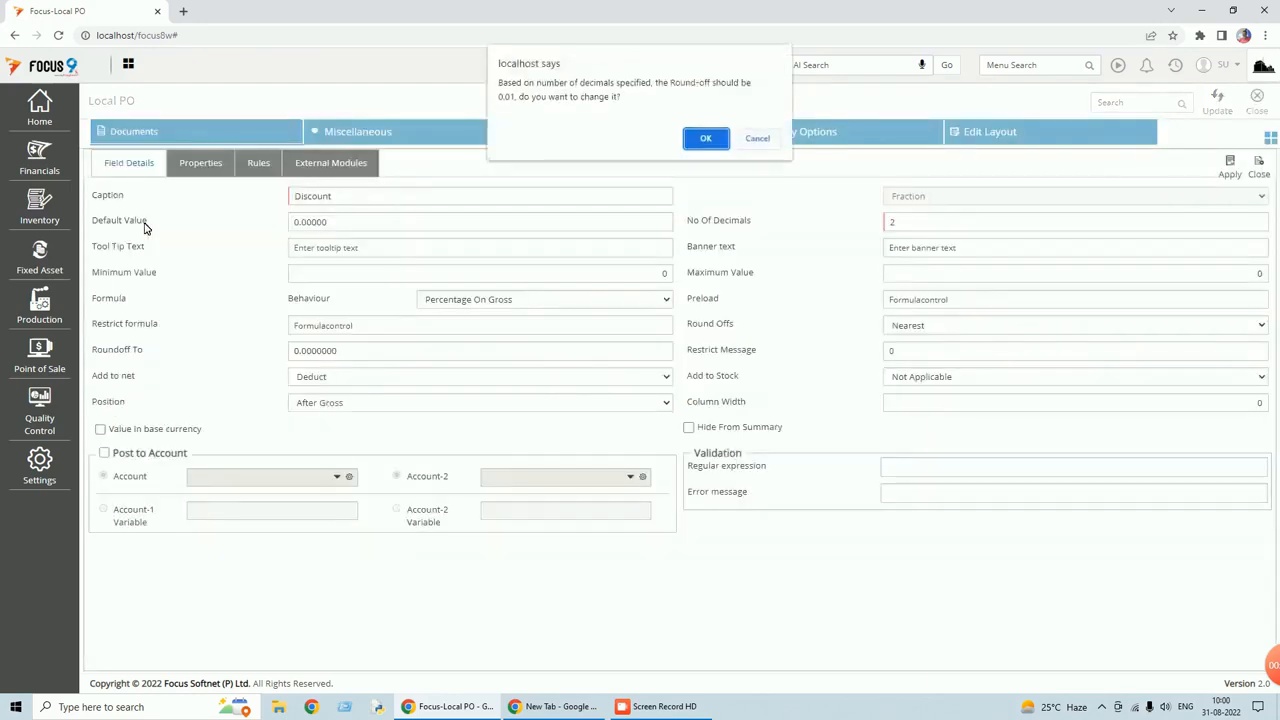
click(701, 141)
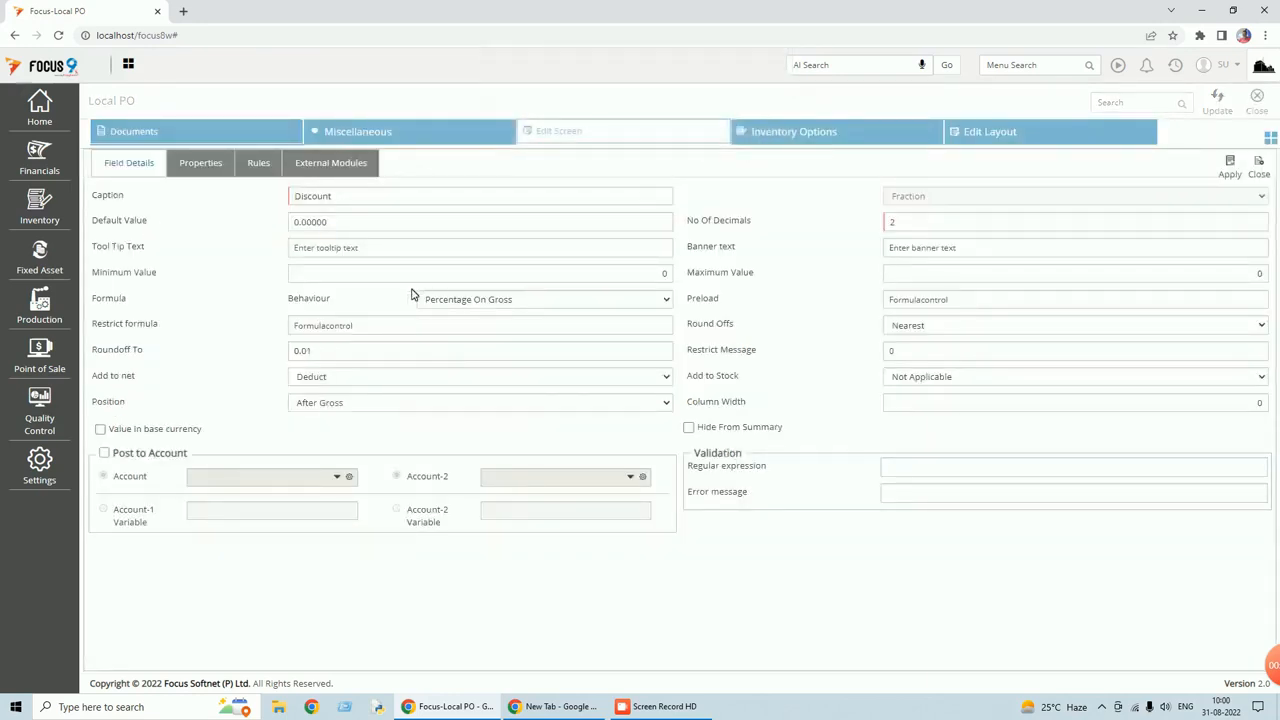
Keep Discount's behaviour as Percentage On Gross and apply the change.
click(594, 303)
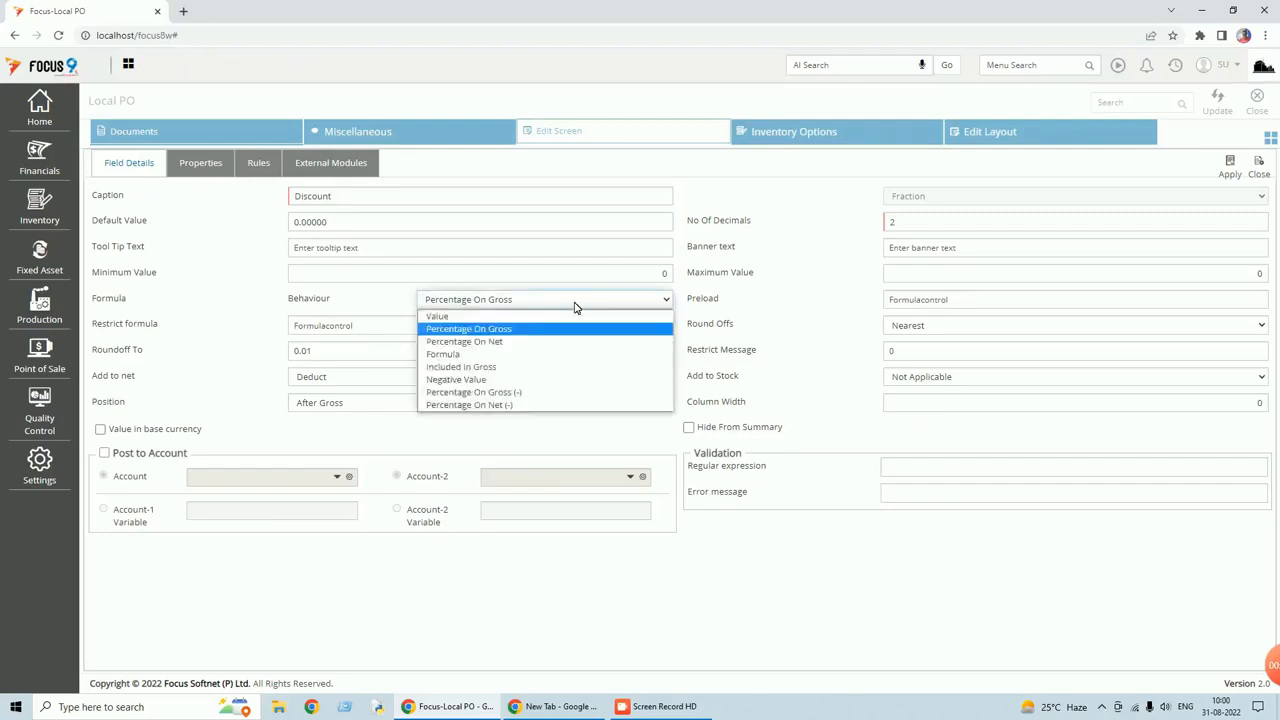
click(456, 318)
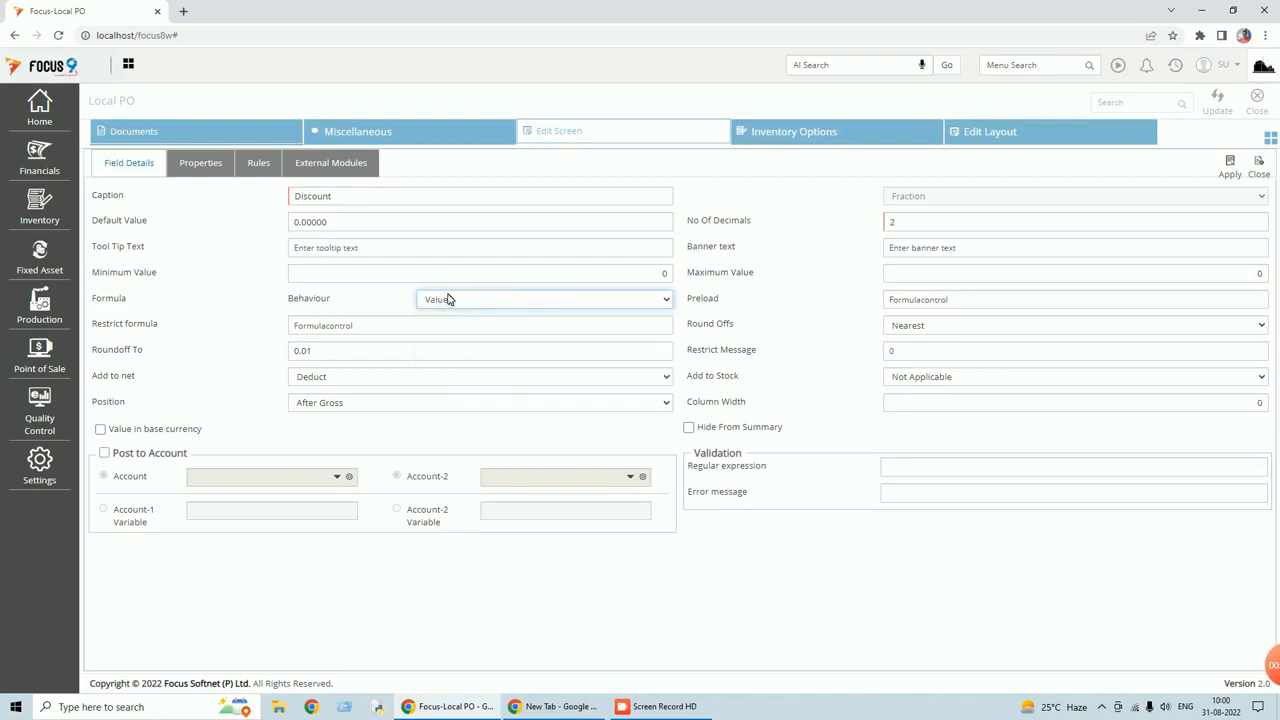
click(666, 300)
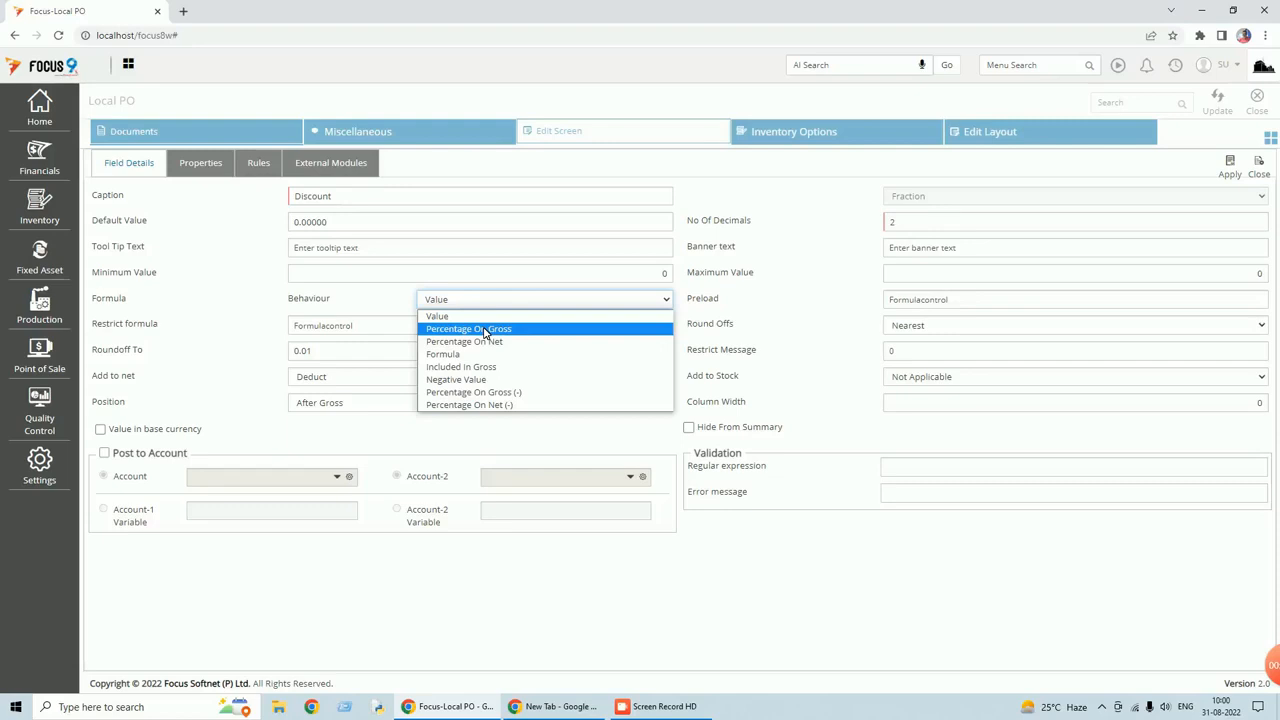
click(485, 330)
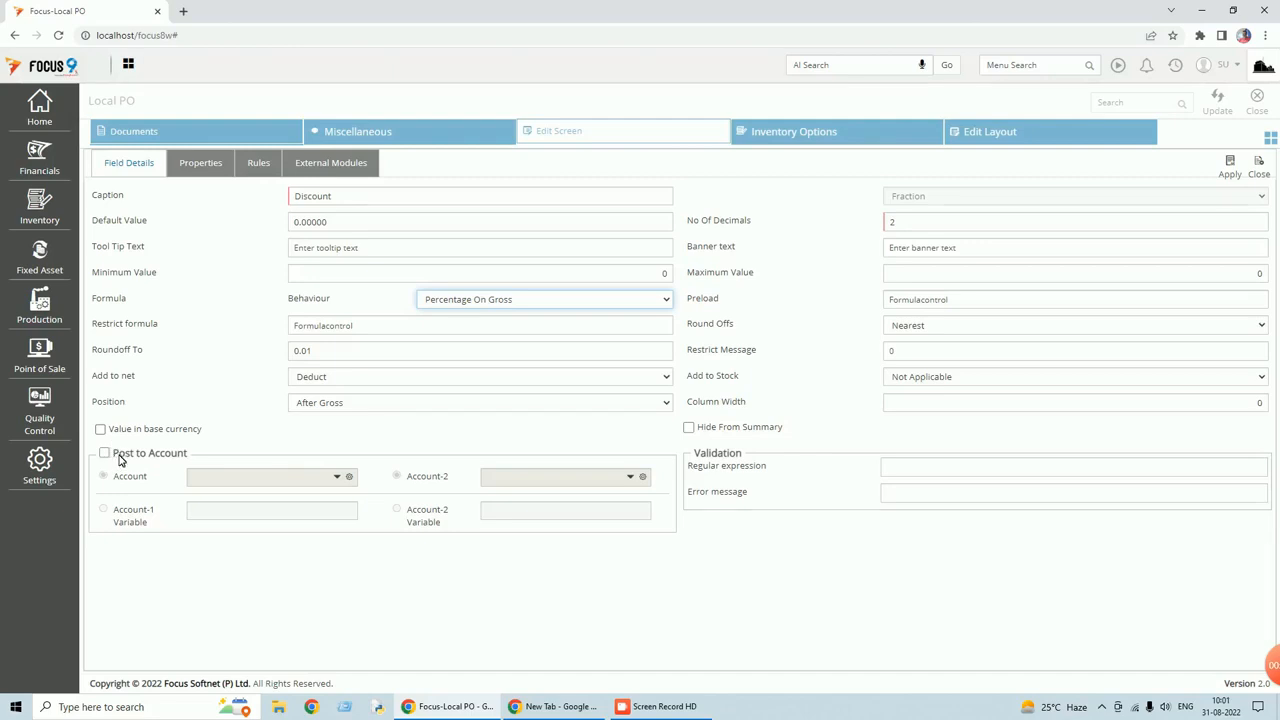
click(1232, 175)
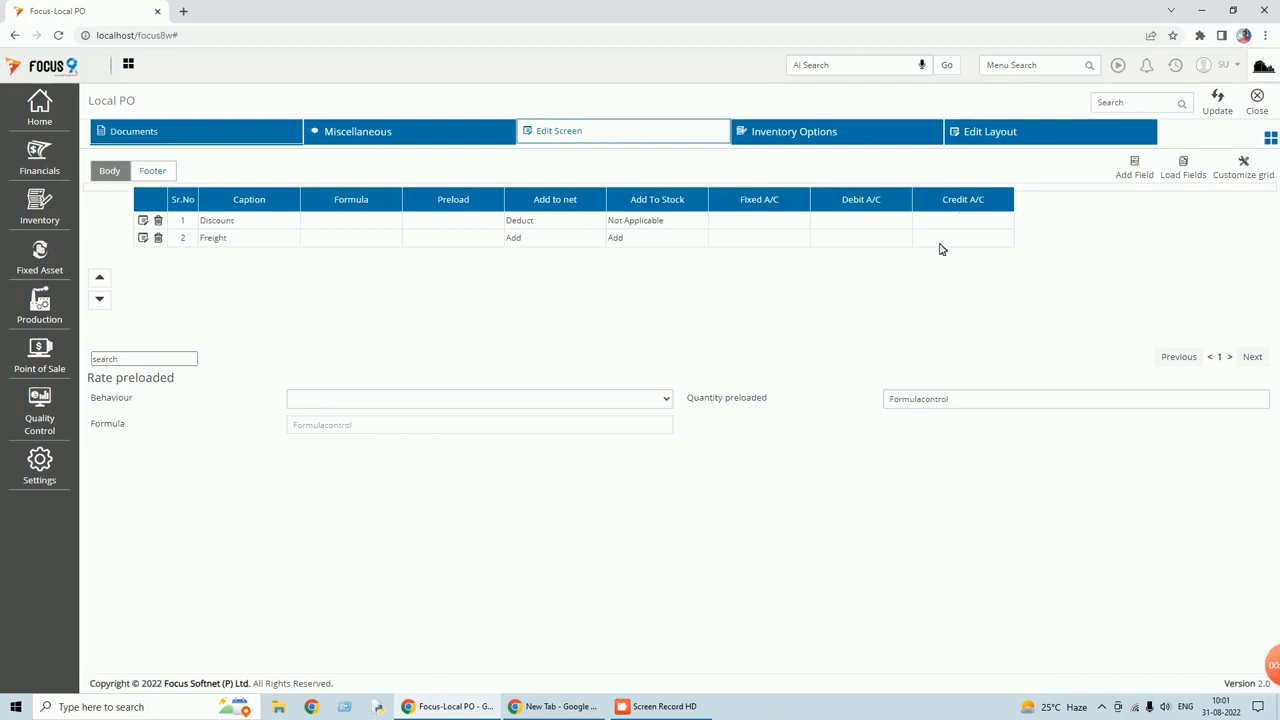
click(988, 138)
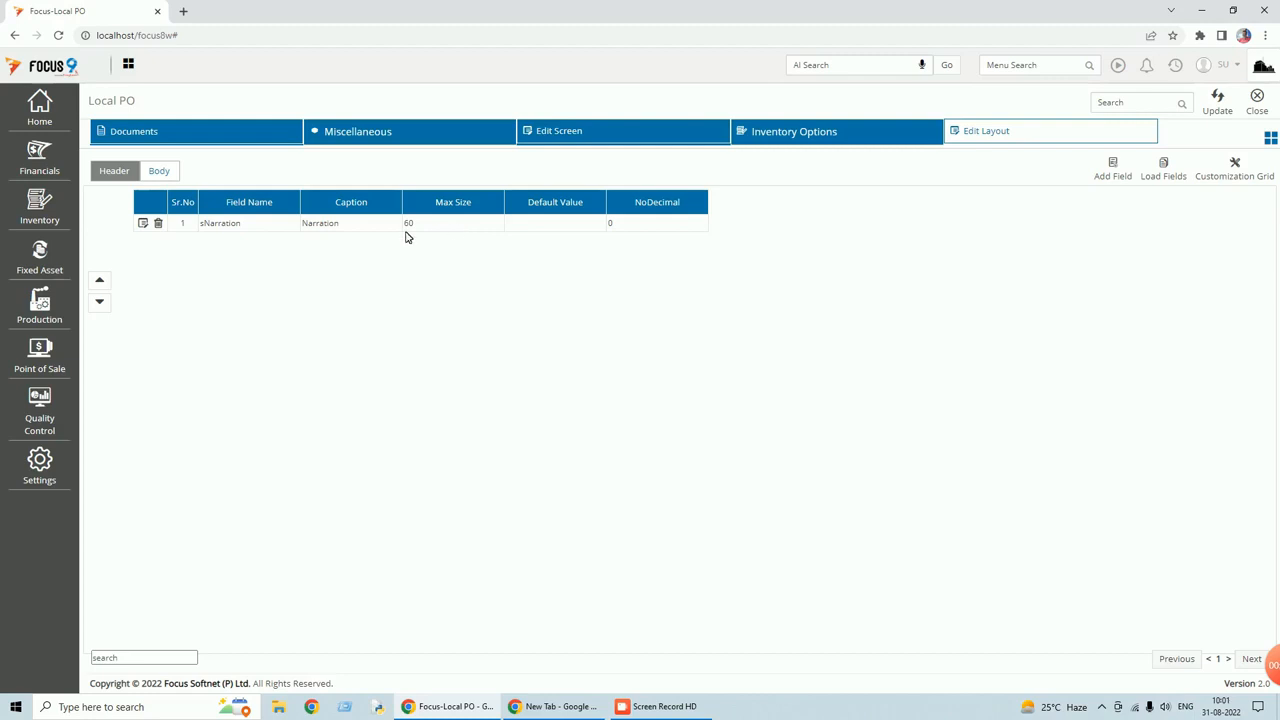
Change the sNarration header field's maximum size from 60 to 1000.
click(143, 224)
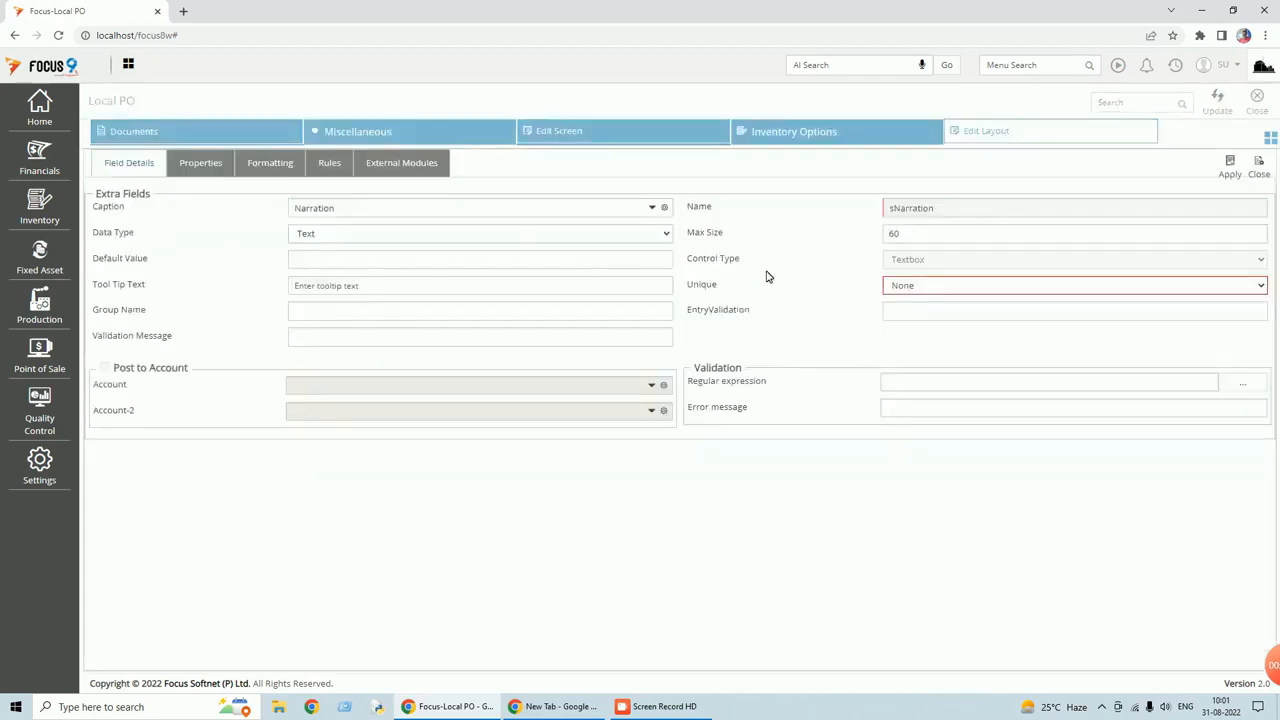
click(902, 234)
key(BackSpace)
key(BackSpace)
text(1)
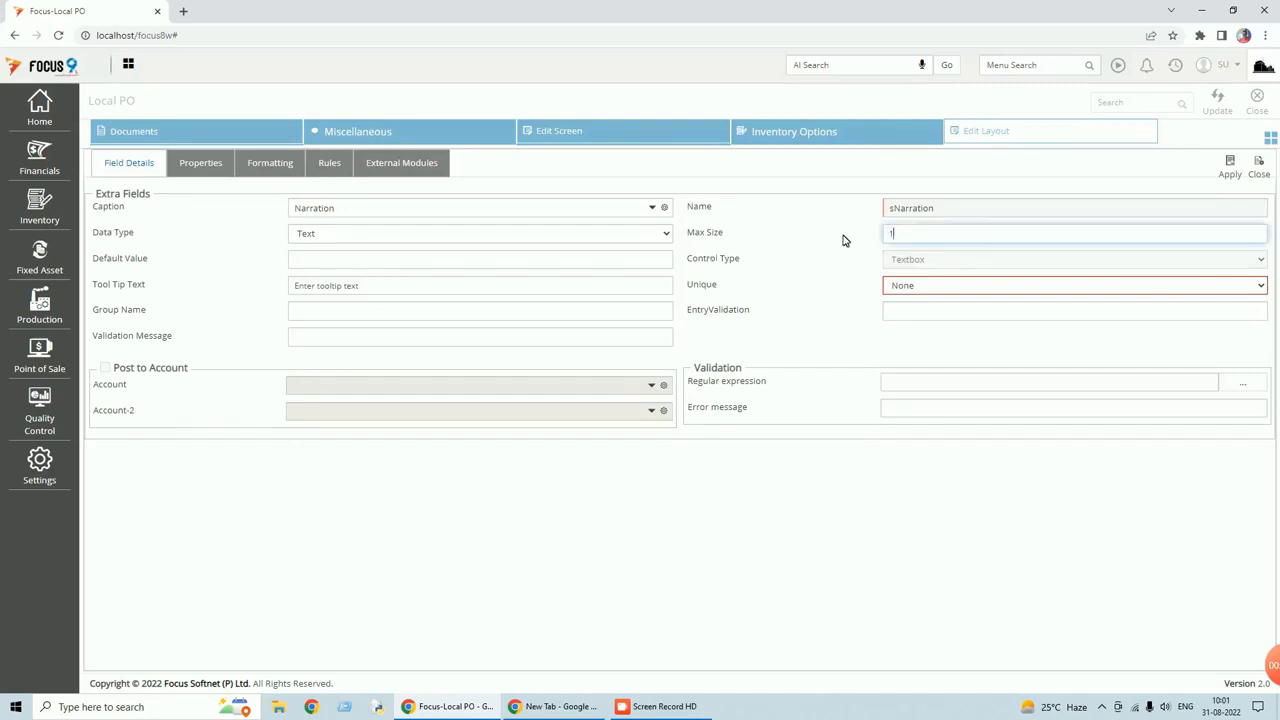
text(000)
click(1238, 173)
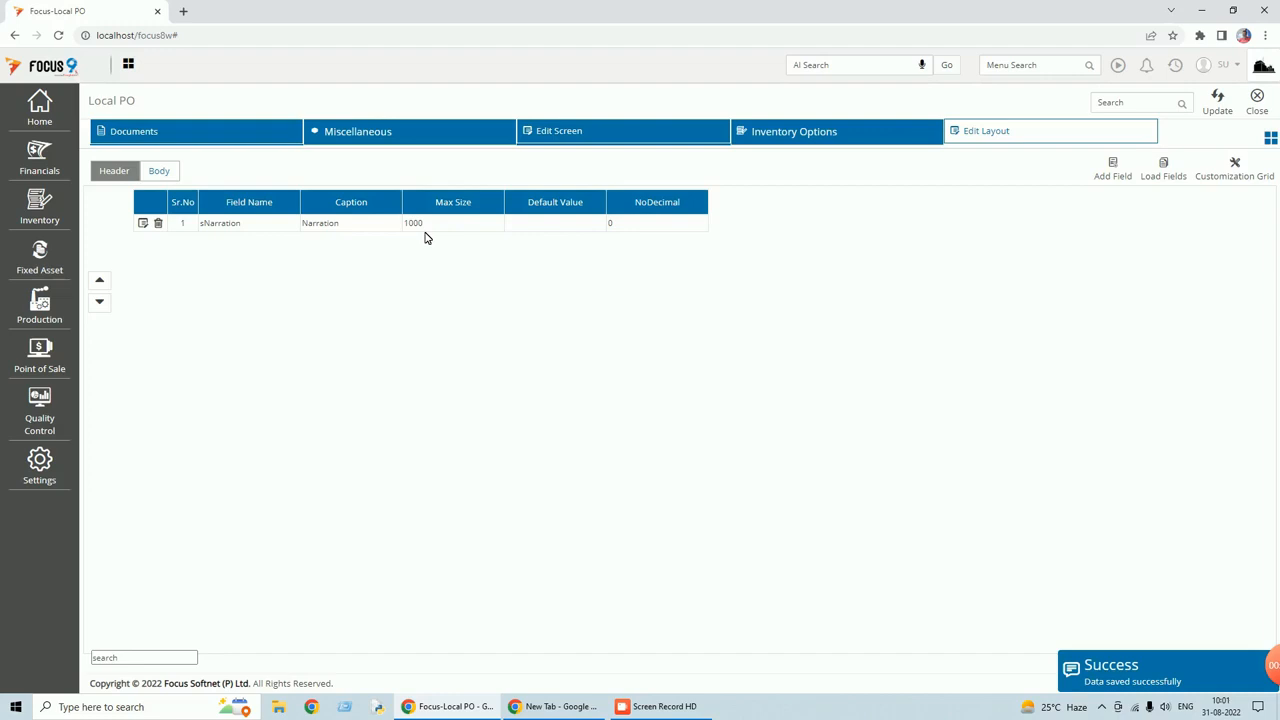
click(1107, 177)
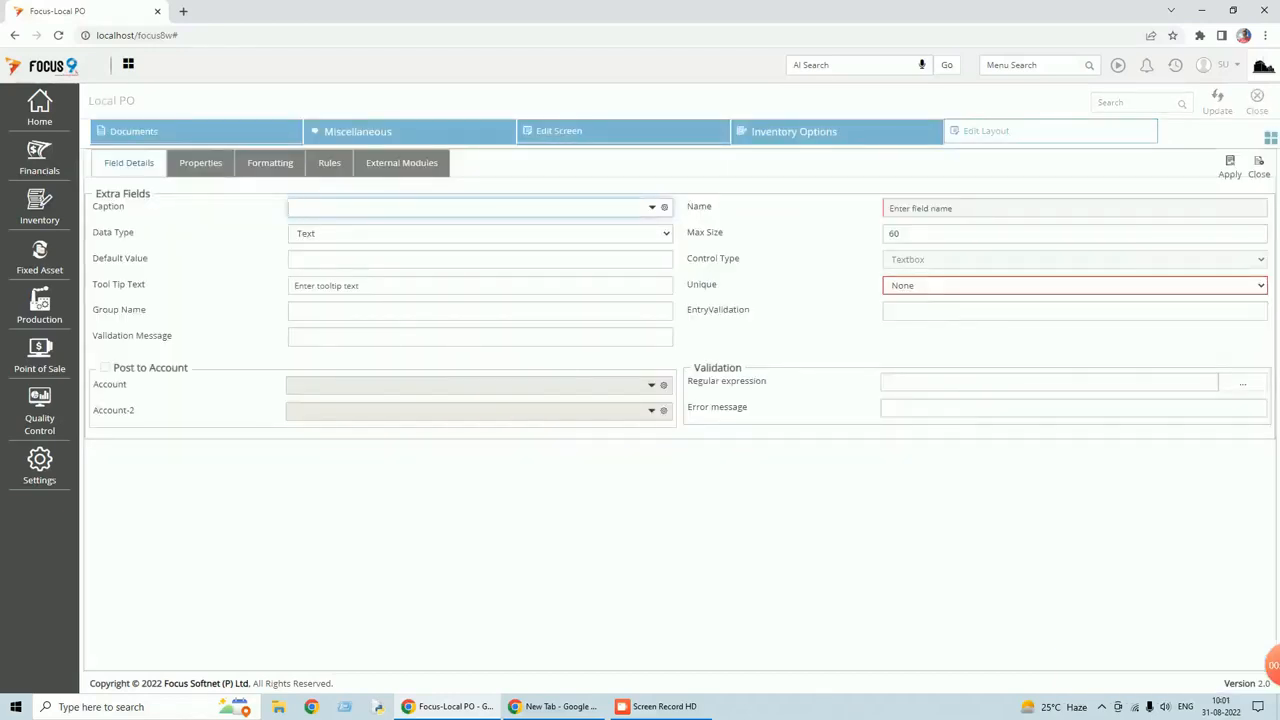
Create a 'Quotation Reference' header field with data type Text.
text(Ref)
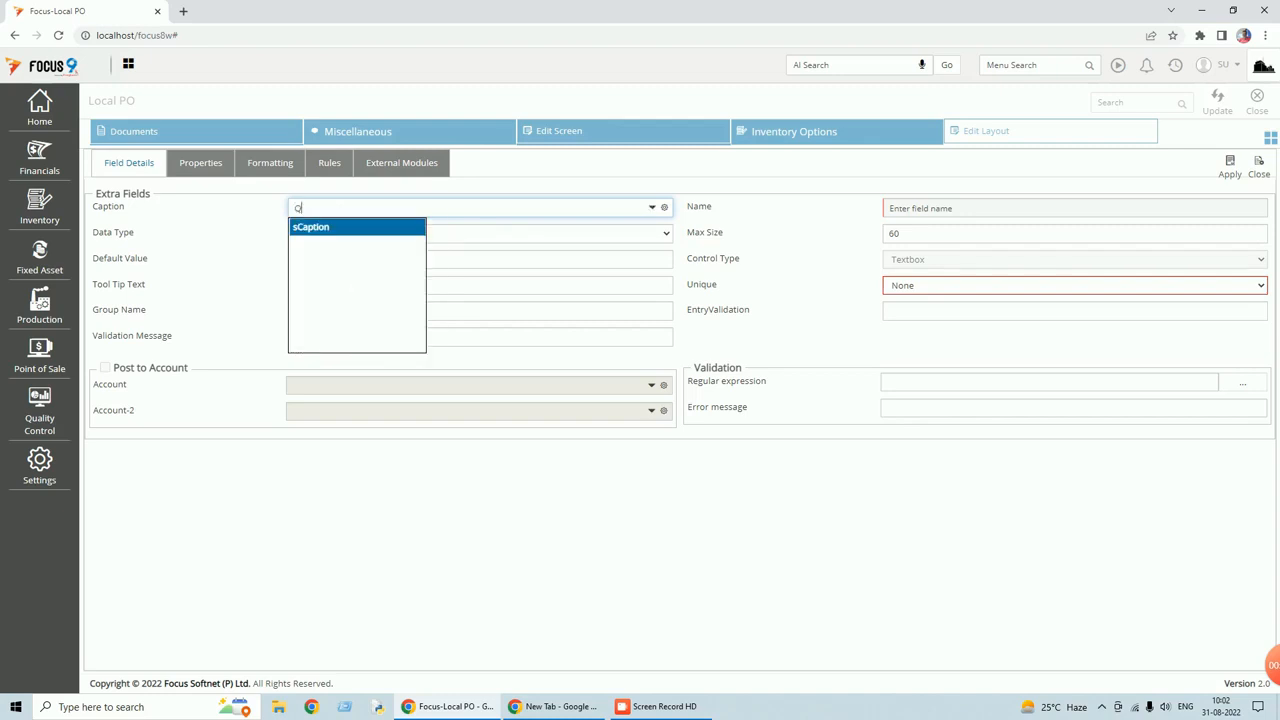
text(uotation Reference)
key(Tab)
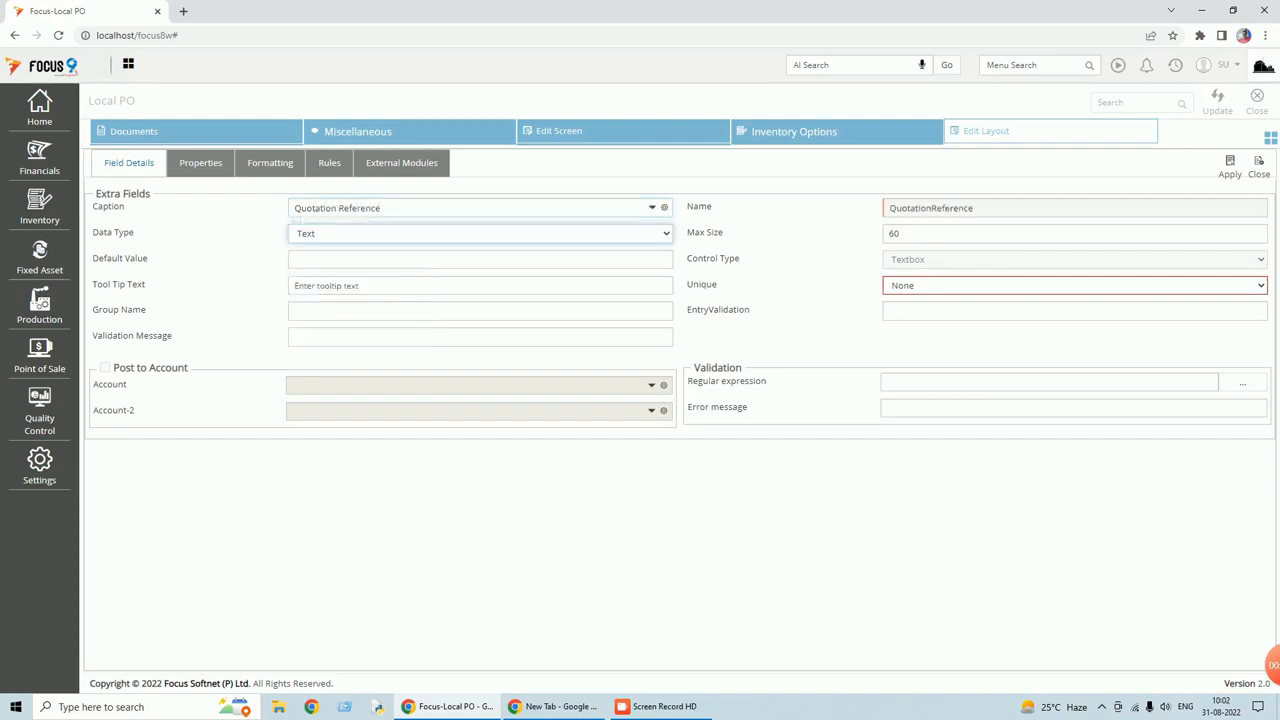
click(436, 234)
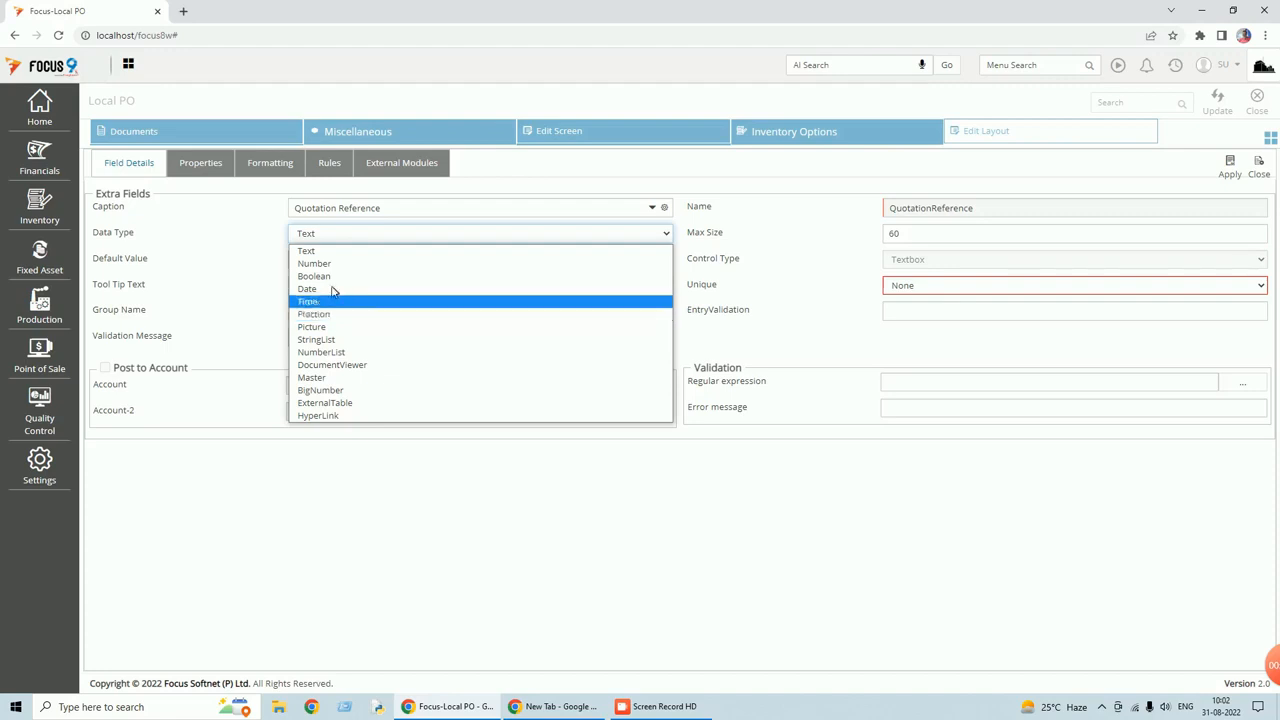
click(318, 251)
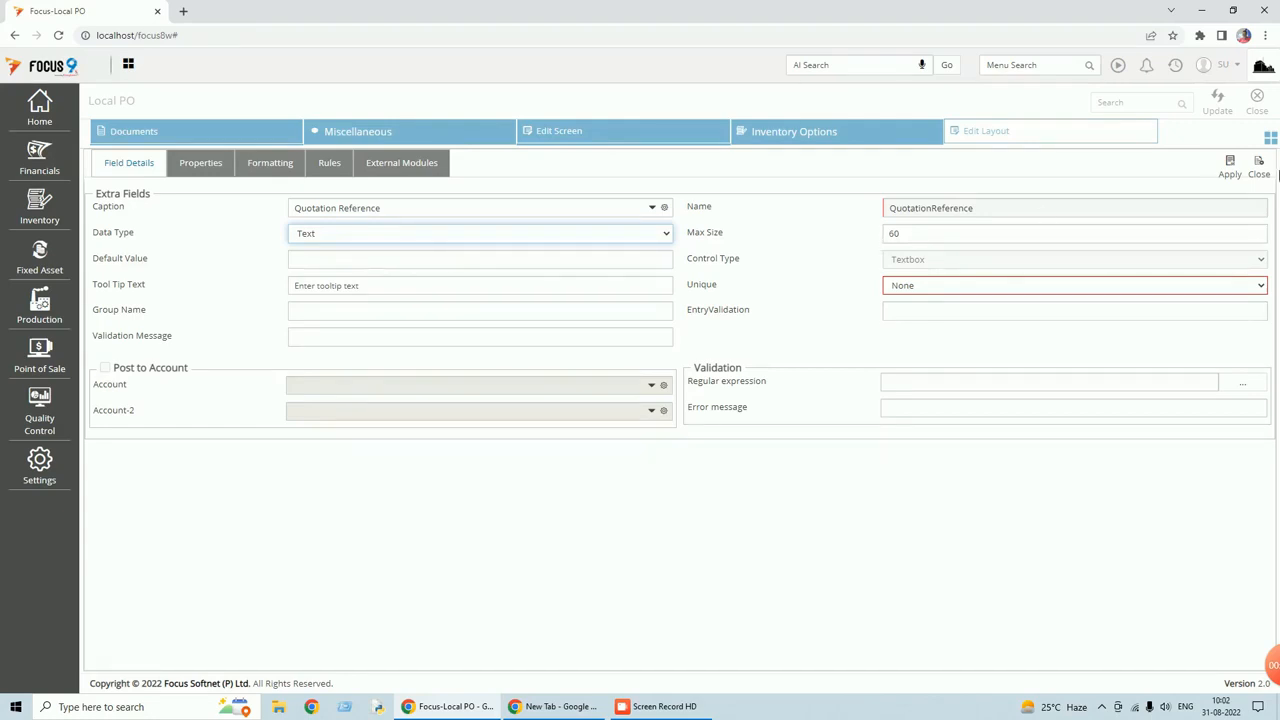
click(1231, 172)
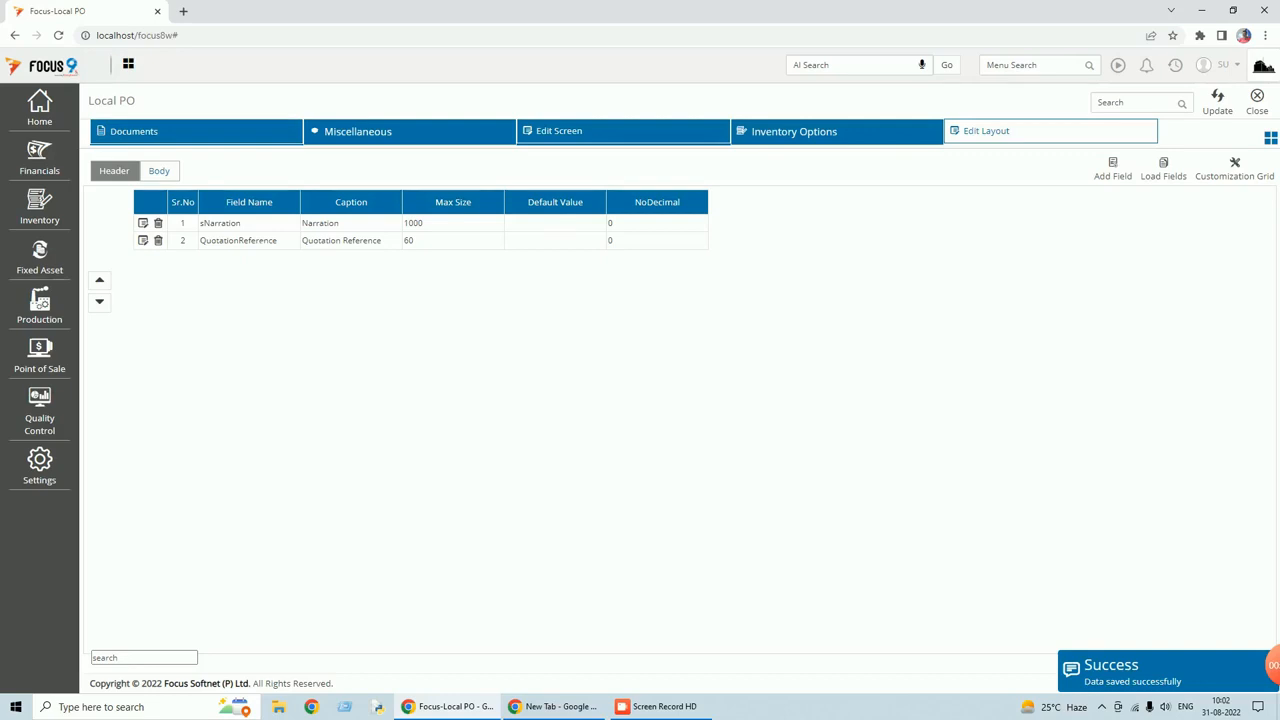
Move QuotationReference above sNarration and save the header layout.
click(262, 241)
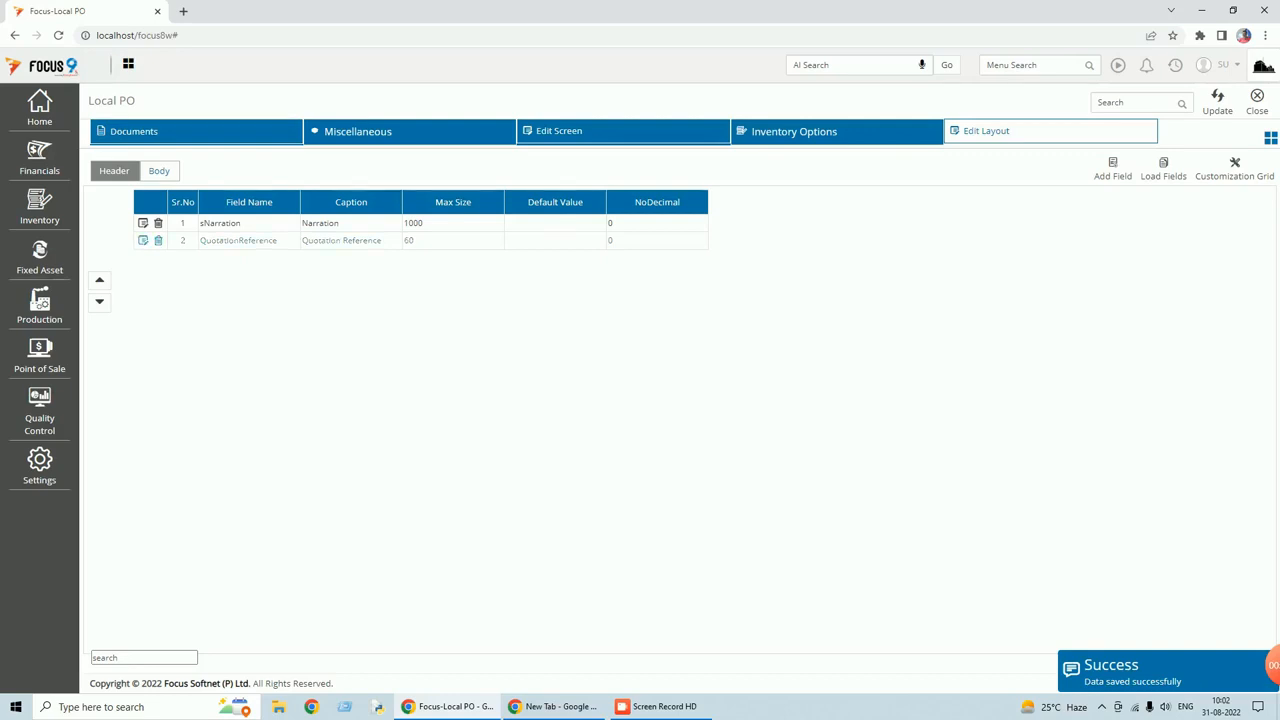
click(101, 283)
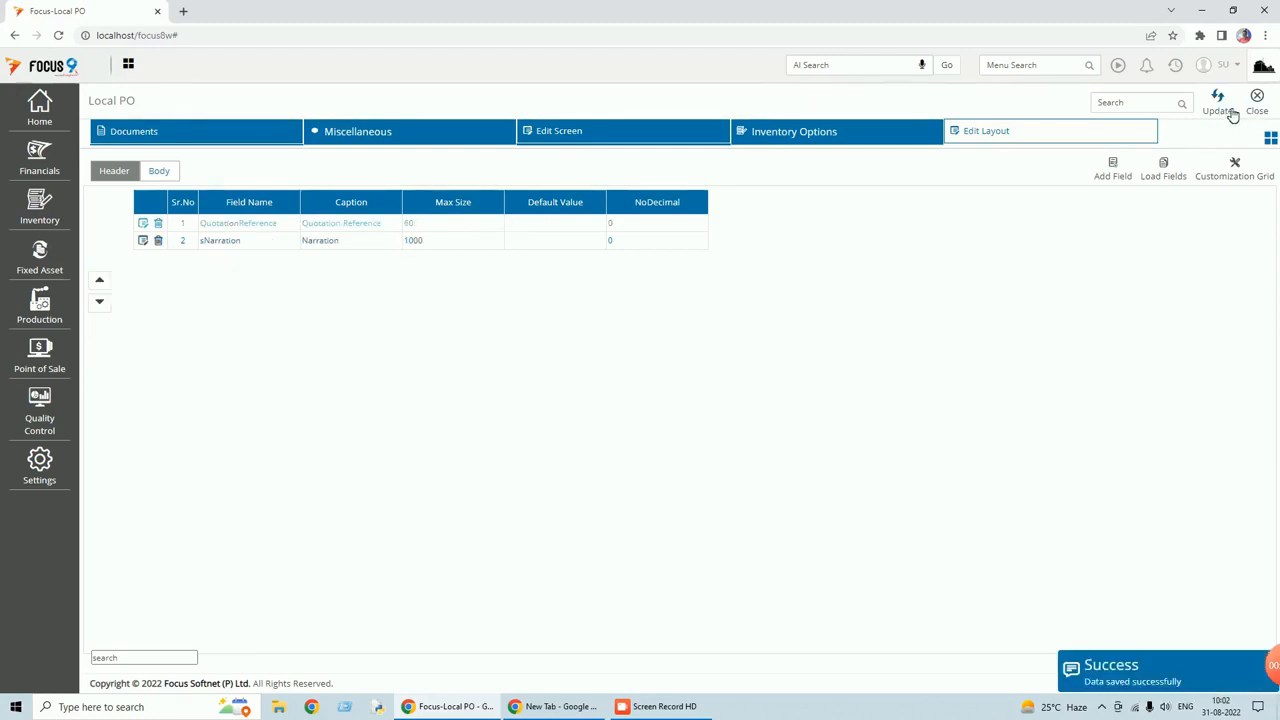
click(1264, 110)
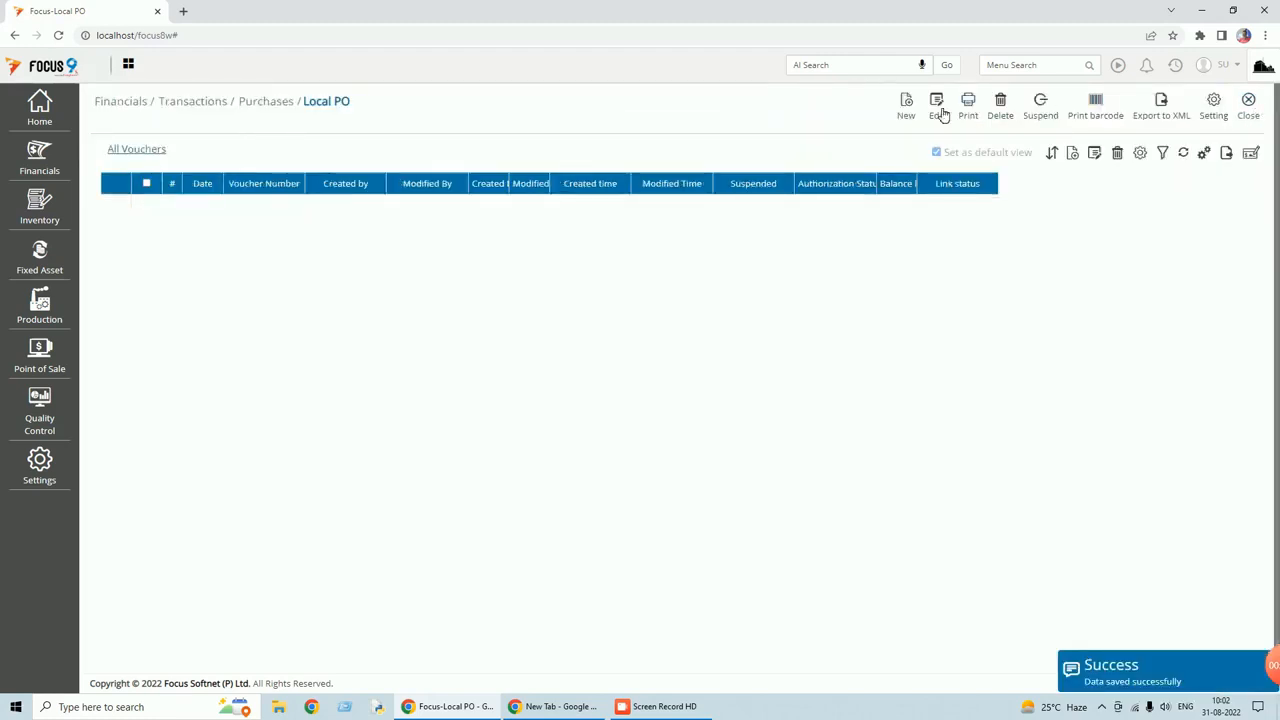
Open a new Local PO, tick Quotation Reference, and reopen the customisation settings.
click(905, 108)
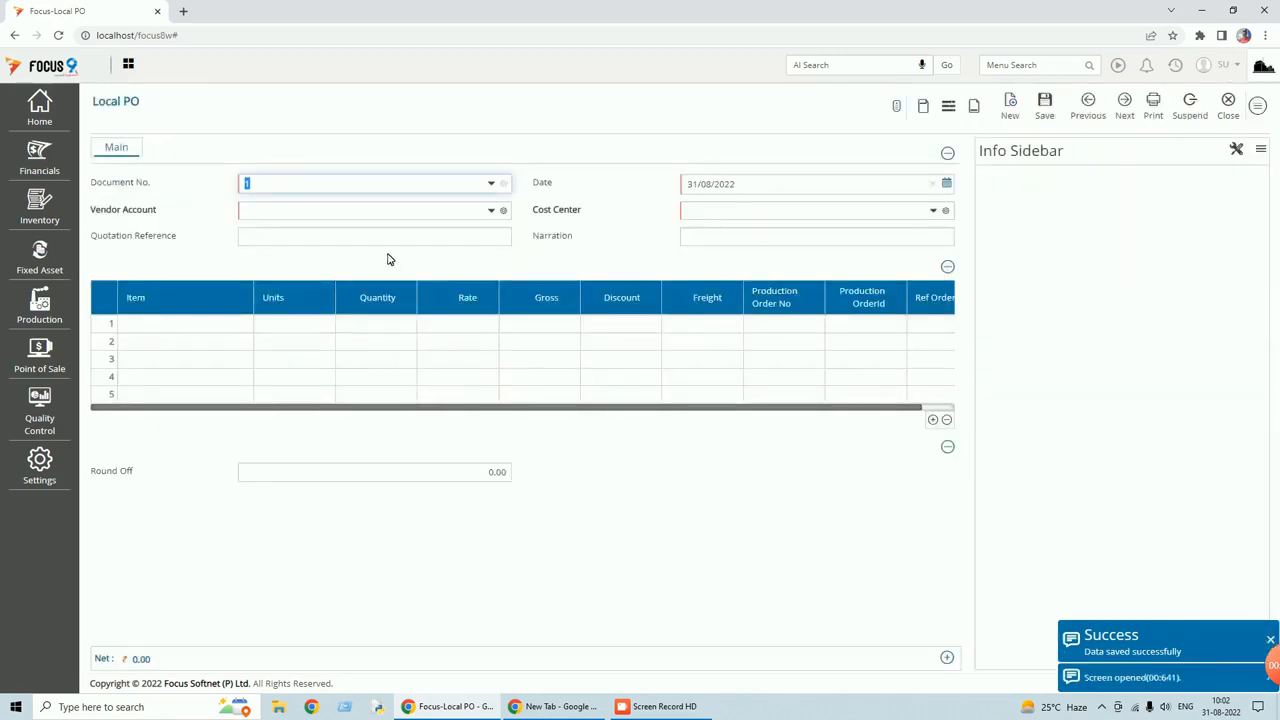
click(300, 237)
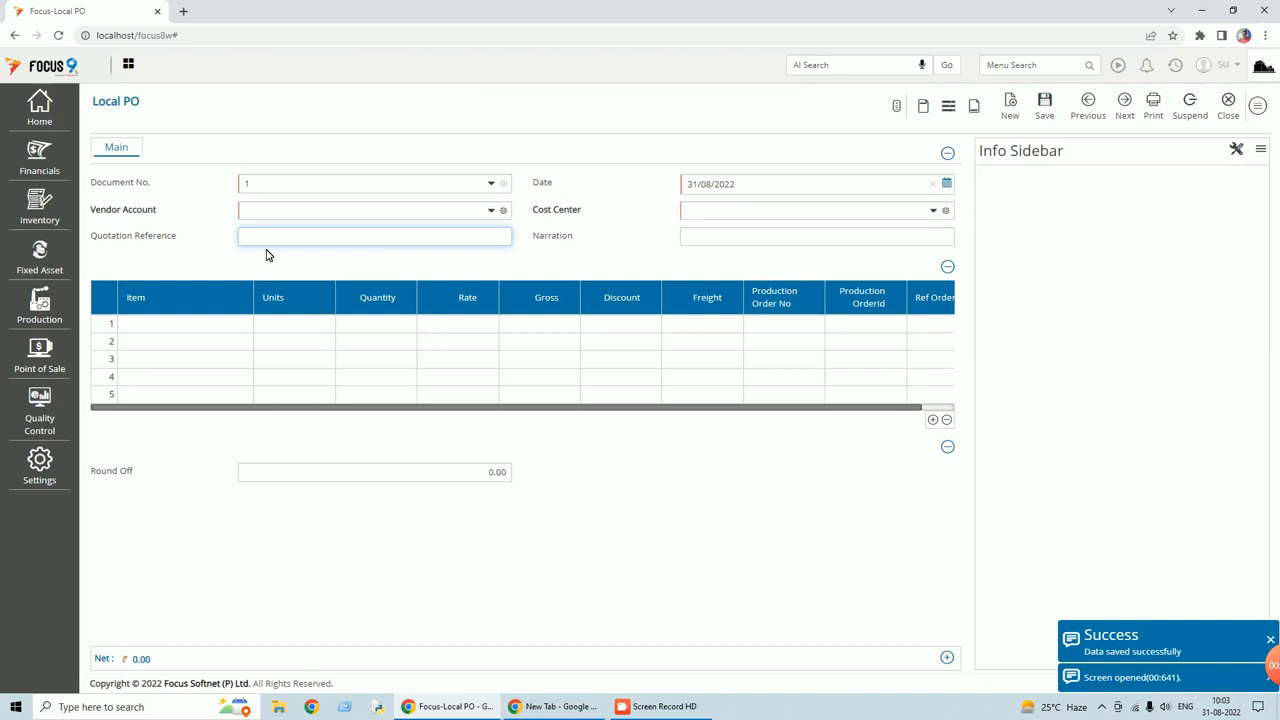
click(1262, 109)
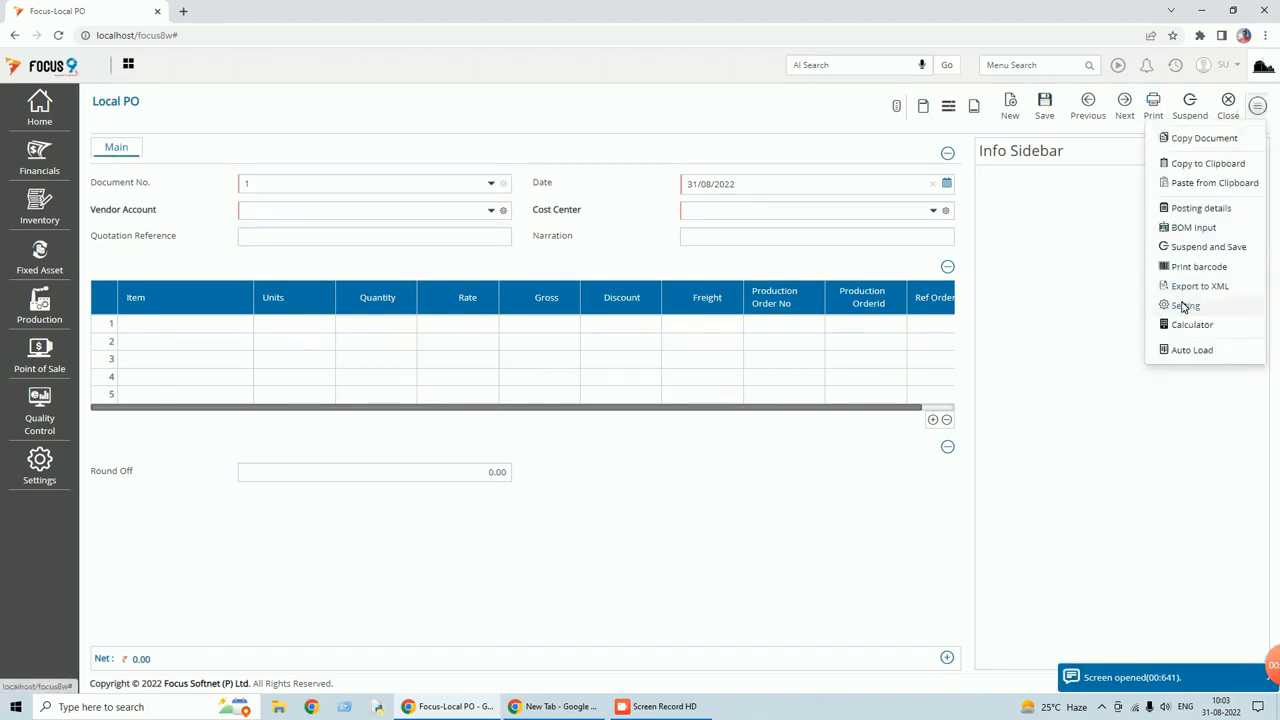
click(1182, 307)
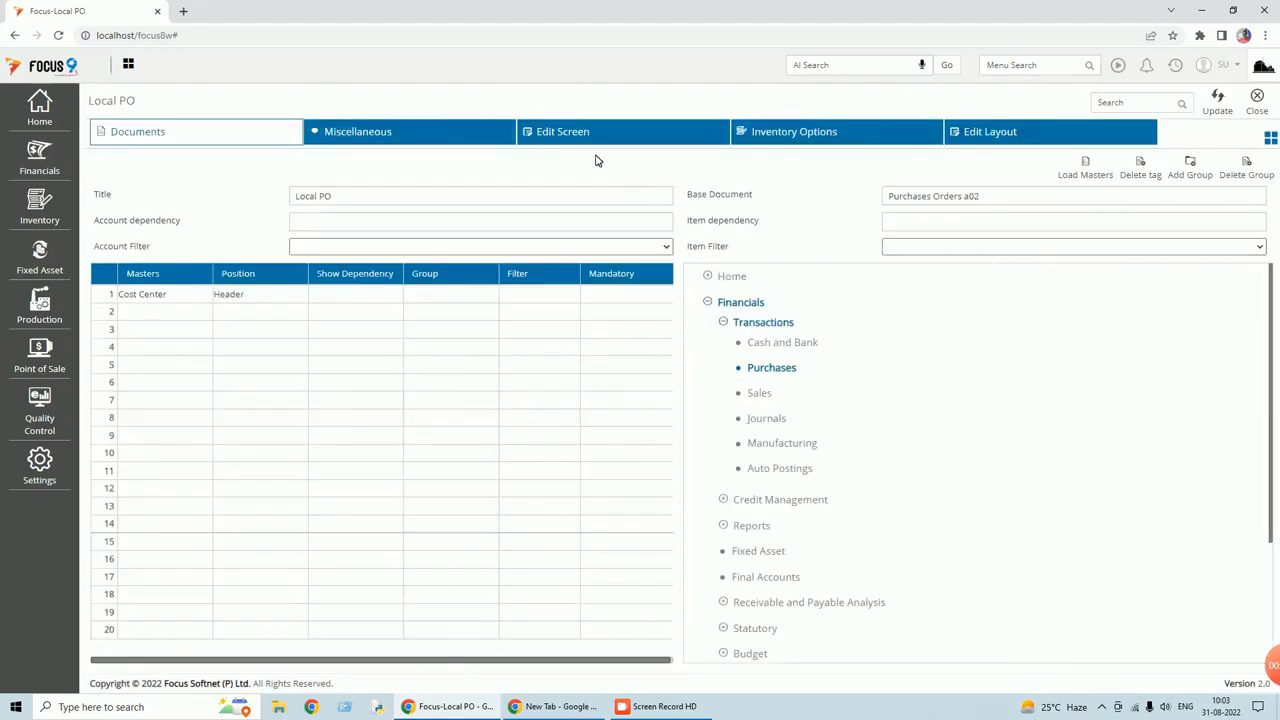
Add an Attachment header field of type DocumentViewer and save the layout.
click(995, 132)
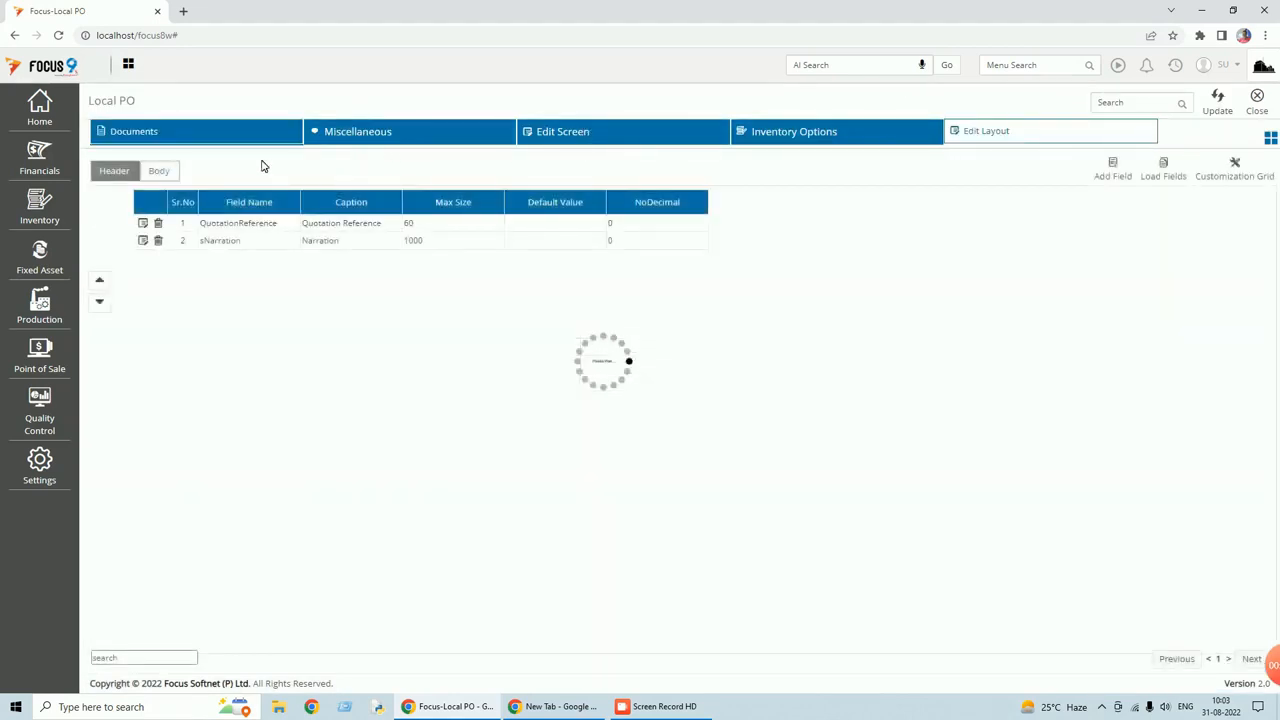
click(1104, 178)
text(A)
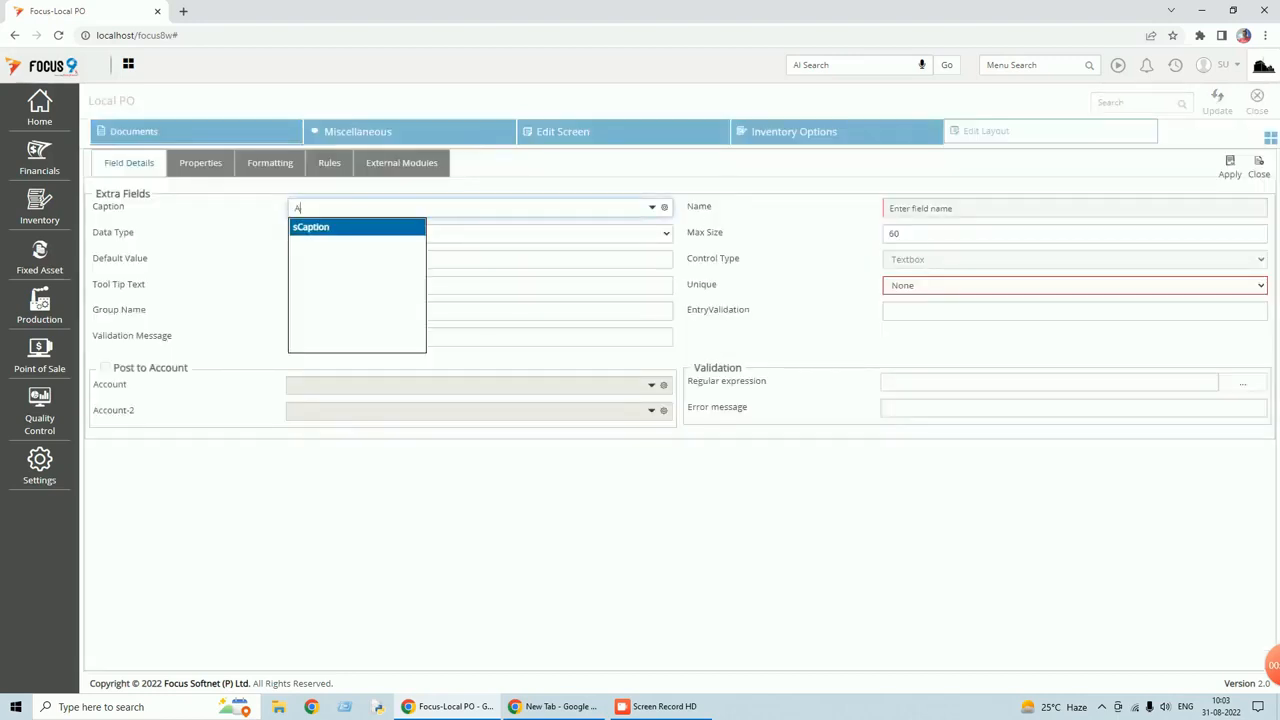
text(ttachment)
key(Tab)
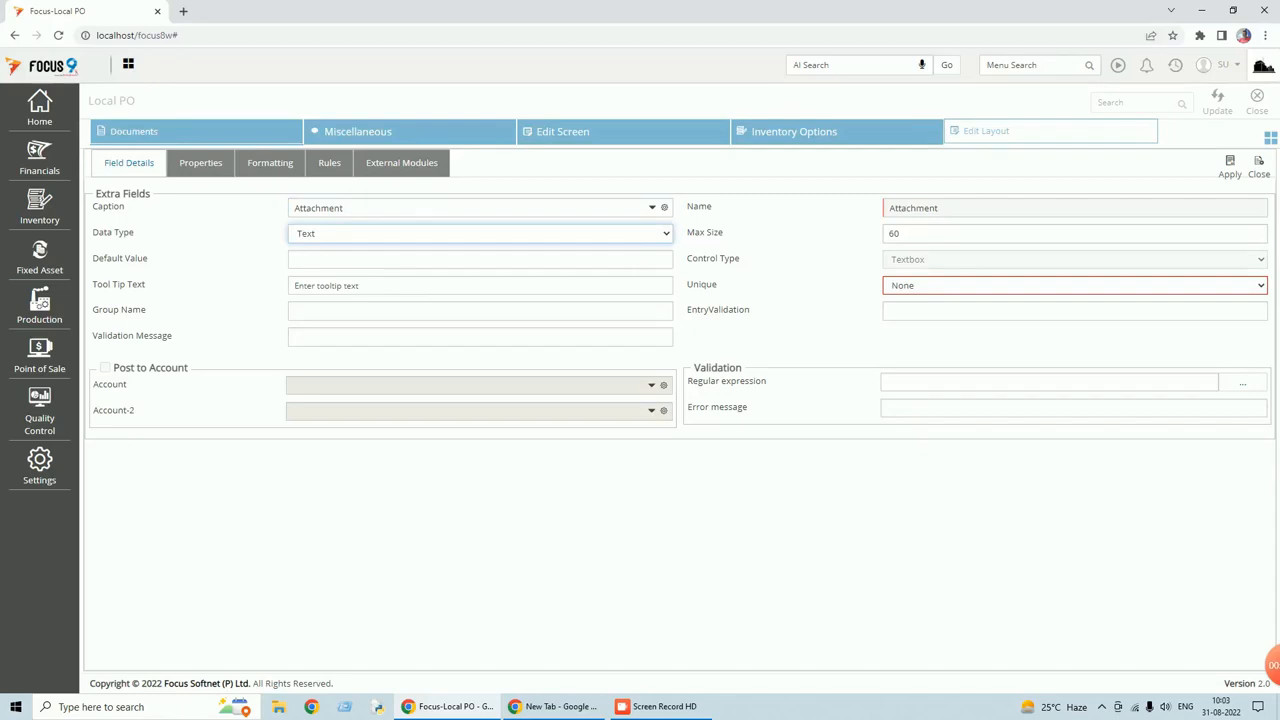
click(662, 238)
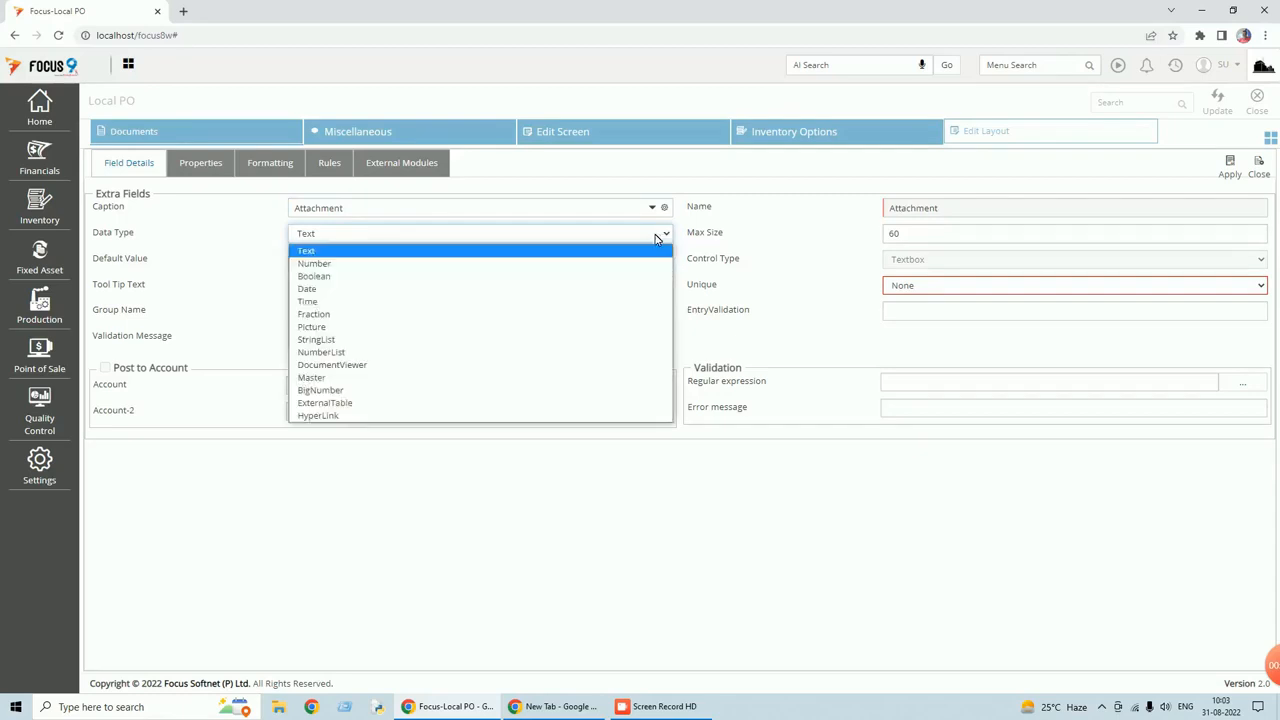
click(332, 365)
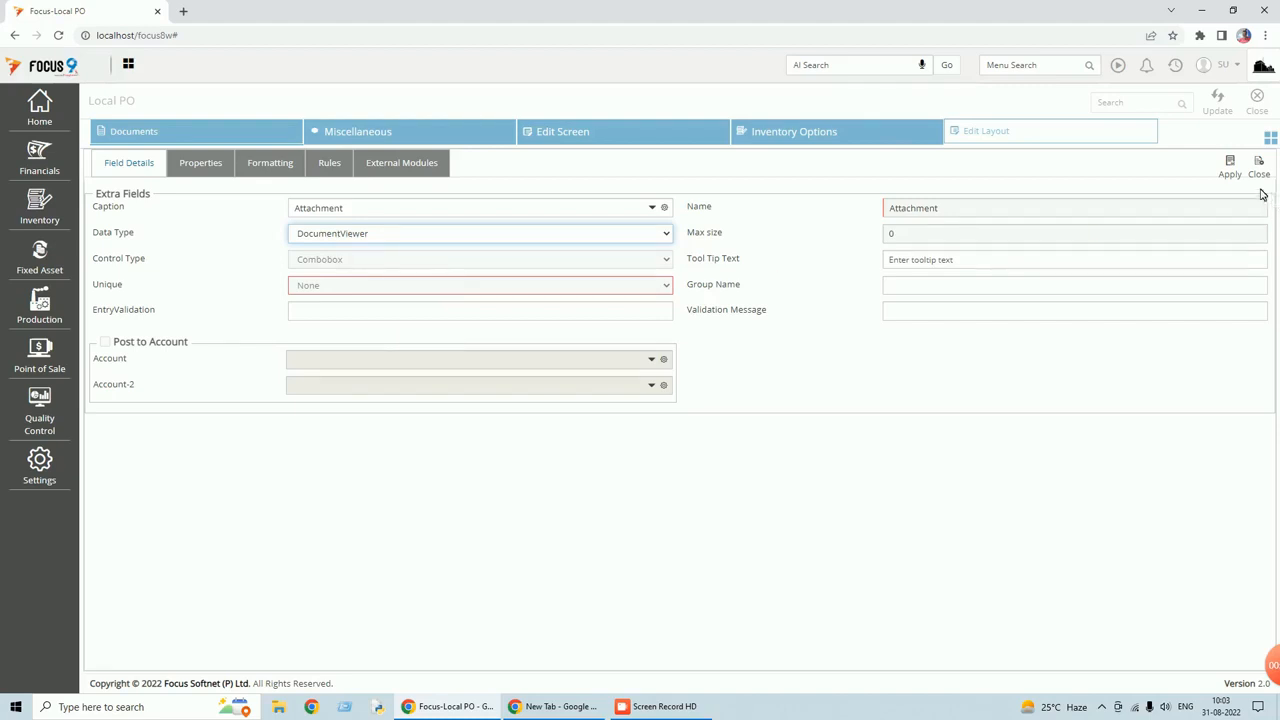
click(1231, 170)
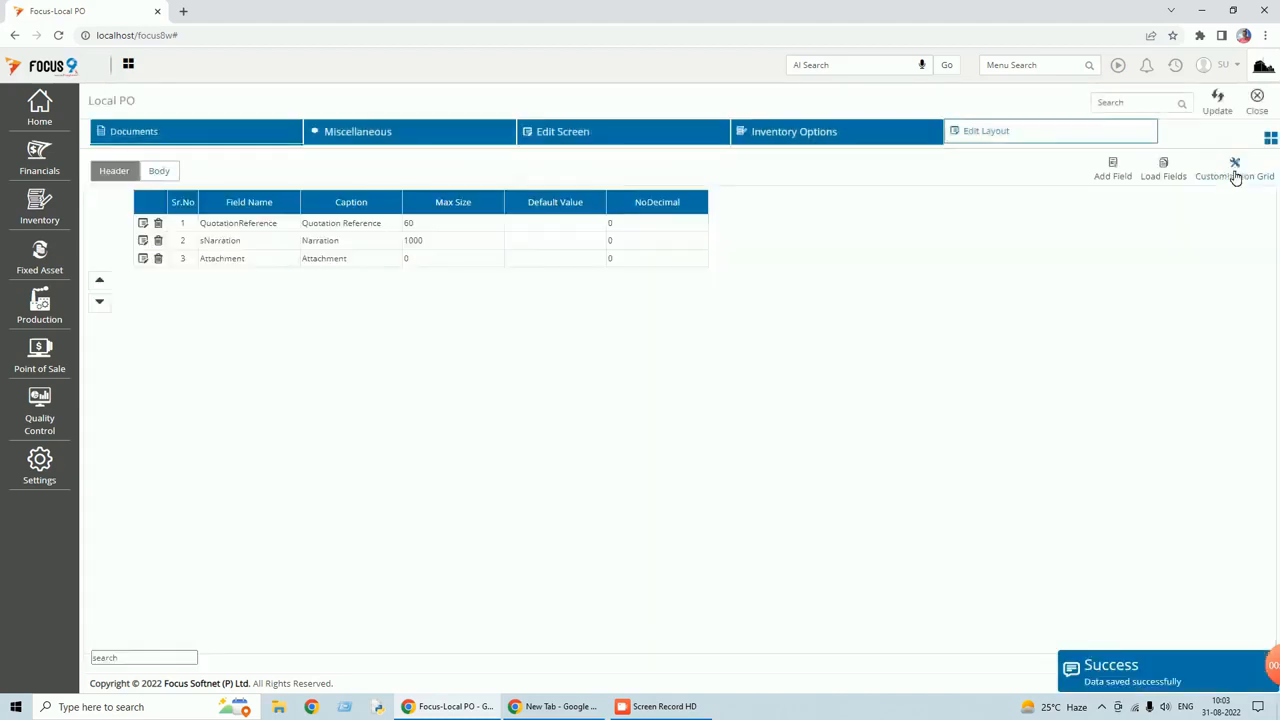
click(1224, 115)
click(1258, 112)
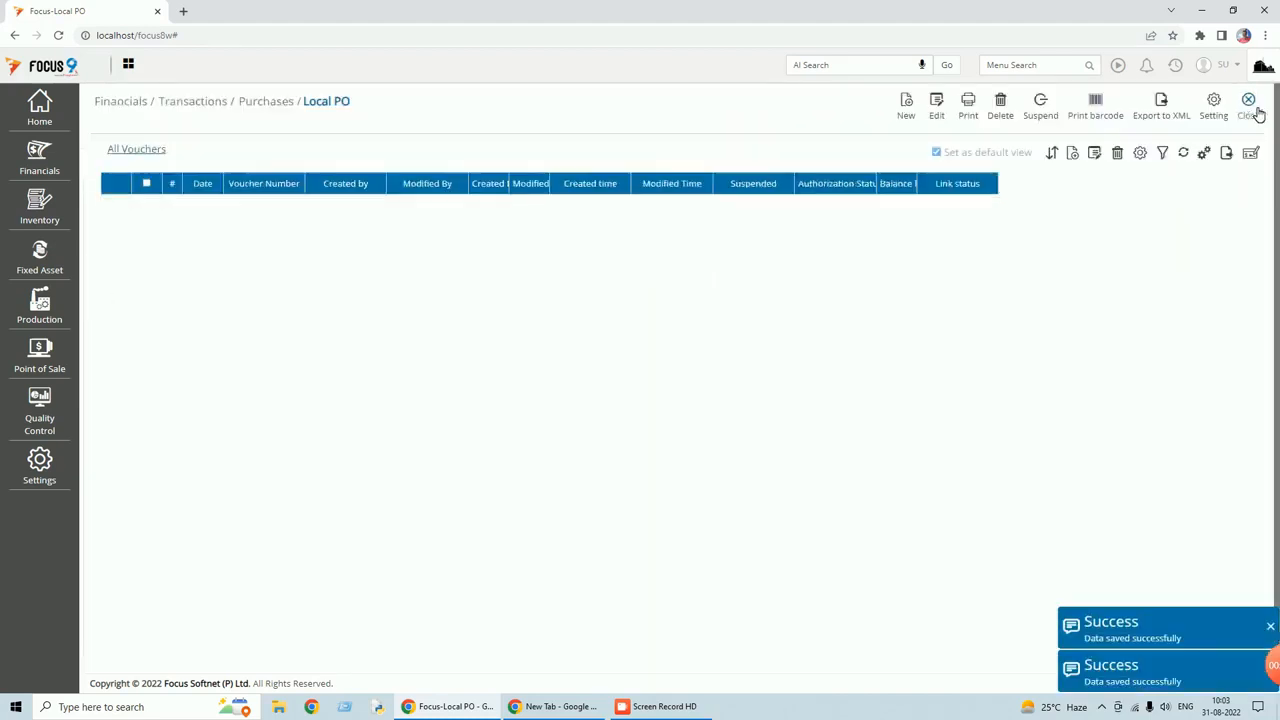
Start a new Local PO and try attaching ambient_presentation, which is rejected as too large.
click(906, 110)
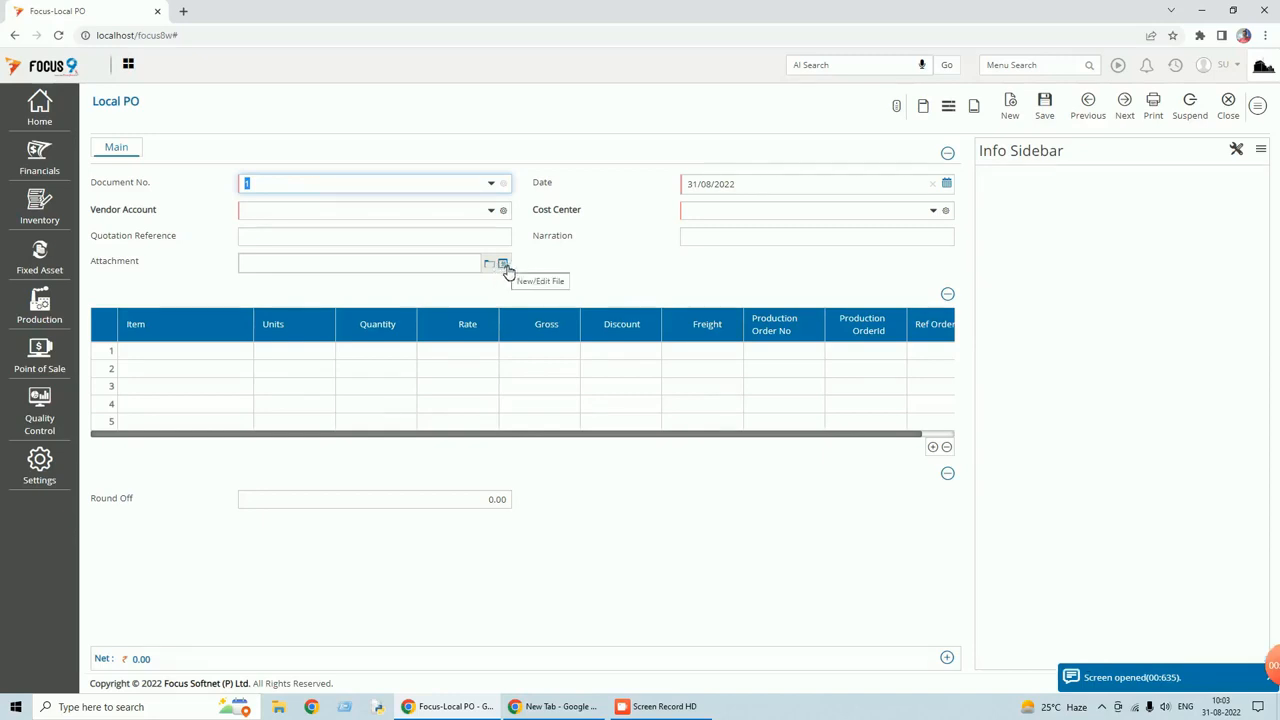
click(491, 266)
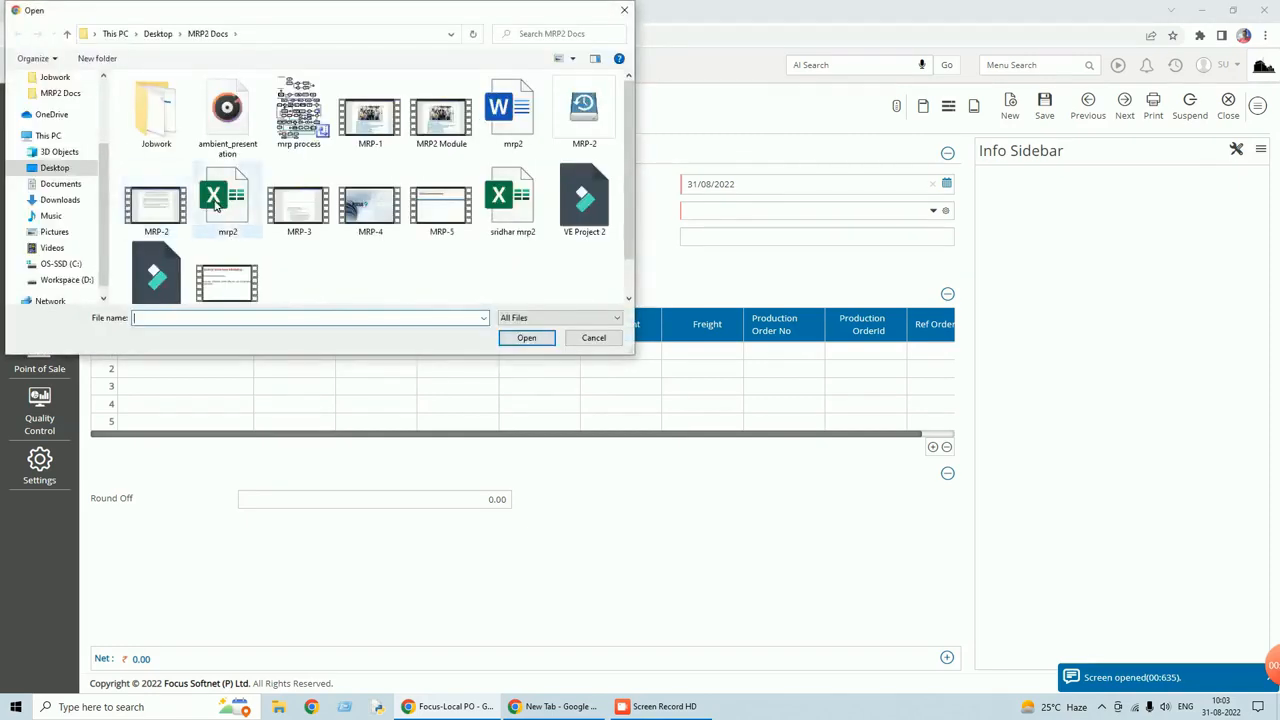
click(240, 145)
double_click(240, 145)
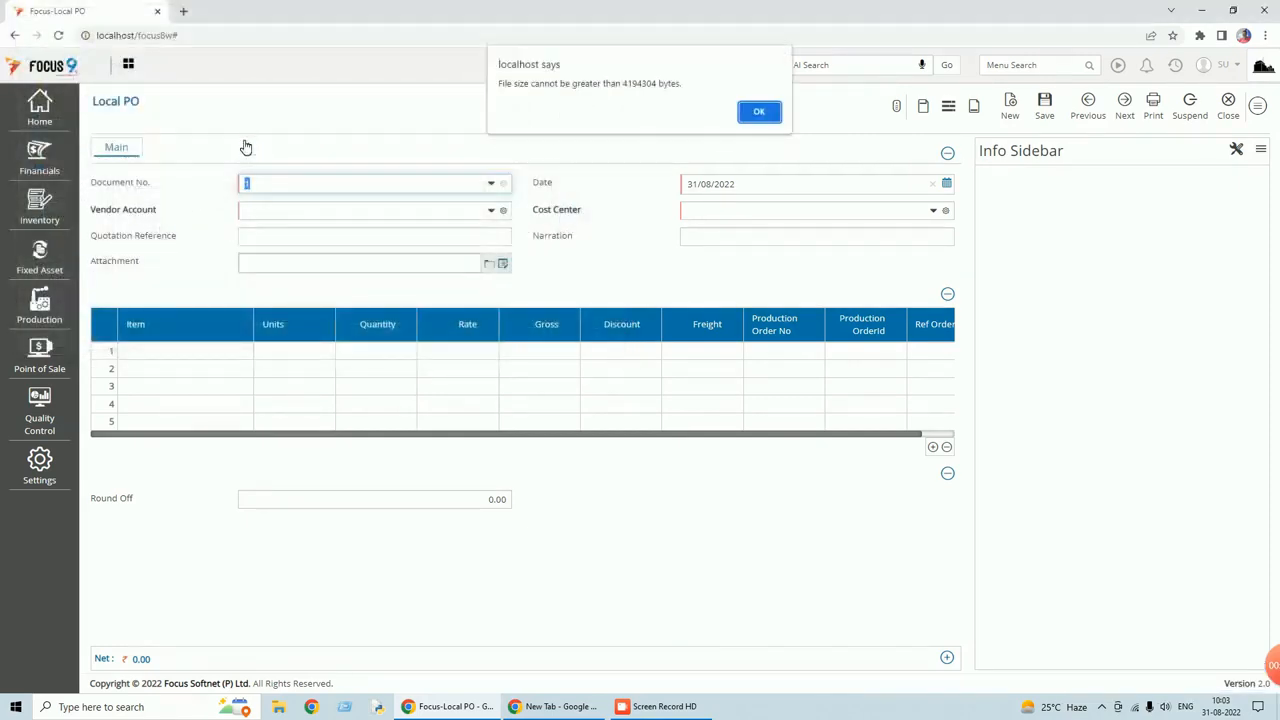
click(755, 112)
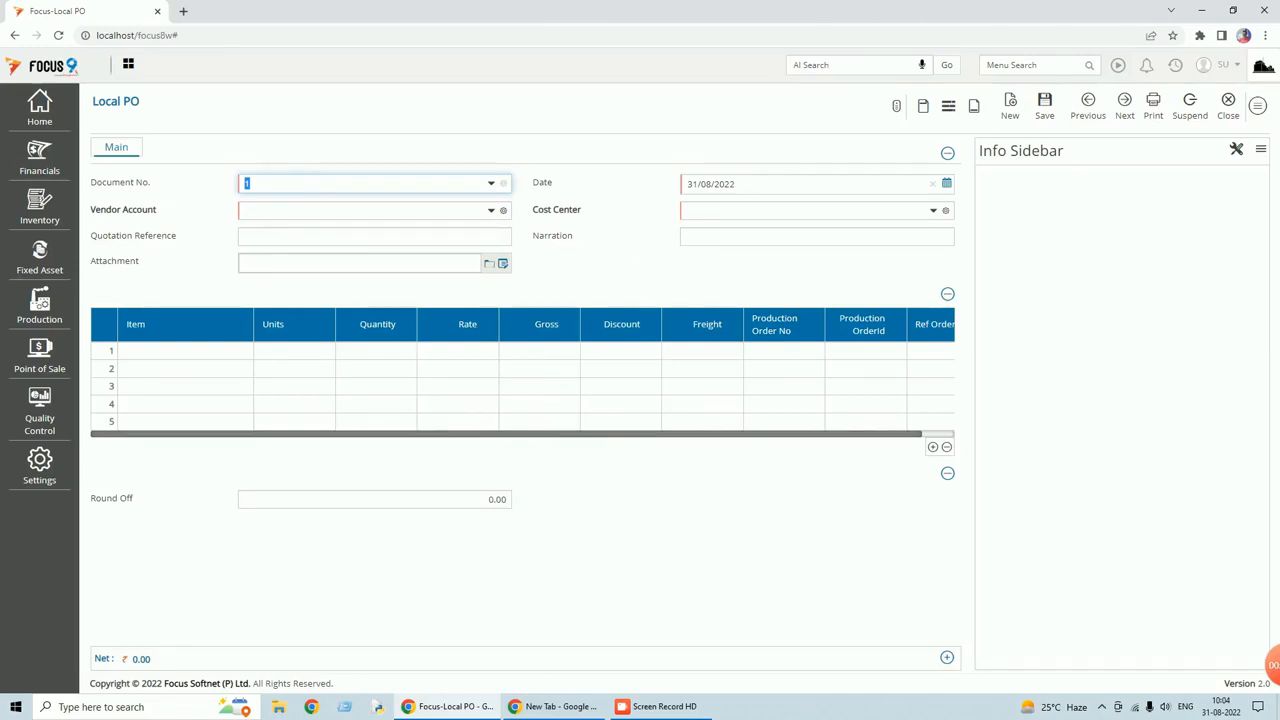
Set the QuotationReference header field's group name to General in the Local PO layout.
click(1258, 105)
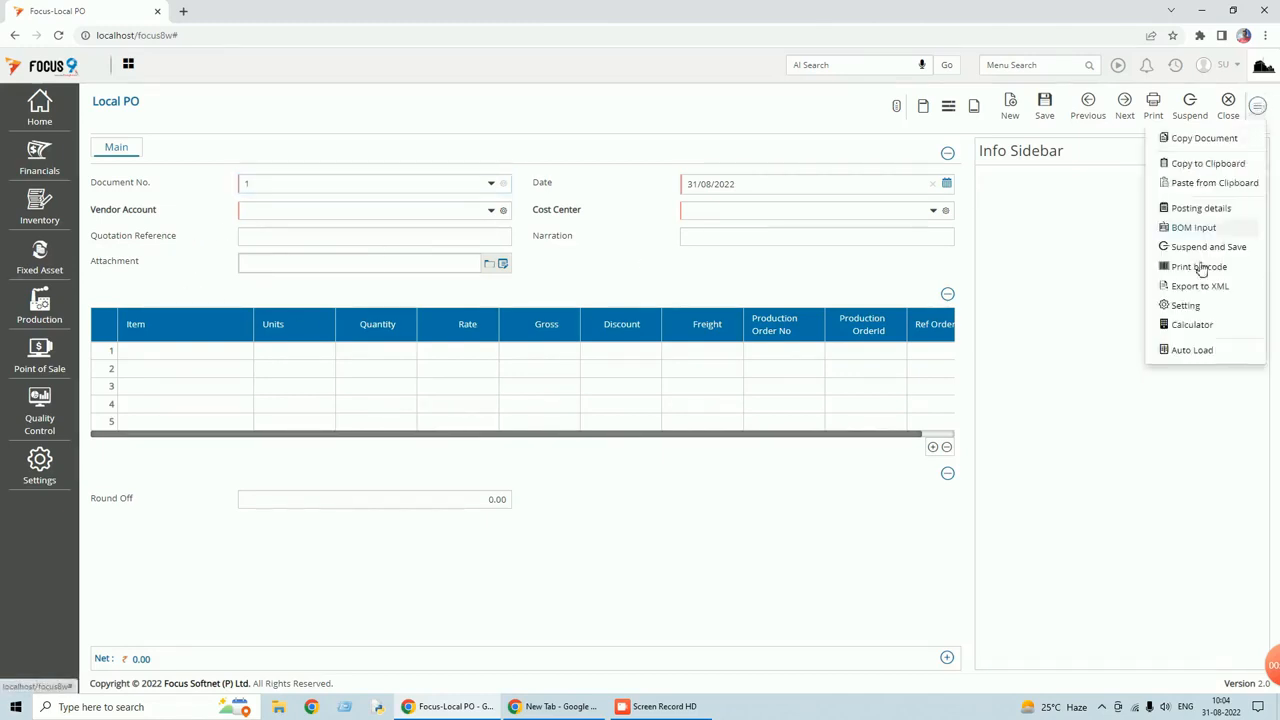
click(1187, 308)
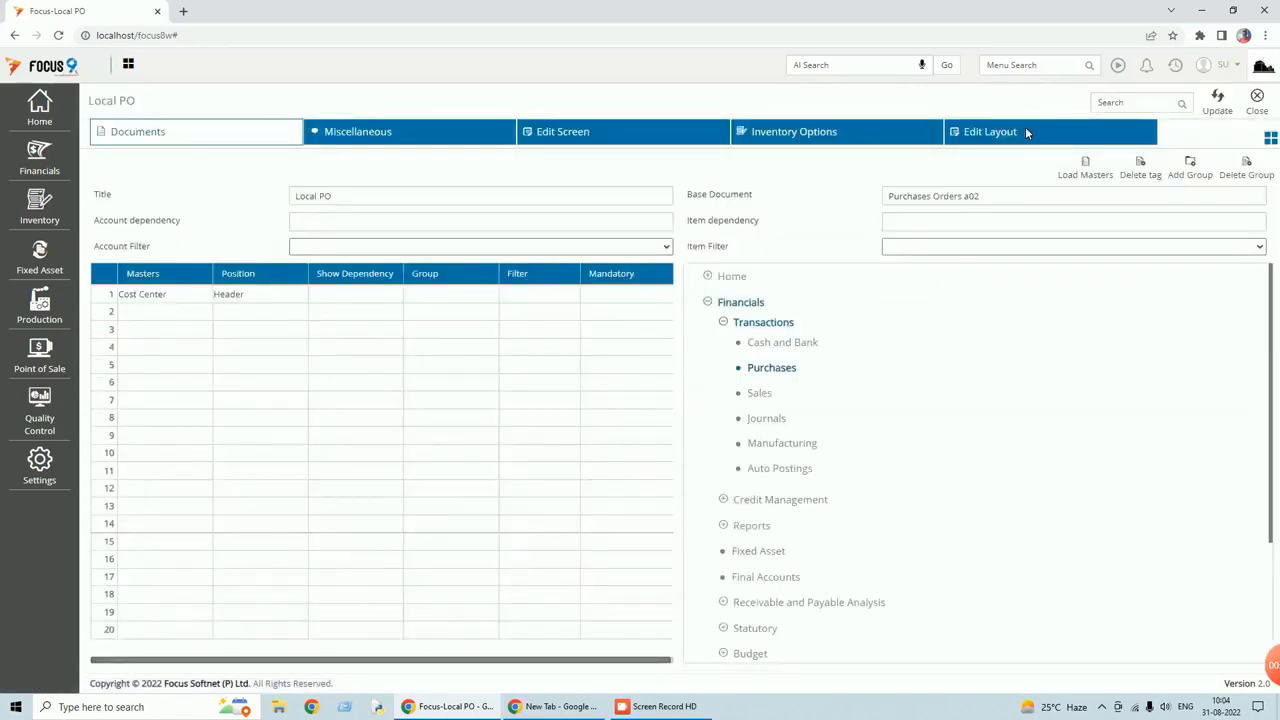
click(957, 135)
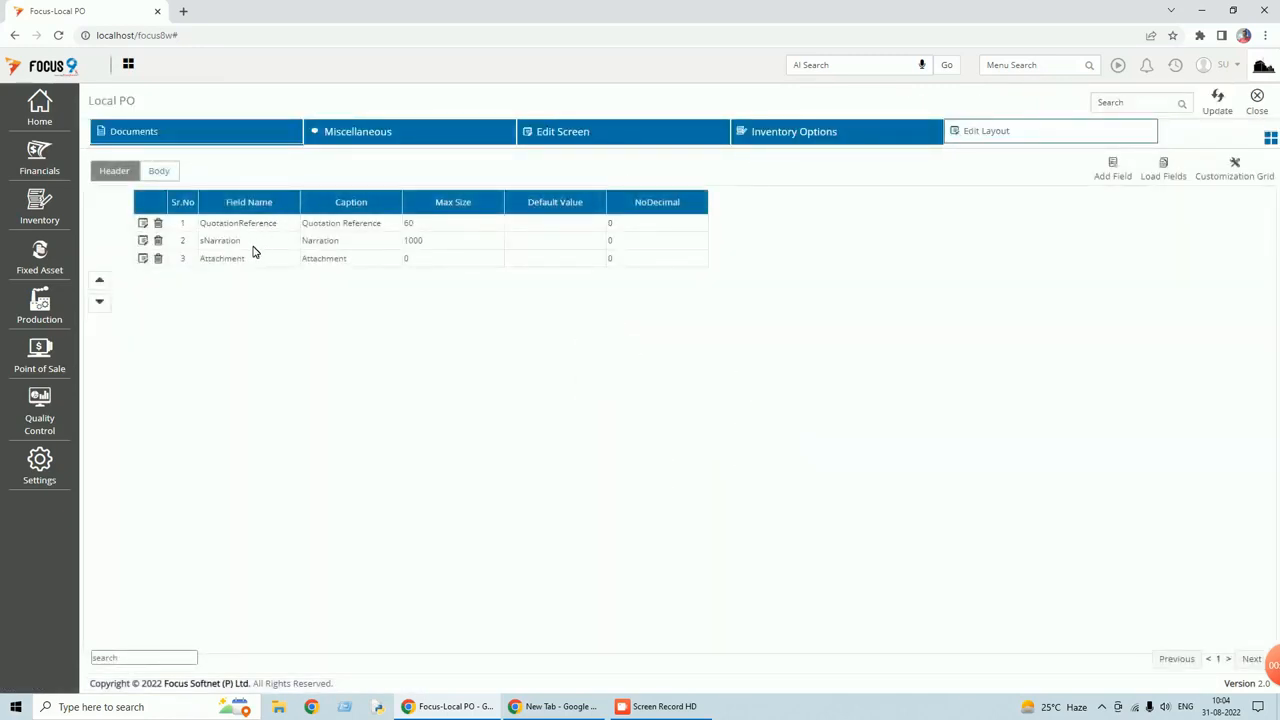
click(142, 223)
click(300, 311)
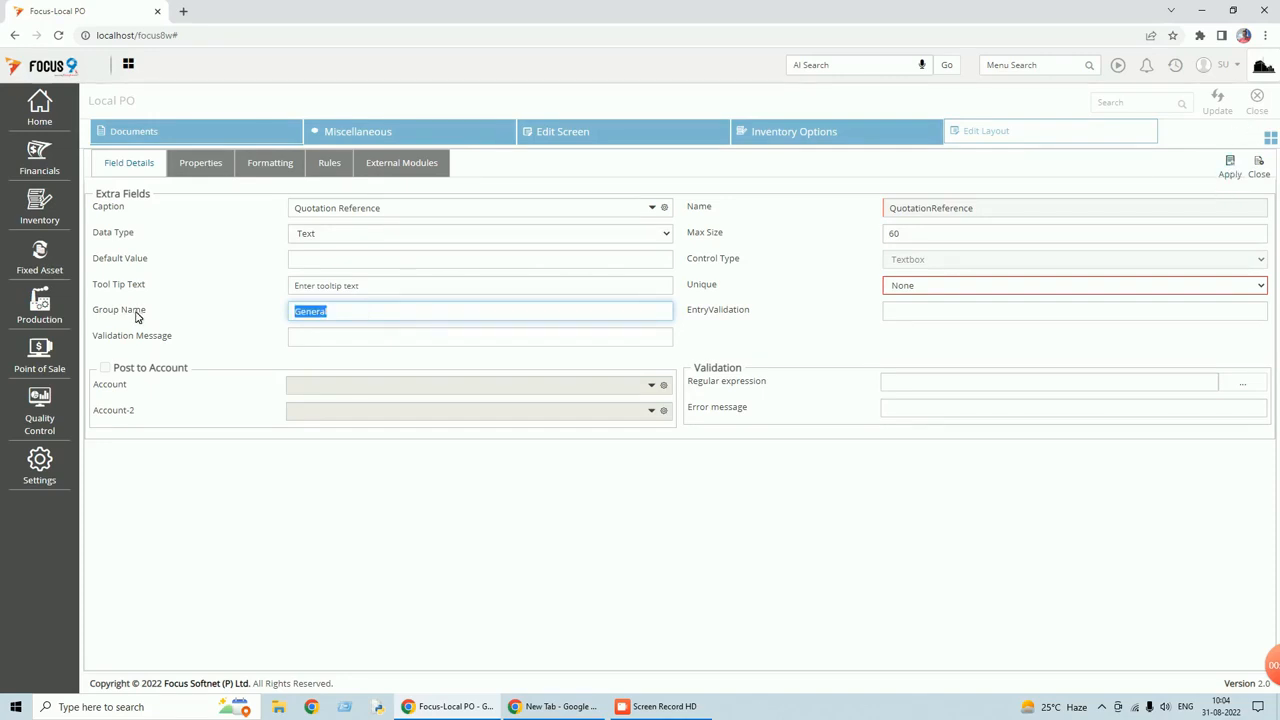
click(1230, 168)
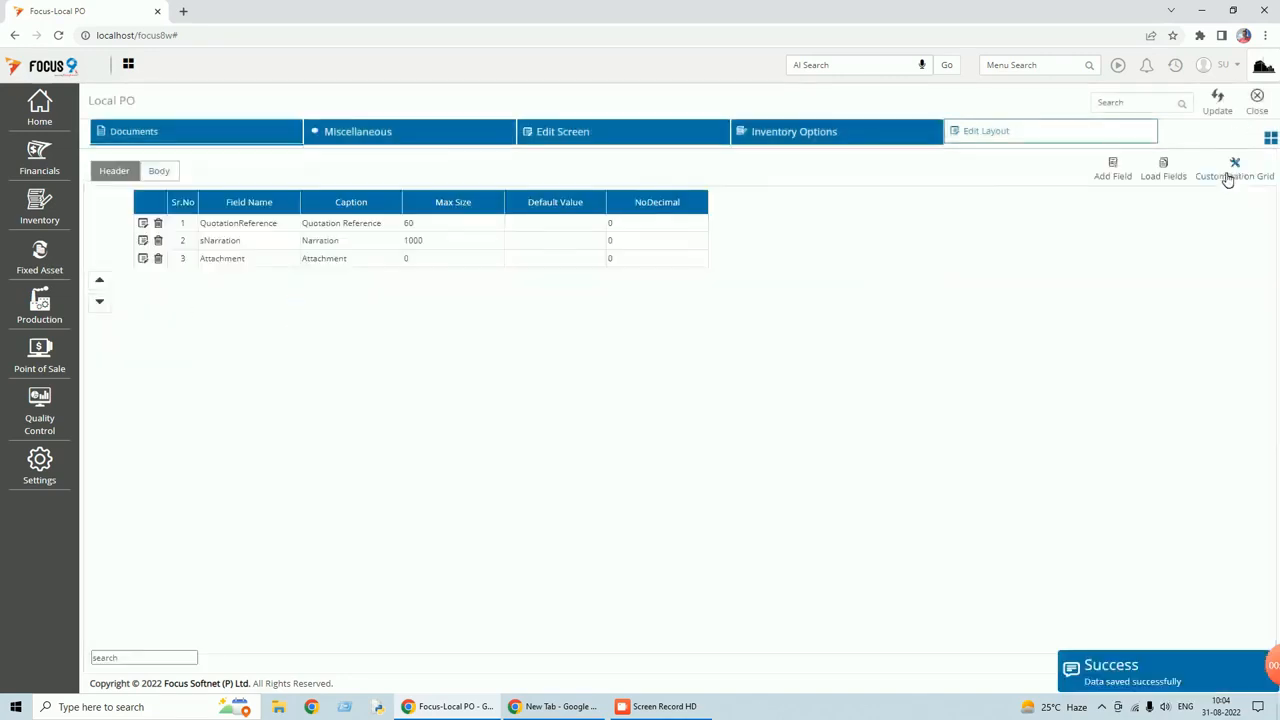
Set the Attachment field's group name to General and save the header layout.
click(143, 258)
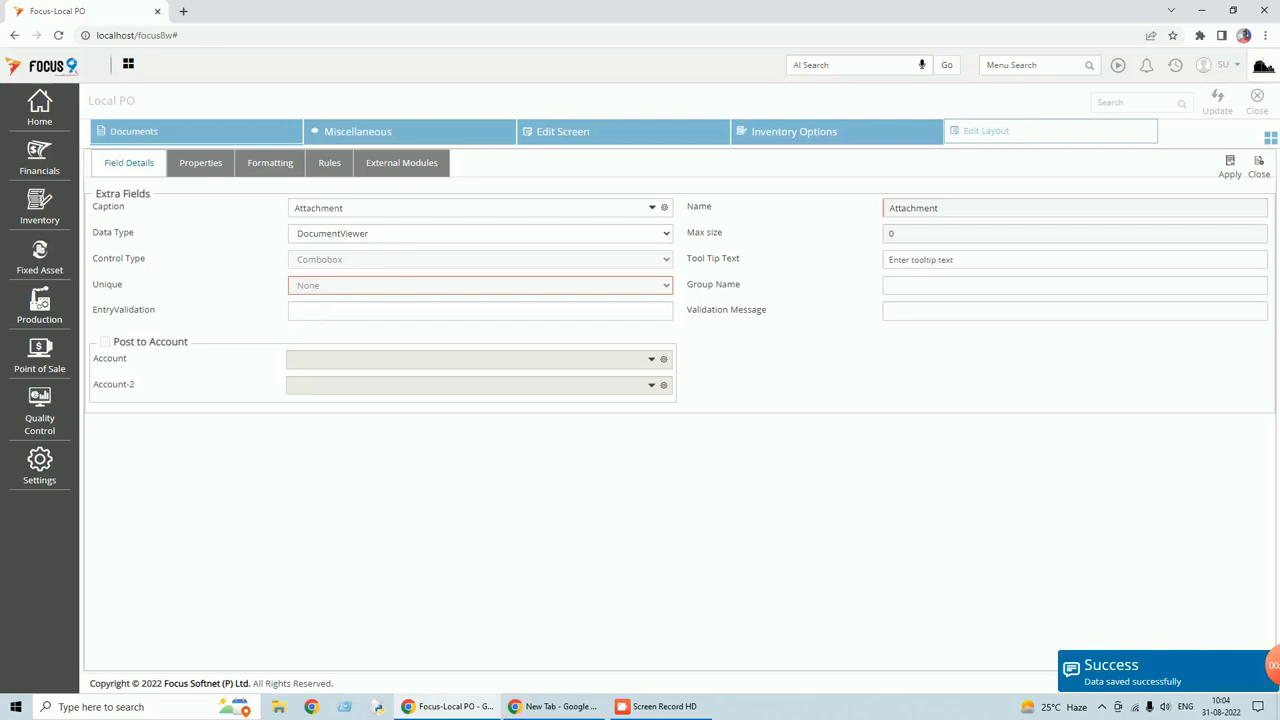
click(976, 288)
text(General)
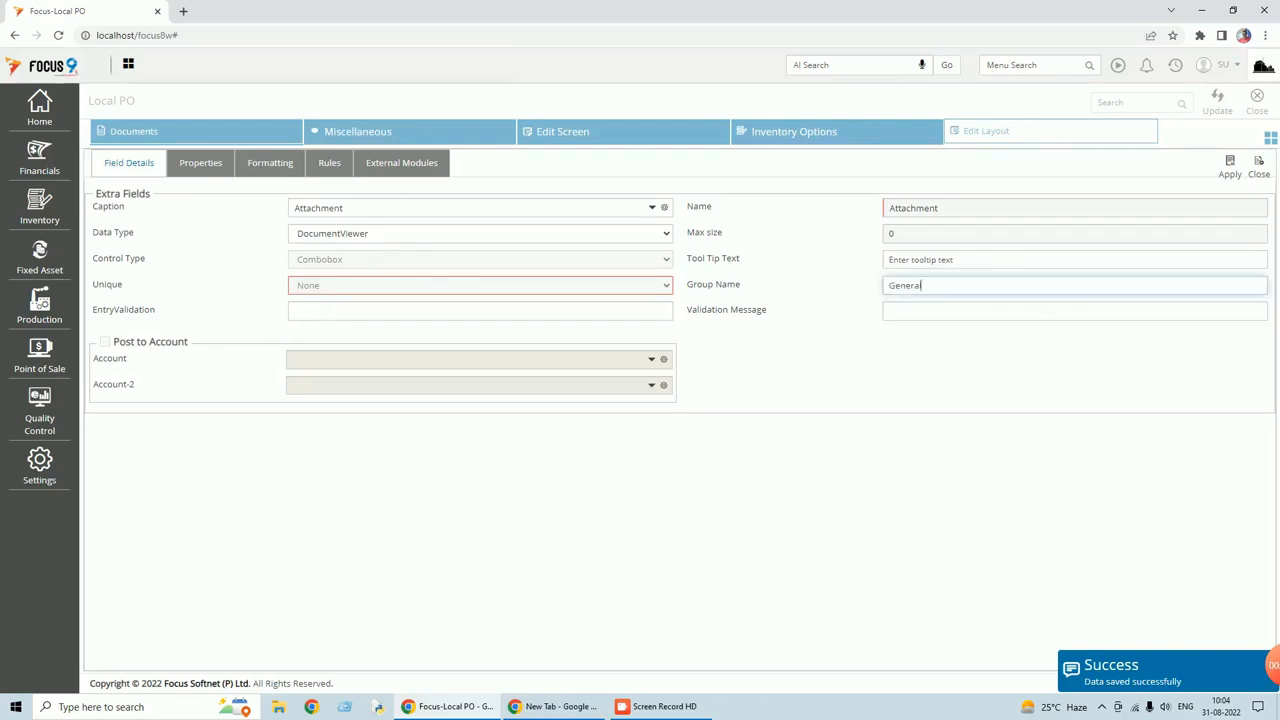
click(1229, 170)
click(1220, 105)
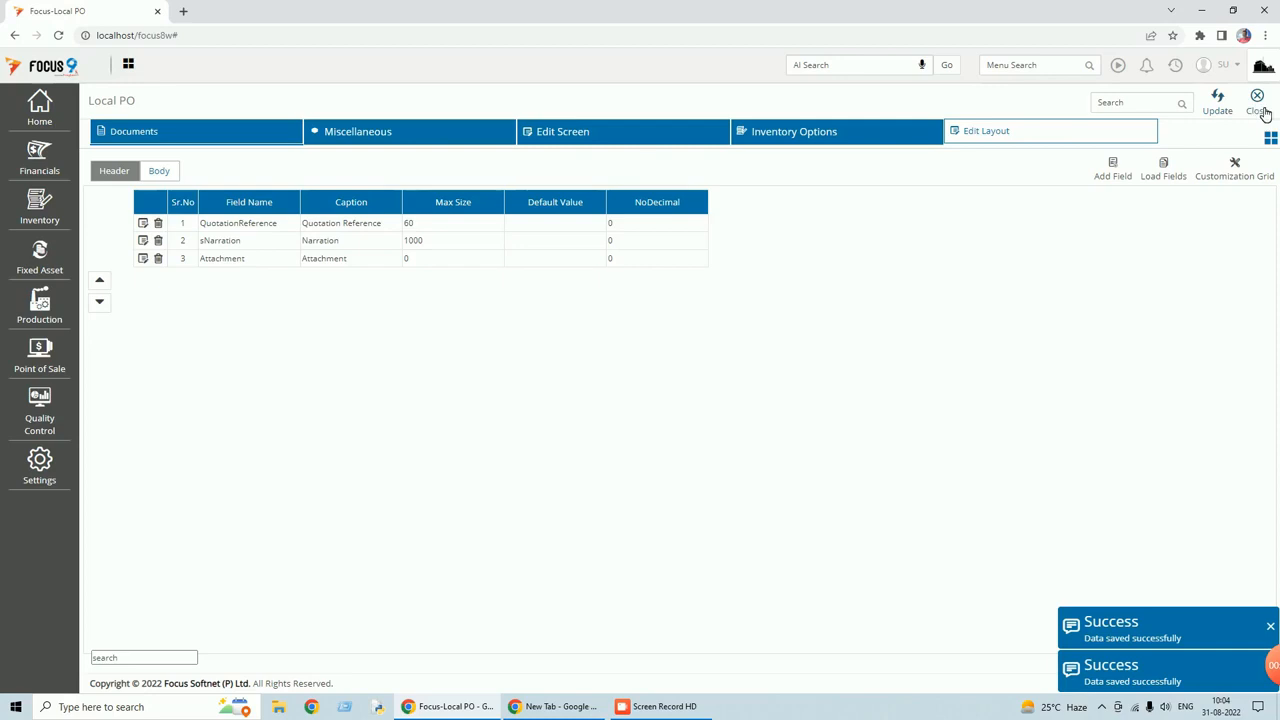
click(1263, 112)
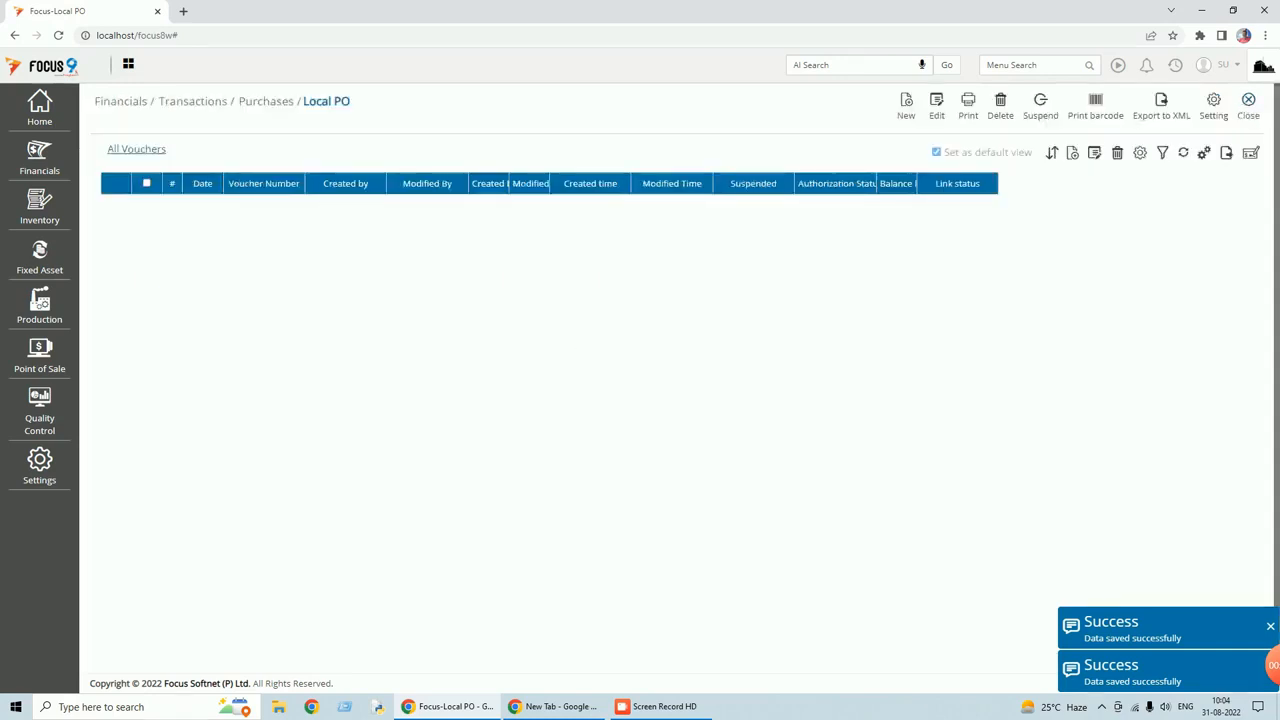
Open a new Local PO and compare the Main and General tabs' header fields.
click(906, 112)
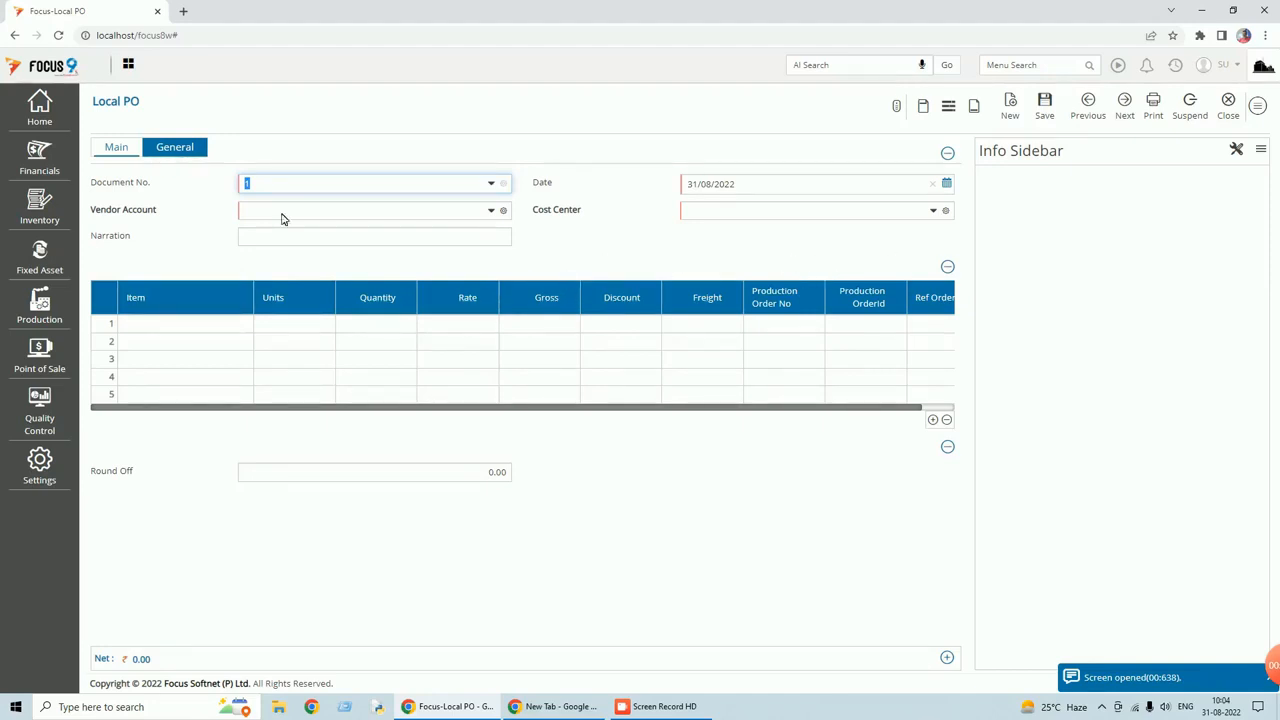
click(180, 152)
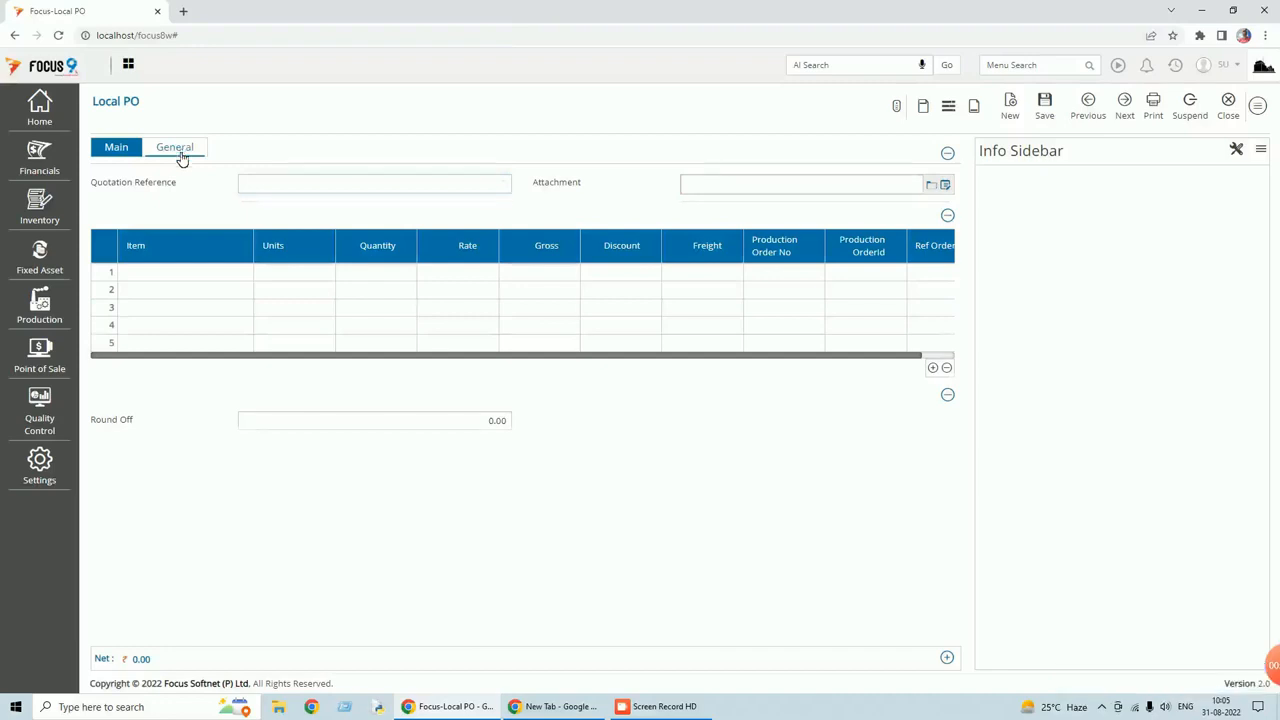
click(119, 154)
click(195, 156)
click(123, 162)
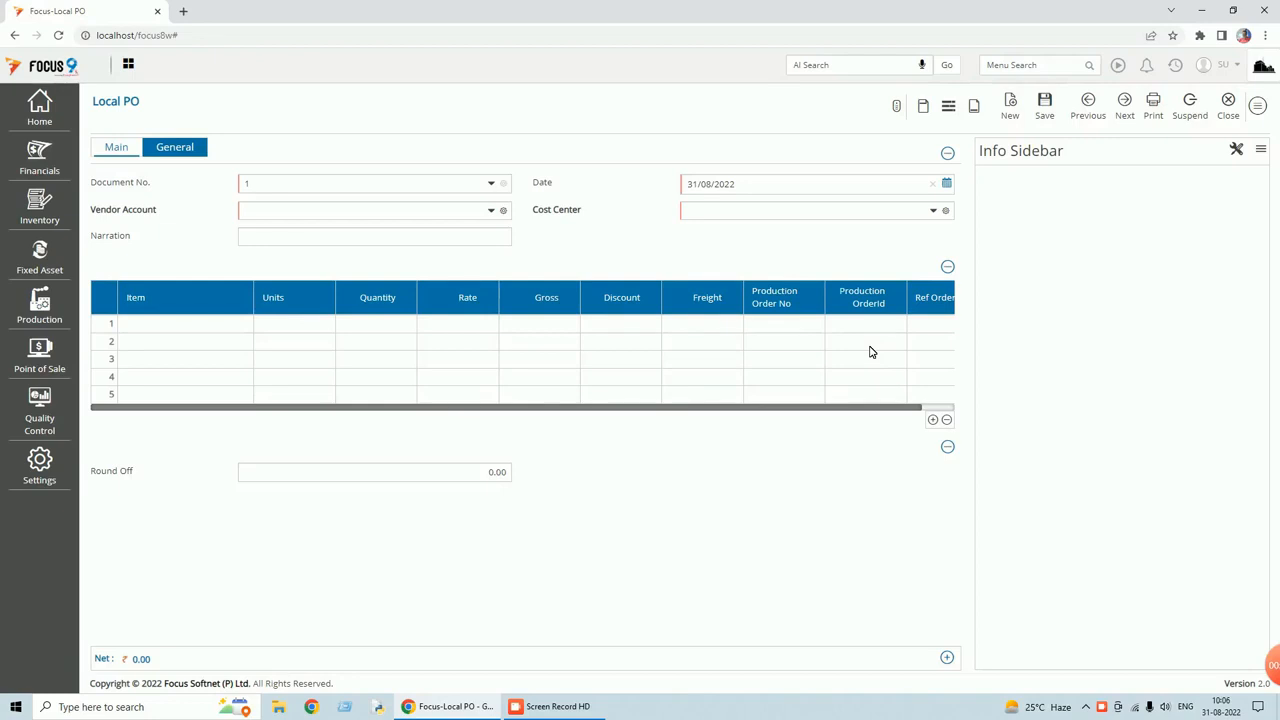
click(1260, 107)
Add a Net Value footer field to Local PO, excluded from the net total.
click(1180, 306)
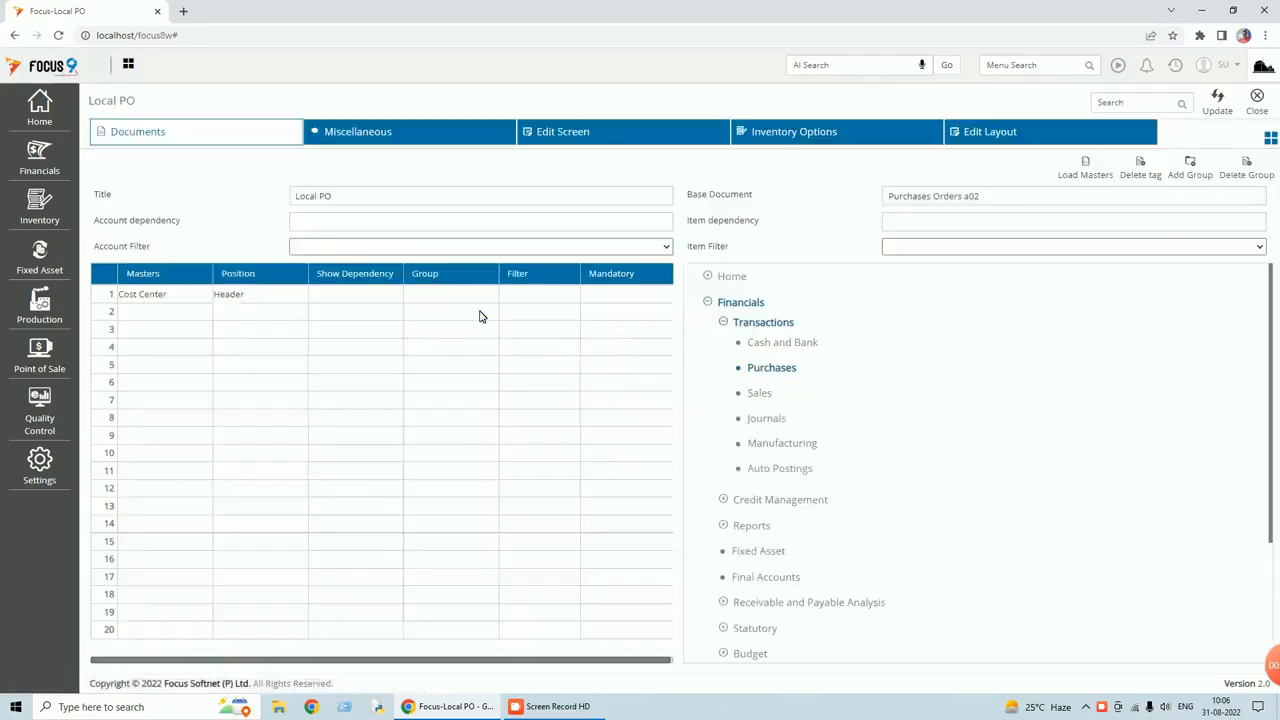
click(575, 136)
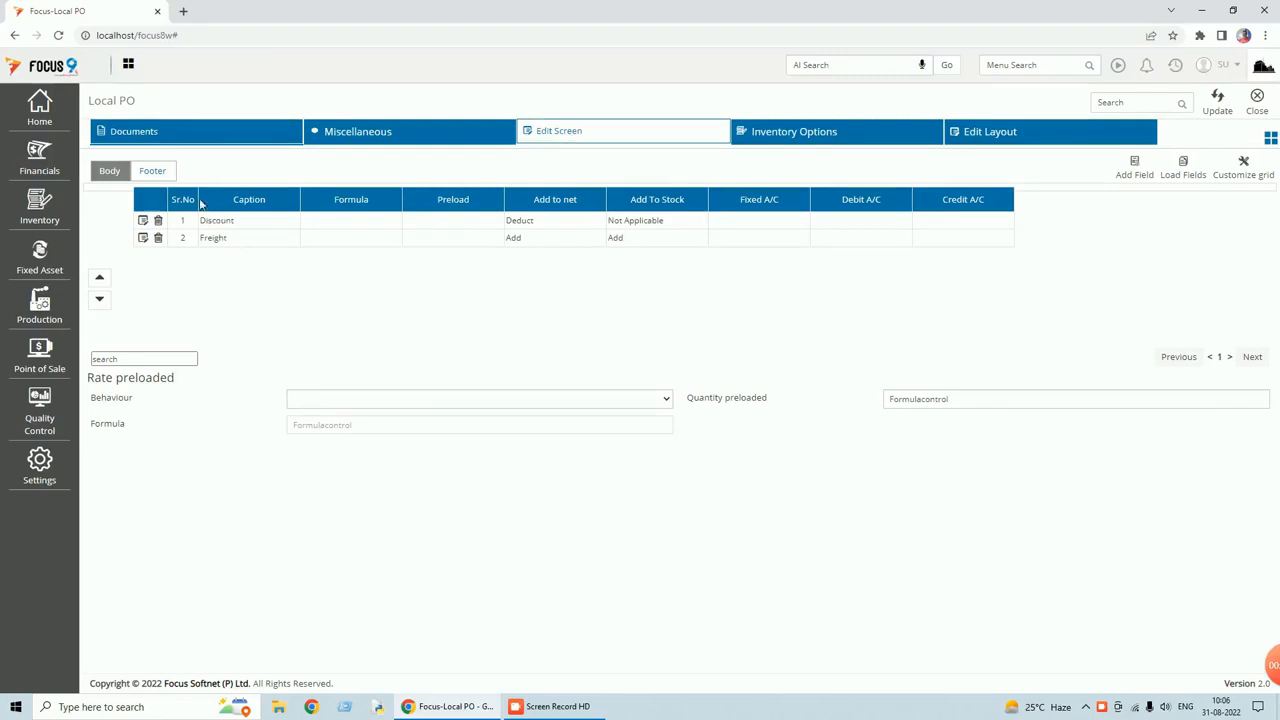
click(163, 175)
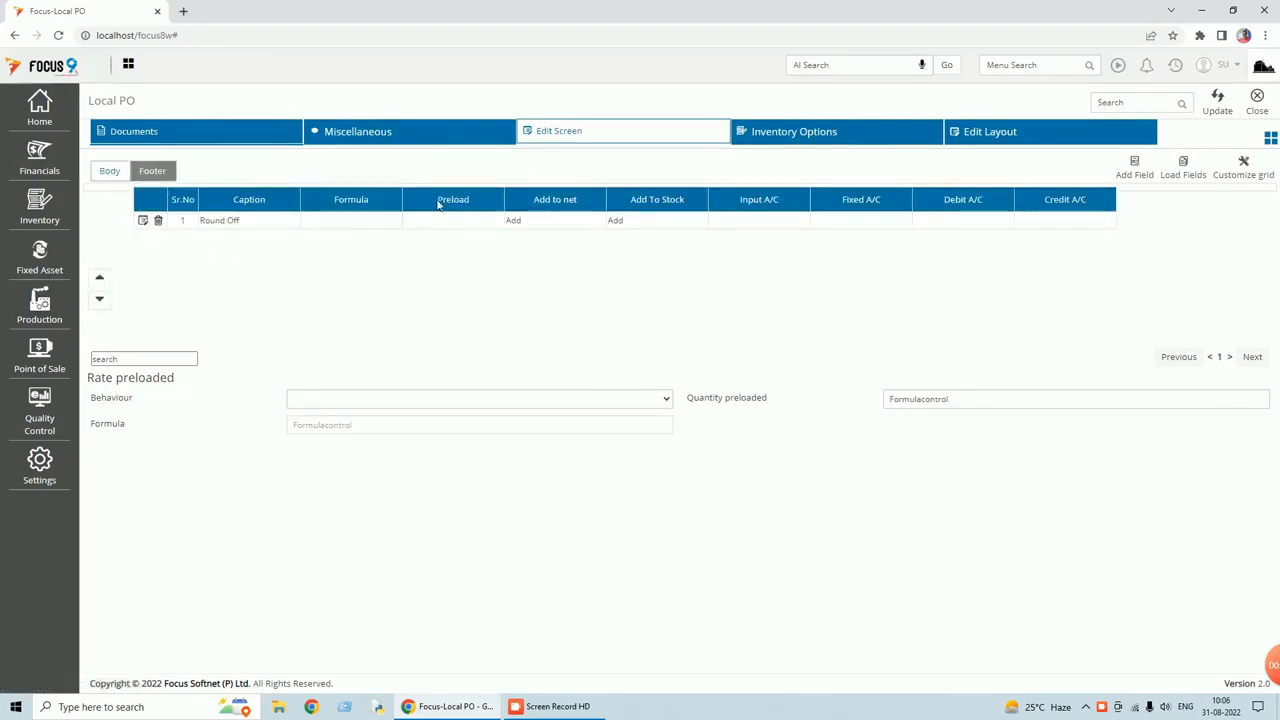
click(1145, 176)
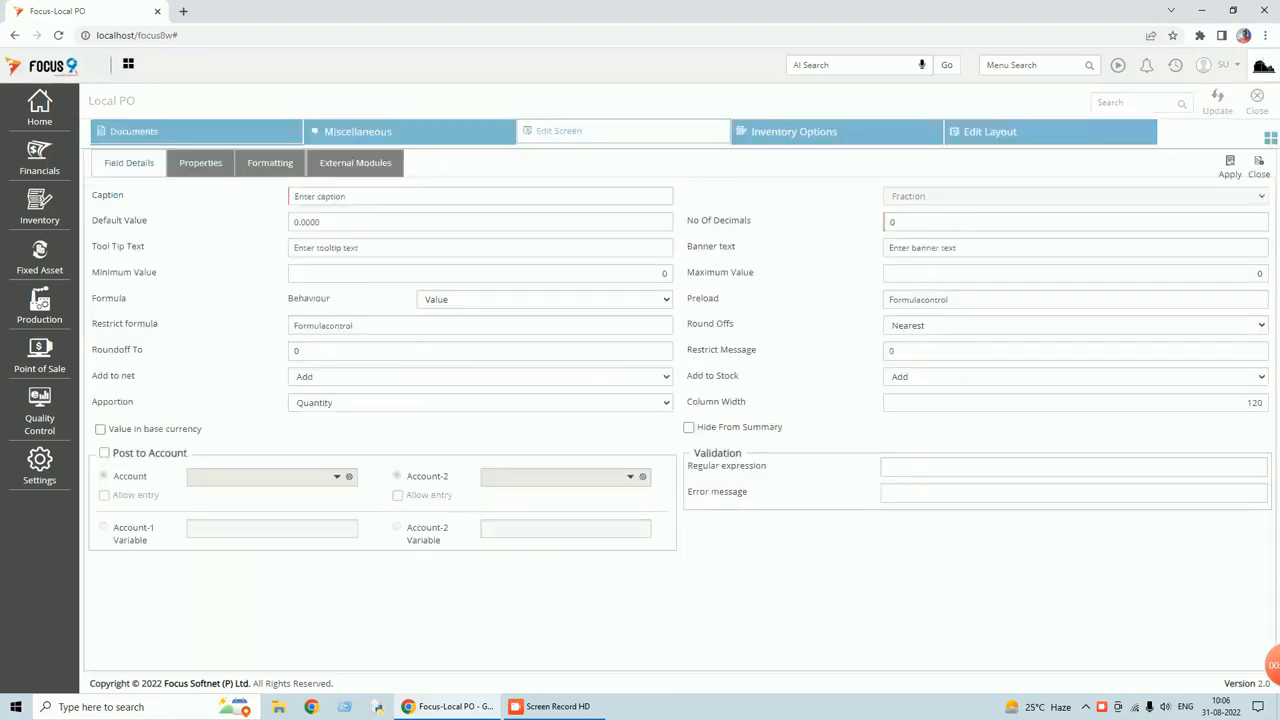
text(Net)
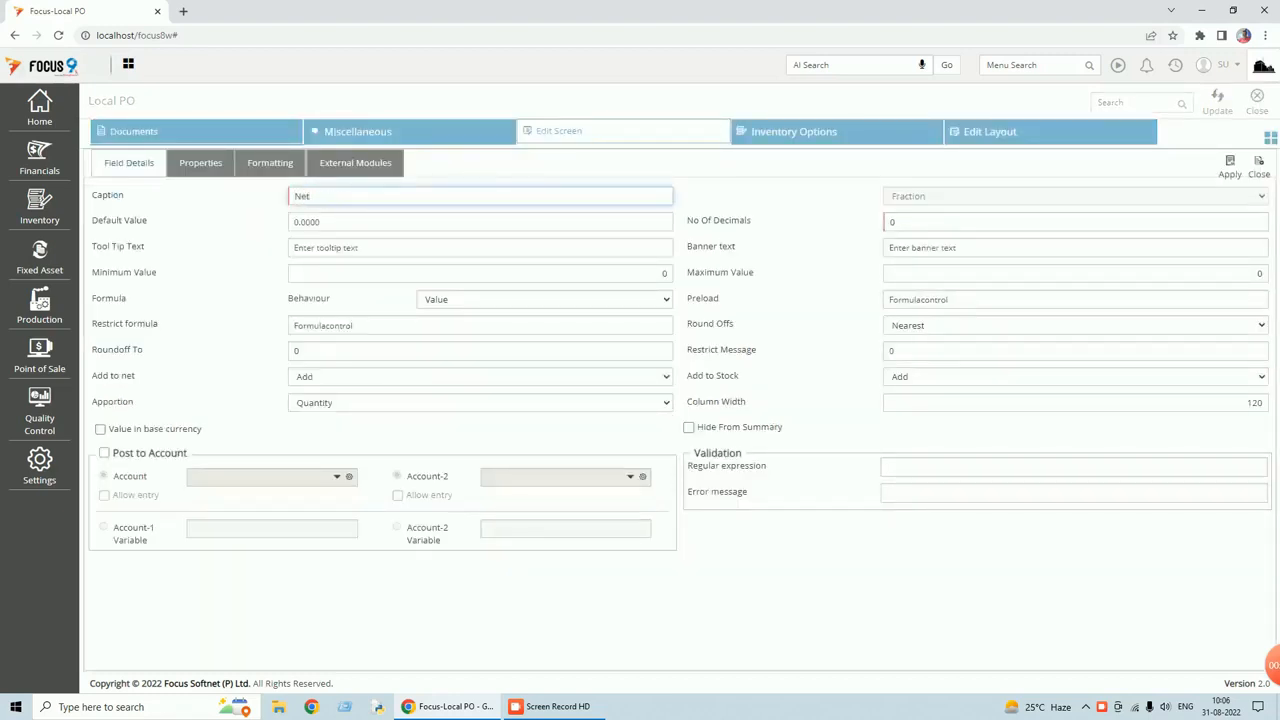
text( Value)
key(Tab)
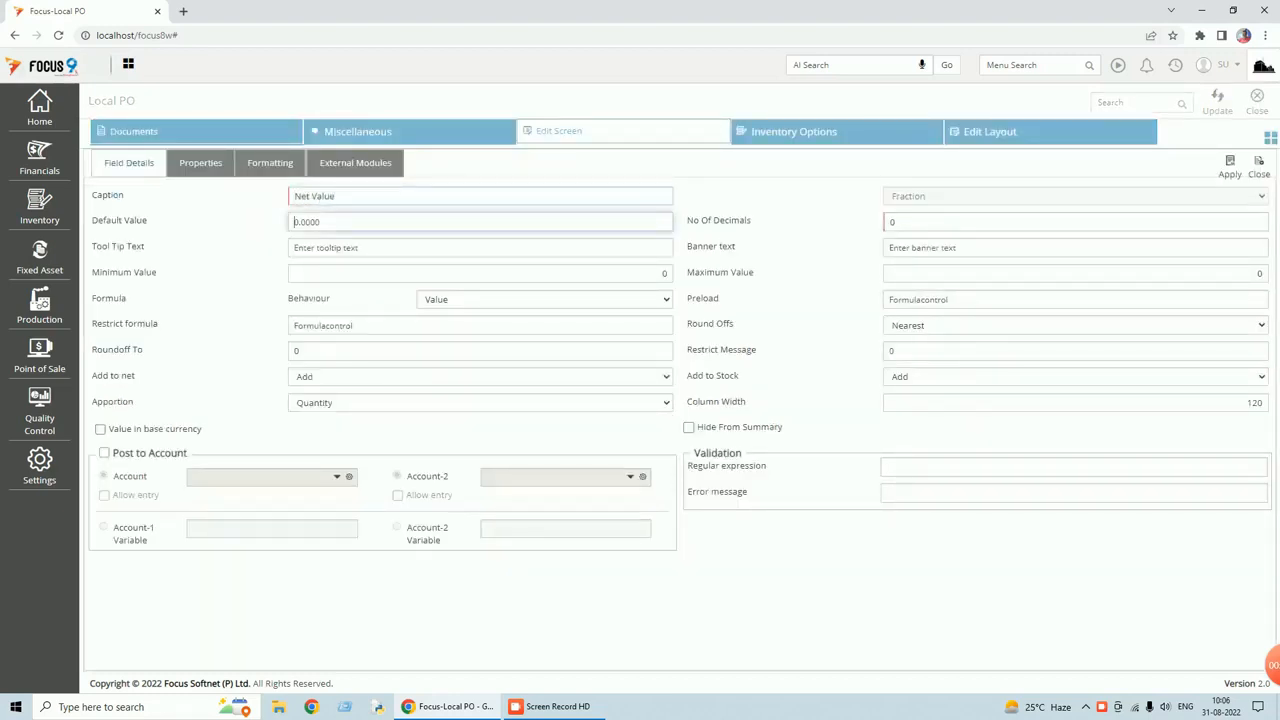
key(Tab)
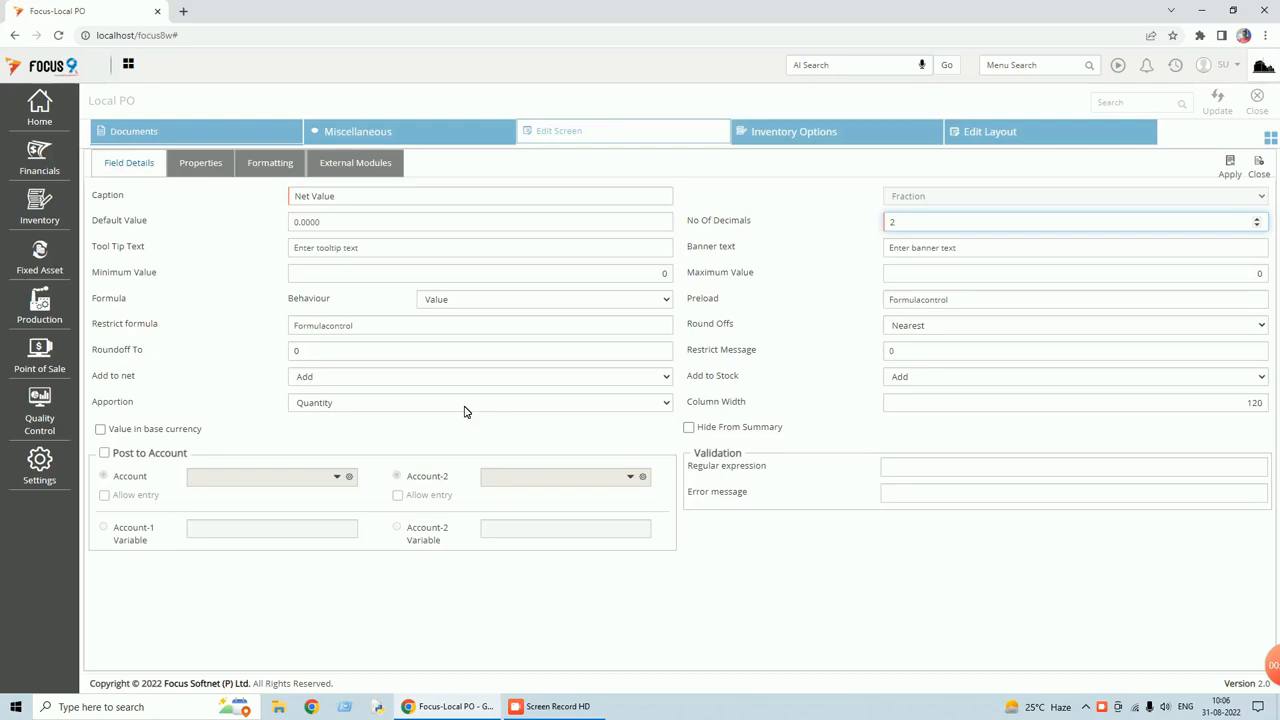
click(668, 377)
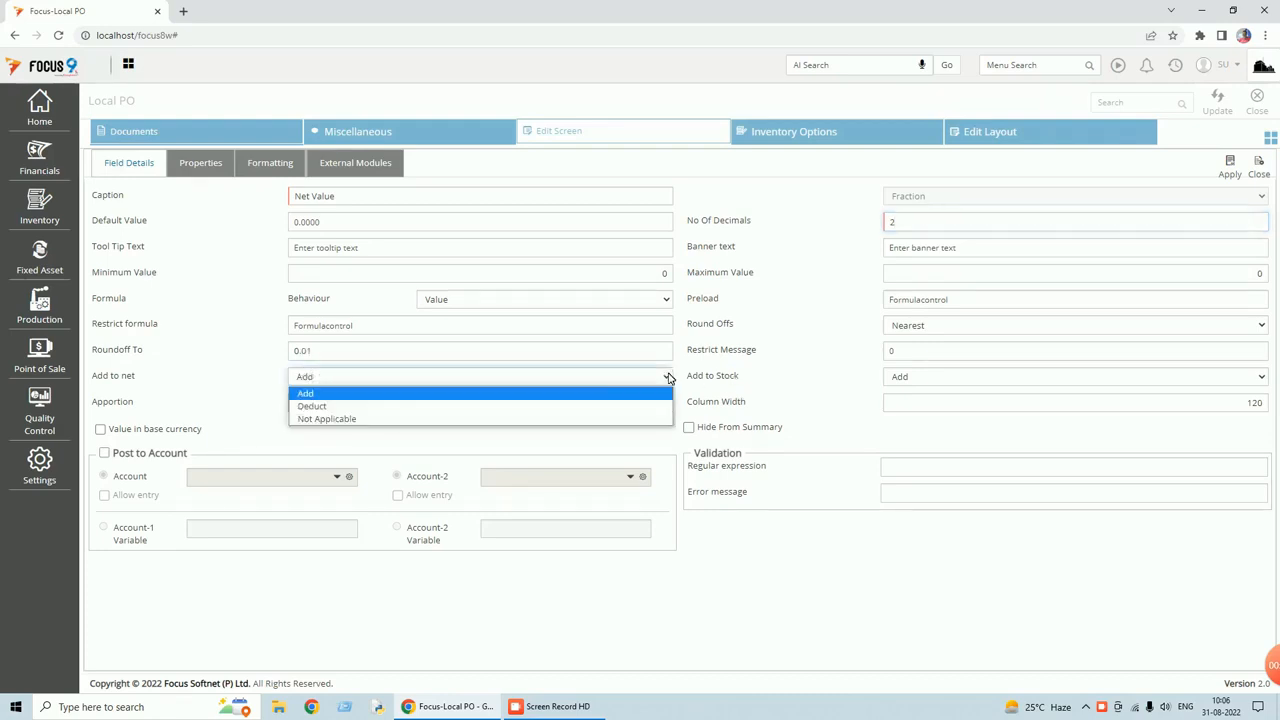
click(508, 421)
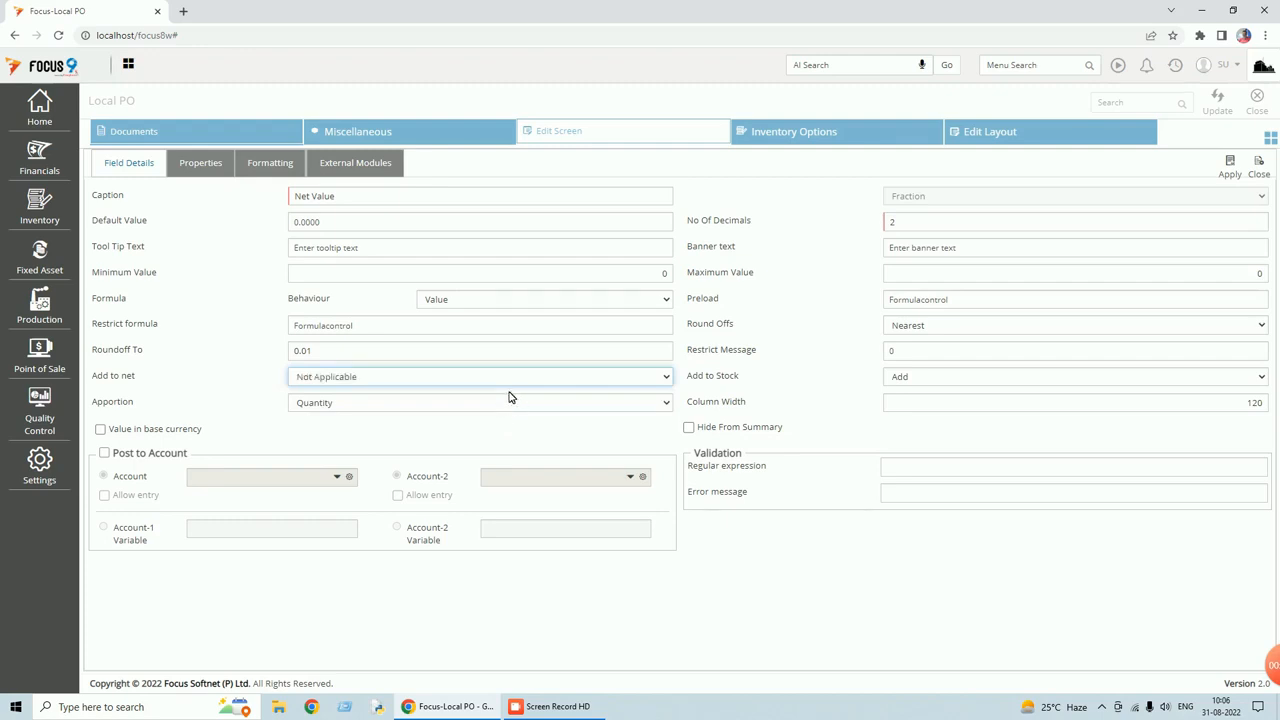
click(1228, 172)
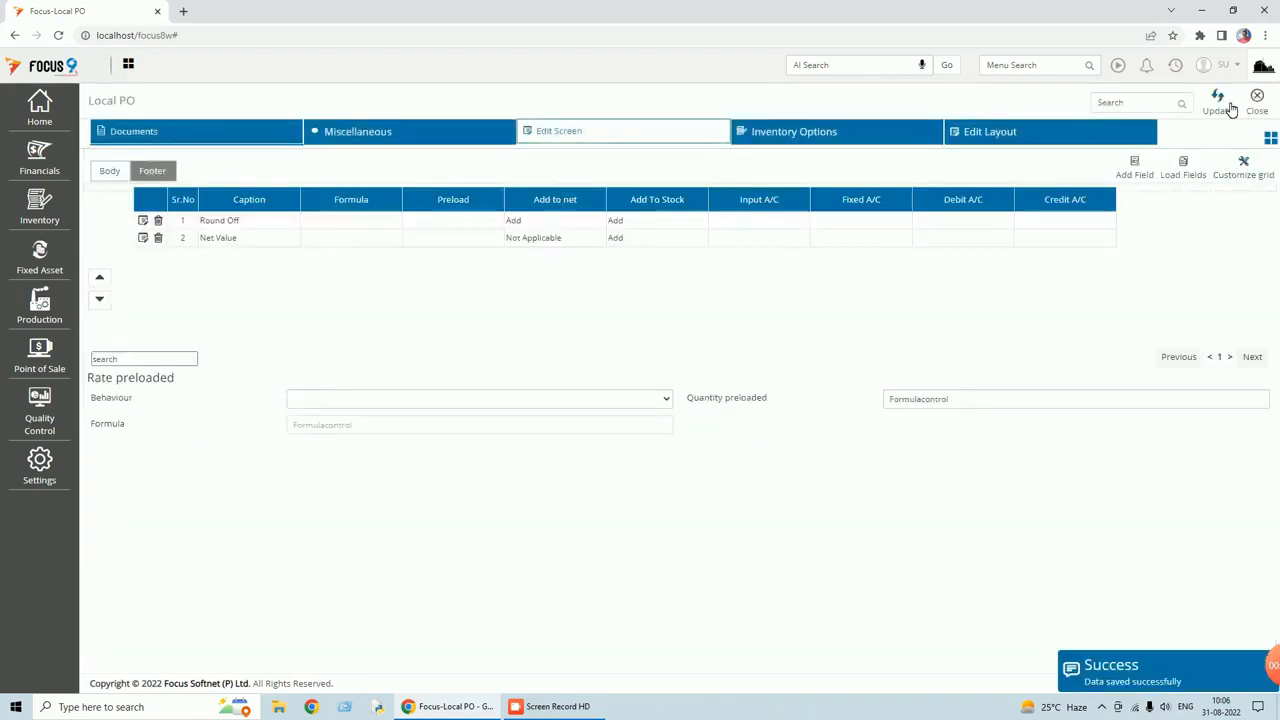
Save the screen settings and open a blank new Local PO entry.
click(1230, 106)
click(1257, 104)
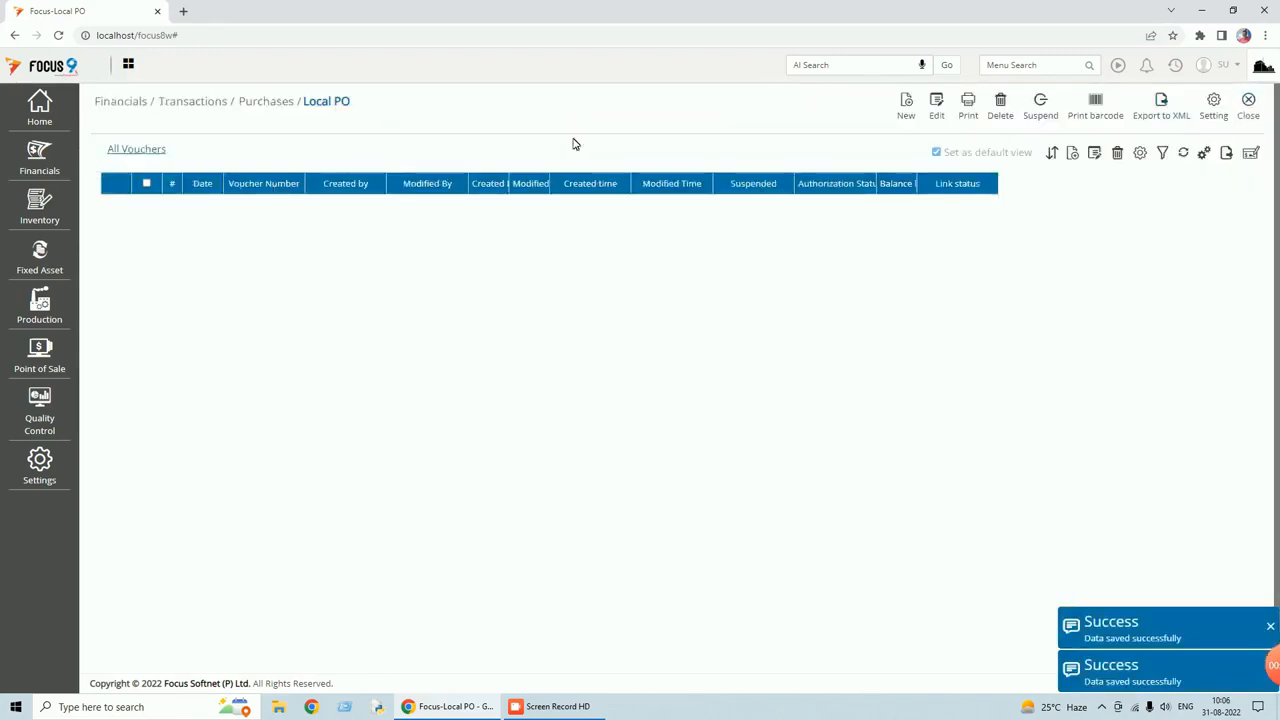
click(906, 106)
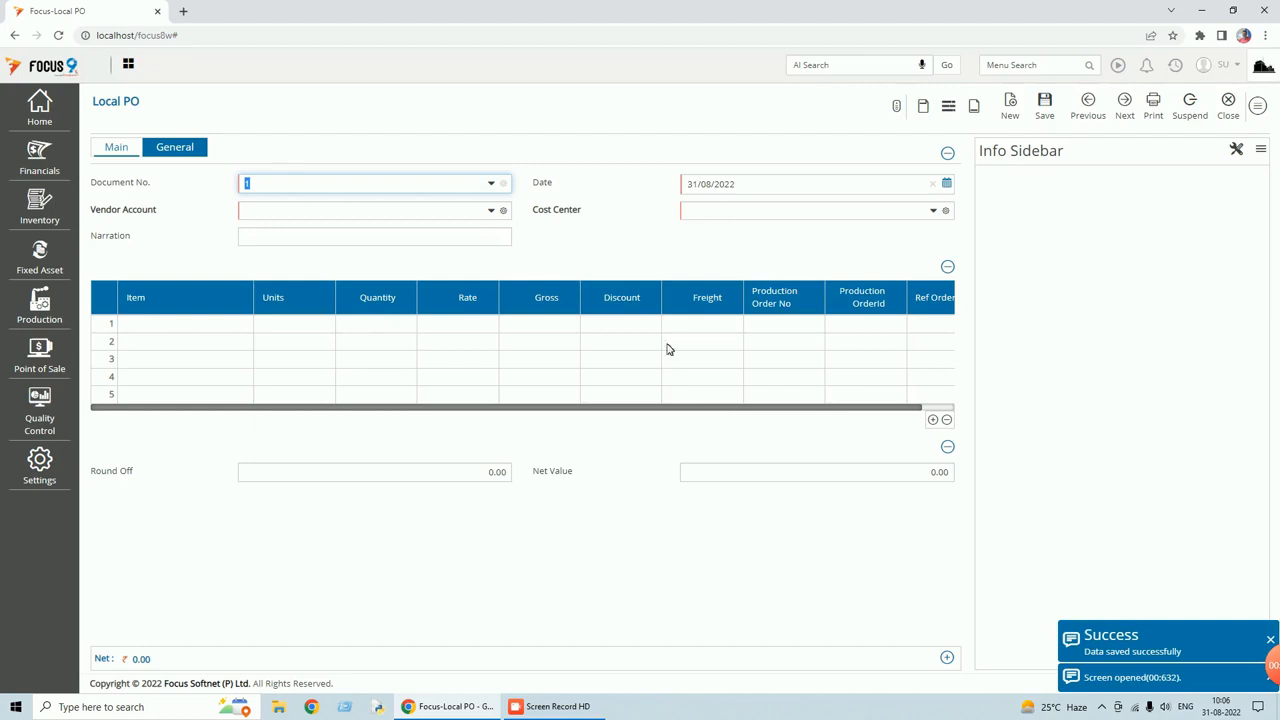
Enter Vendor A as the vendor with cost center test.
click(366, 211)
text(Vendor A)
key(Tab)
key(space)
key(Tab)
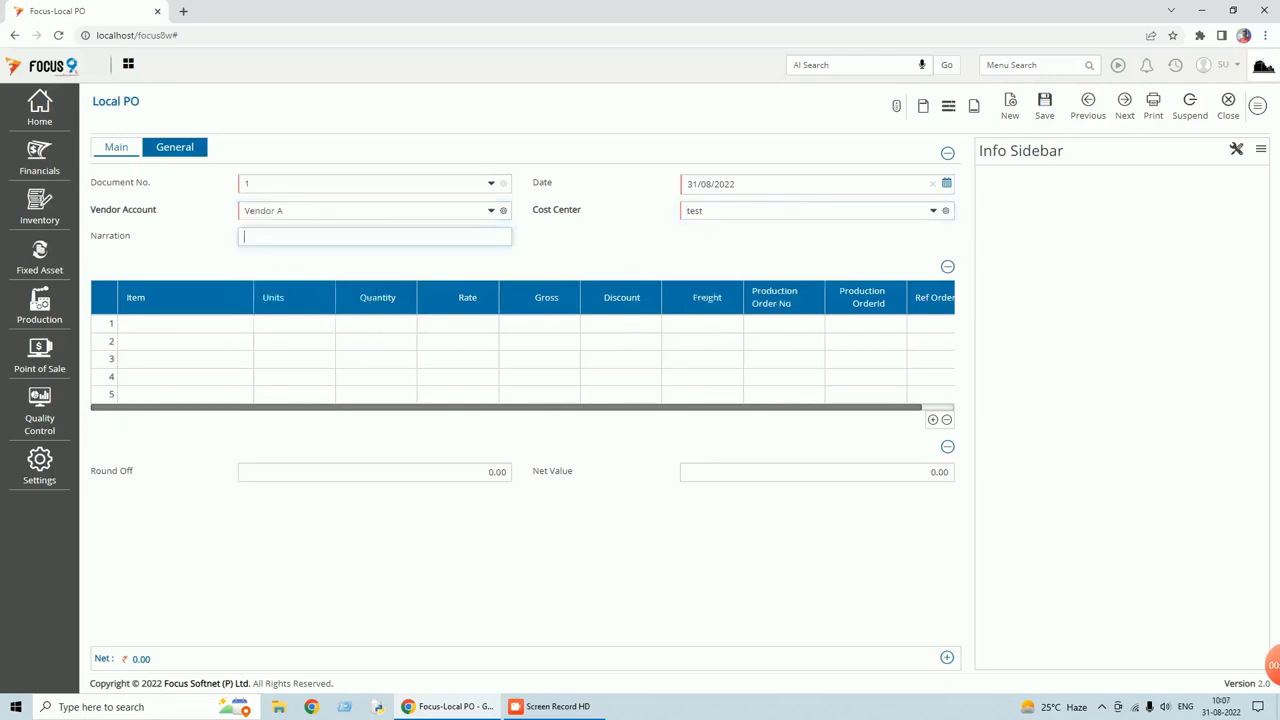
key(Tab)
Add an FG Item line with quantity 10, rate 25, discount 10 and freight 12.
key(space)
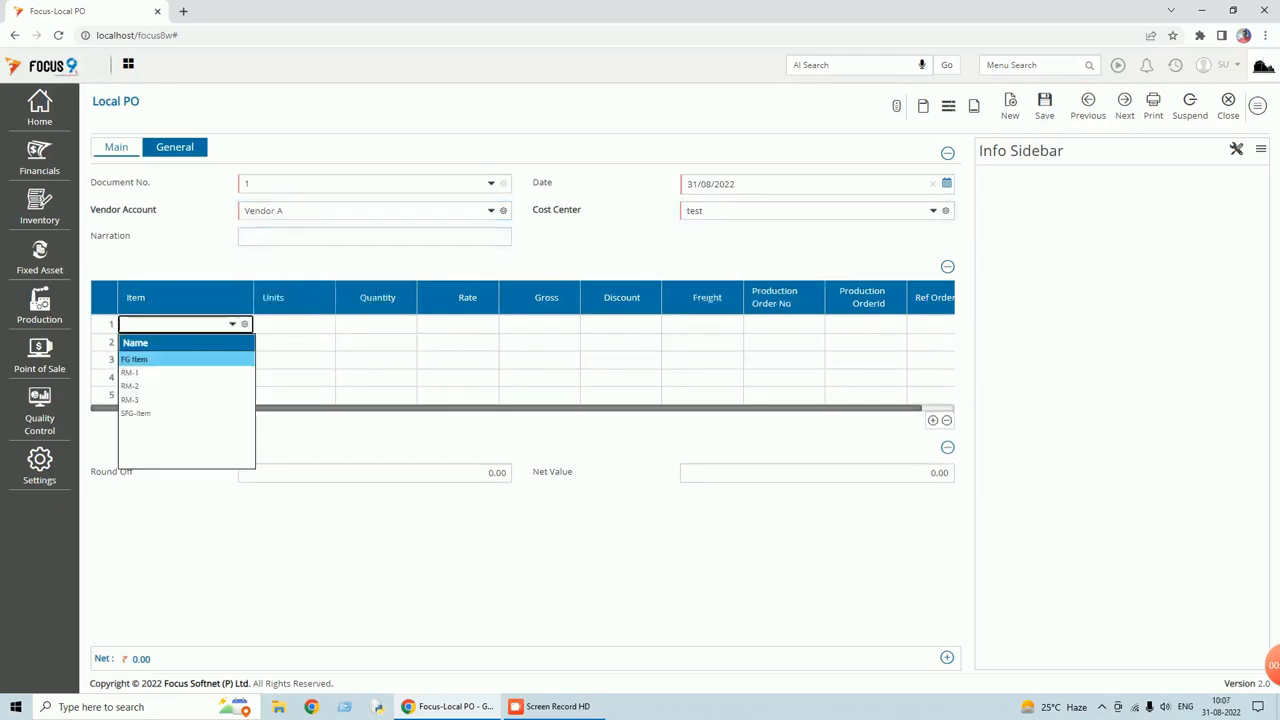
key(Return)
text(1)
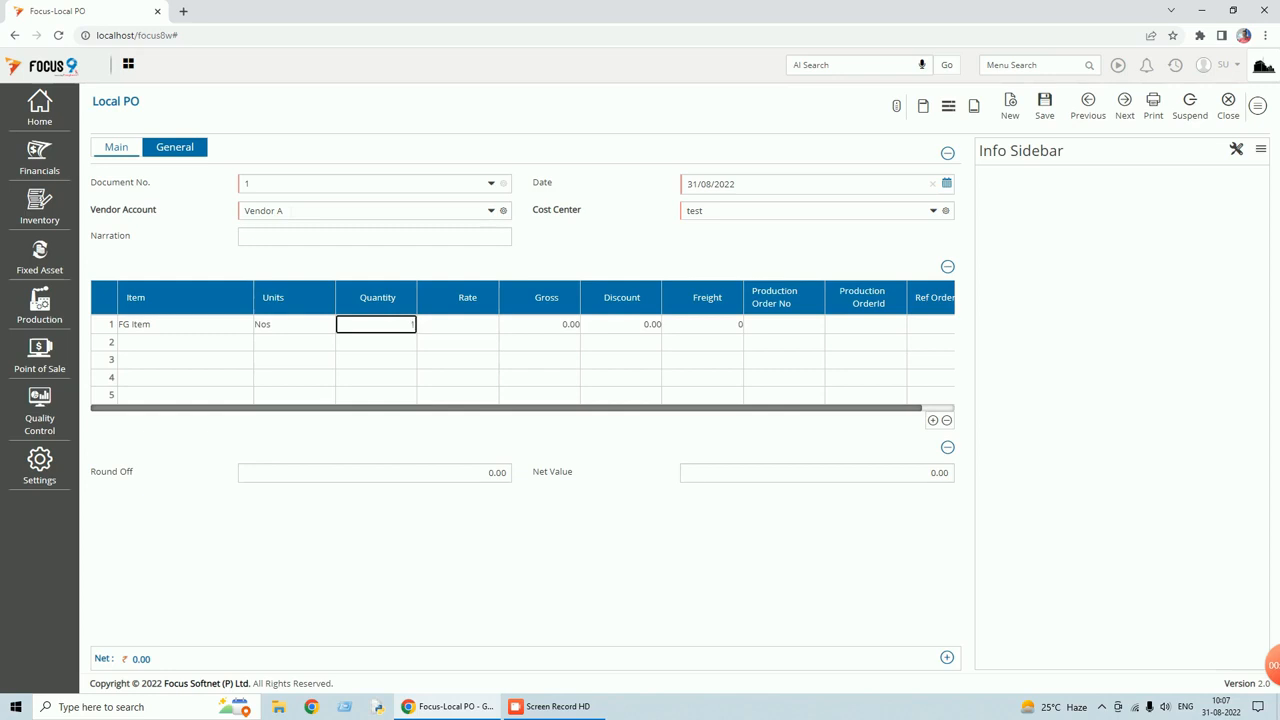
text(0)
key(Return)
text(25)
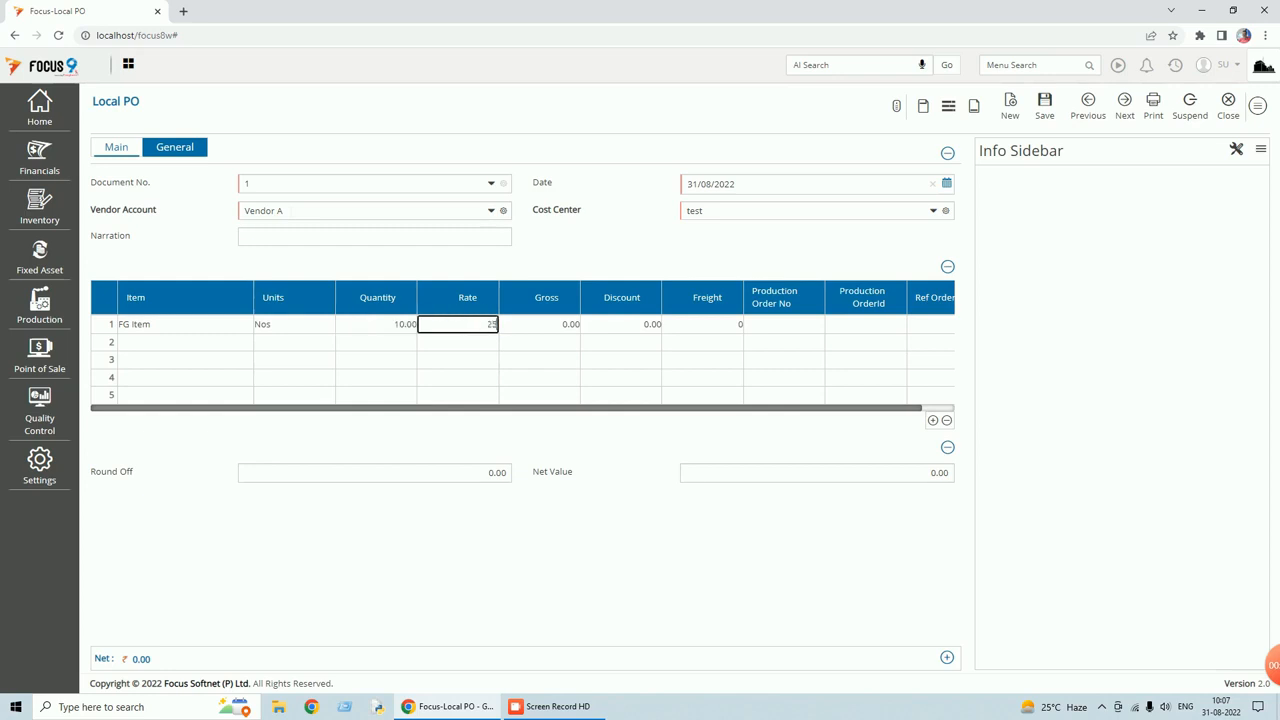
key(Return)
text(1)
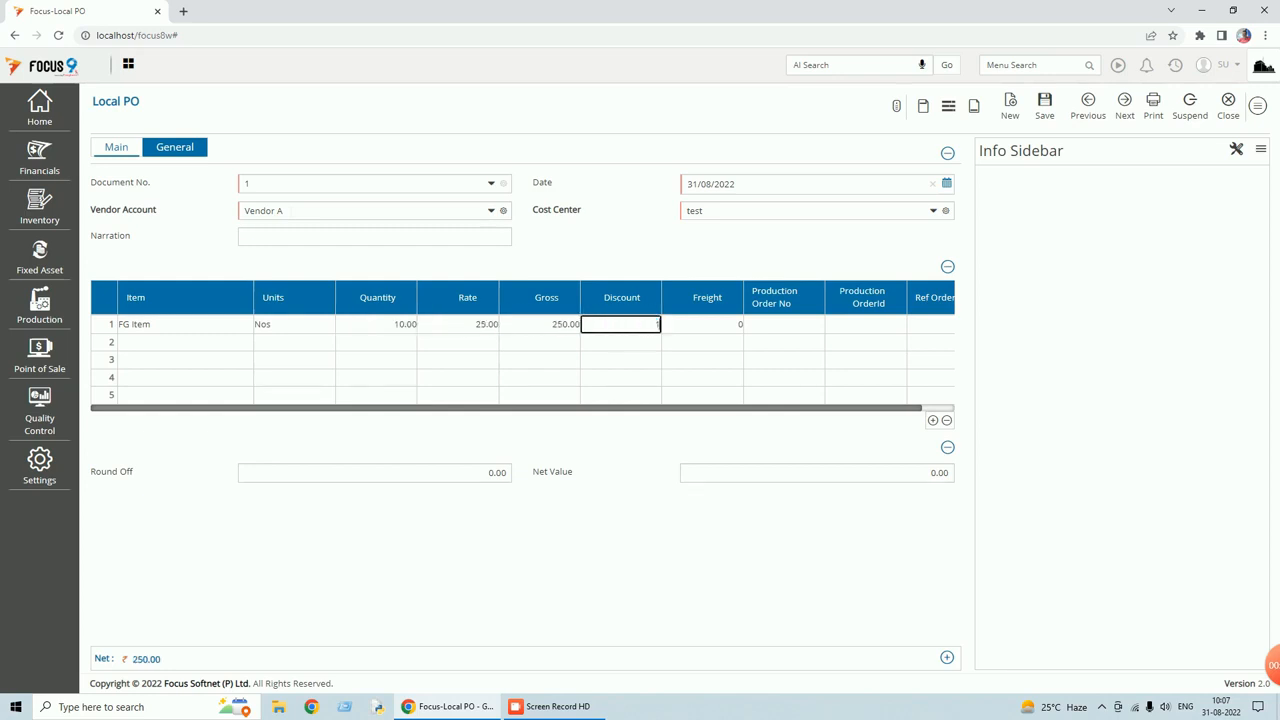
text(0)
key(Return)
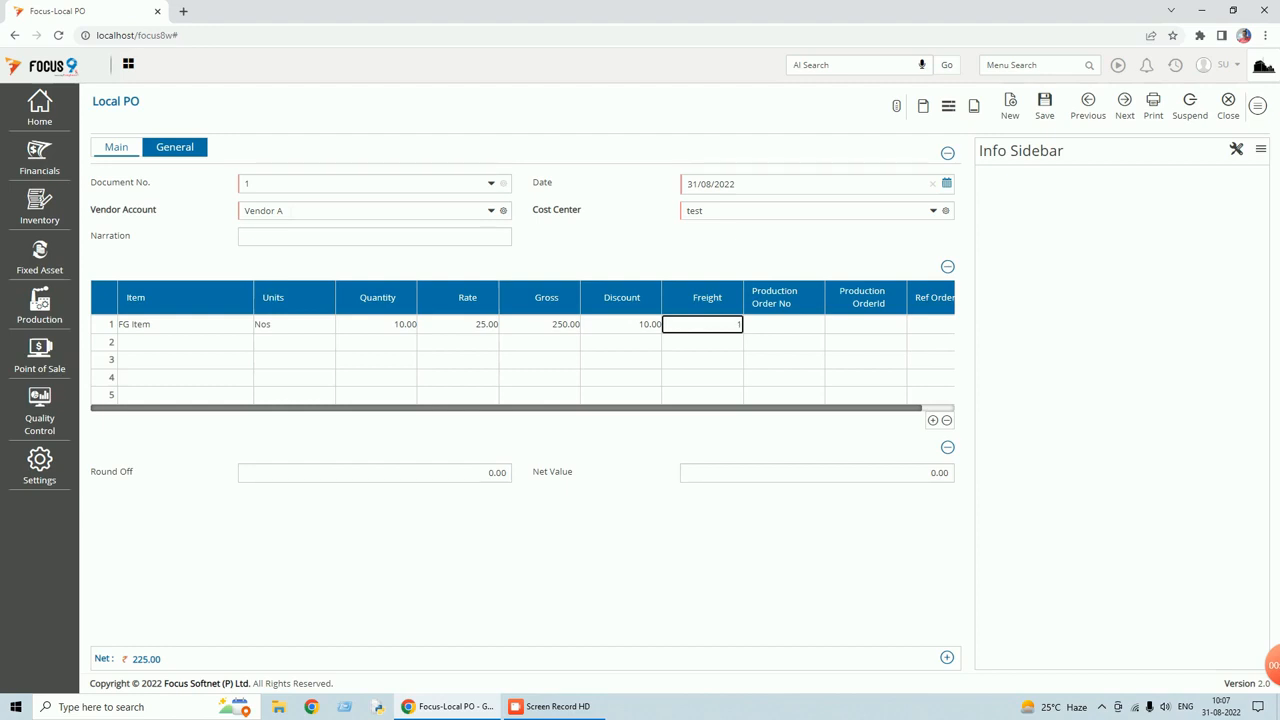
text(12)
key(Tab)
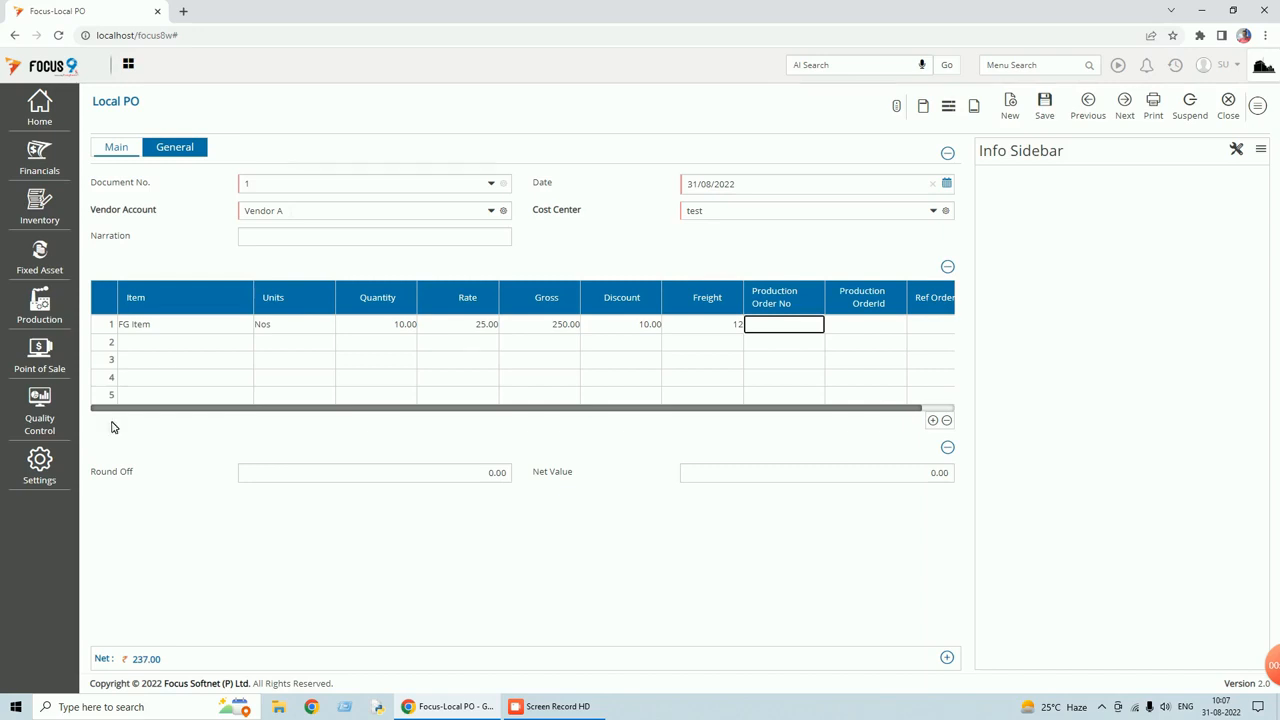
mouse_move(147, 660)
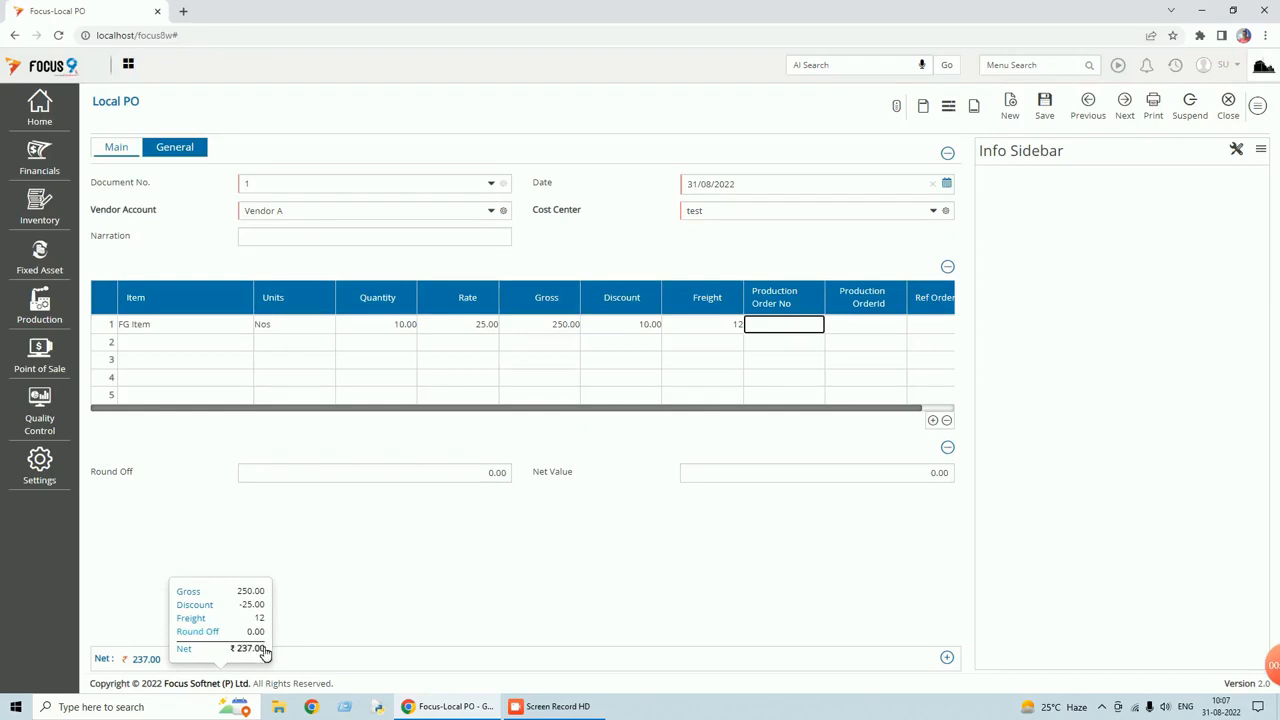
key(Tab)
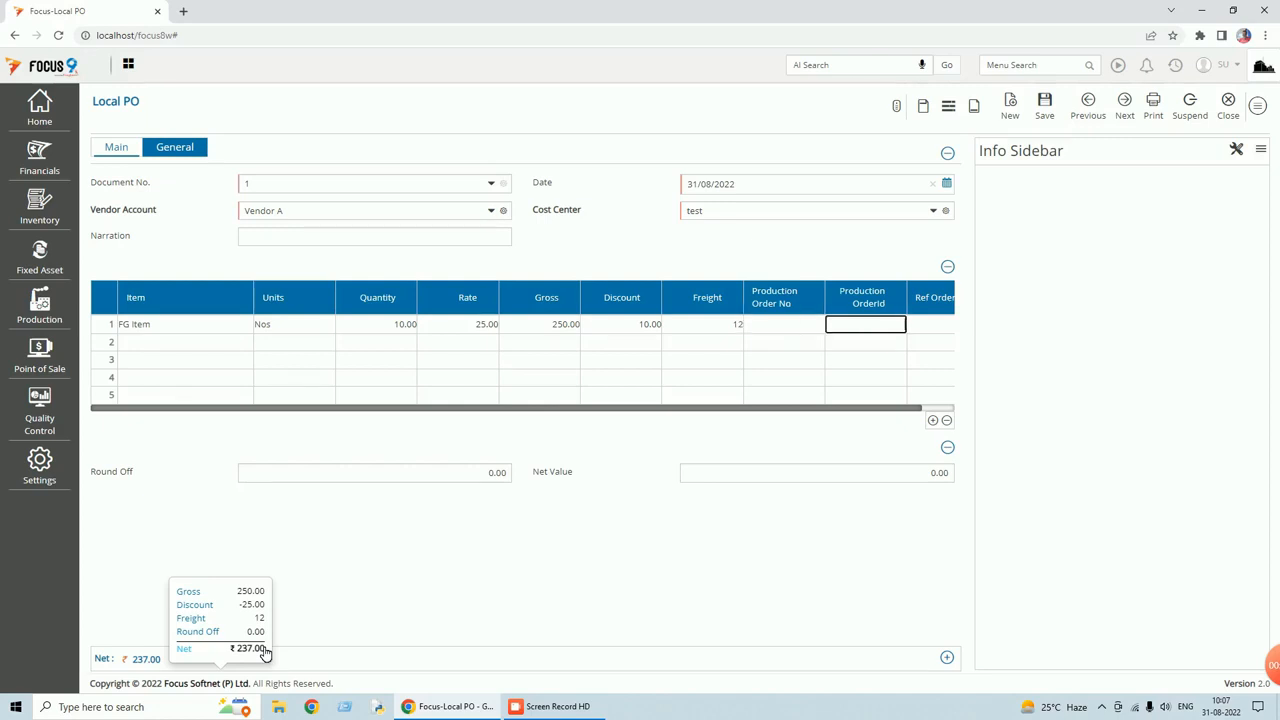
Set round off to 1 for a net of 238 and try saving the order.
click(390, 473)
text(1)
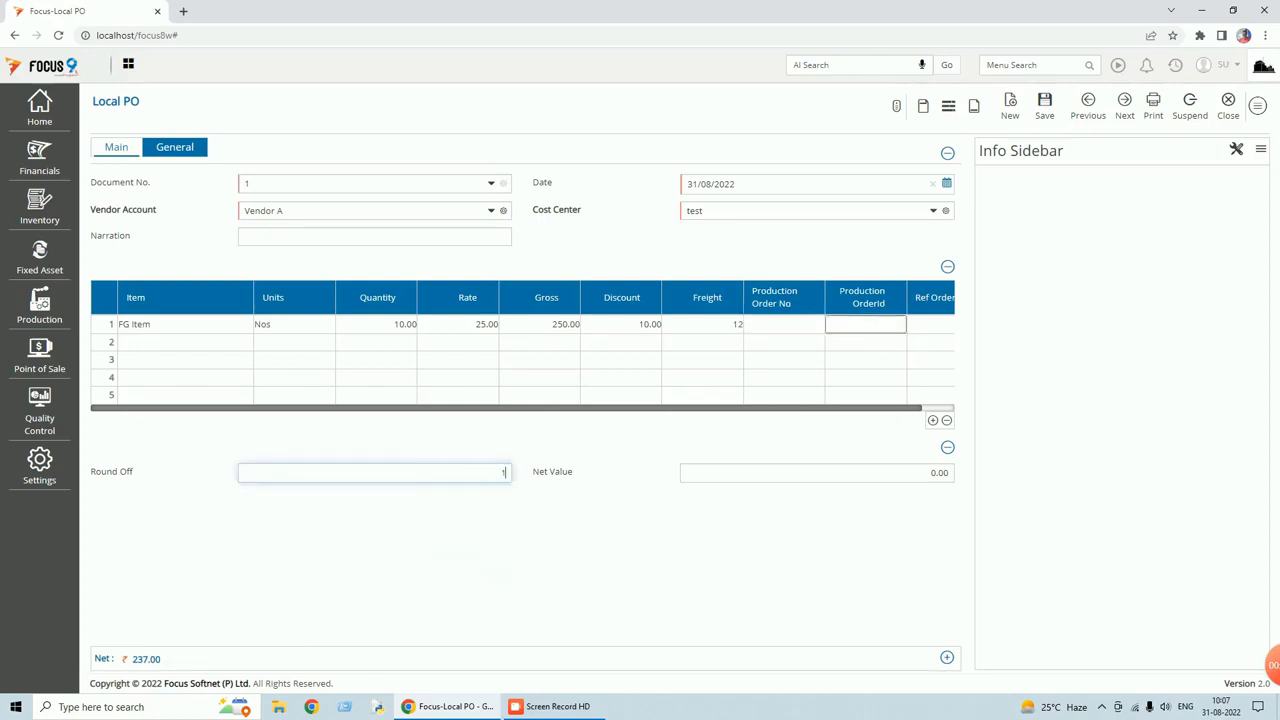
key(Tab)
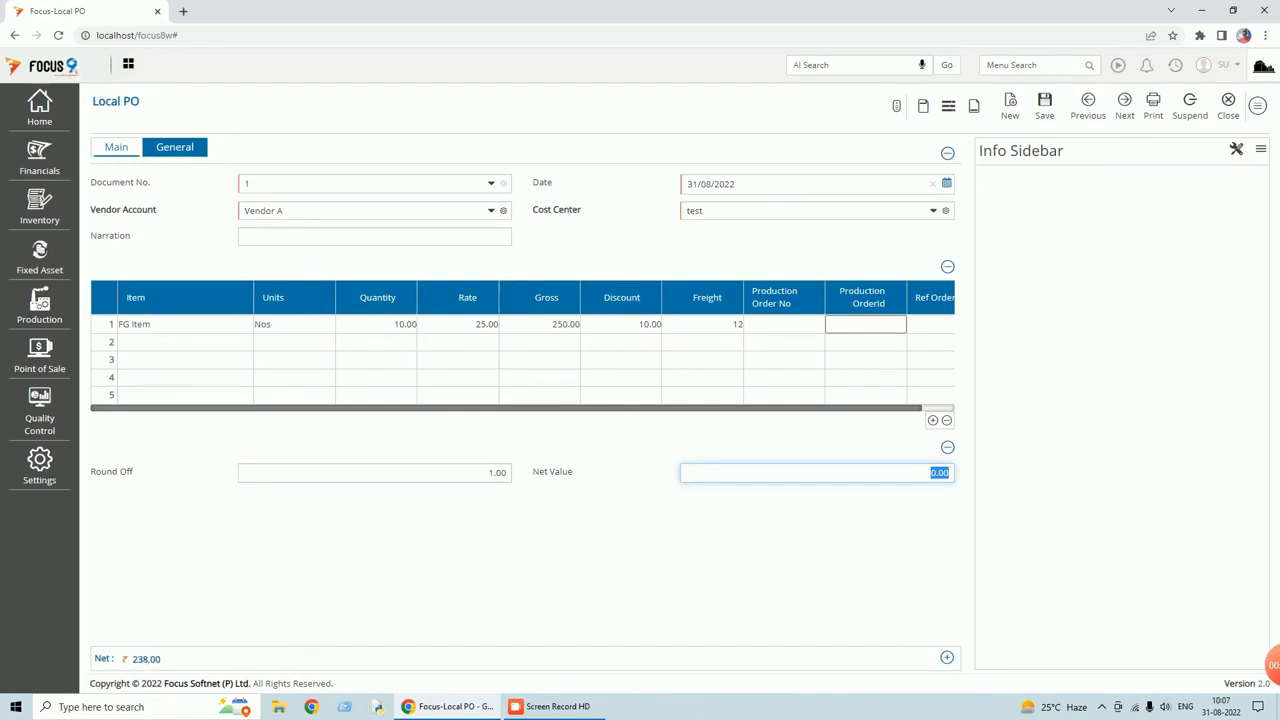
click(1046, 112)
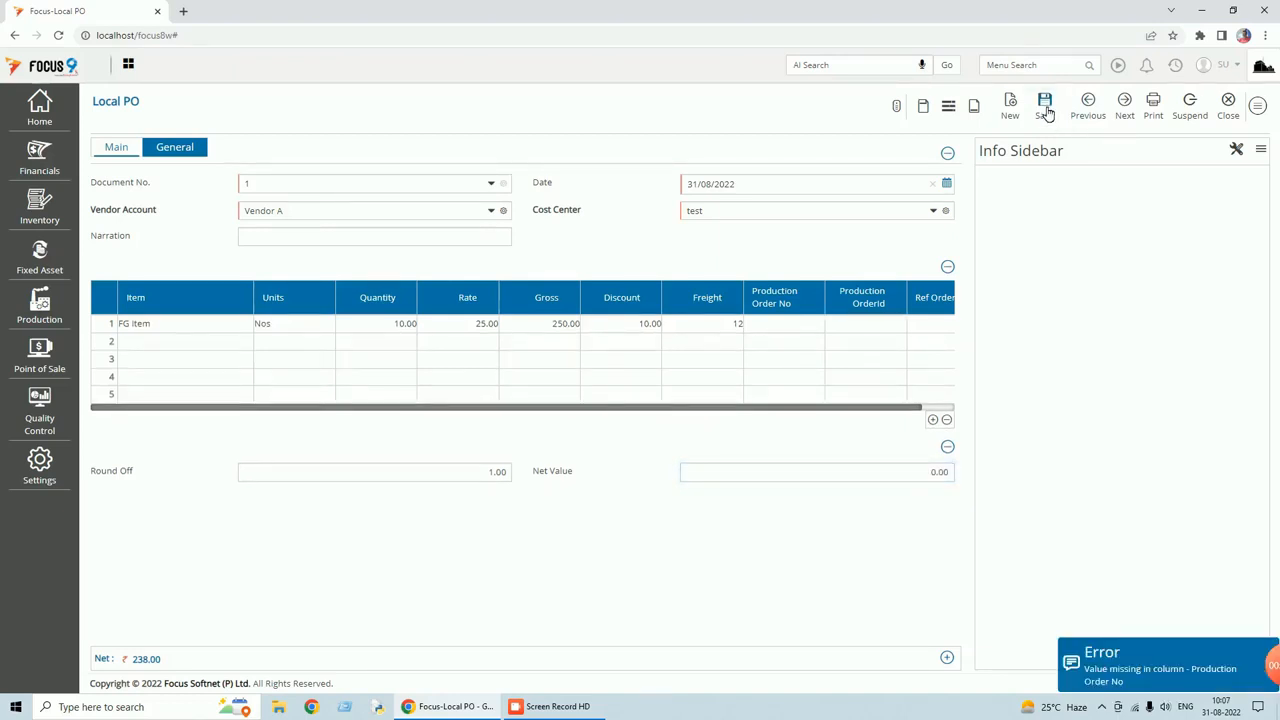
click(1259, 108)
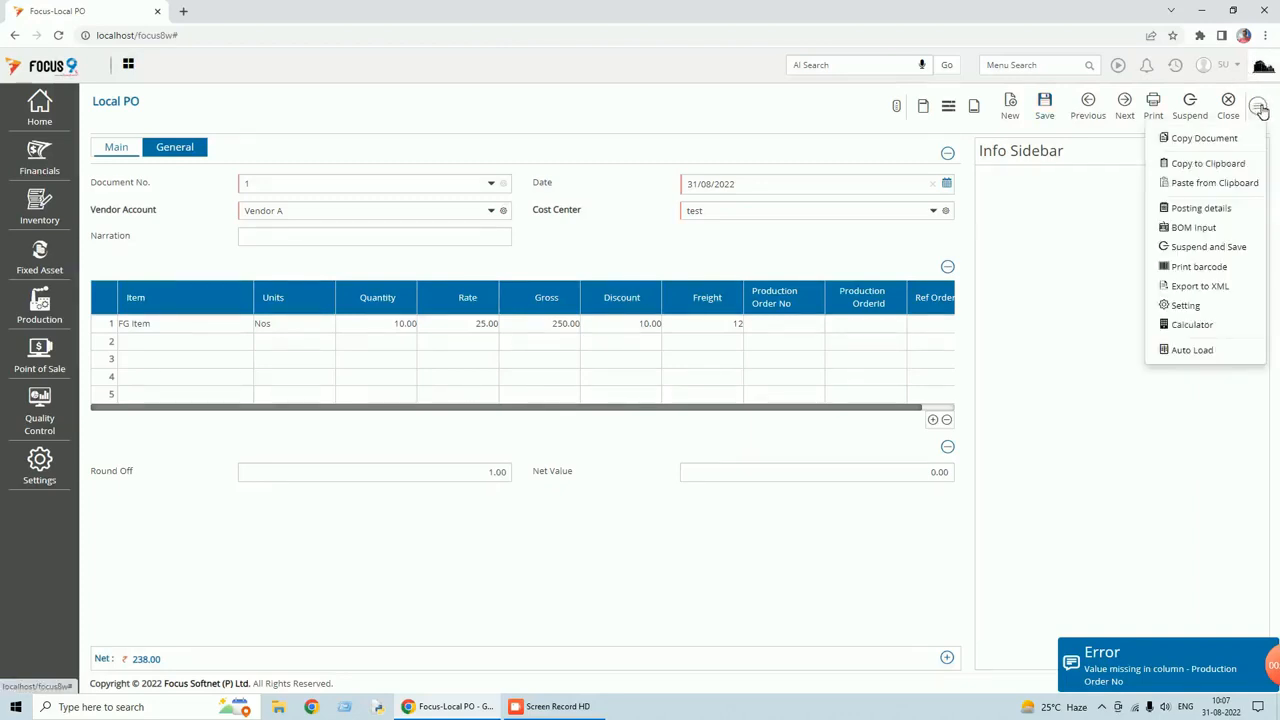
Delete the Production Order No field from the Local PO body layout.
click(1187, 311)
click(704, 126)
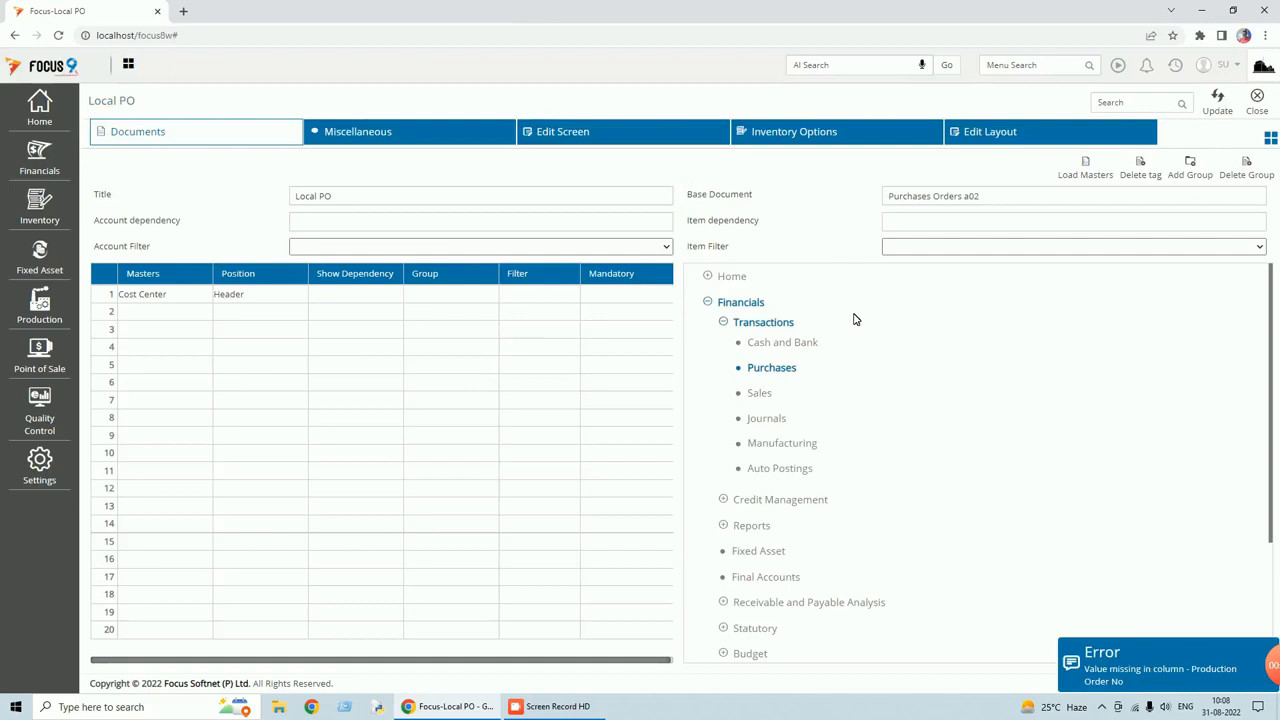
click(995, 139)
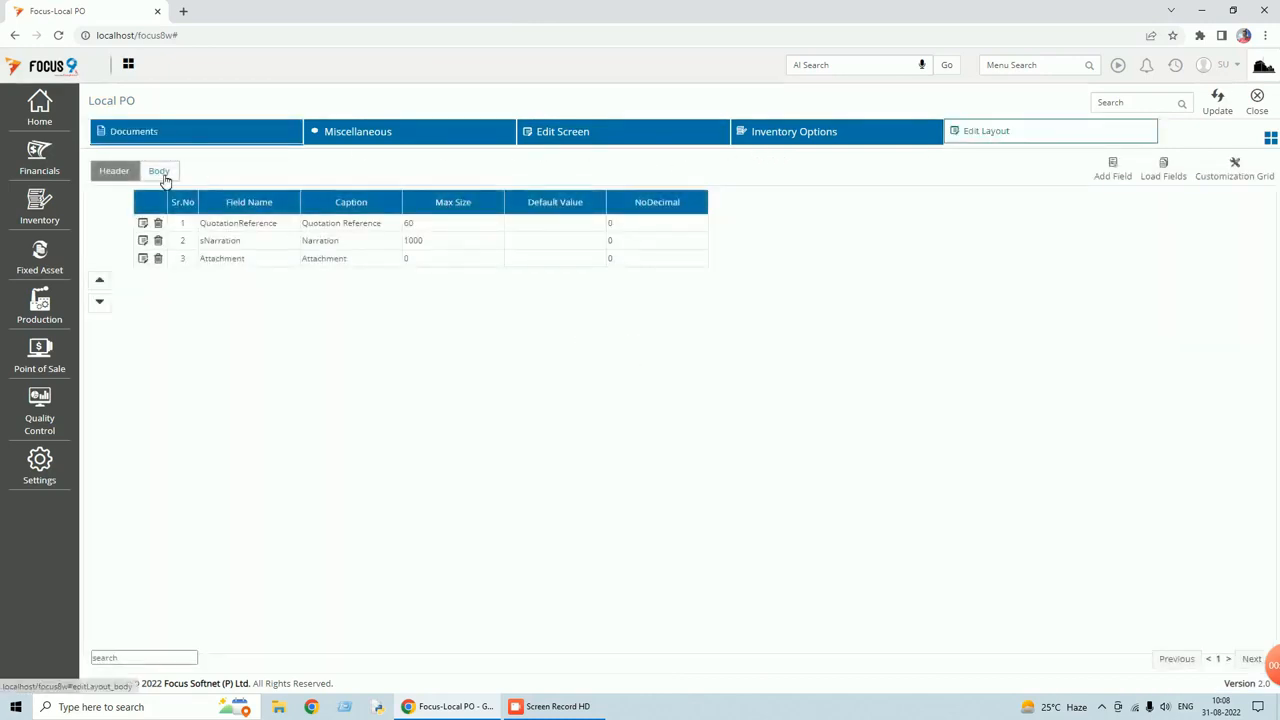
click(160, 172)
click(157, 223)
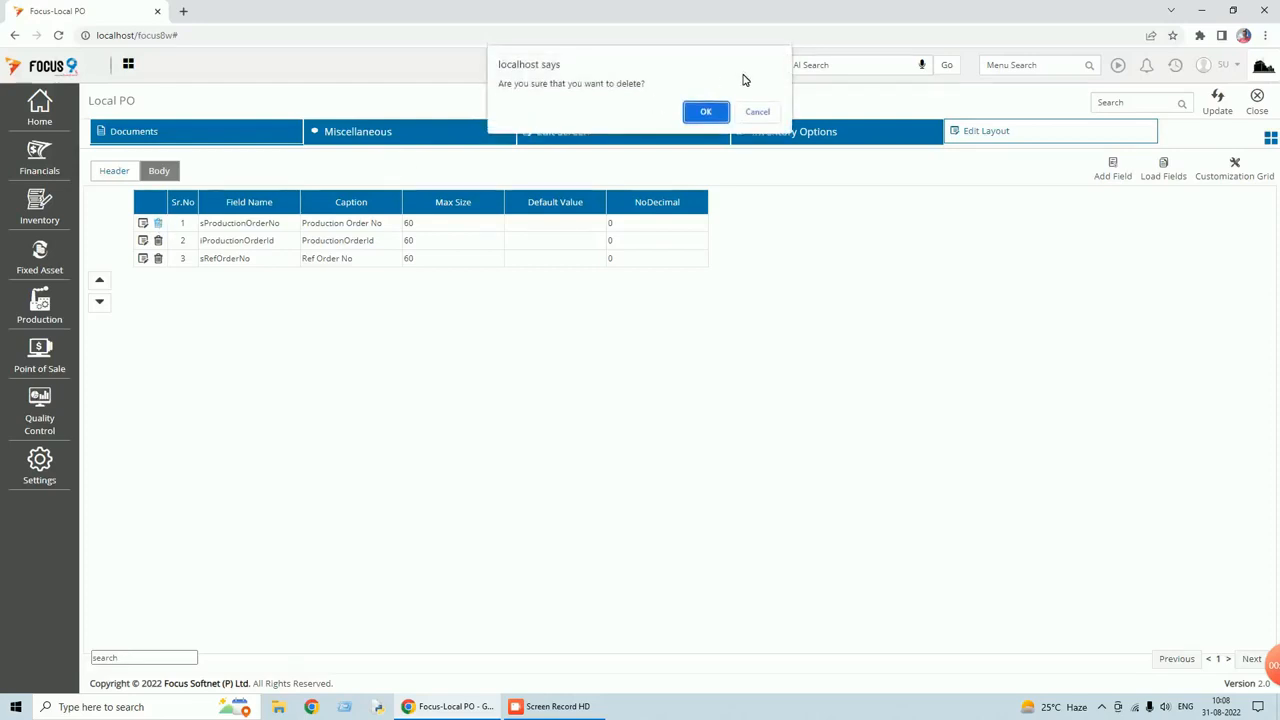
click(714, 113)
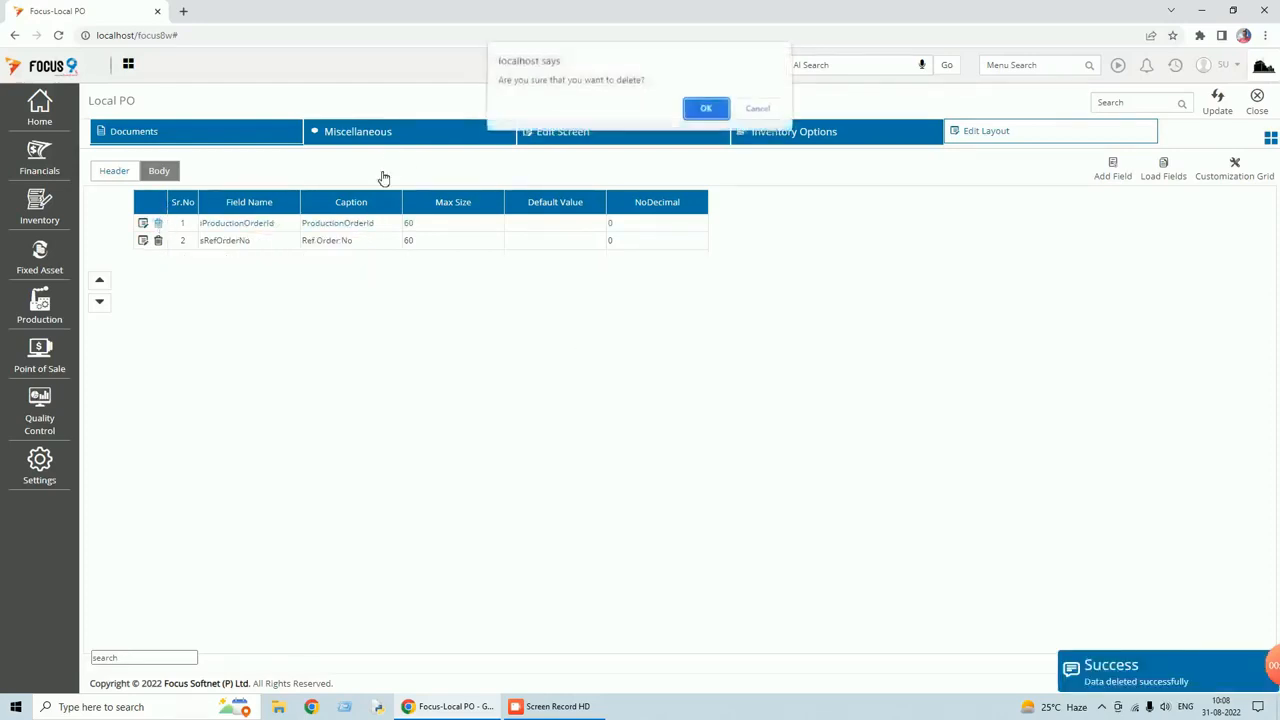
Delete the ProductionOrderId and Ref Order No body fields and save the layout.
click(706, 111)
click(157, 223)
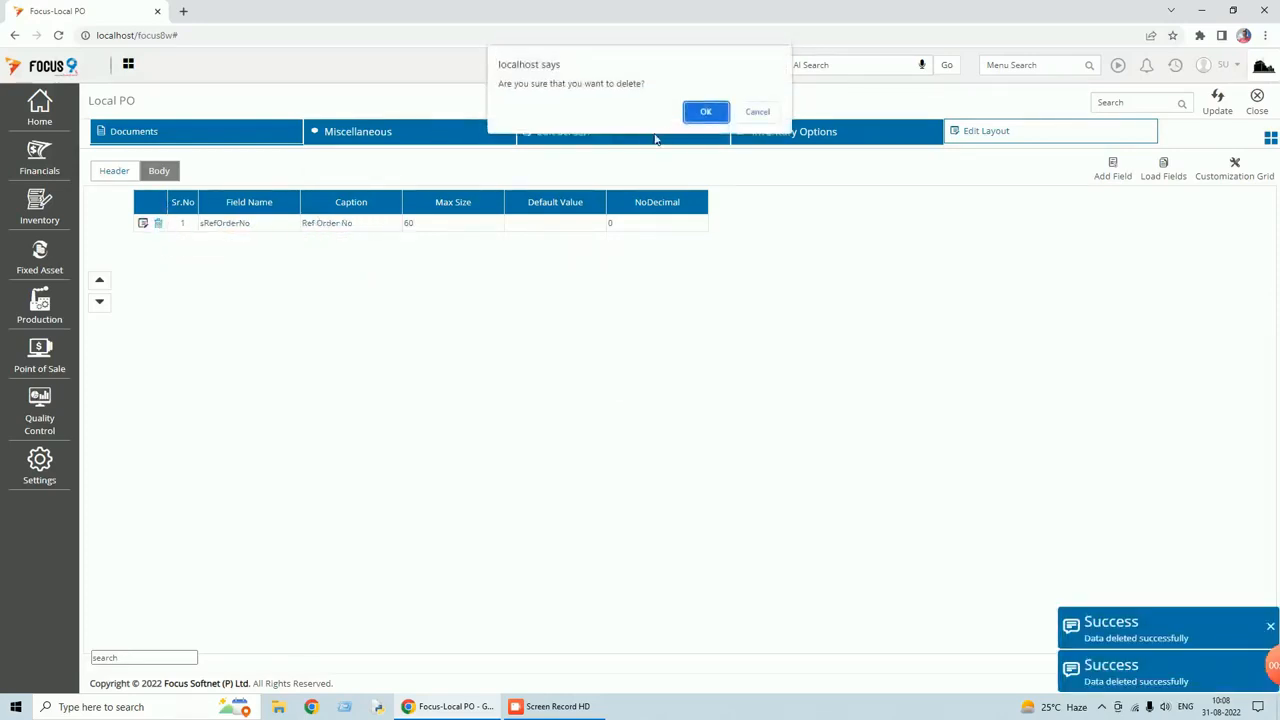
click(705, 112)
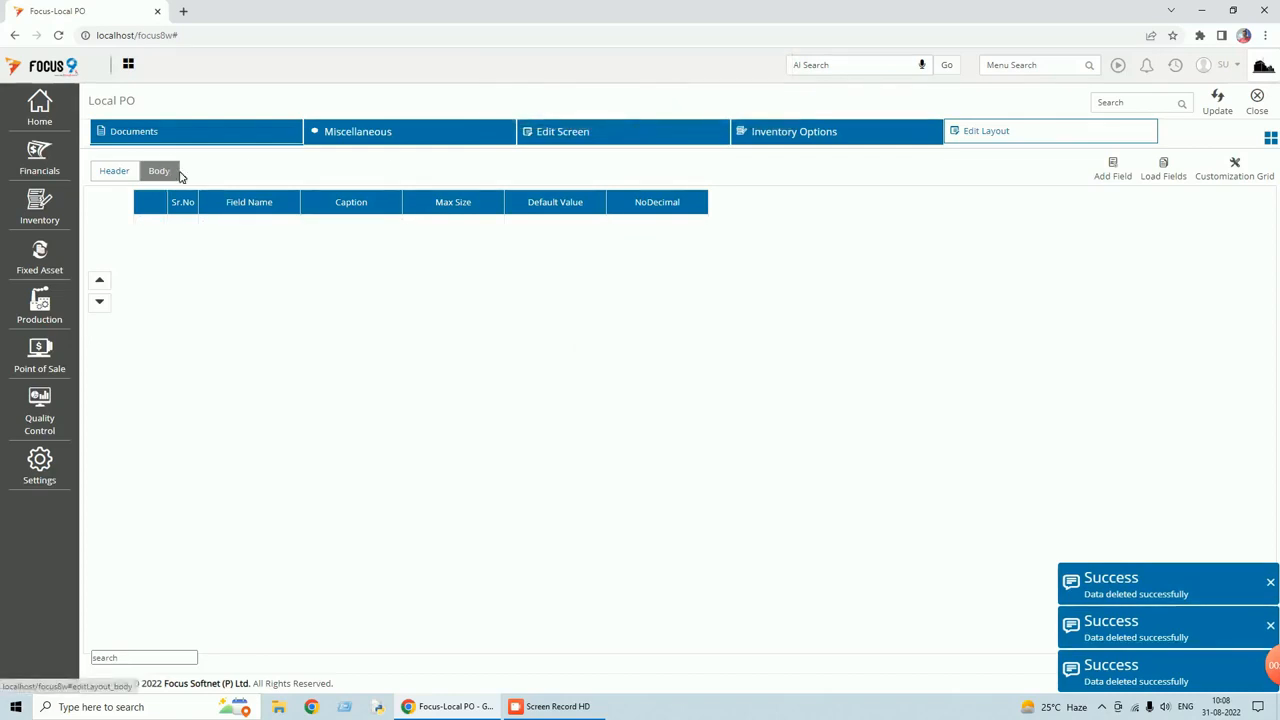
click(1222, 105)
click(1257, 106)
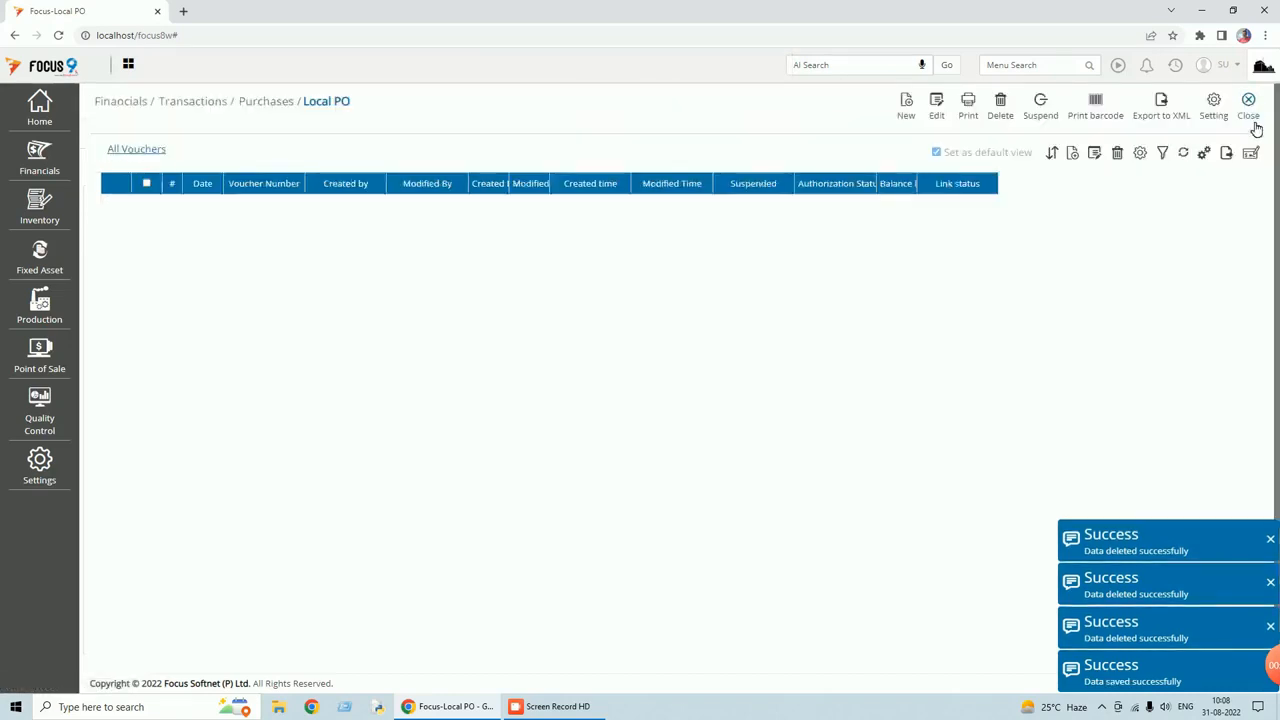
click(1271, 540)
Dismiss the deletion notices and start a new Local PO for Vendor A.
click(1271, 582)
click(1271, 626)
mouse_move(1250, 690)
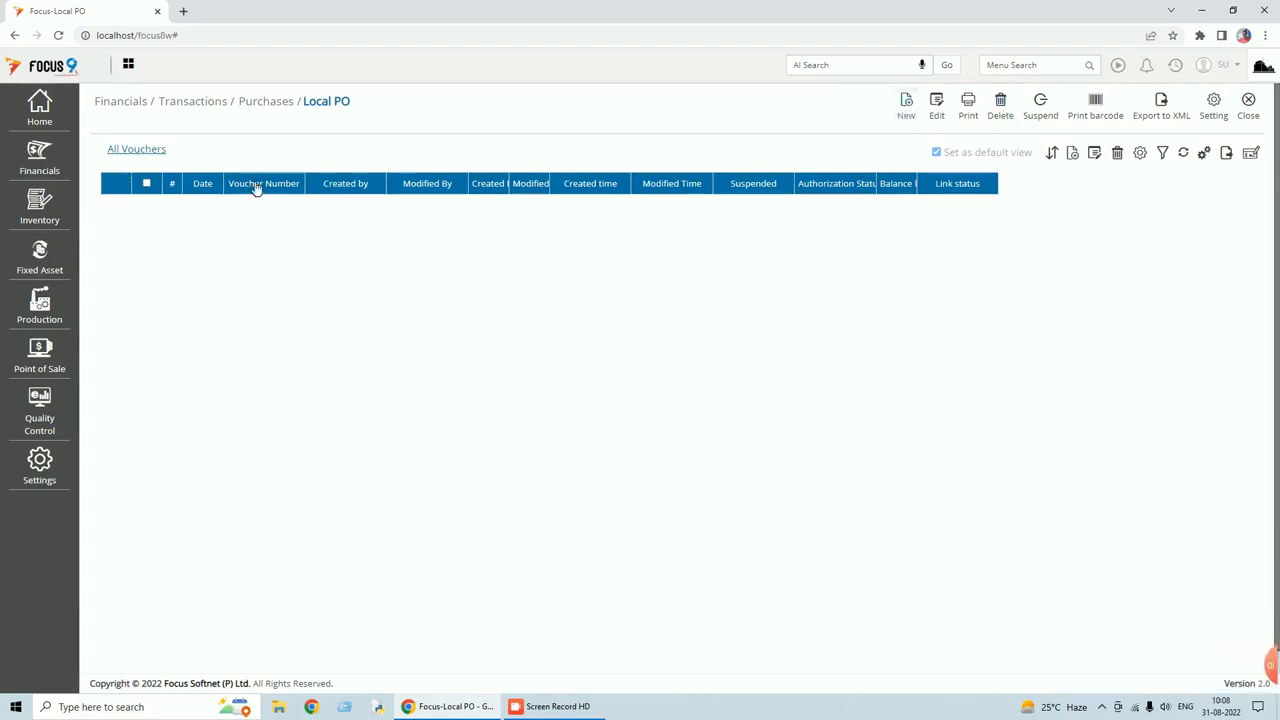
click(276, 213)
text(ve)
key(Return)
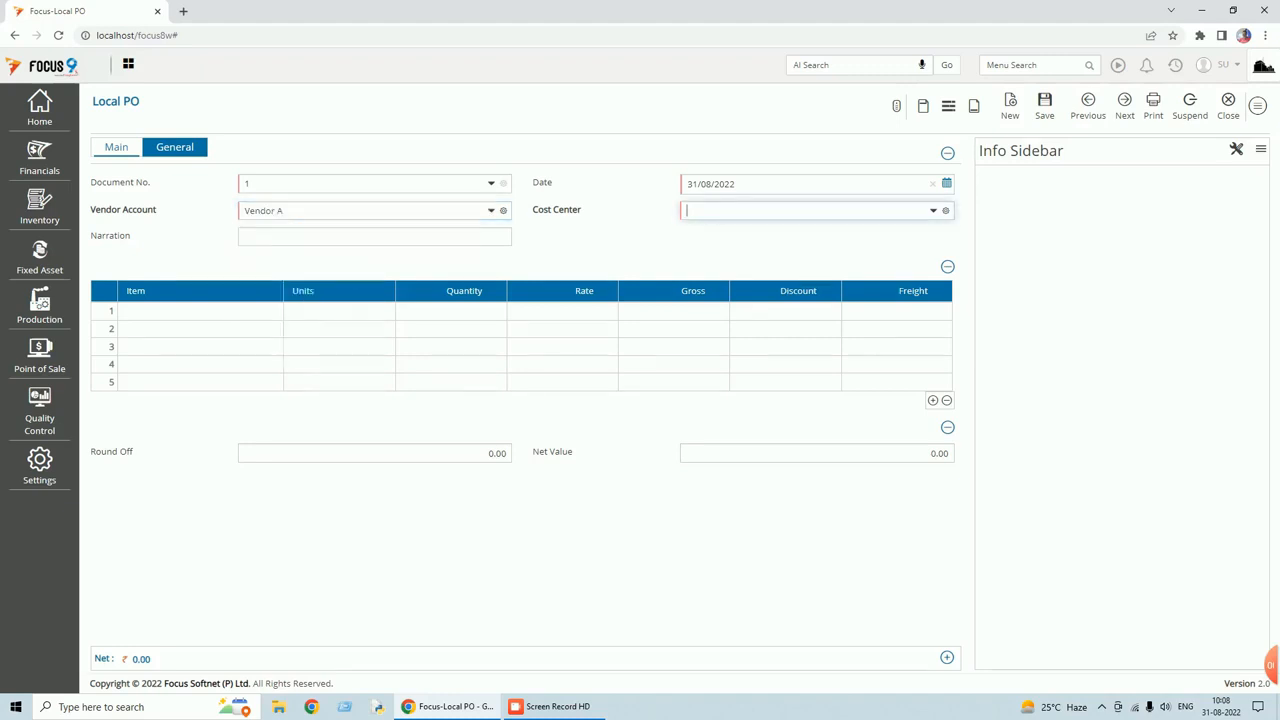
Set the date to 02/04/2022 and the cost center to test.
click(947, 183)
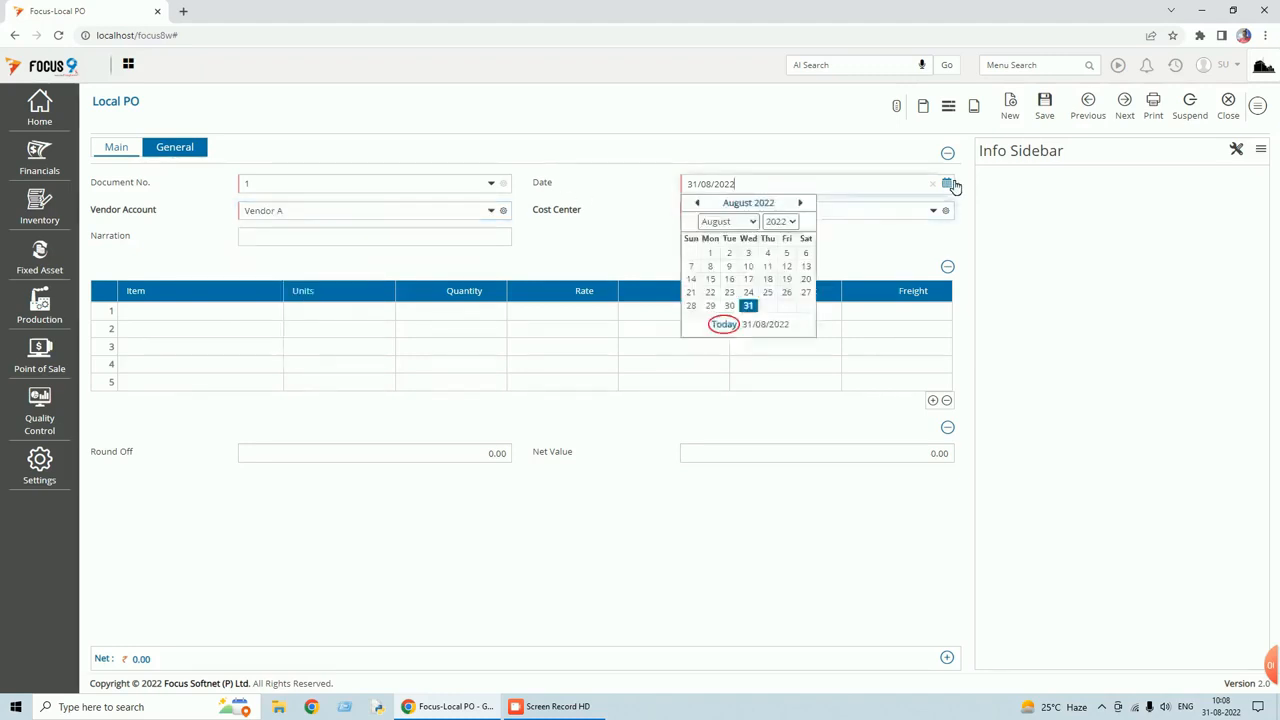
click(757, 224)
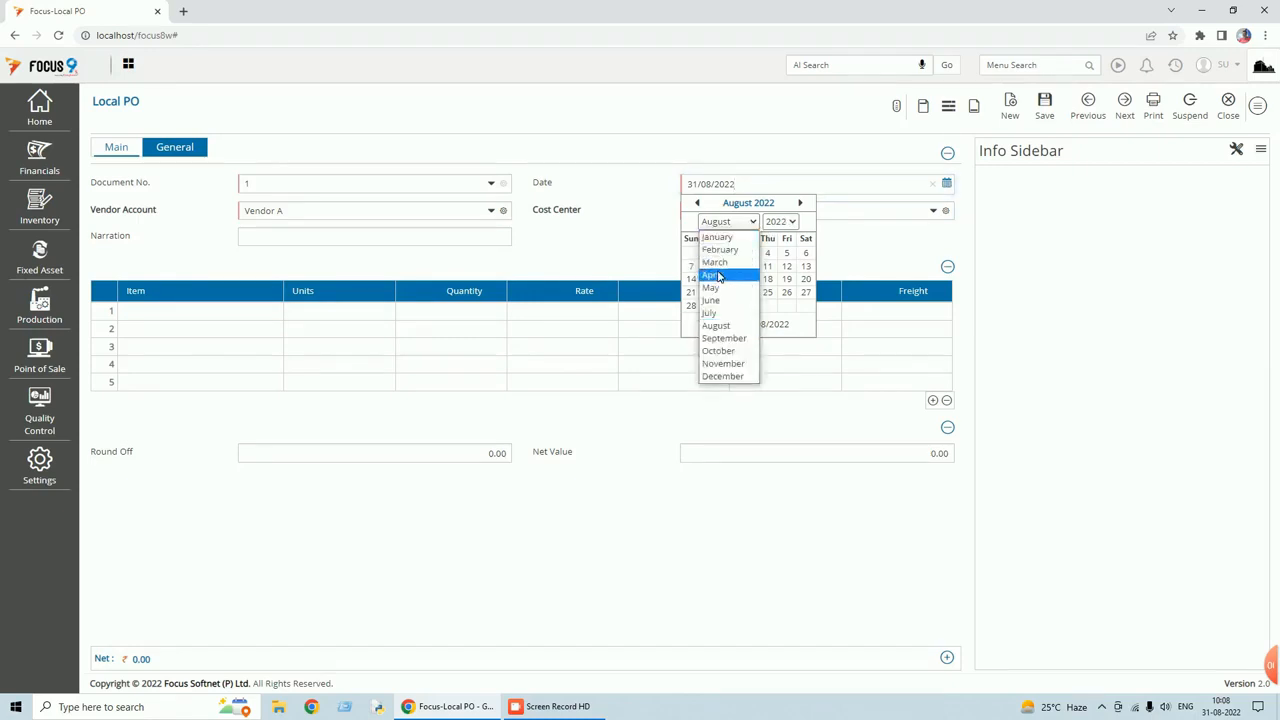
click(720, 274)
click(806, 253)
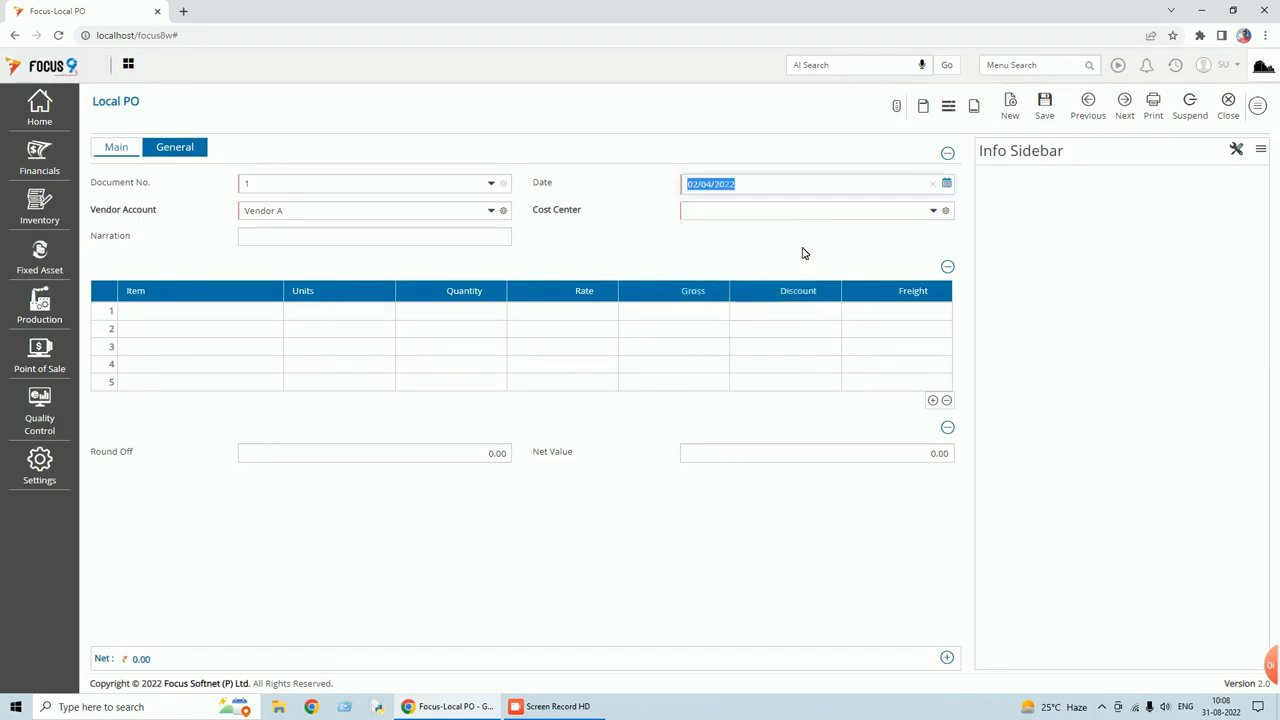
text(test)
key(Tab)
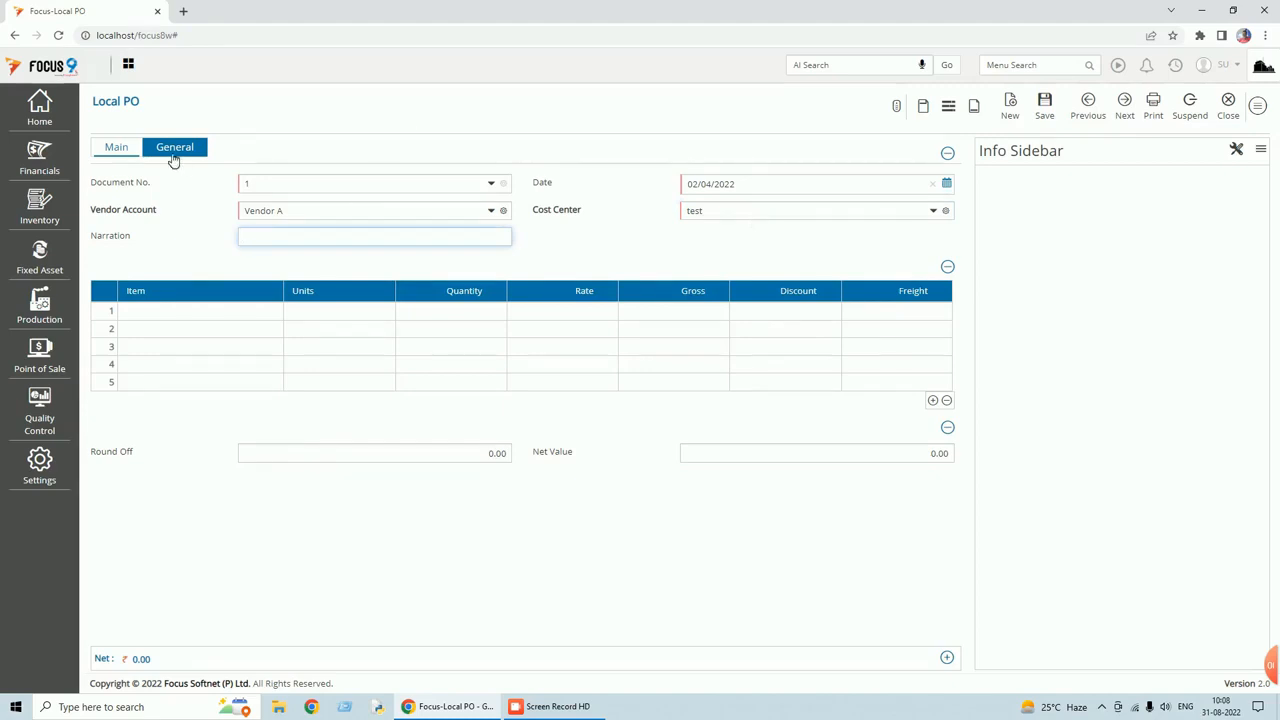
key(Tab)
click(245, 183)
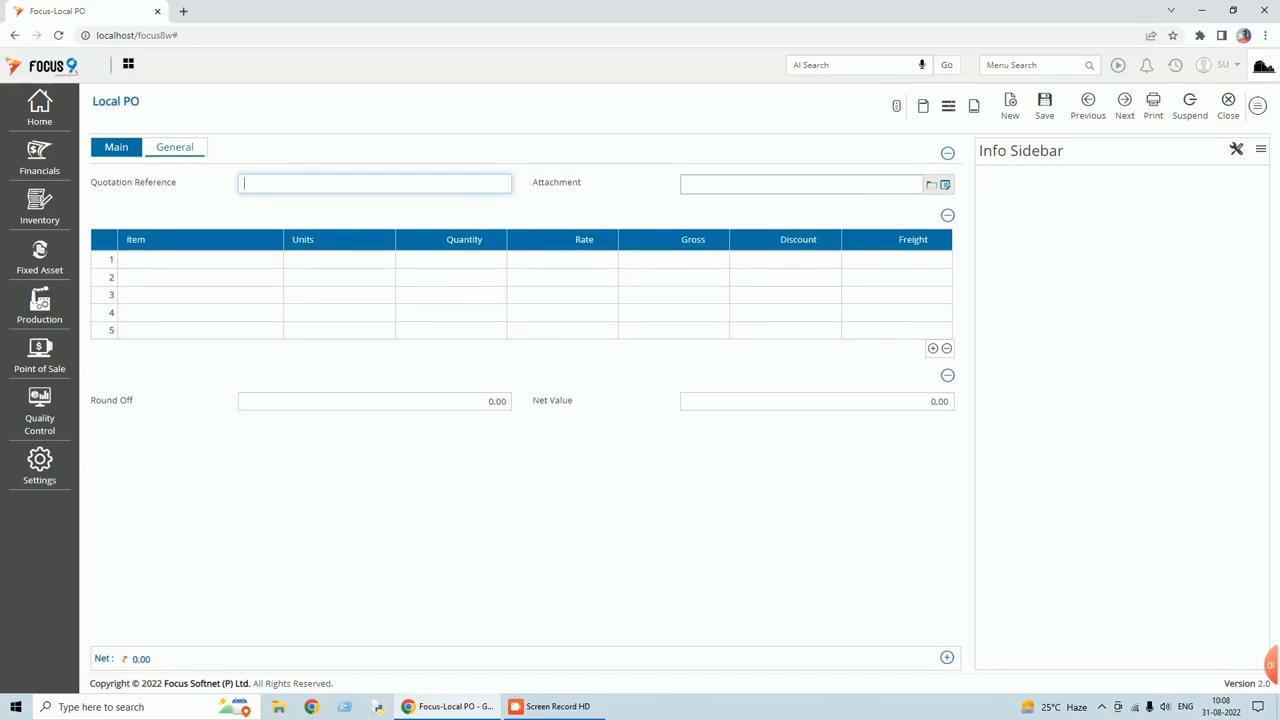
click(113, 147)
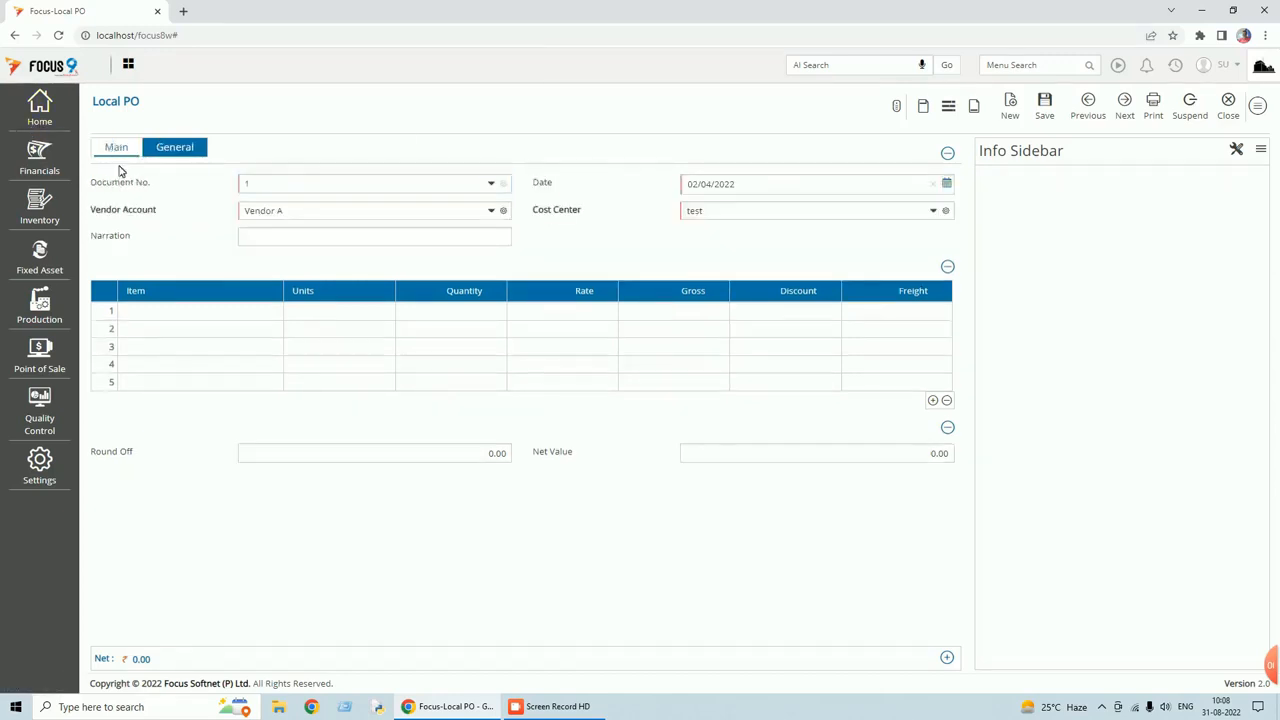
Add an FG Item line: quantity 10, rate 25, discount 10, freight 12.
click(168, 311)
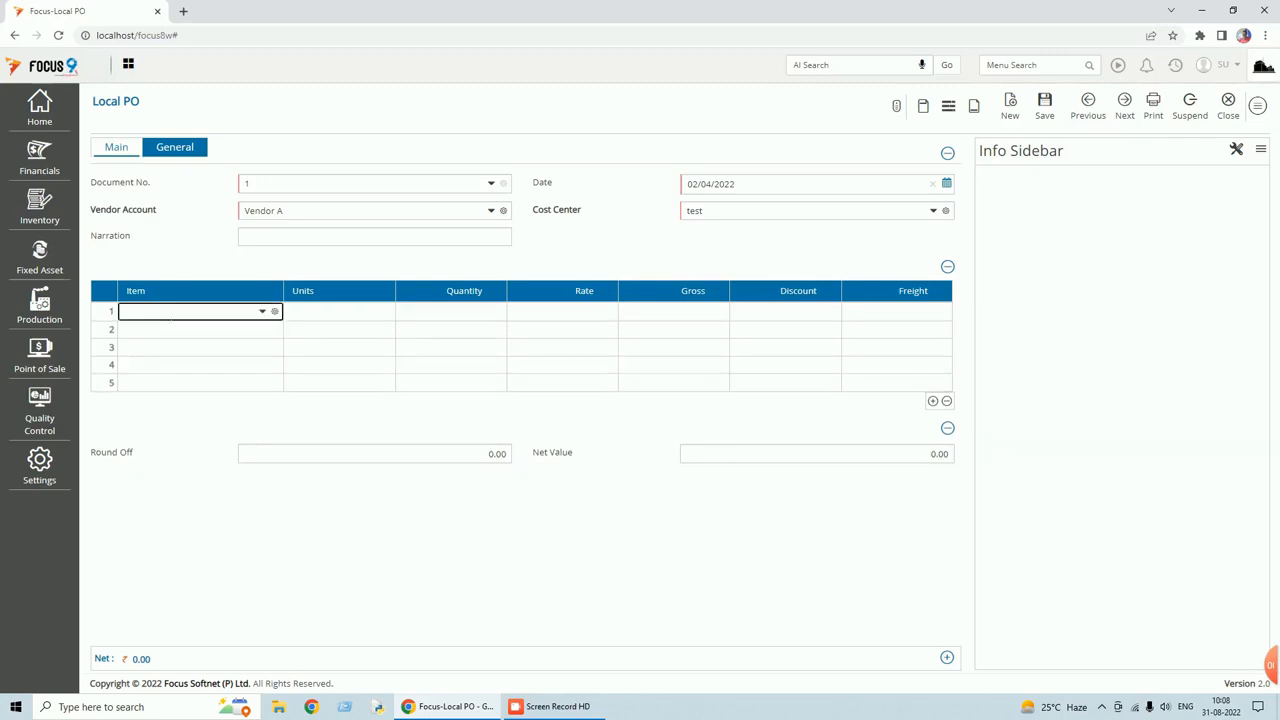
key(Tab)
text(10)
key(Tab)
text(25)
key(Tab)
key(Tab)
text(10)
key(Tab)
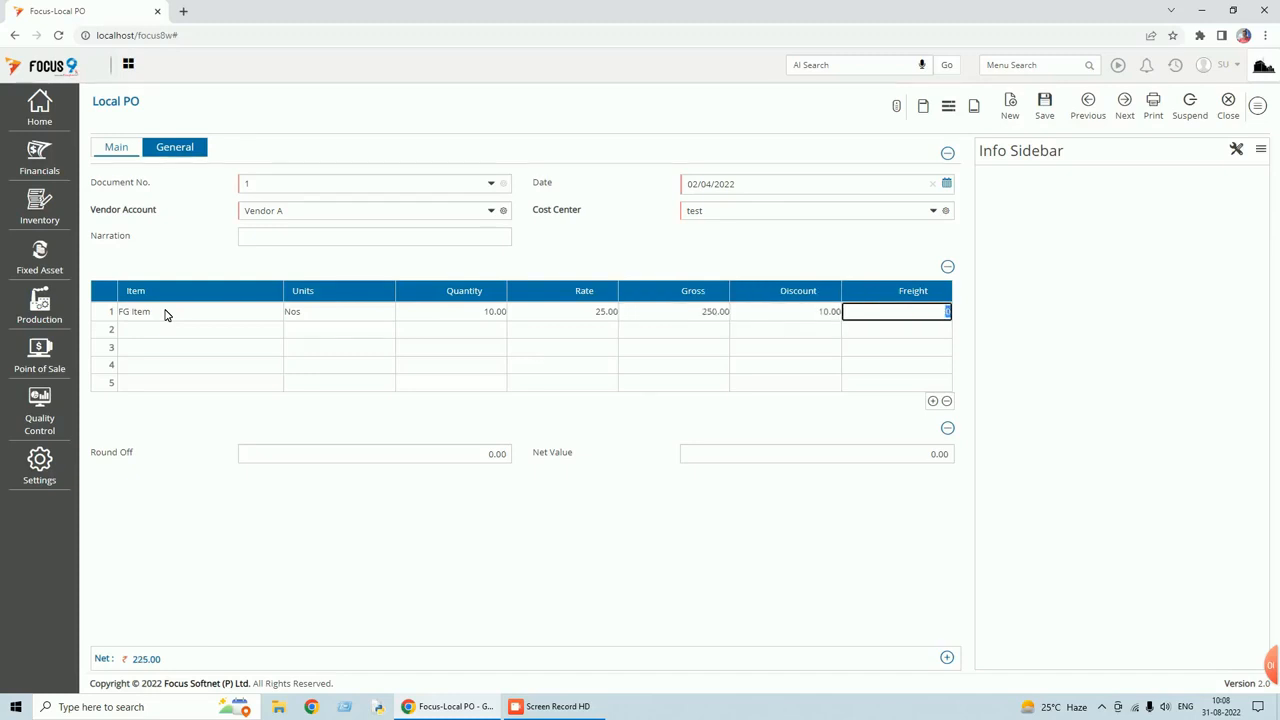
text(12)
key(Tab)
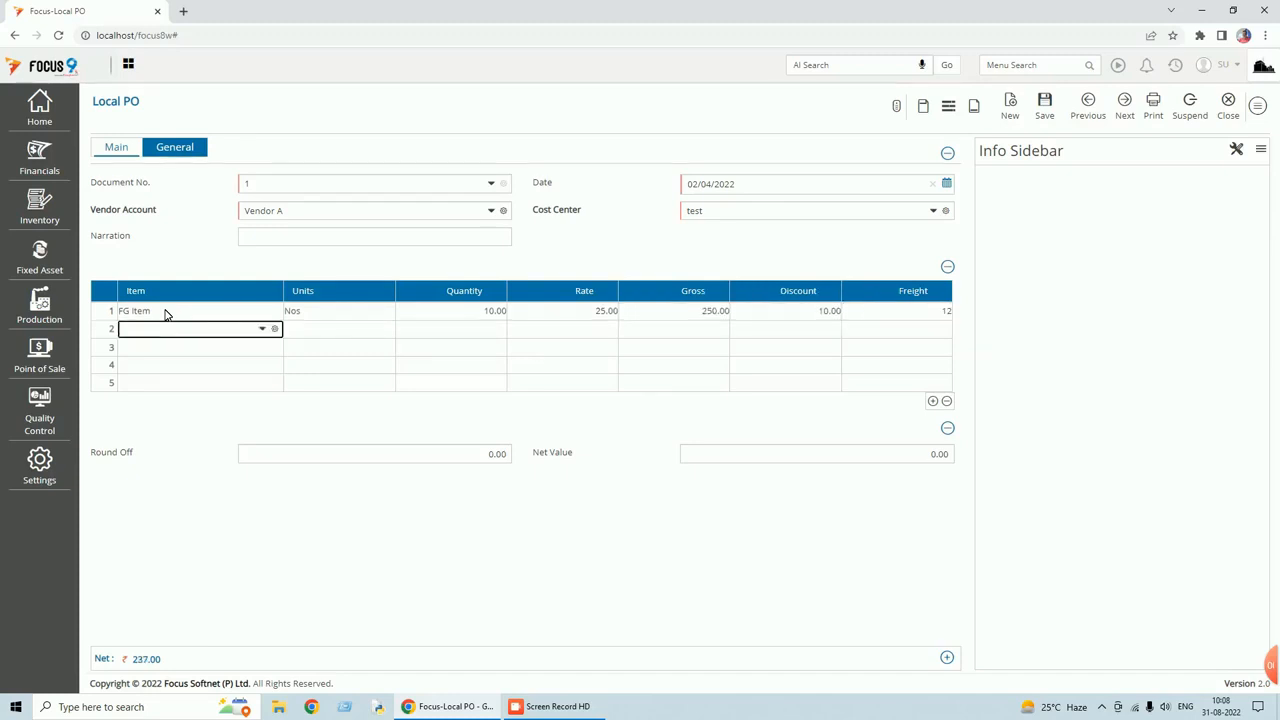
mouse_move(141, 661)
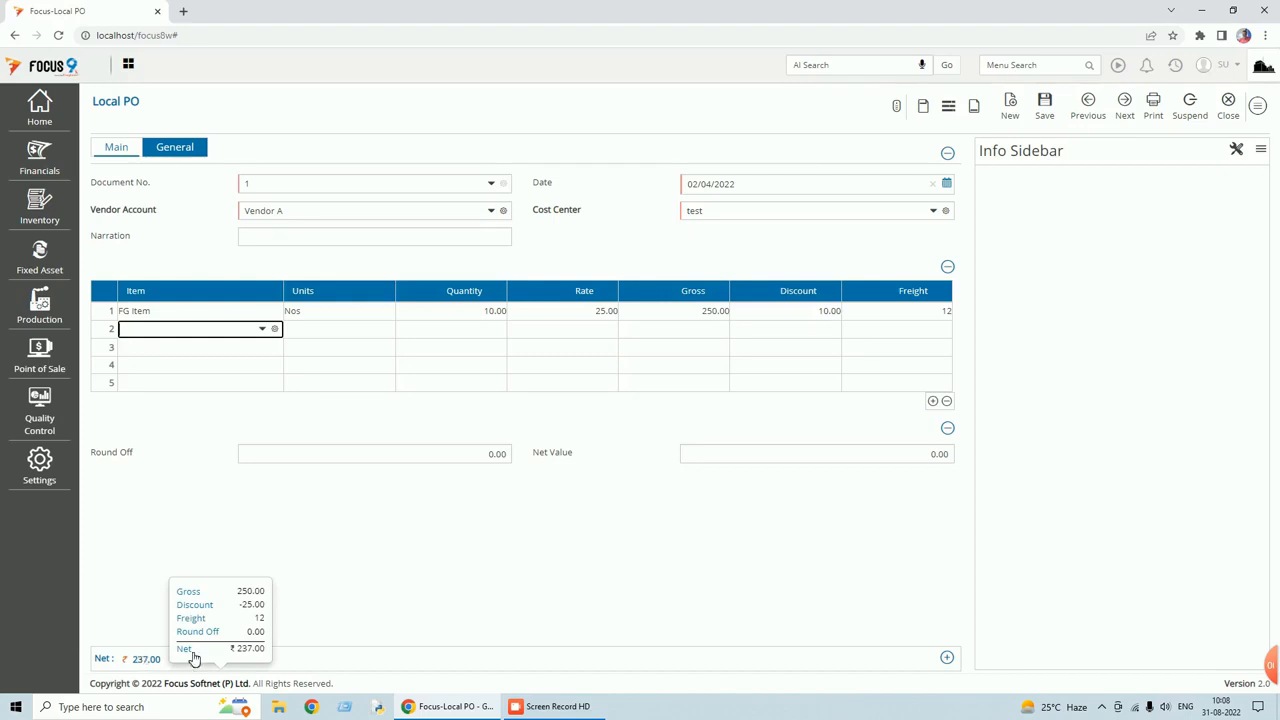
Set round off to -2.00, save the order, and reload it showing net 235.00.
click(449, 454)
key(BackSpace)
key(Tab)
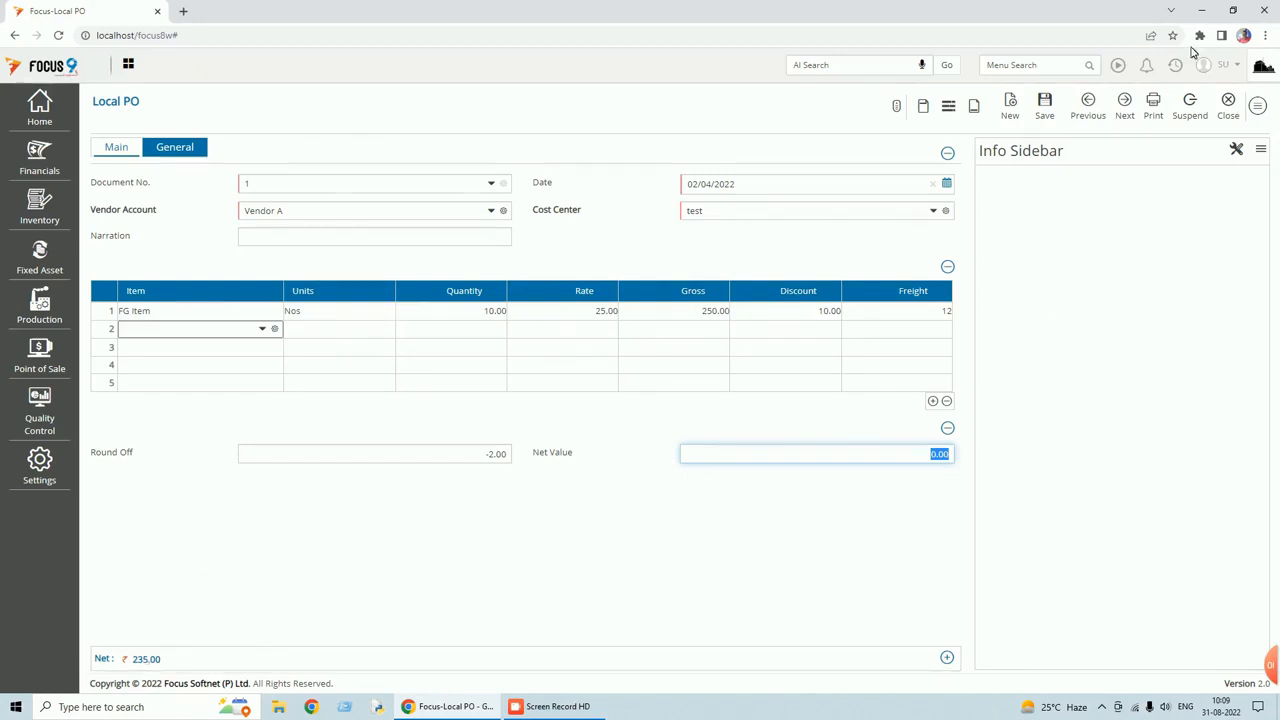
click(1052, 112)
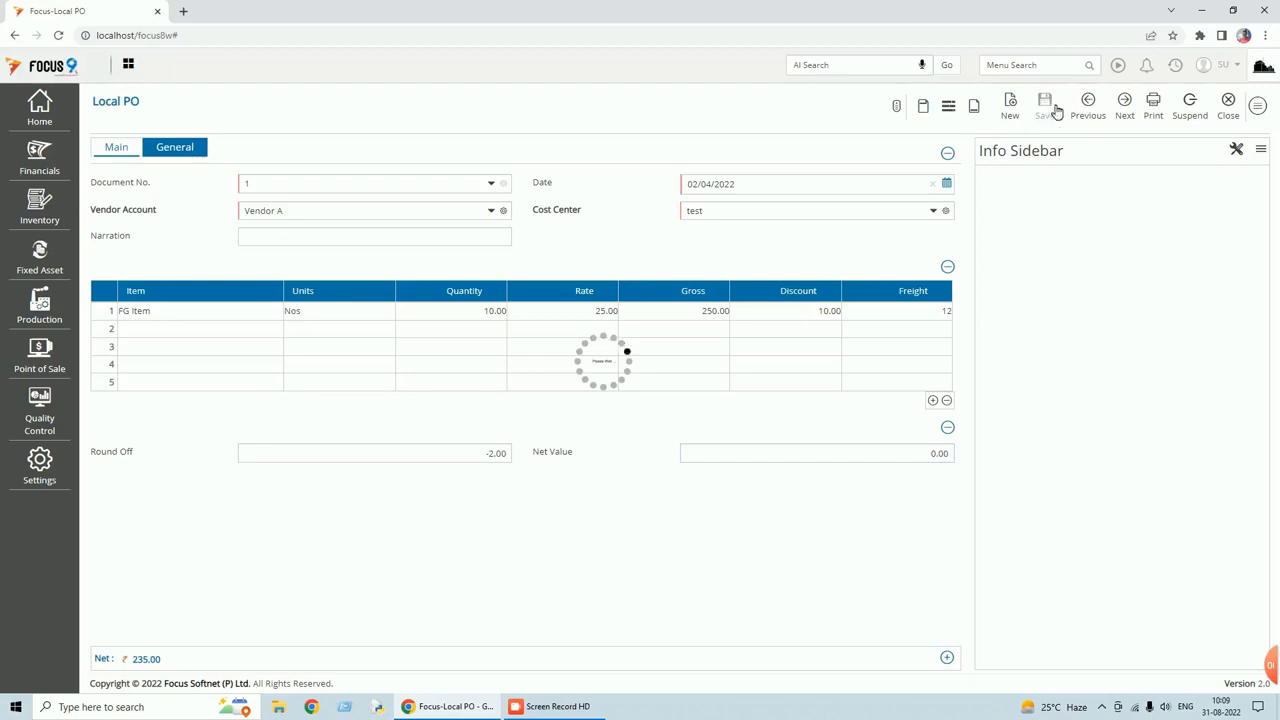
click(1094, 116)
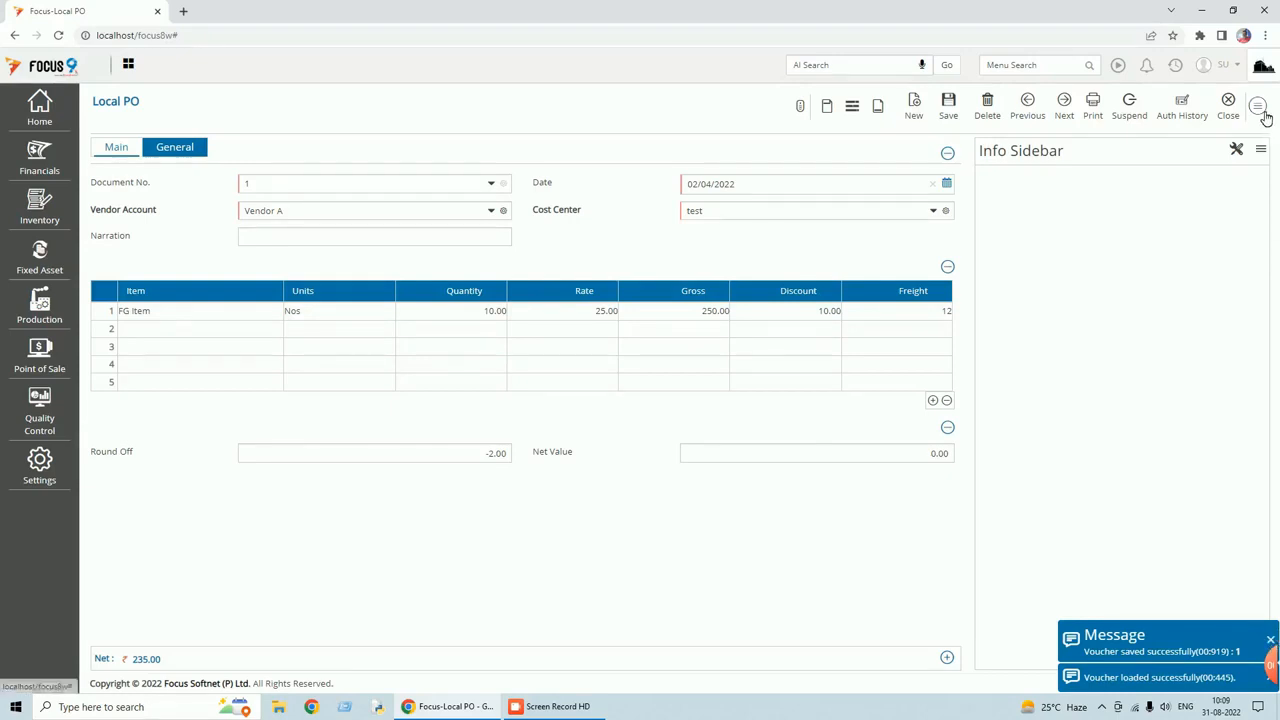
click(1262, 112)
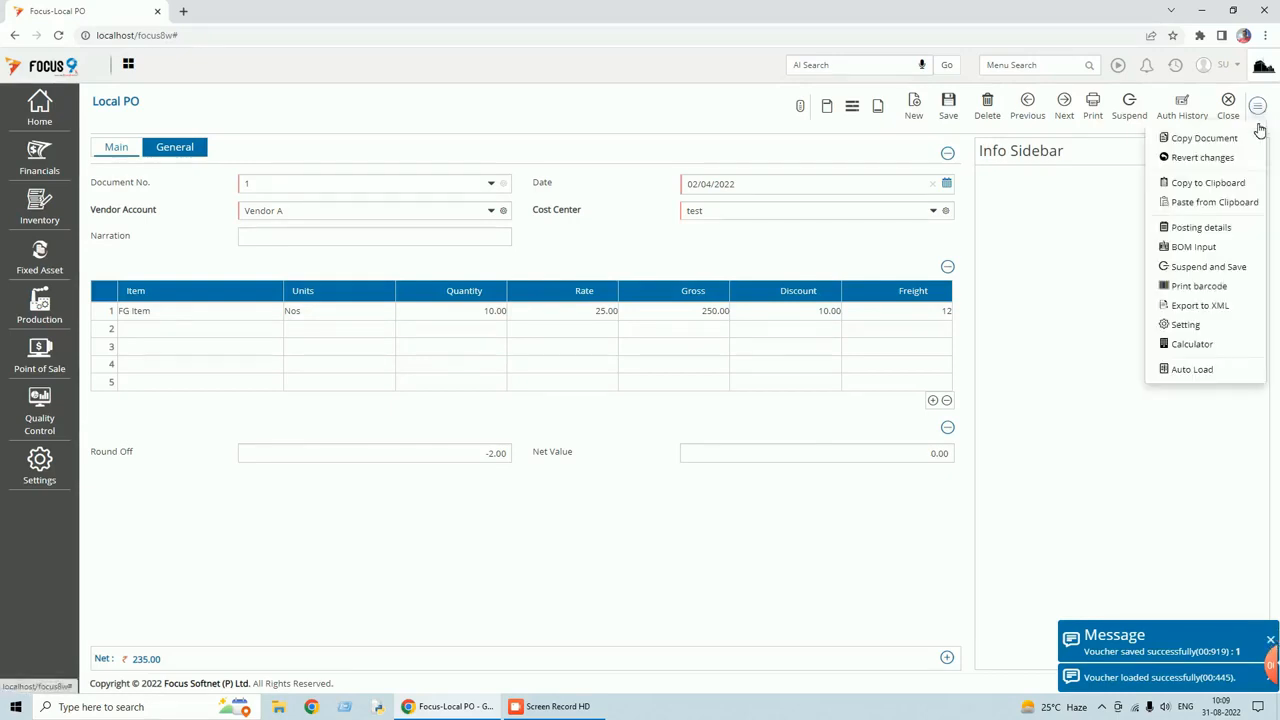
Open the Net Value footer field's preload formula in the Local PO screen settings.
click(1185, 326)
click(586, 143)
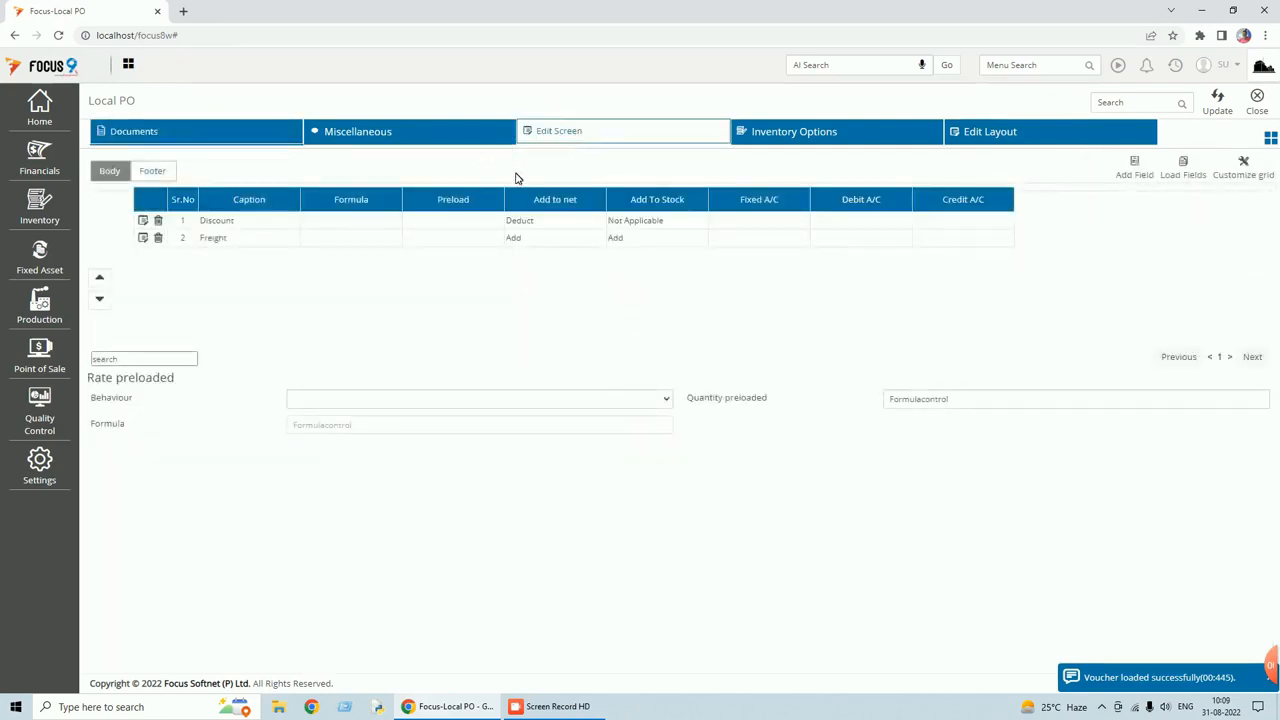
click(166, 174)
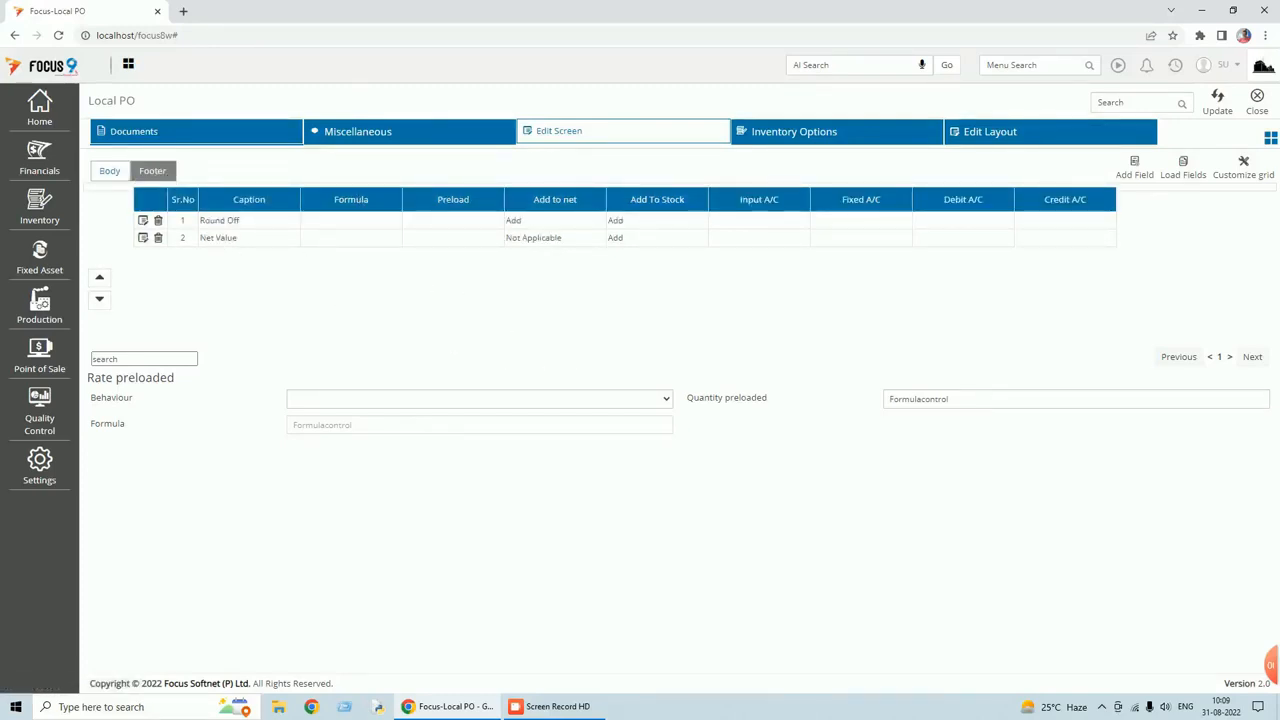
click(143, 238)
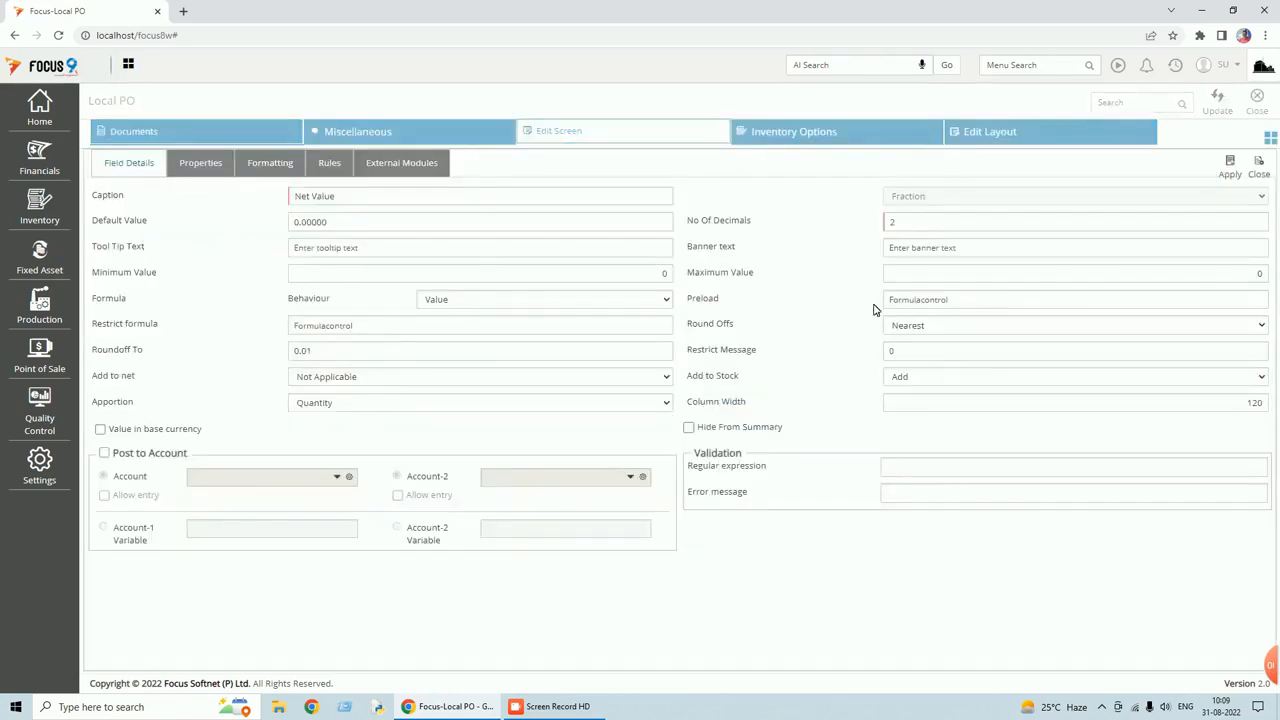
click(918, 300)
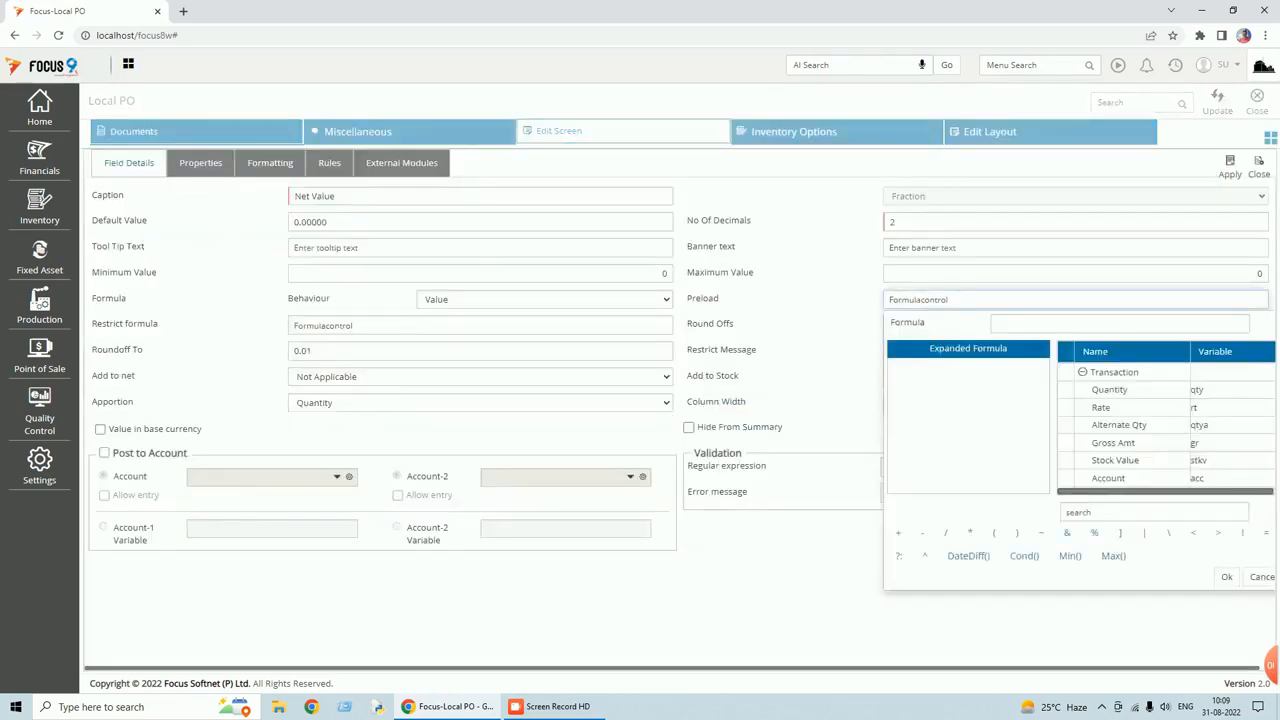
Search the formula variables for gros, disc and frei, then reopen the Preload formula editor.
click(1066, 512)
text(gros)
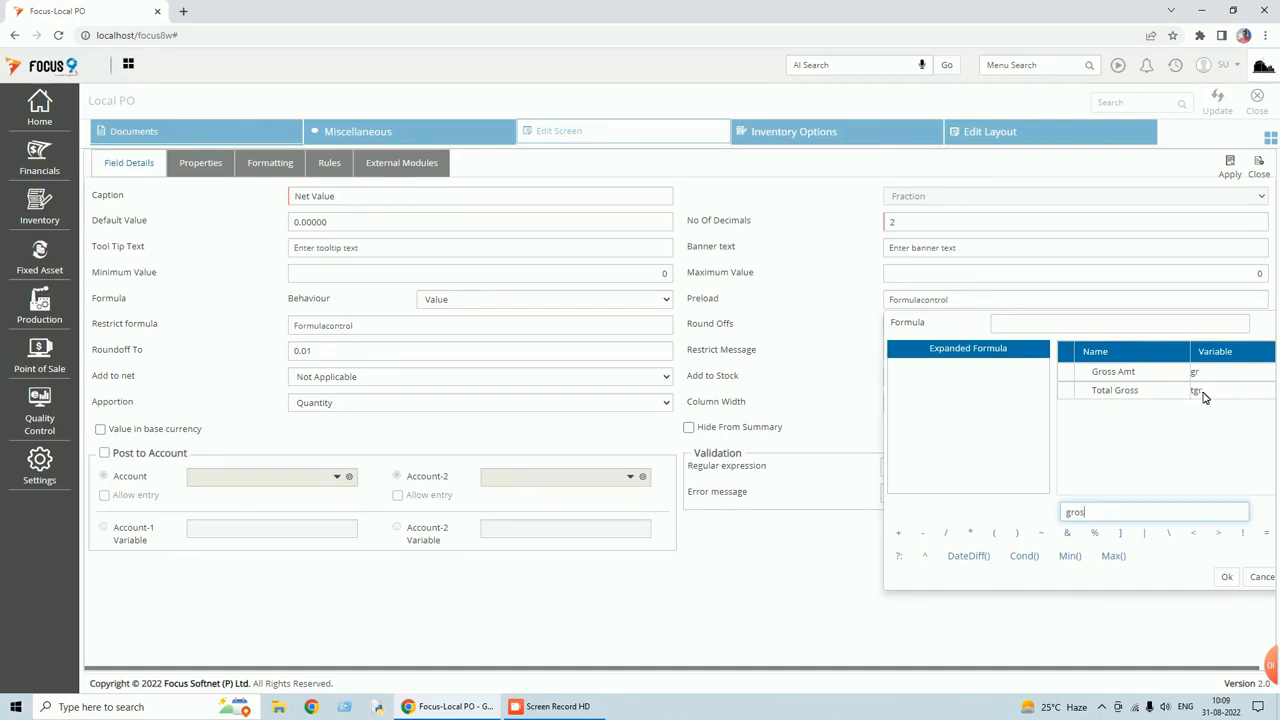
key(BackSpace)
key(BackSpace)
key(BackSpace)
key(BackSpace)
text(d)
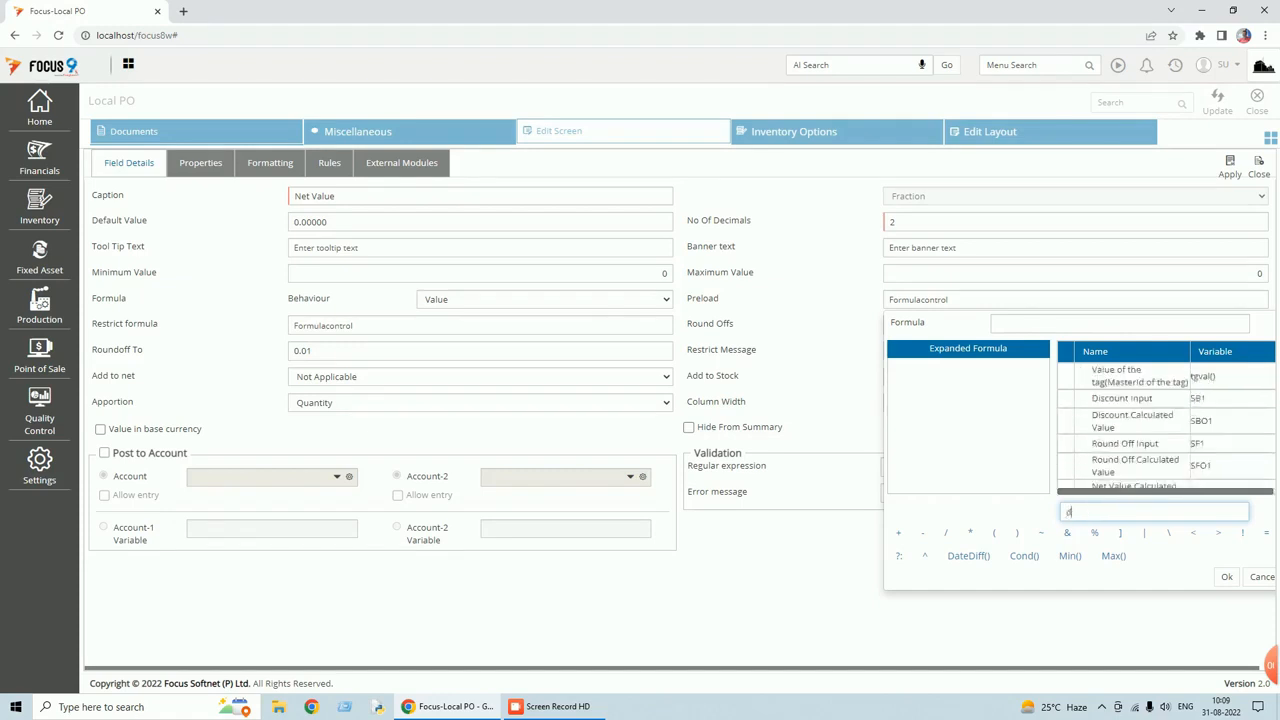
text(isc)
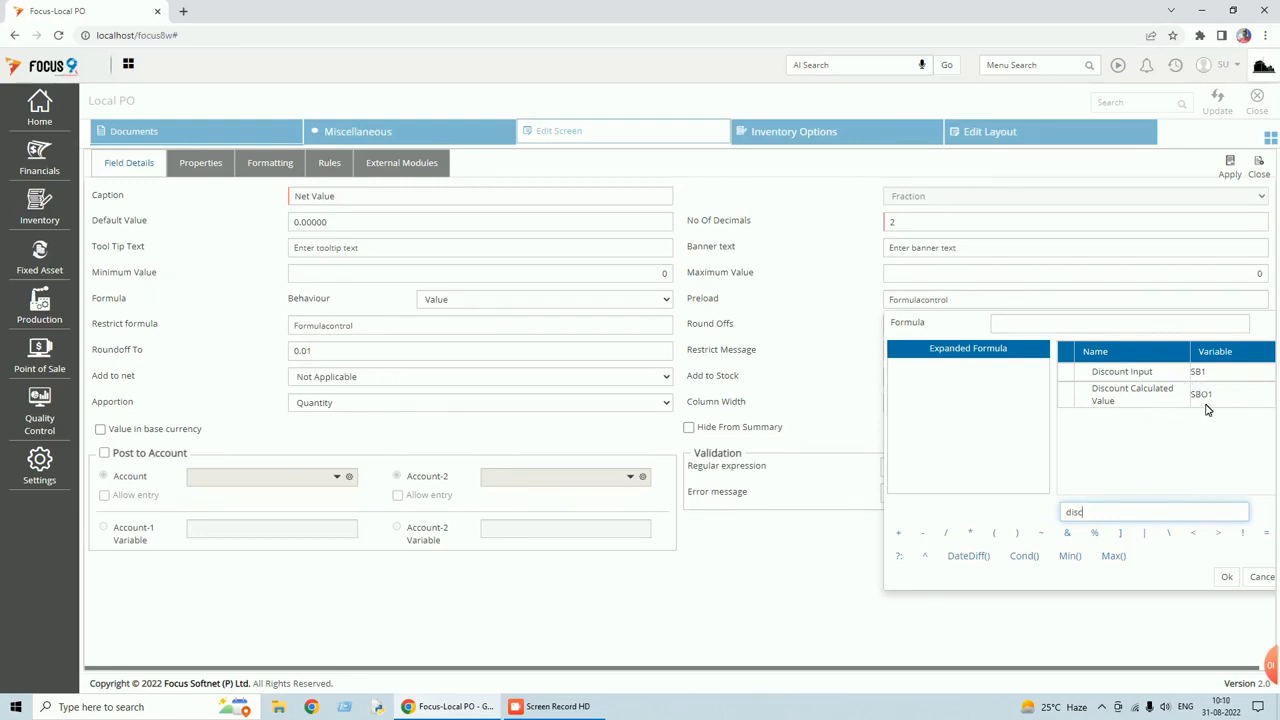
key(BackSpace)
key(BackSpace)
key(BackSpace)
text(frei)
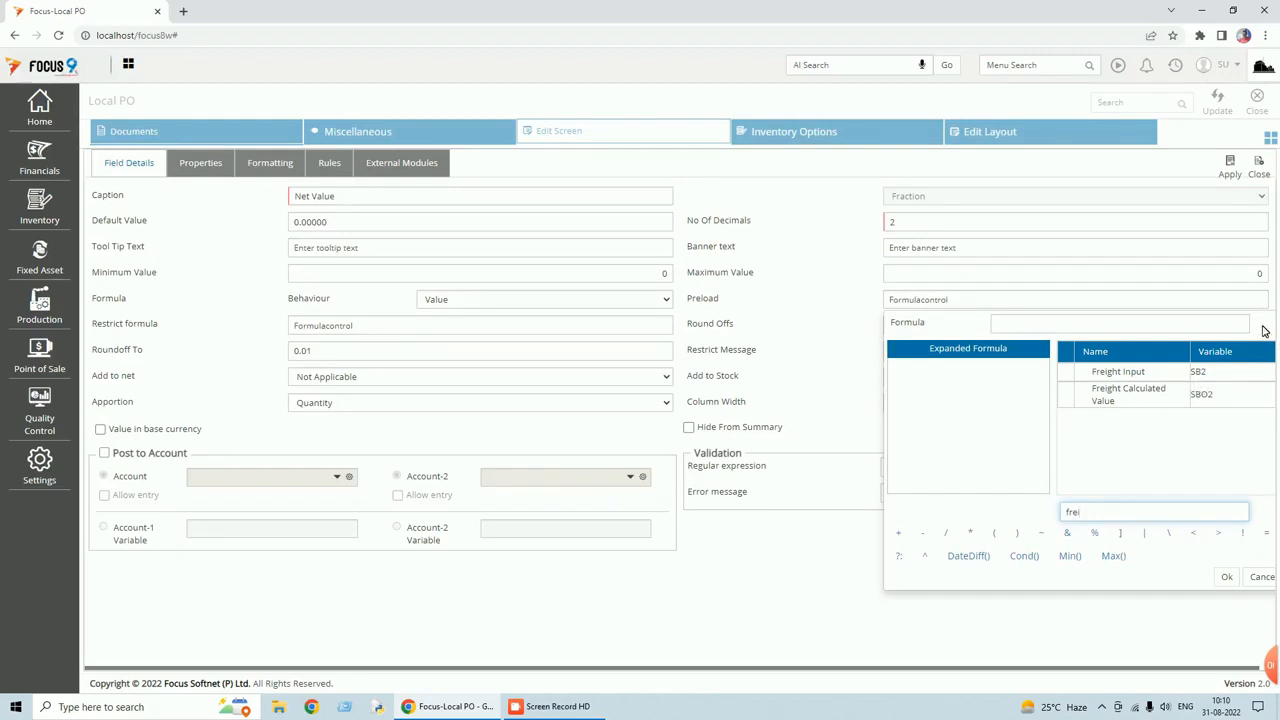
key(Tab)
click(1262, 577)
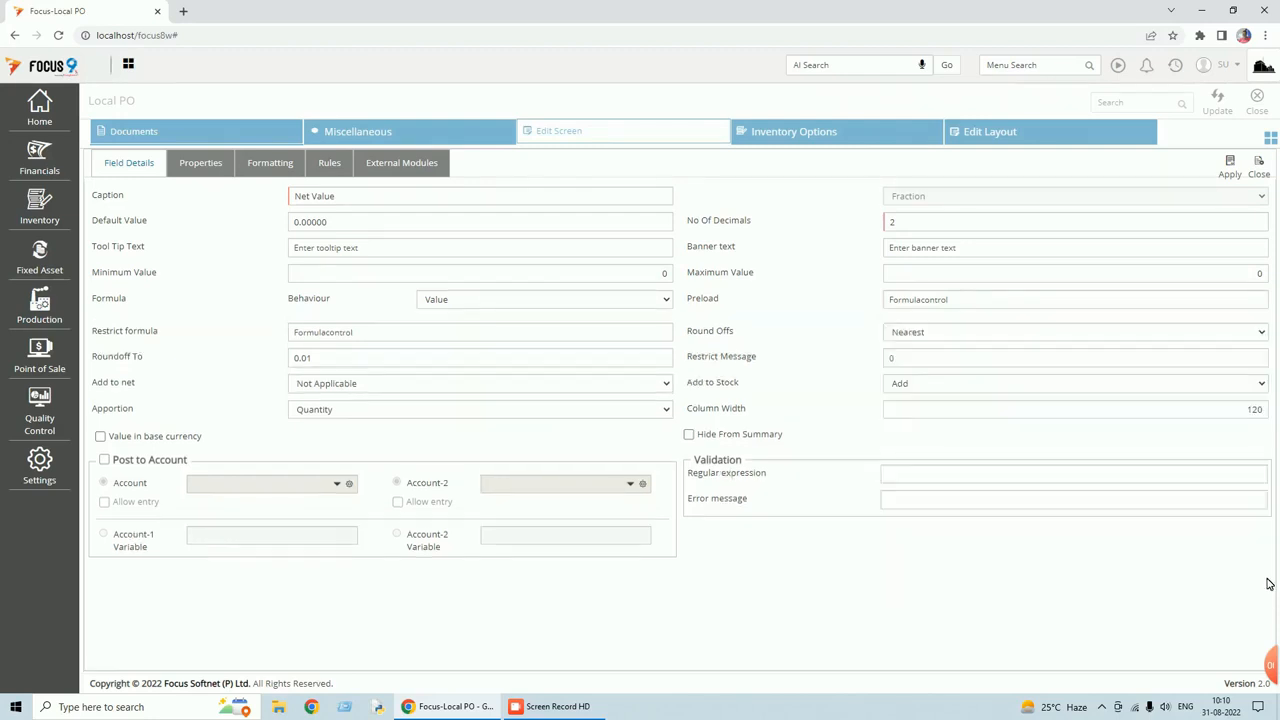
click(905, 296)
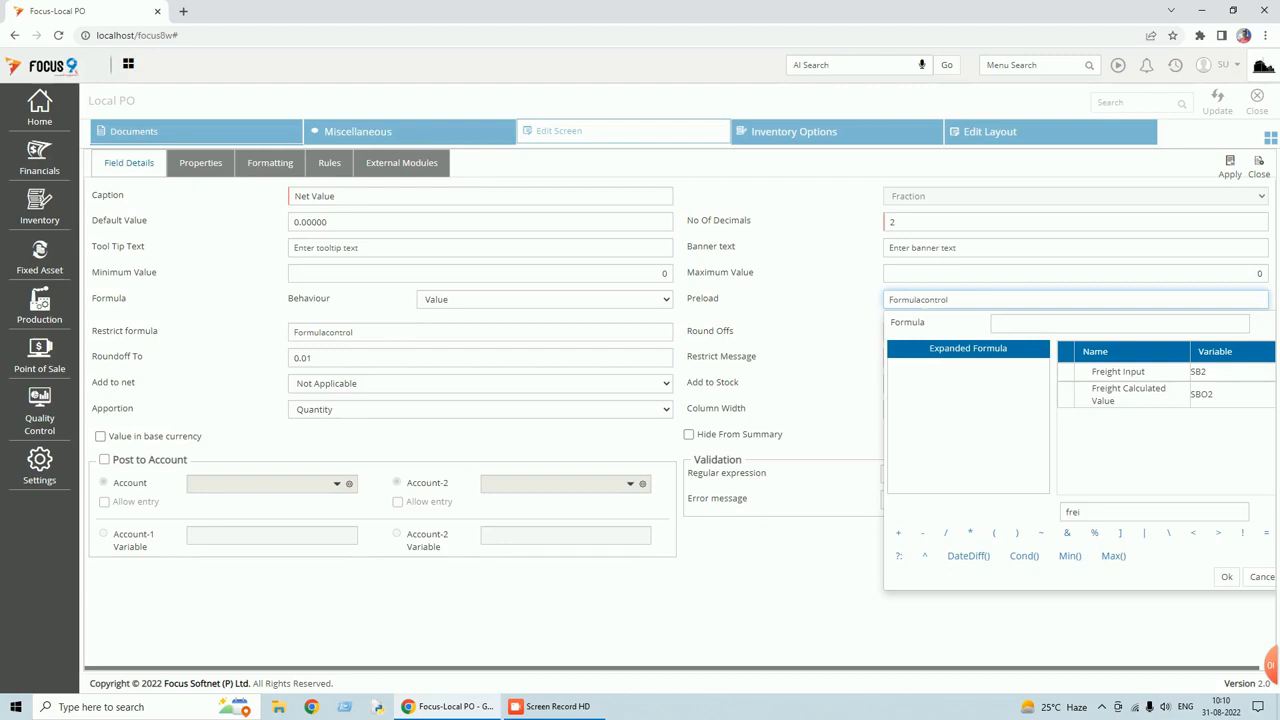
Enter &TGR+TSBO1+TSBO2+SFO1 as the Net Value preload formula and confirm it.
text(&TGR+TS)
text(BO1+SB)
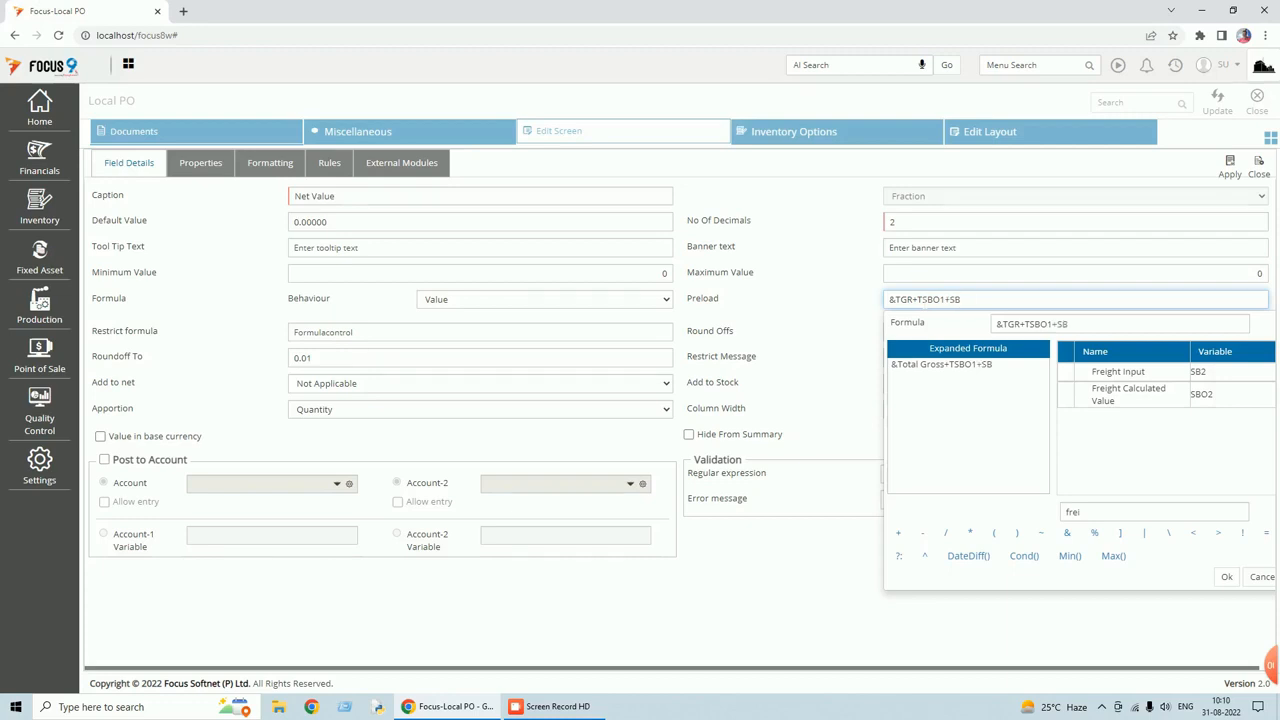
key(BackSpace)
text(SBO2)
text(+)
double_click(1078, 511)
text(ROUND)
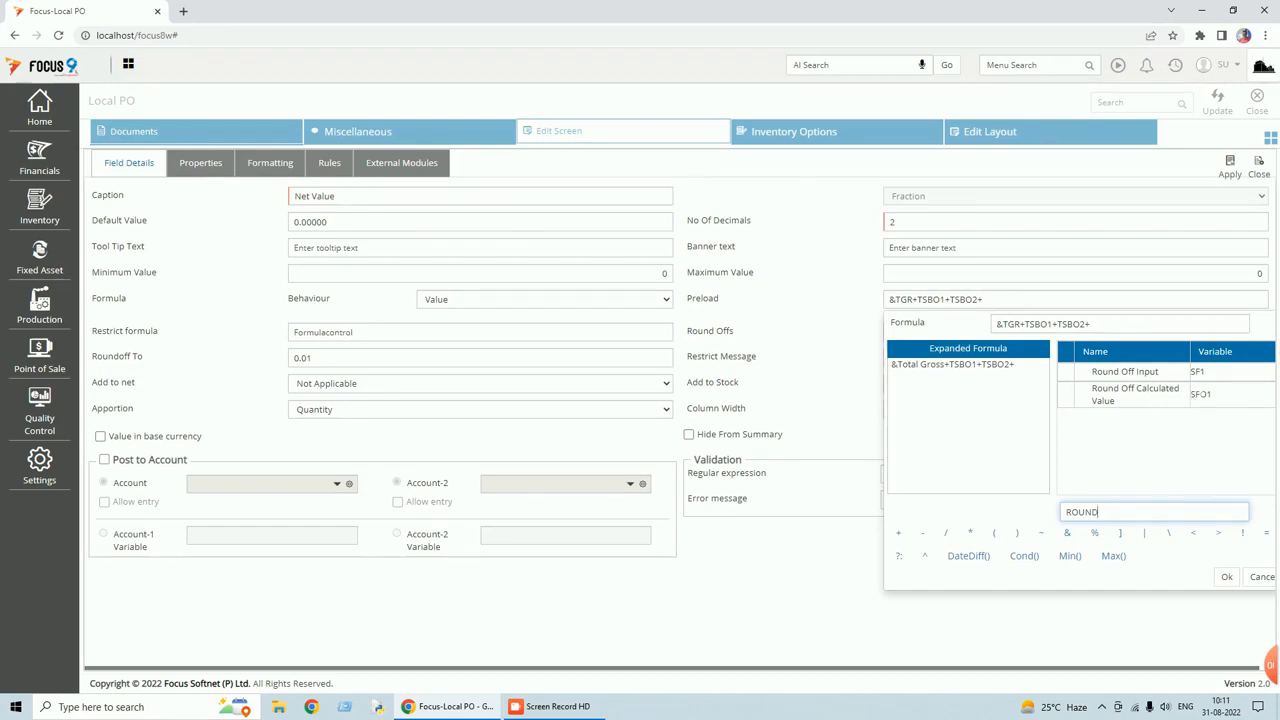
key(Tab)
click(1112, 324)
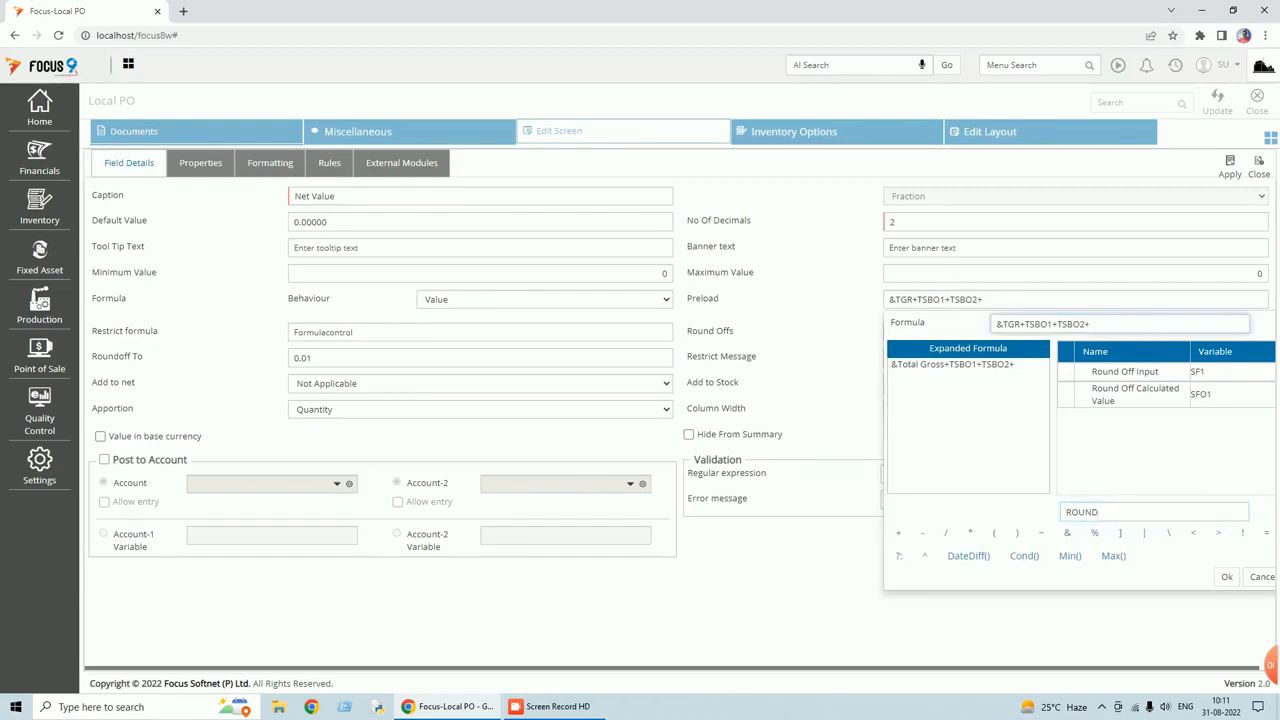
text(O1)
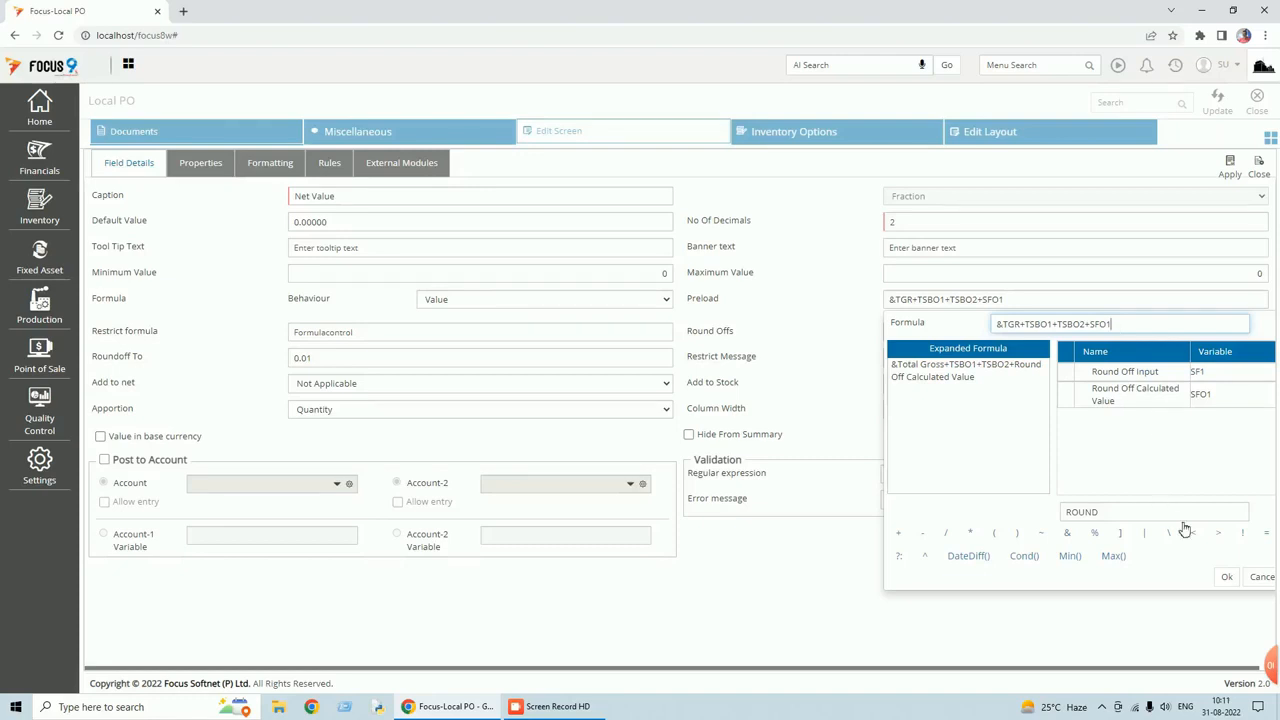
click(1226, 576)
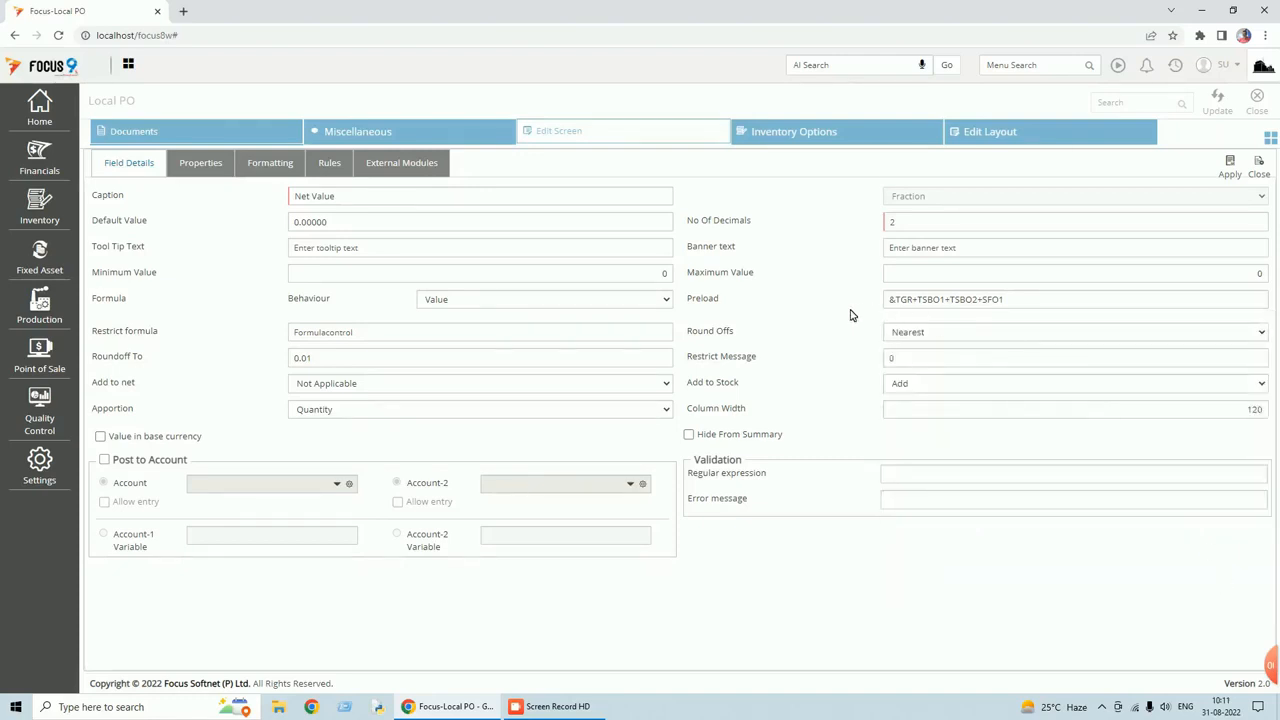
Save the Net Value field changes and the updated Local PO document settings.
click(1231, 174)
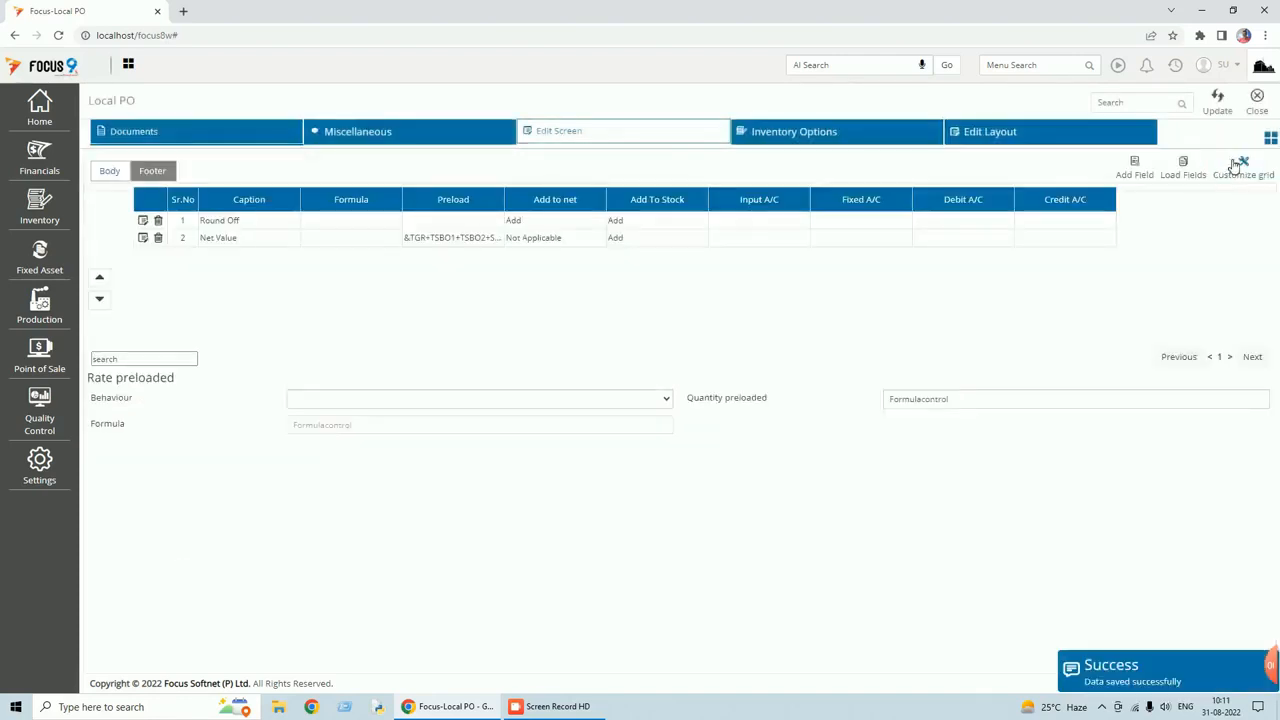
click(1217, 104)
click(1258, 102)
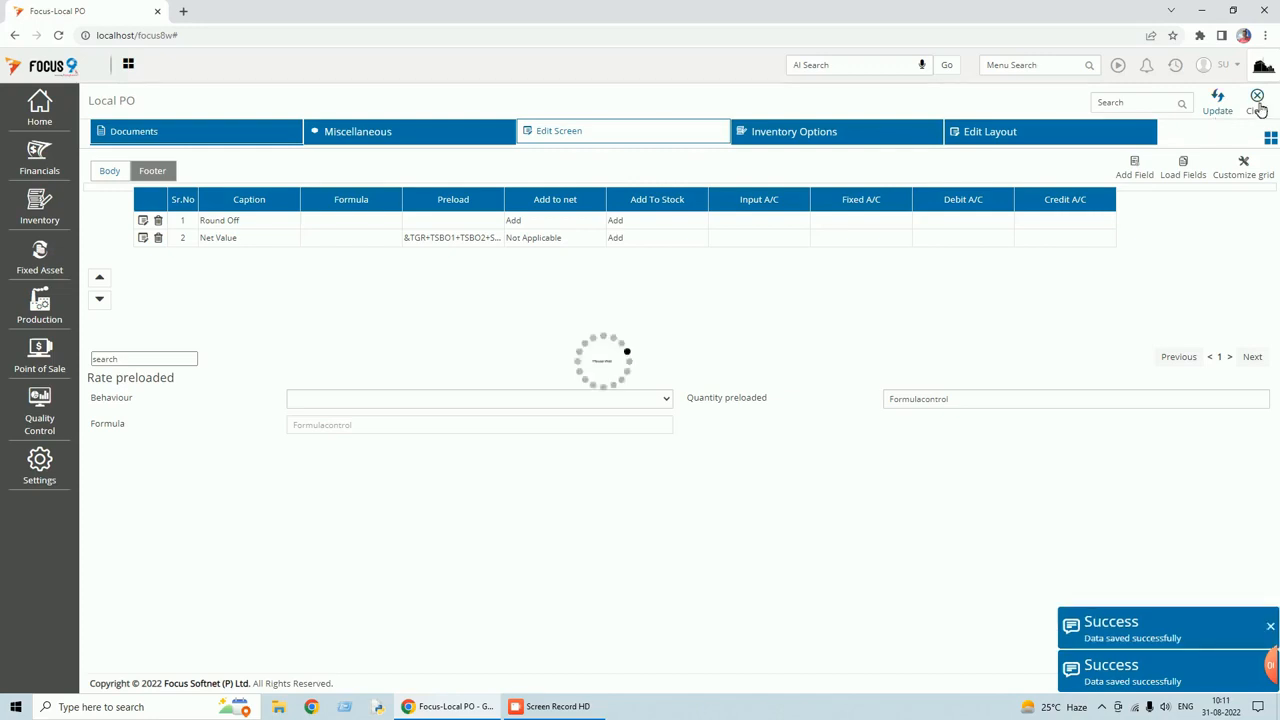
Reopen the saved purchase order and confirm its Net Value now shows 285.00.
double_click(600, 208)
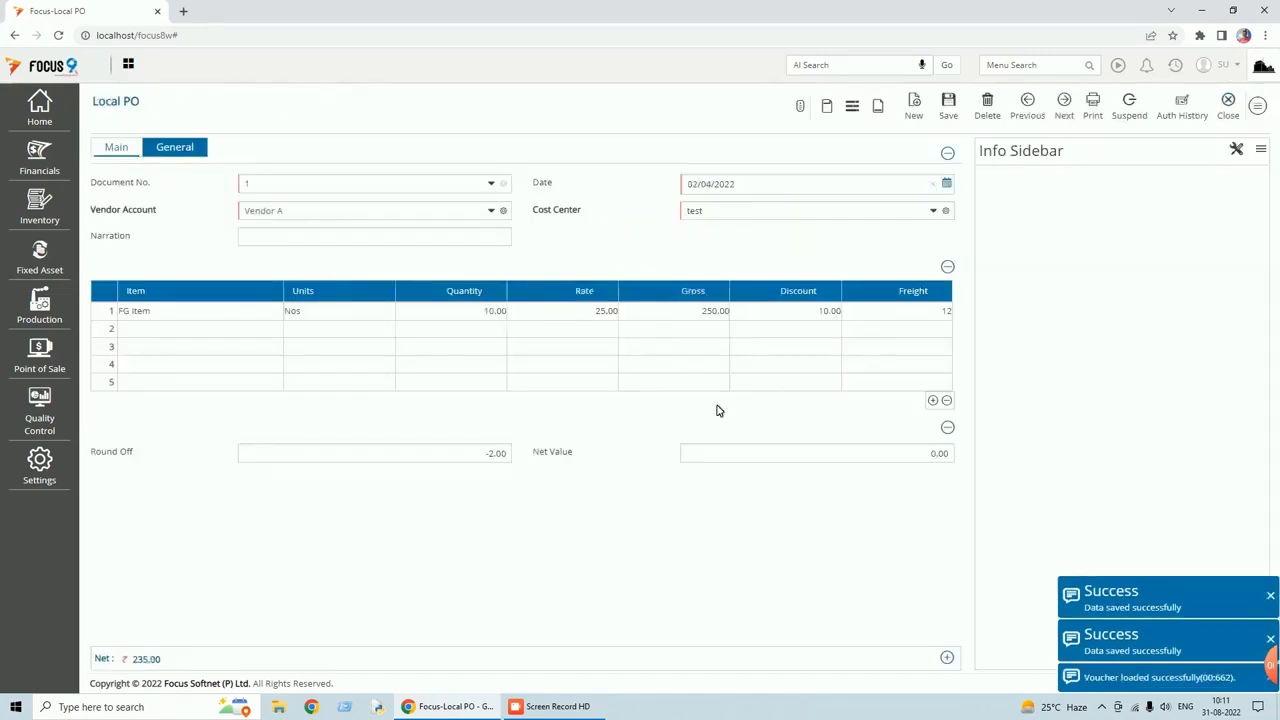
click(817, 454)
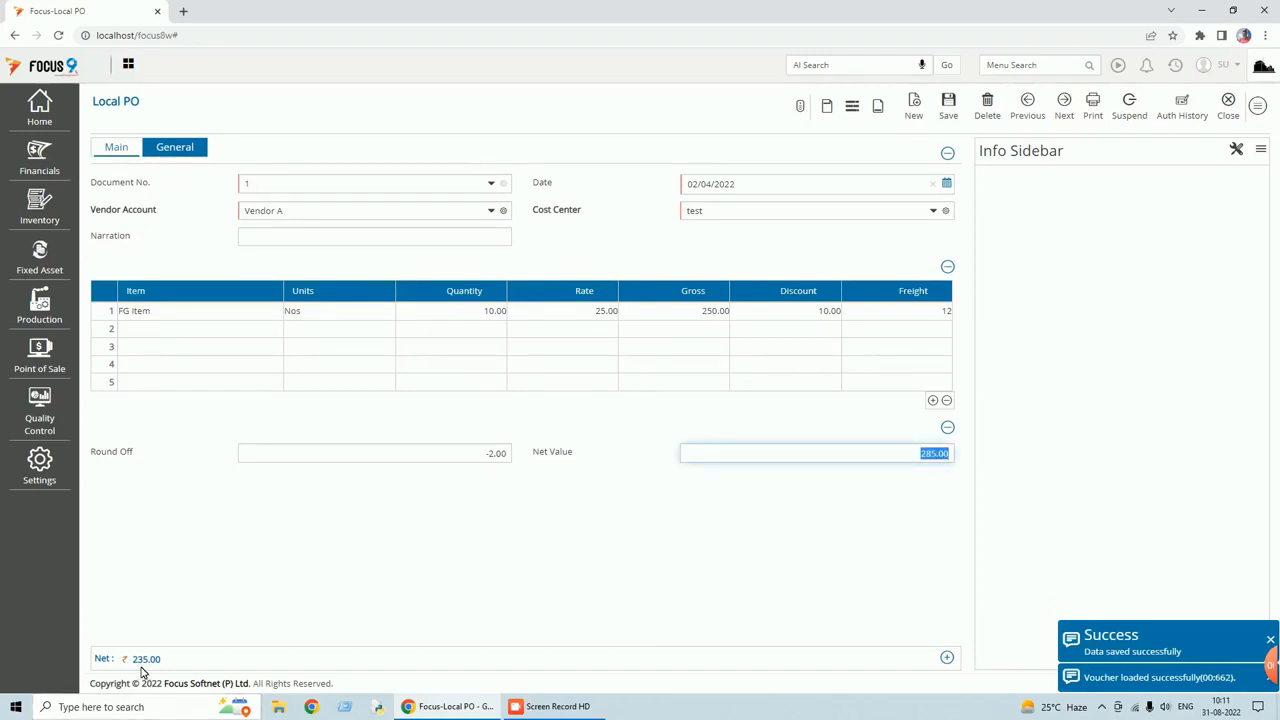
mouse_move(145, 662)
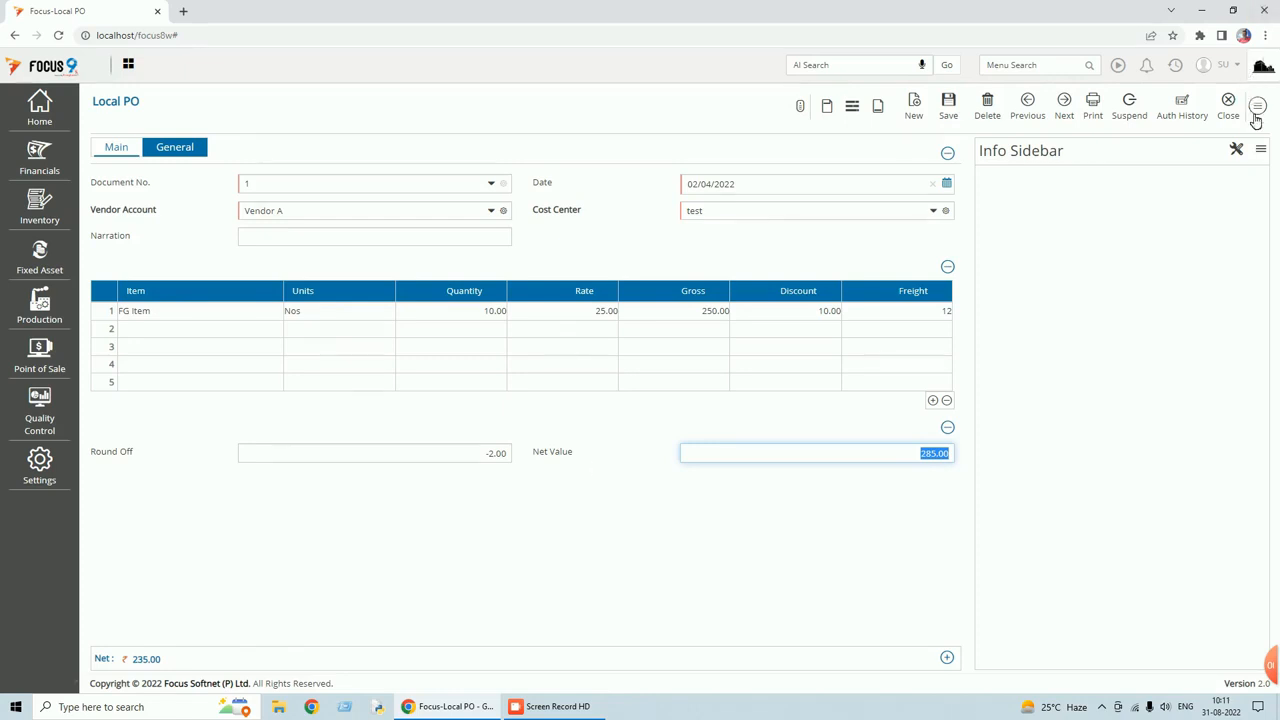
Discard the unsaved voucher changes and edit the Local PO footer's Net Value field.
click(1261, 110)
click(1186, 325)
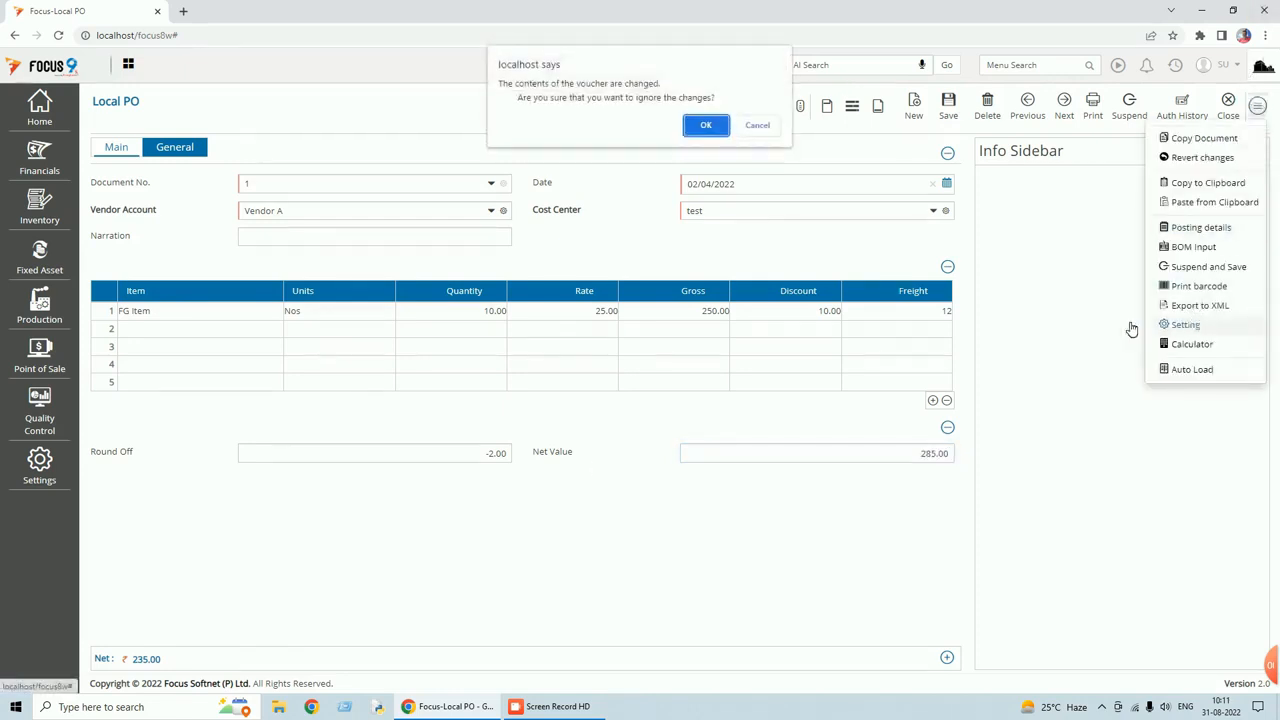
click(706, 126)
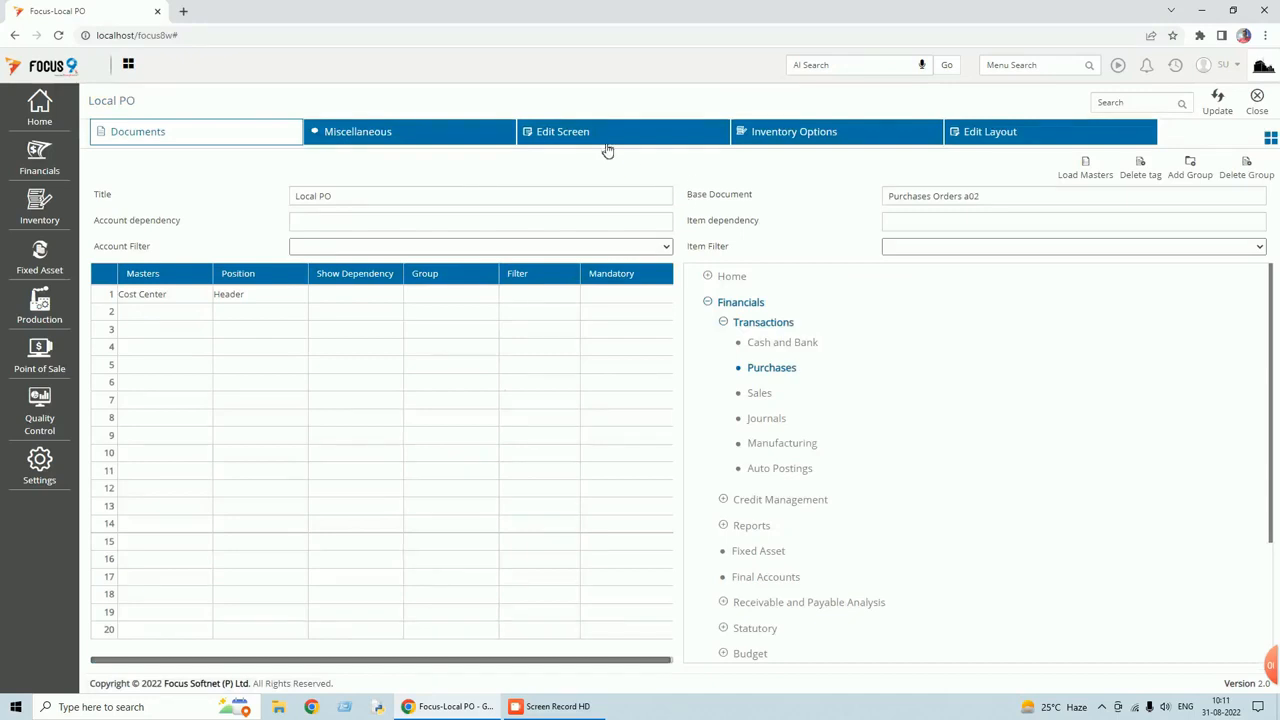
click(606, 146)
click(152, 172)
click(143, 238)
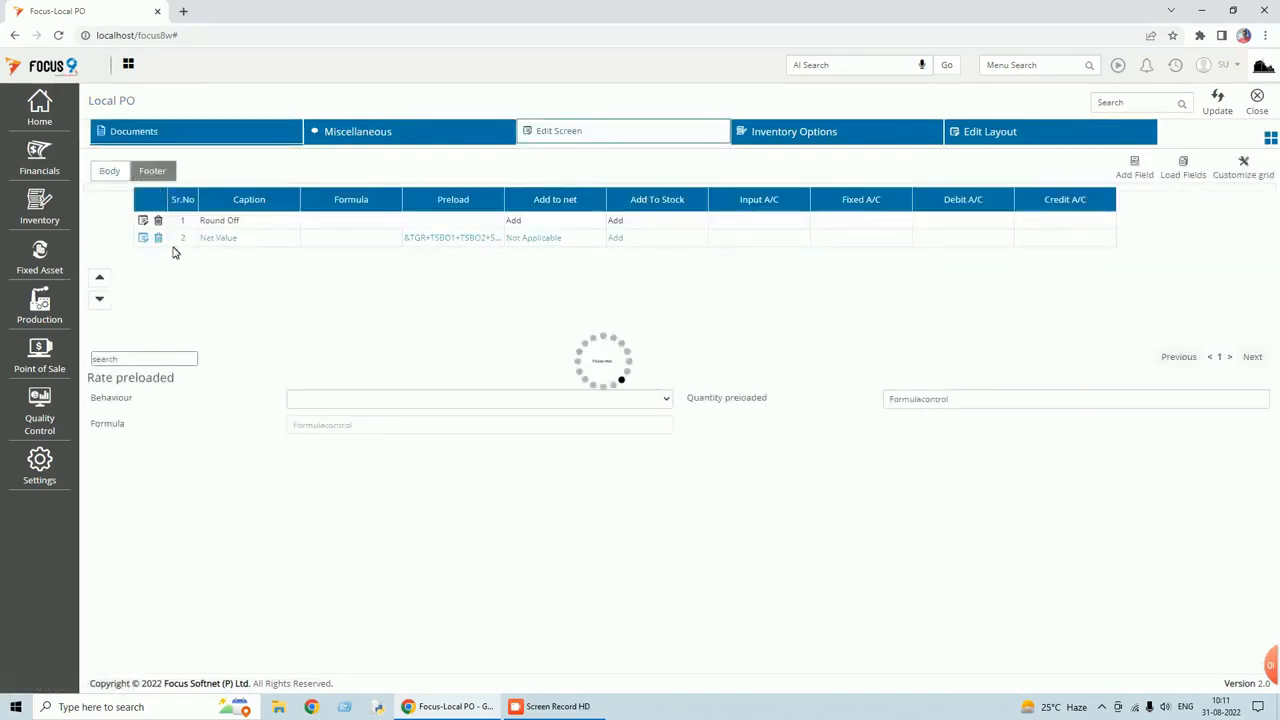
Change Net Value's preload to &TGR-TSBO1+TSBO2+SFO1, then reopen voucher 1 showing 235.00.
click(917, 299)
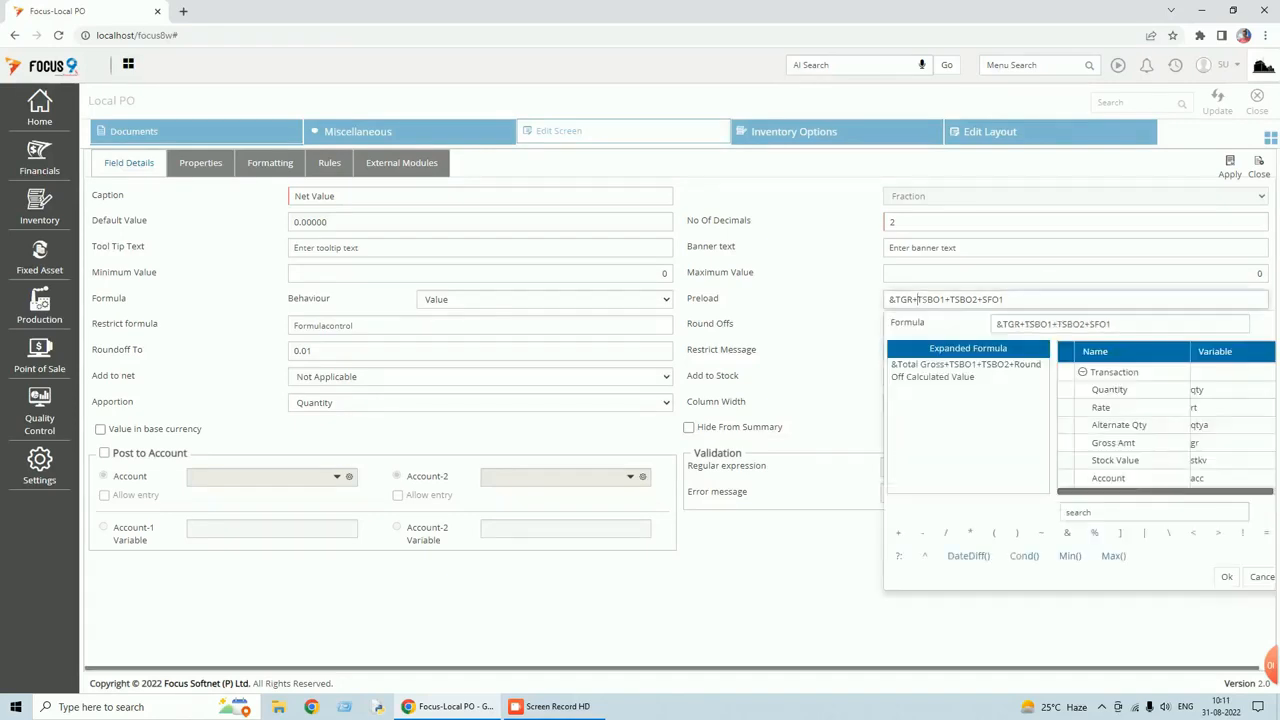
key(BackSpace)
text(-)
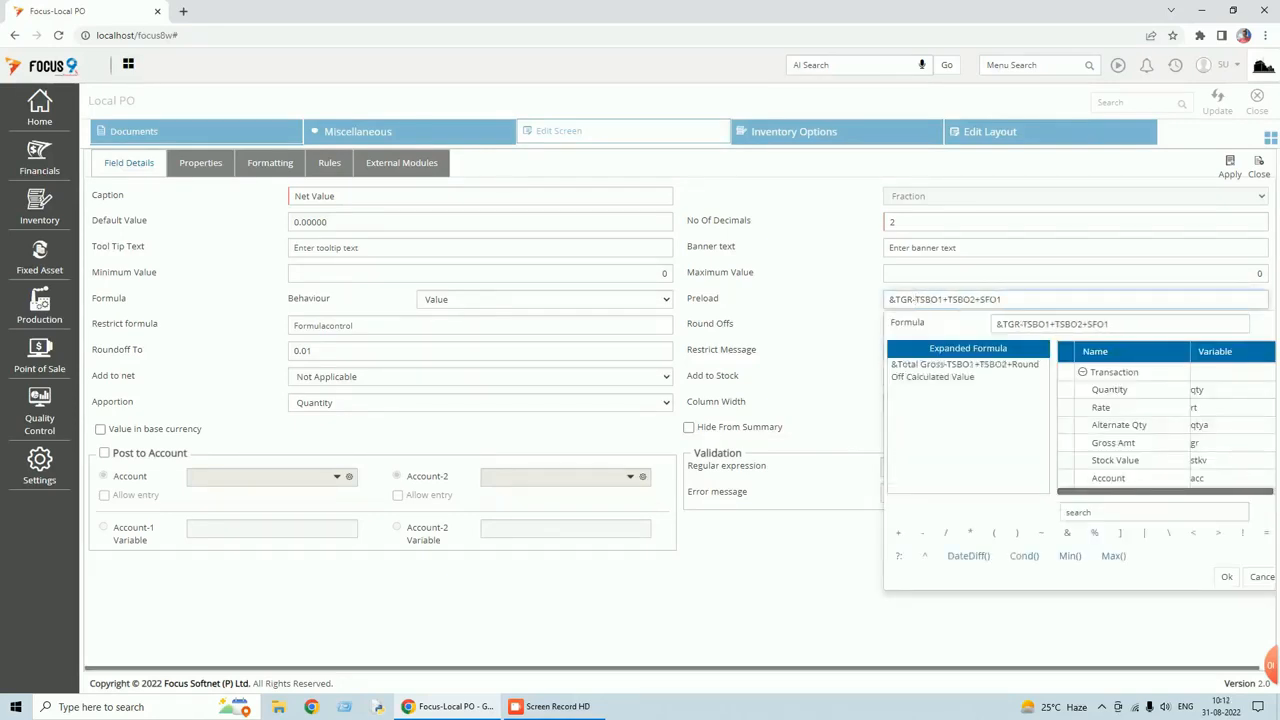
click(1227, 577)
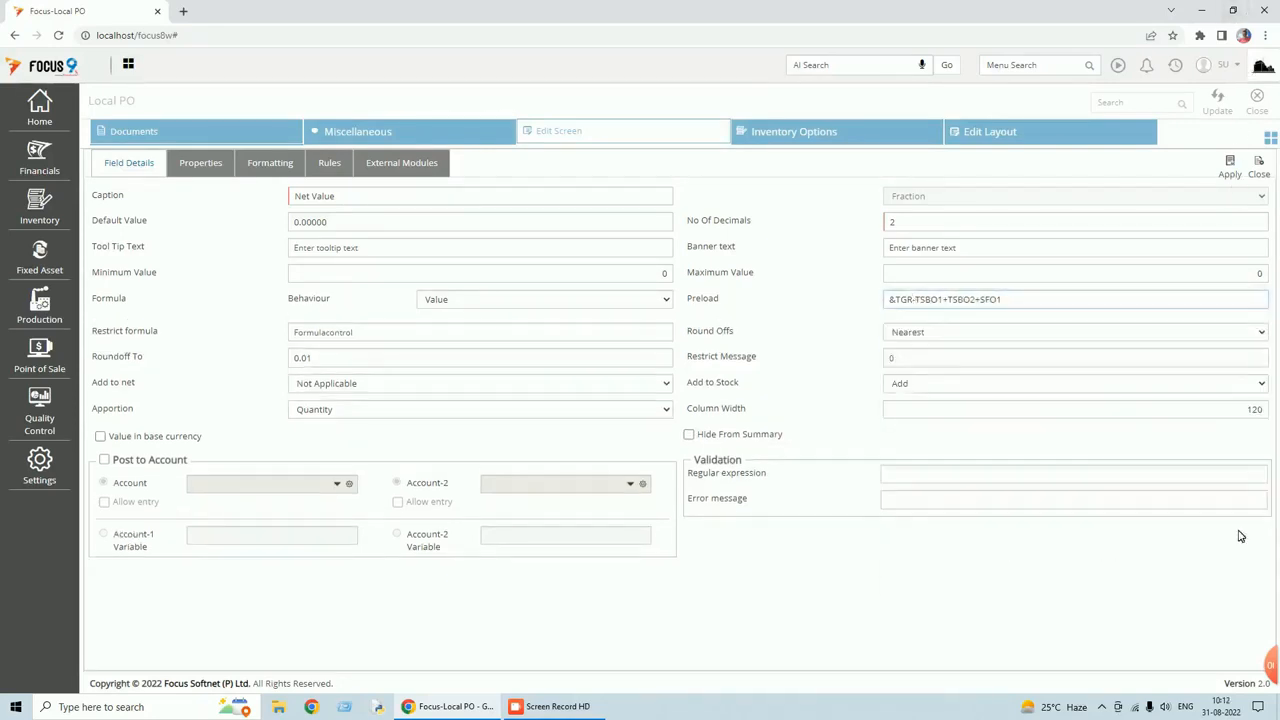
click(1229, 170)
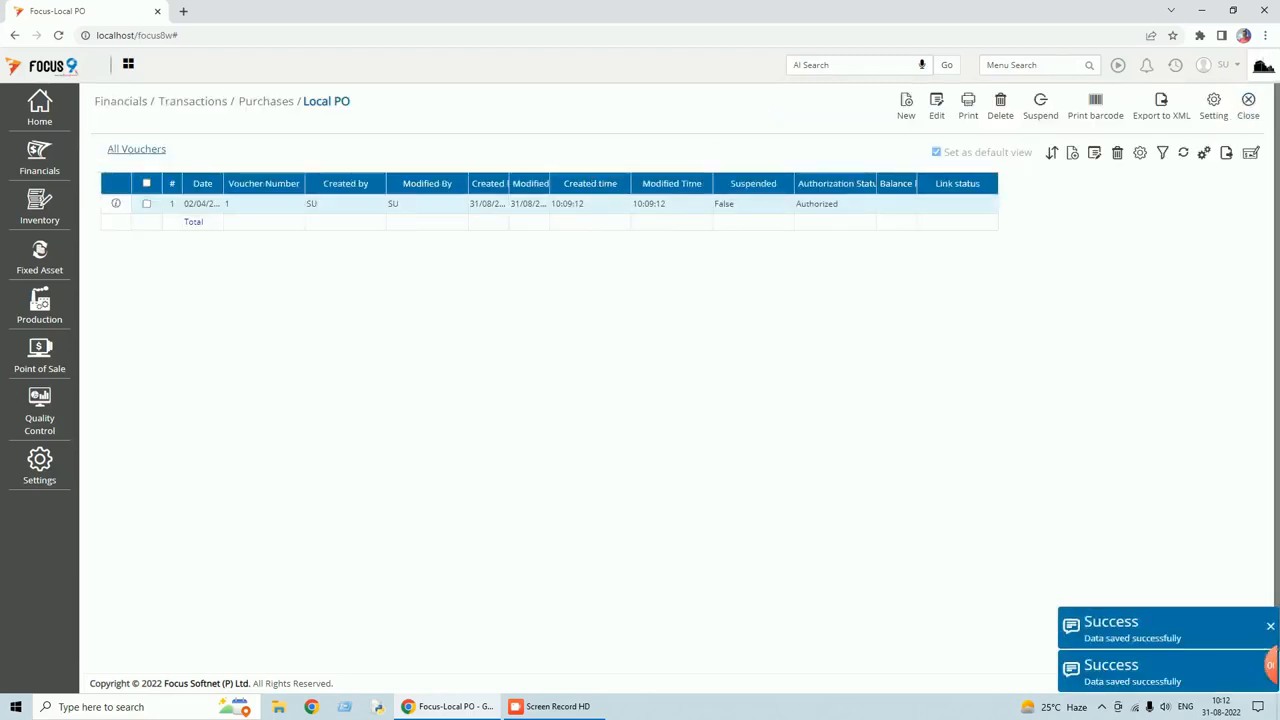
double_click(579, 206)
click(811, 453)
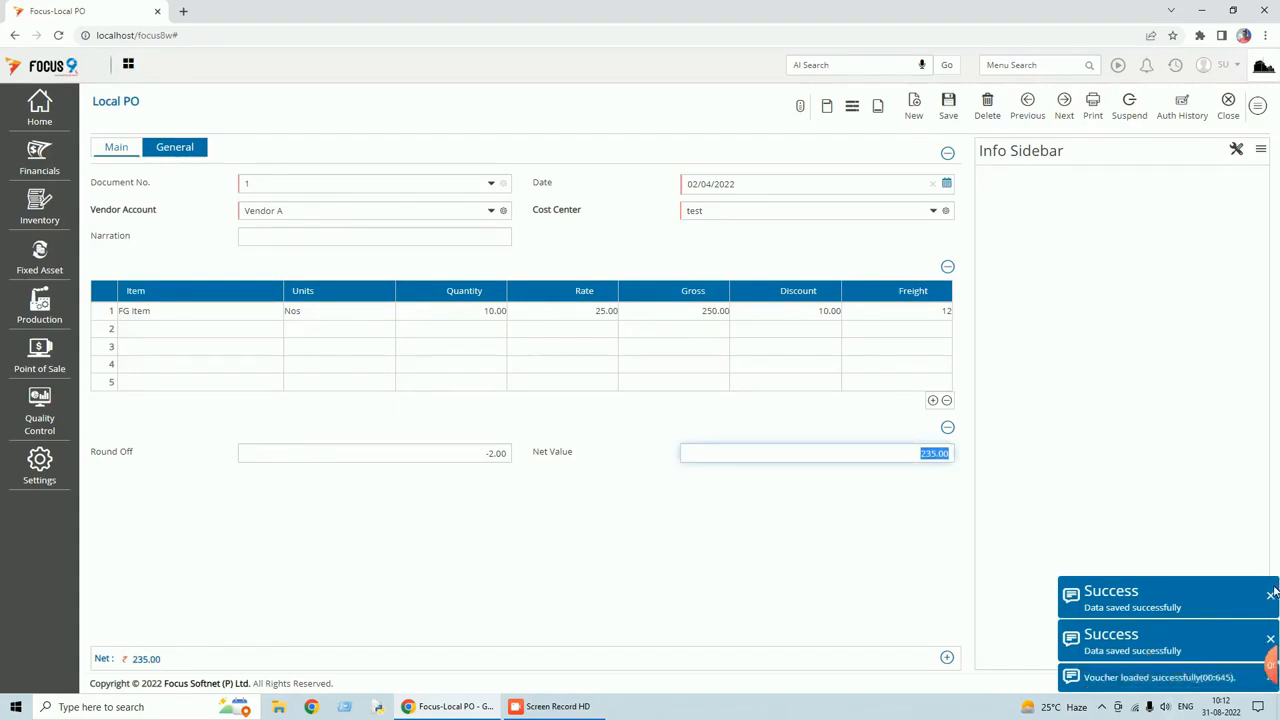
Close the Success toasts, leaving voucher 1 with Net Value 235.00.
click(1271, 597)
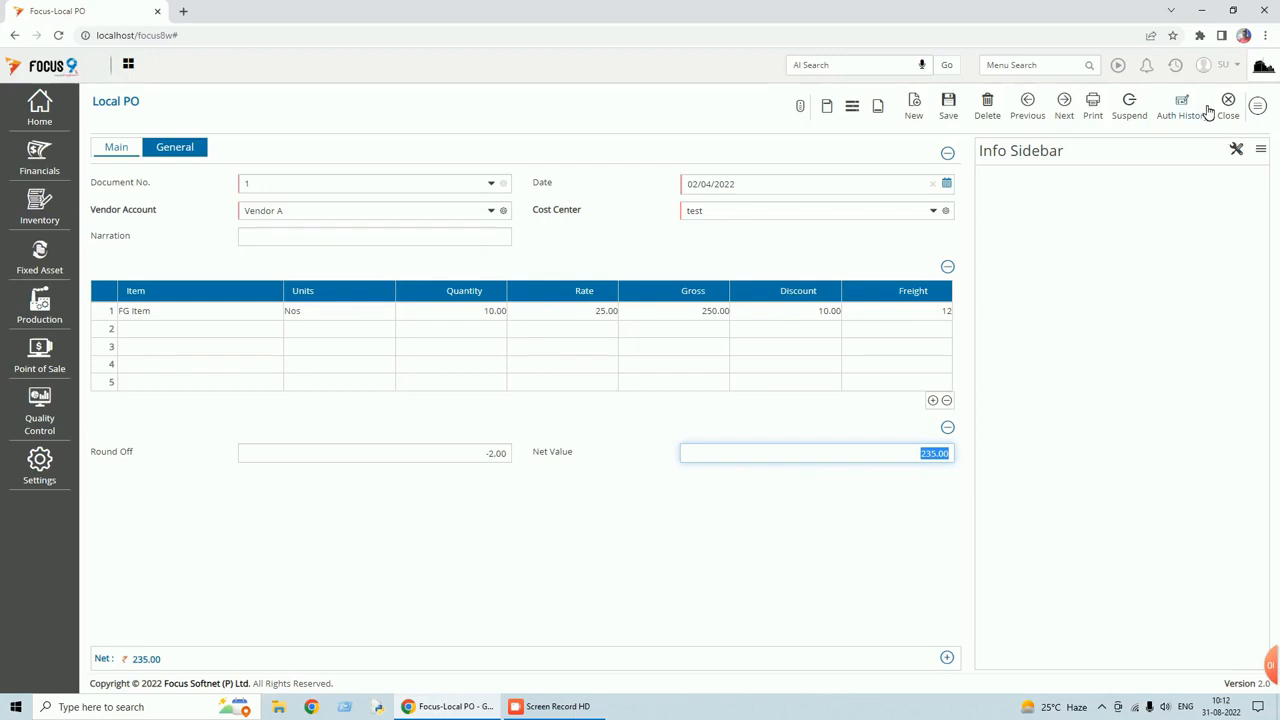
Leave the voucher unsaved and add a new Local PO body field captioned 'Line Total'.
click(1262, 112)
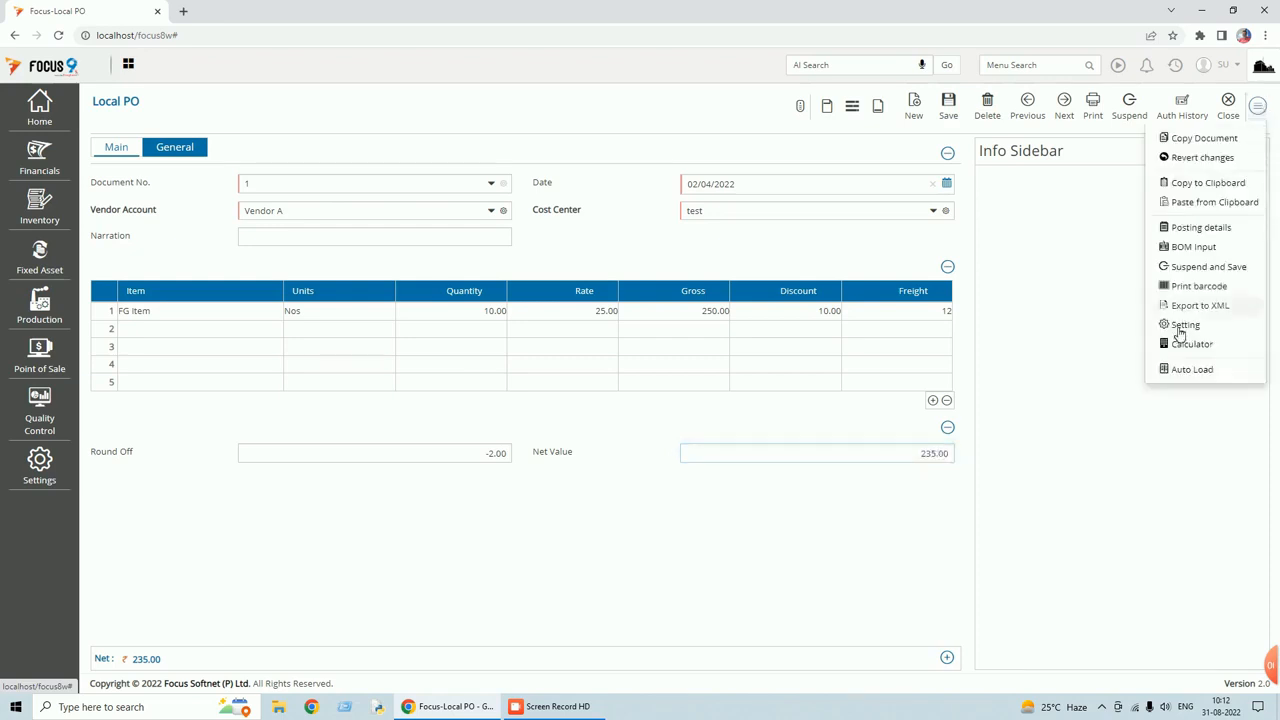
click(1183, 325)
click(717, 128)
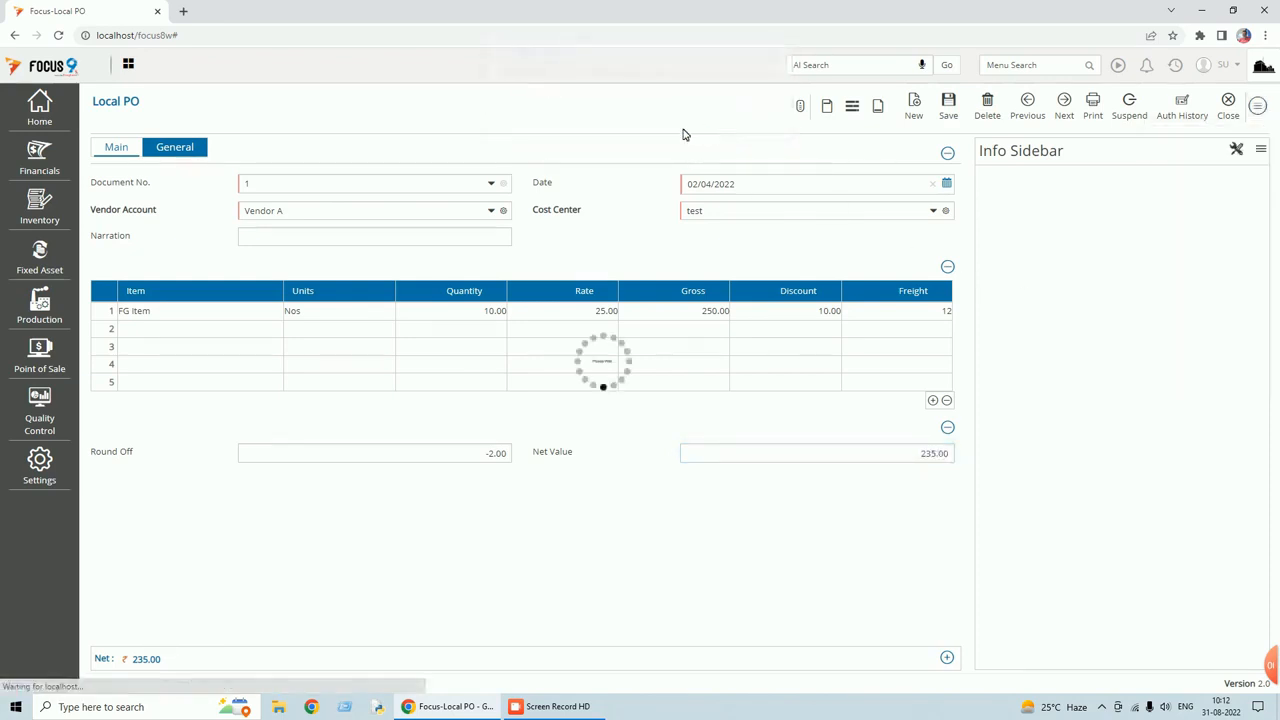
click(540, 134)
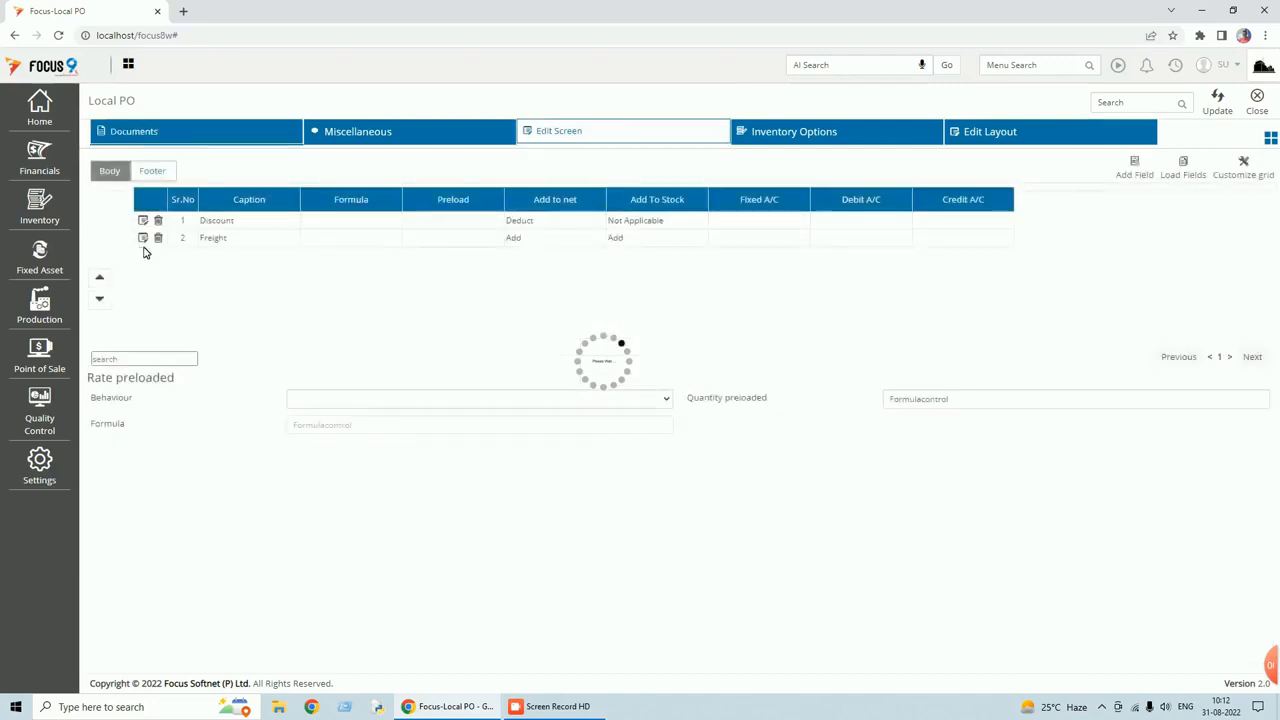
click(1130, 172)
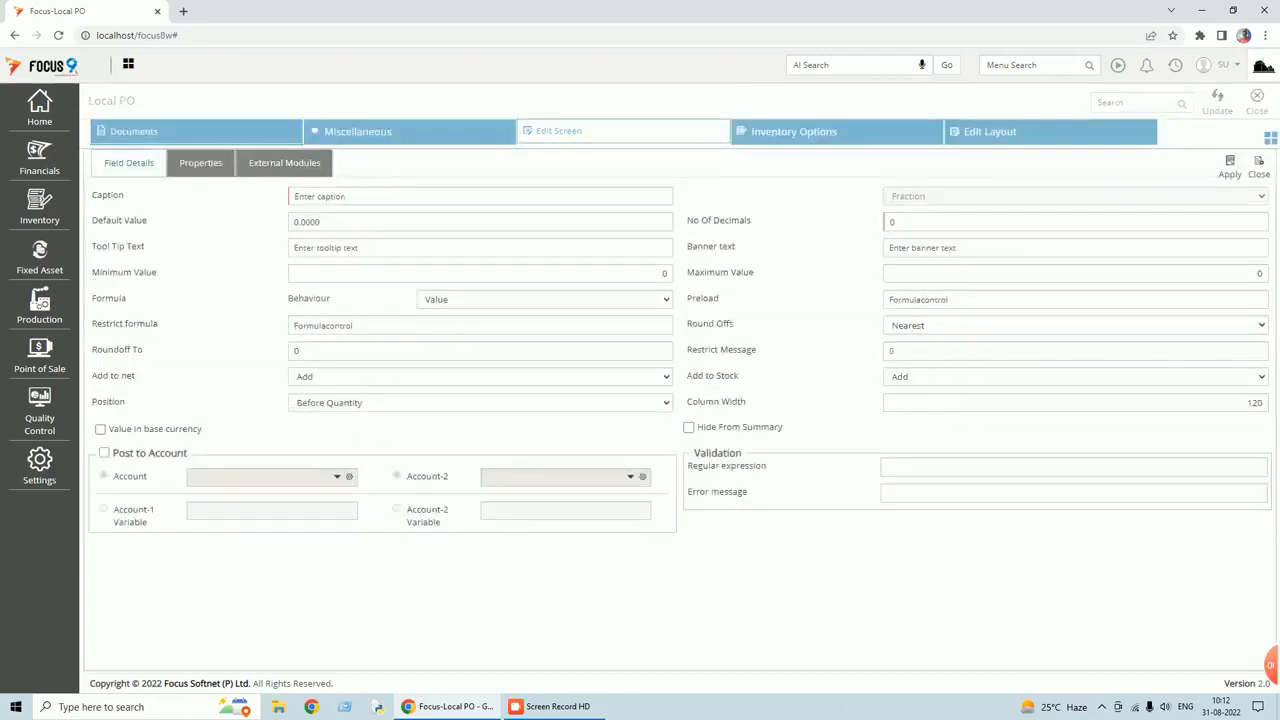
text(IINLi)
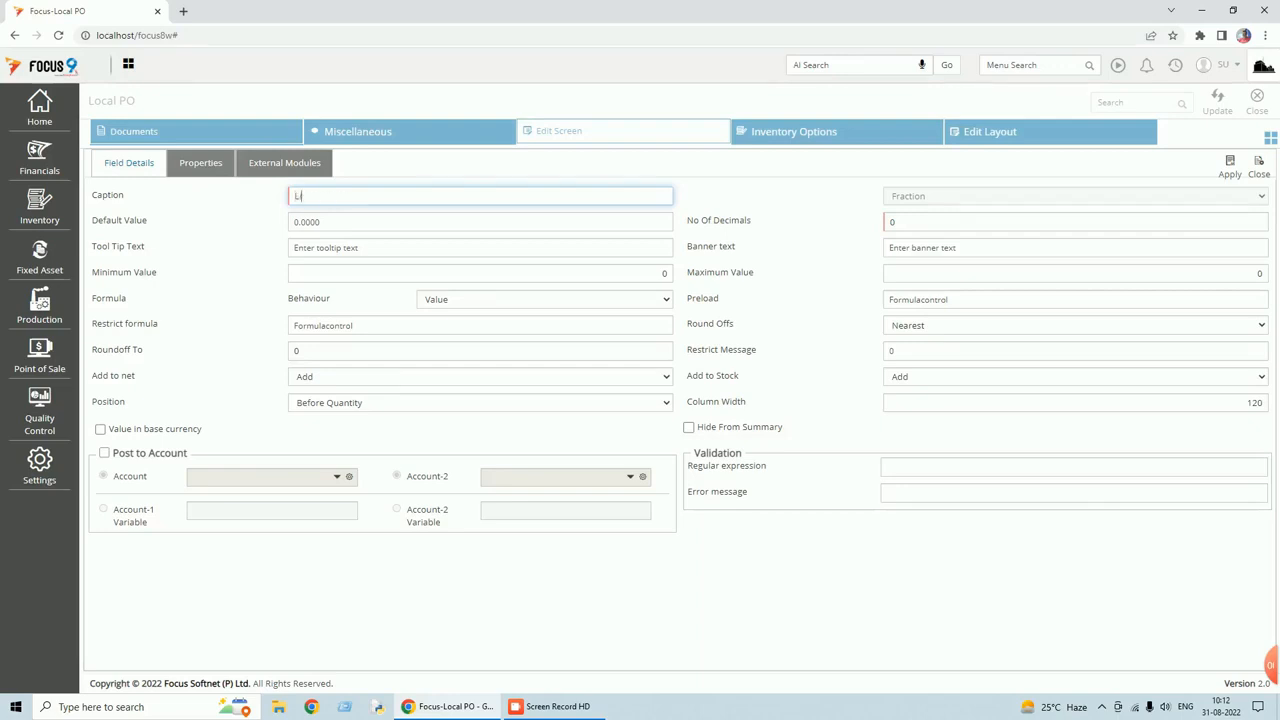
text(ne Total)
key(Tab)
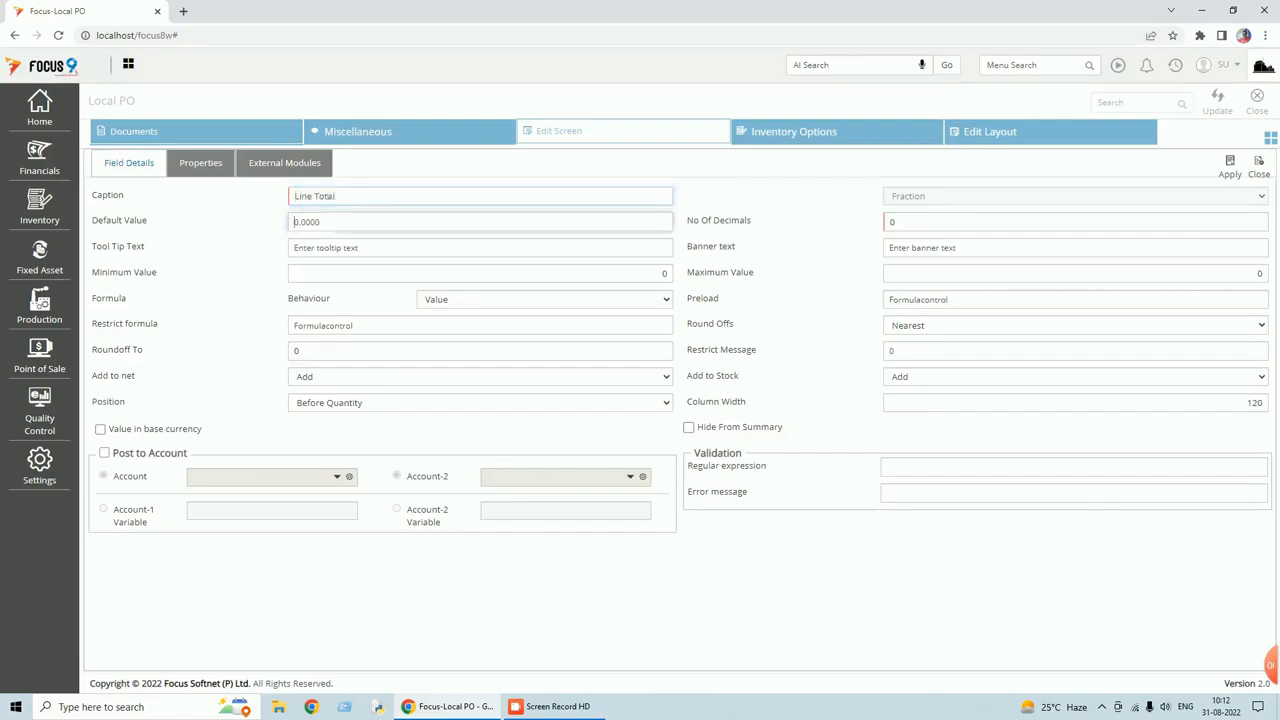
Set Line Total's behaviour to Value, Add to net Not Applicable, positioned after Gross.
click(480, 304)
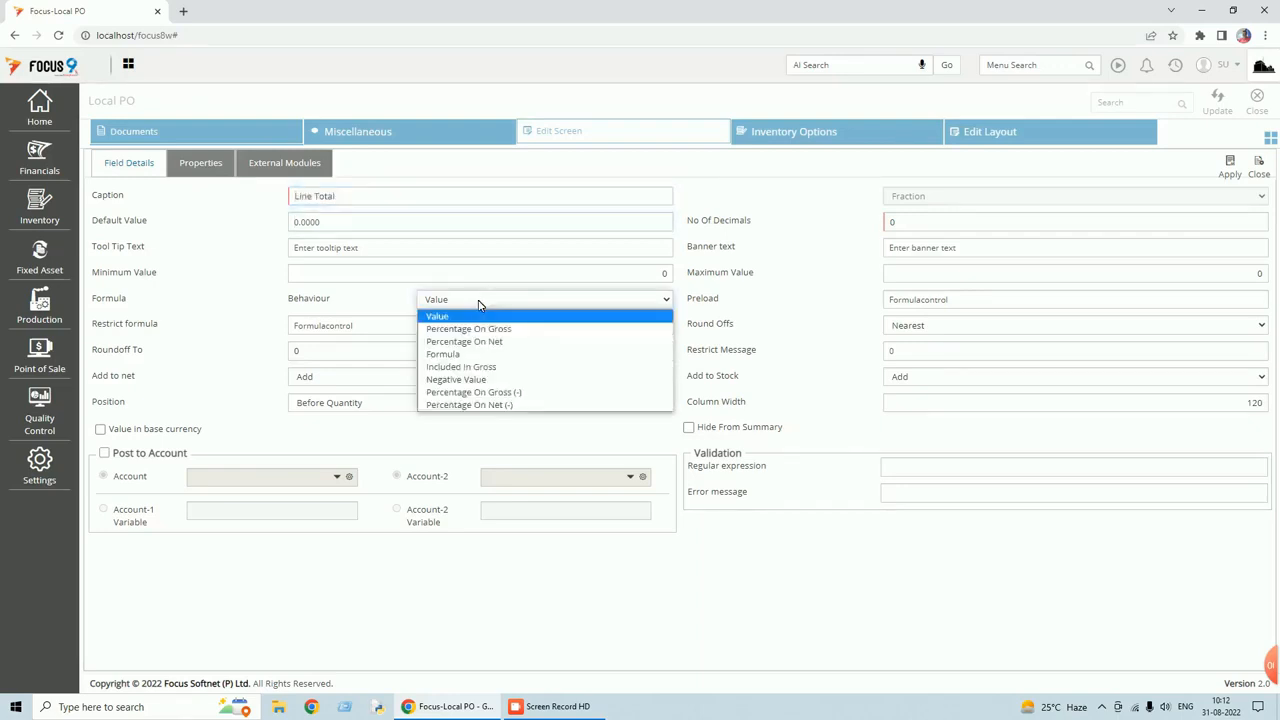
click(470, 318)
click(354, 388)
click(342, 420)
click(389, 405)
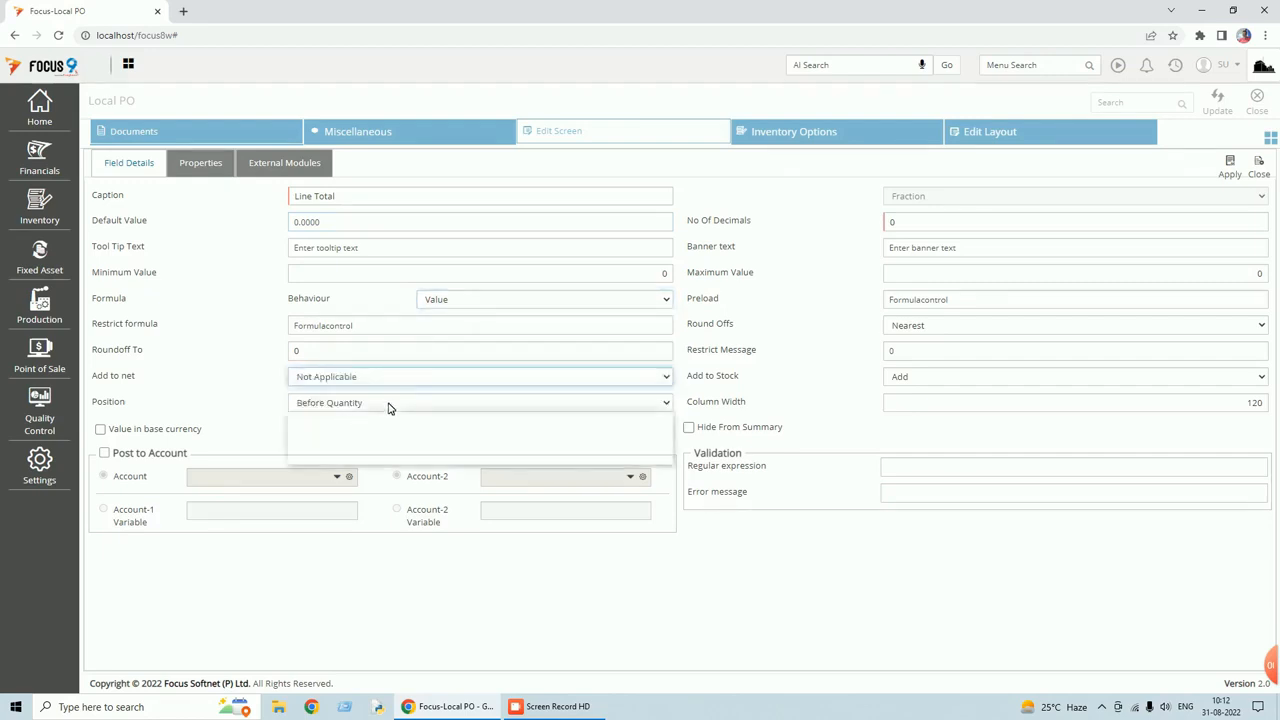
click(352, 456)
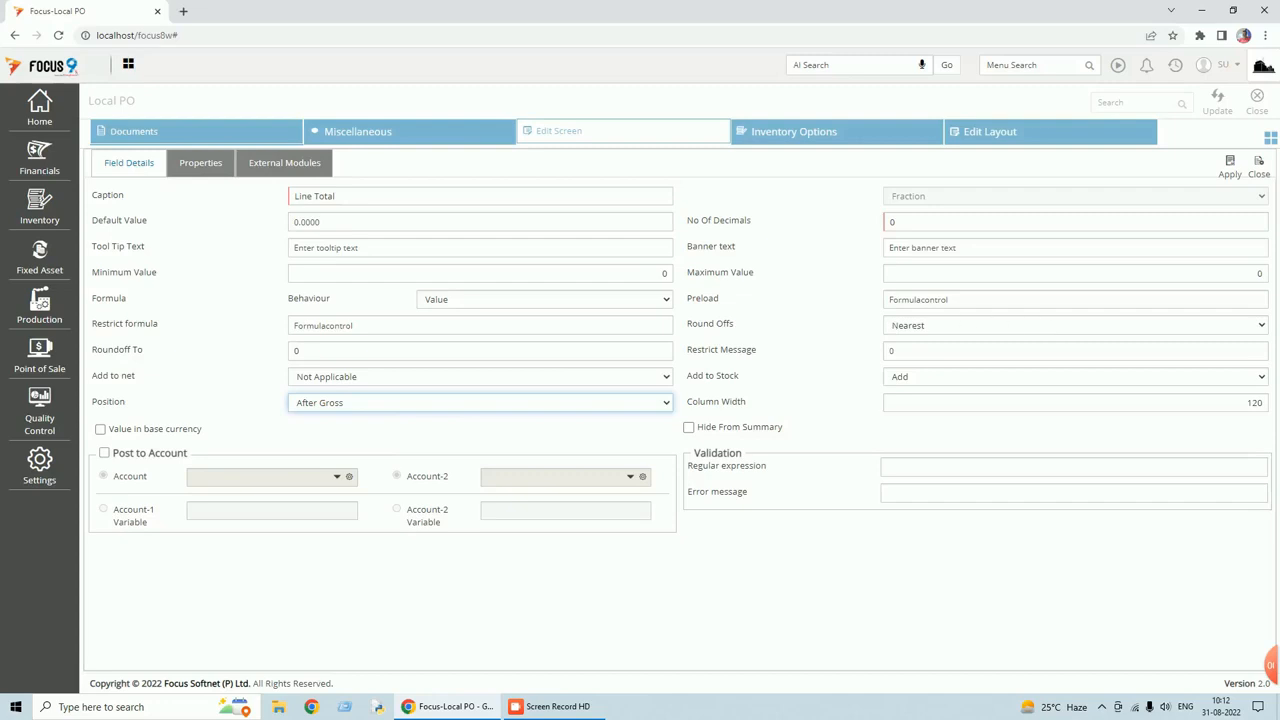
Give Line Total the preload formula &gr-sbo1+sbo2 and save the document settings.
click(948, 300)
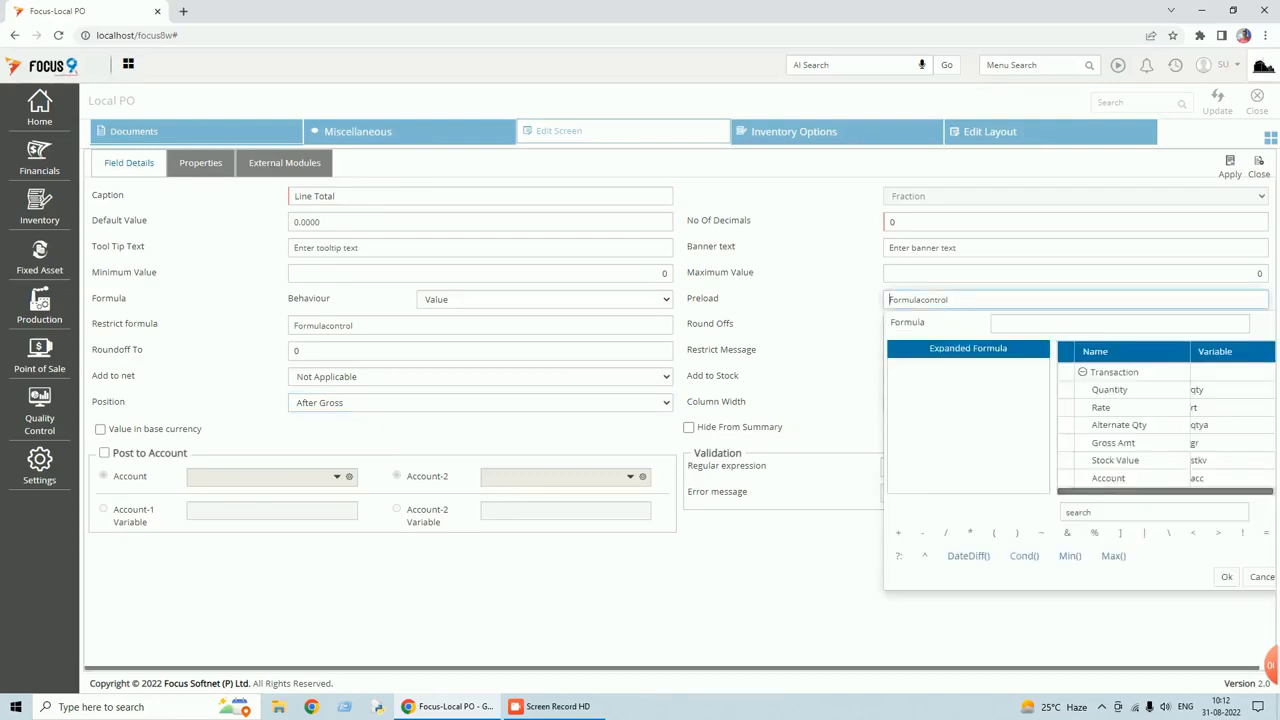
text(&)
text(gr-sbo1+sbo2)
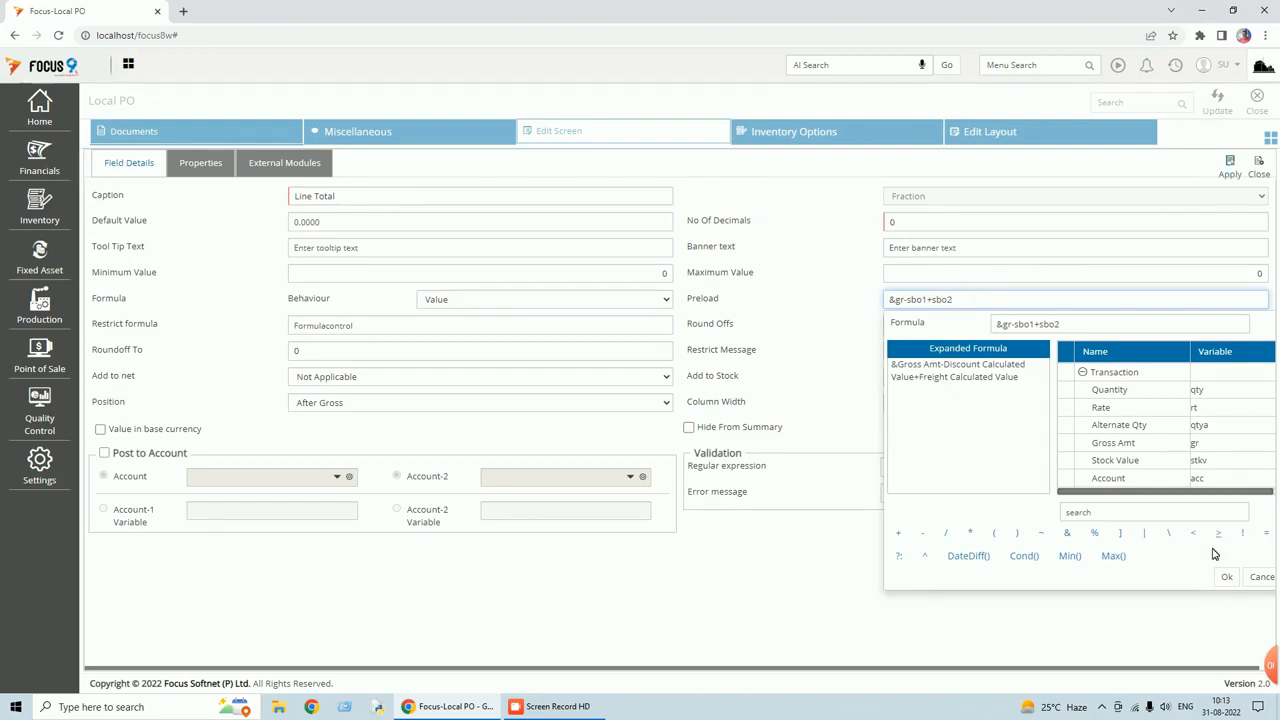
click(1226, 577)
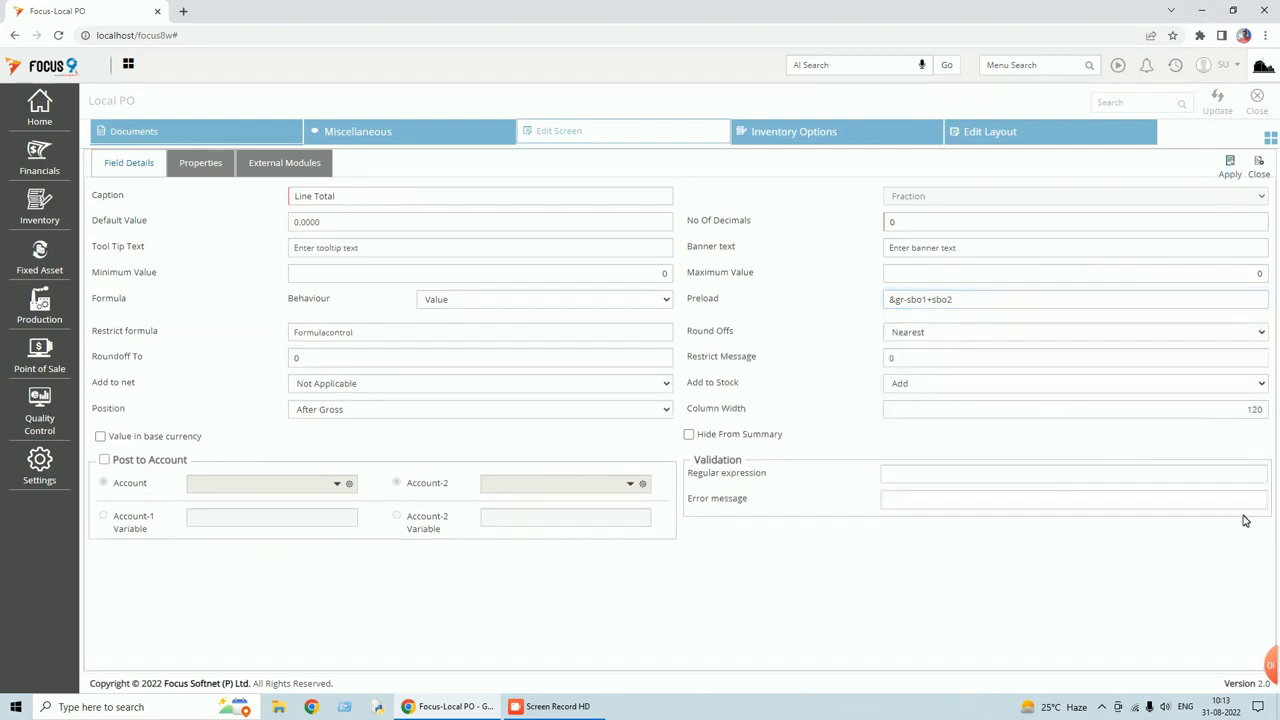
click(1236, 179)
click(1219, 110)
click(1257, 104)
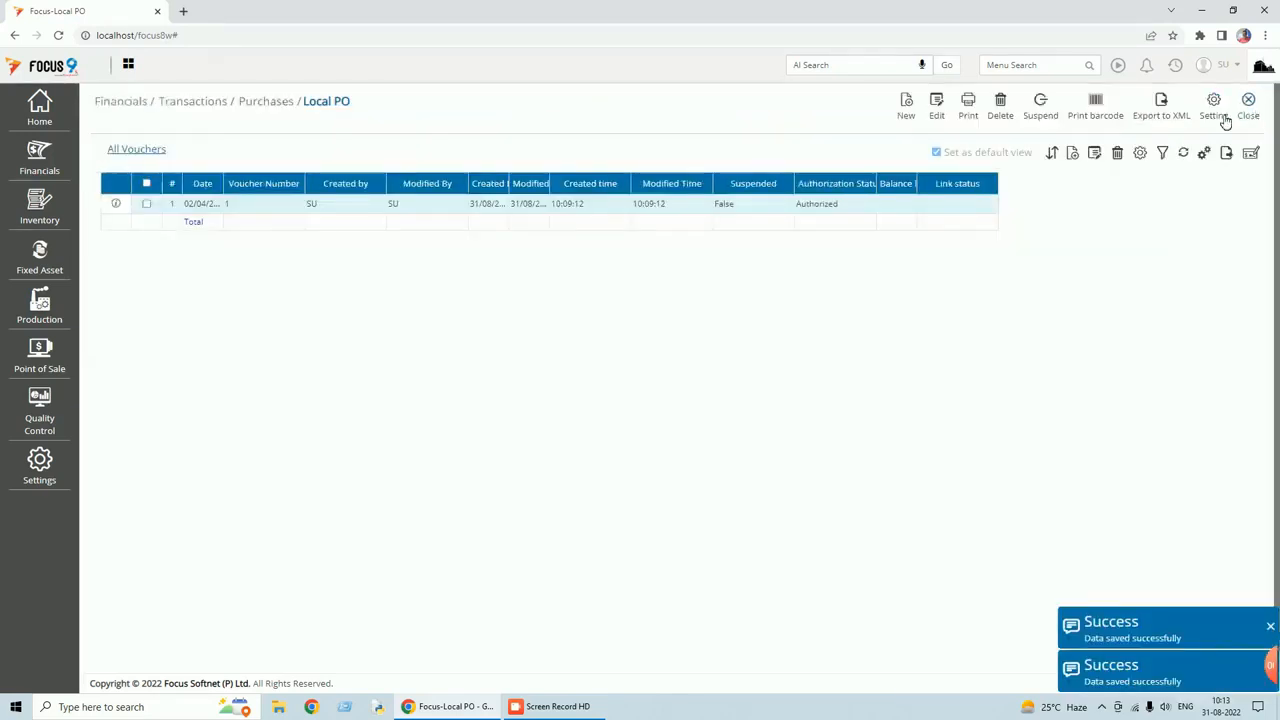
Reopen voucher 1 and re-commit row 1's Freight so Line Total calculates 237.
double_click(606, 206)
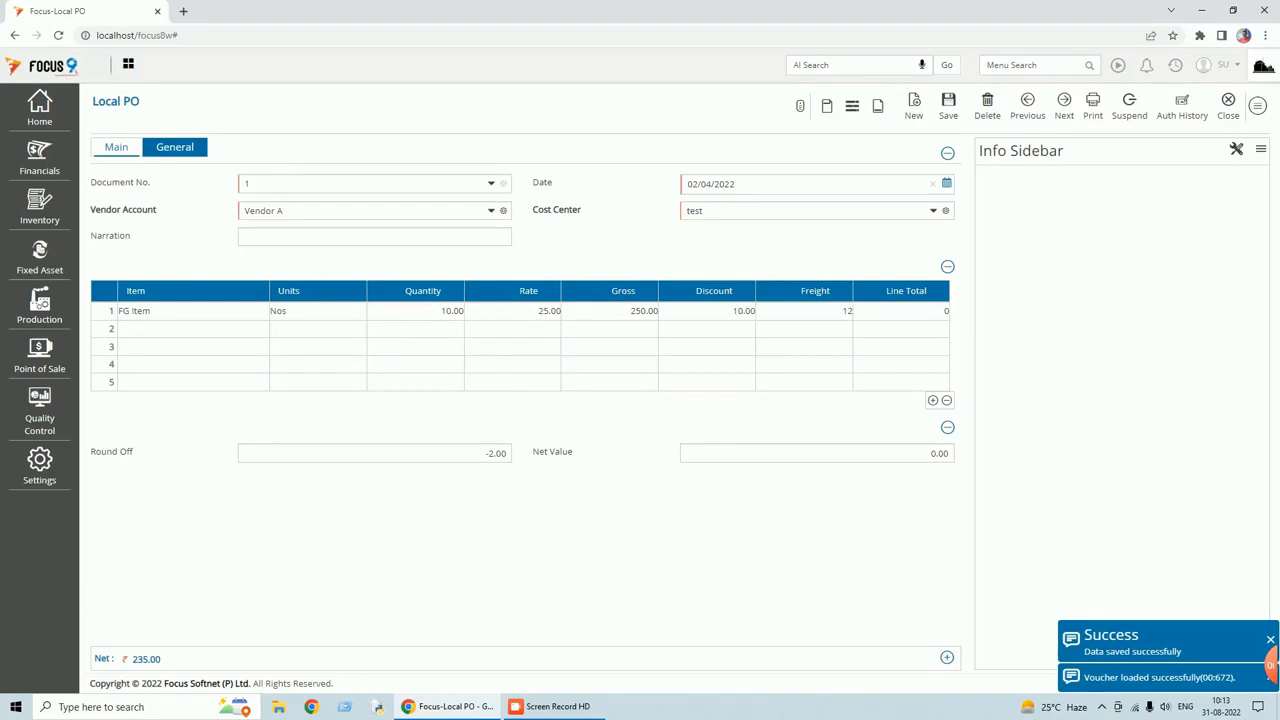
click(610, 311)
click(830, 312)
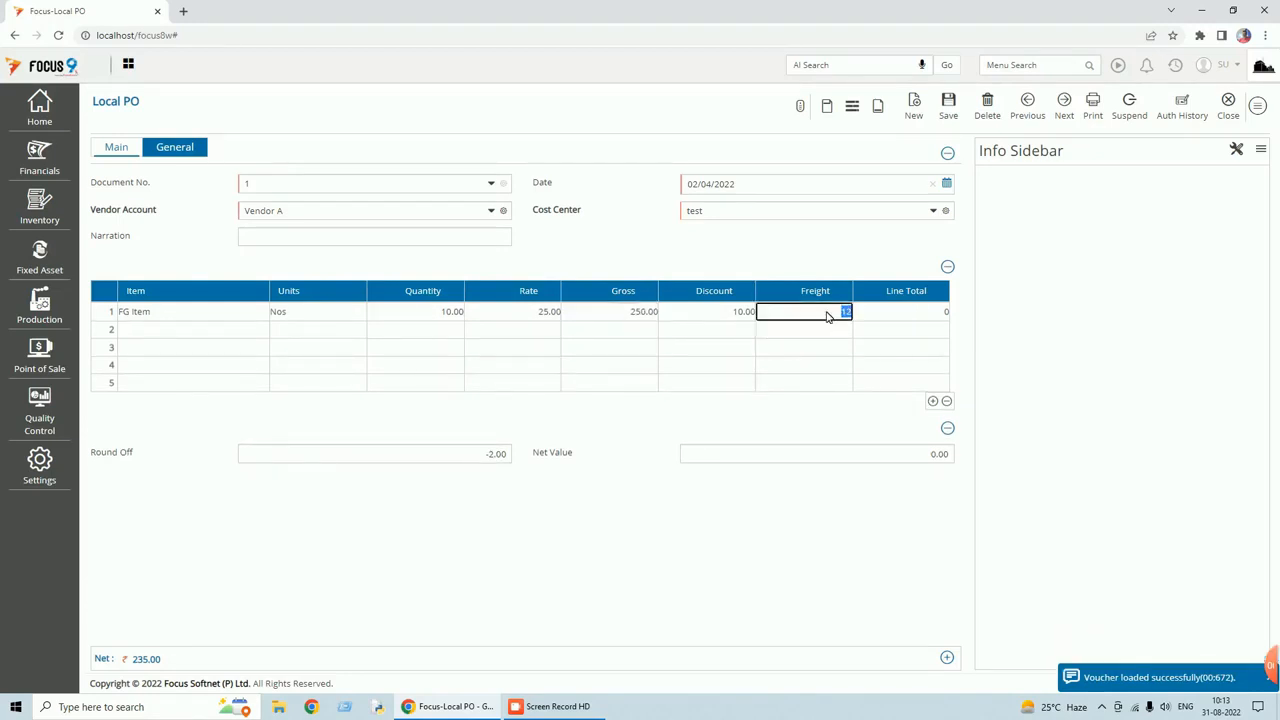
key(Tab)
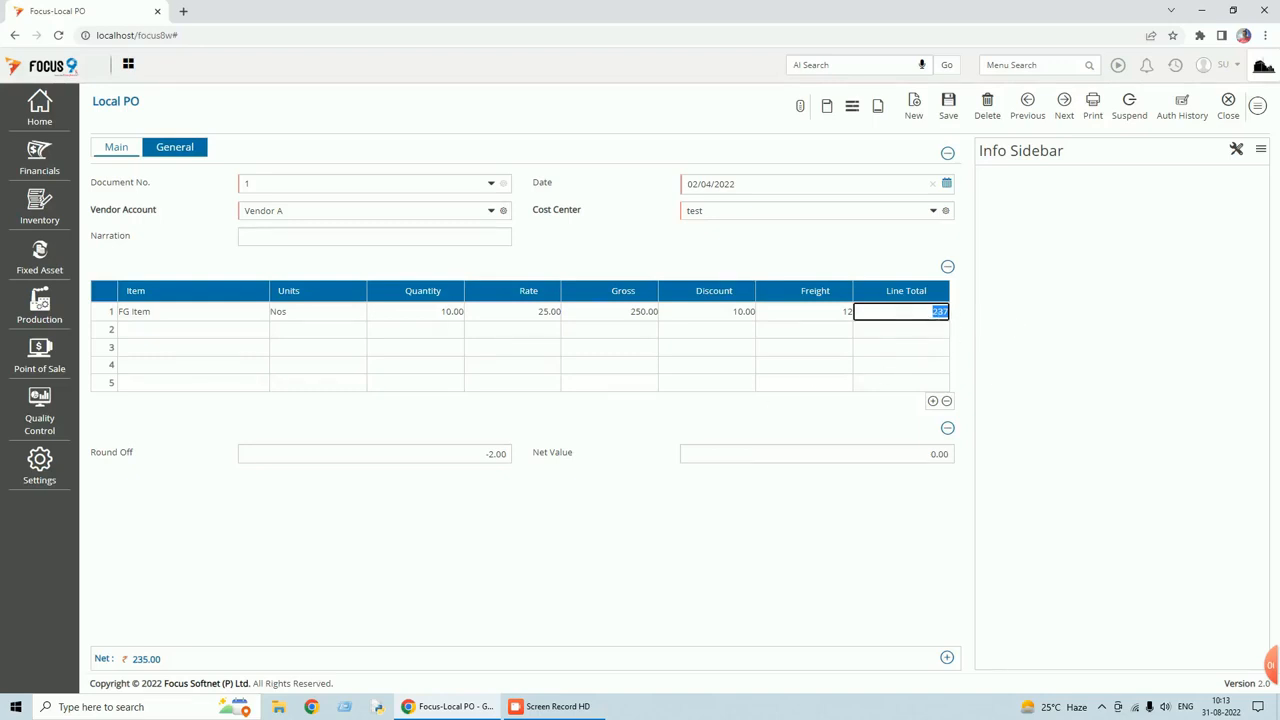
mouse_move(163, 663)
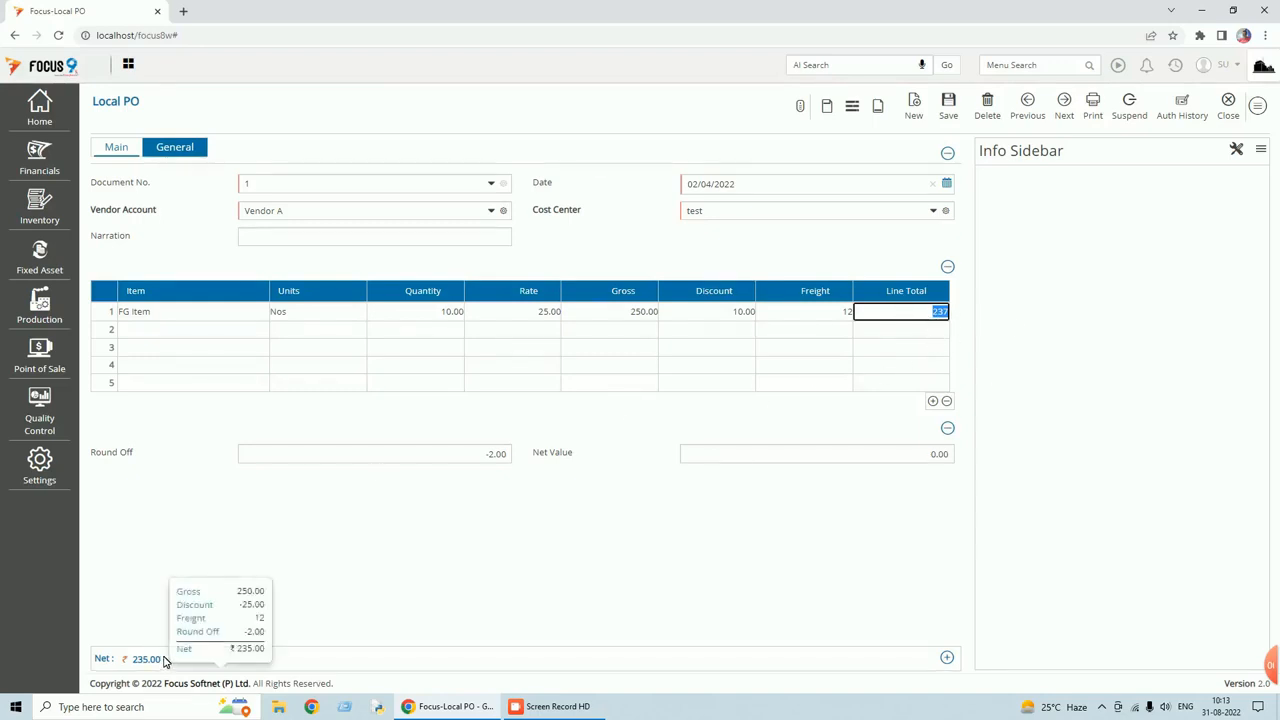
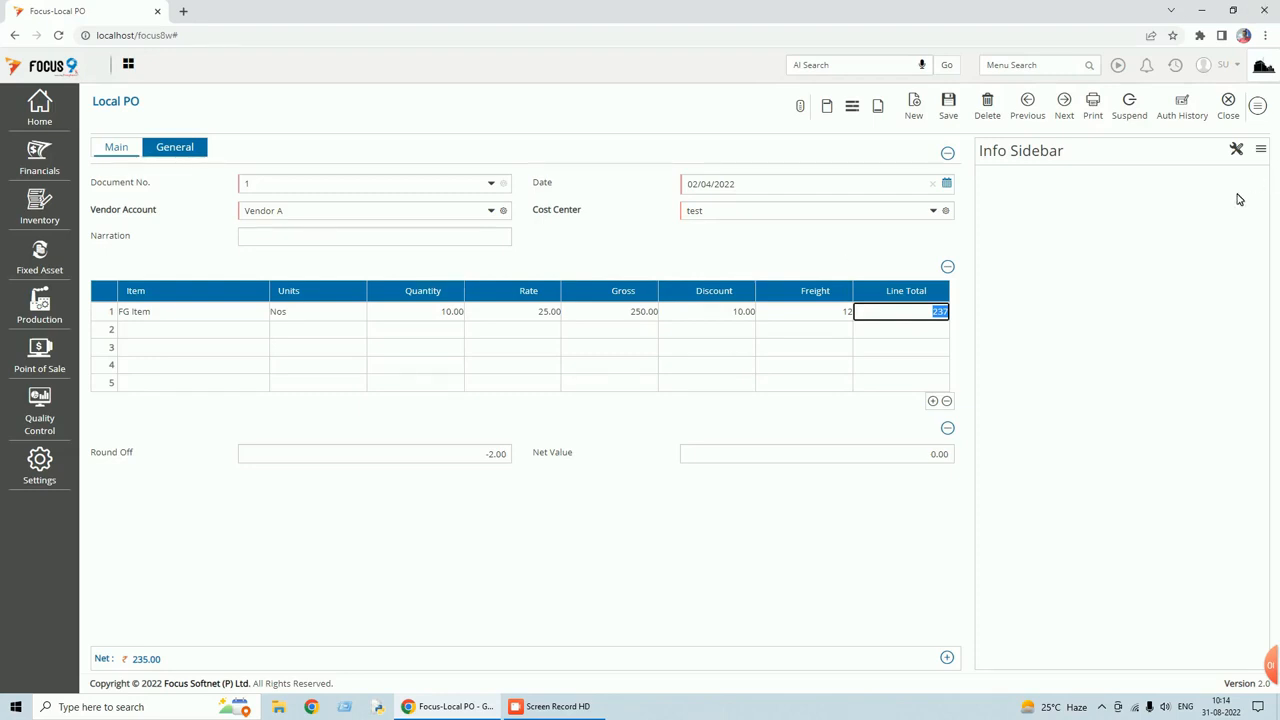
Re-save Local PO voucher 1 with its 235.00 net, then close the voucher and its list.
click(1235, 123)
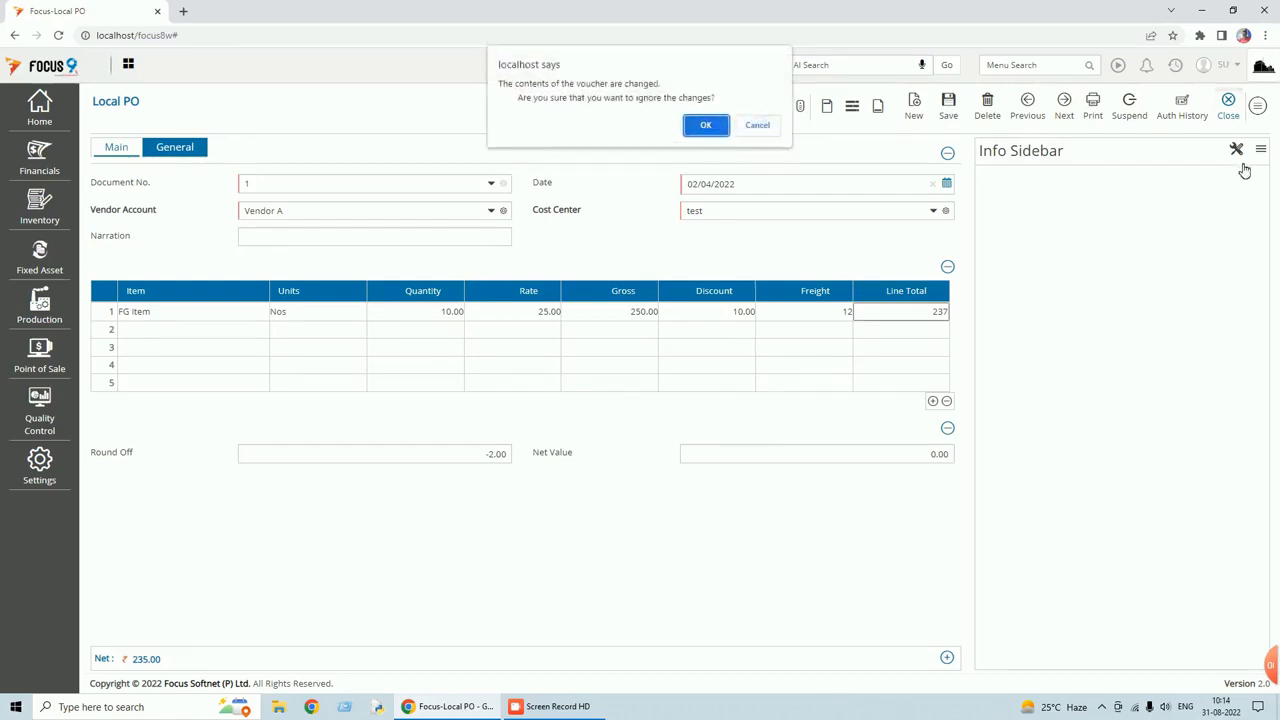
click(752, 126)
click(943, 110)
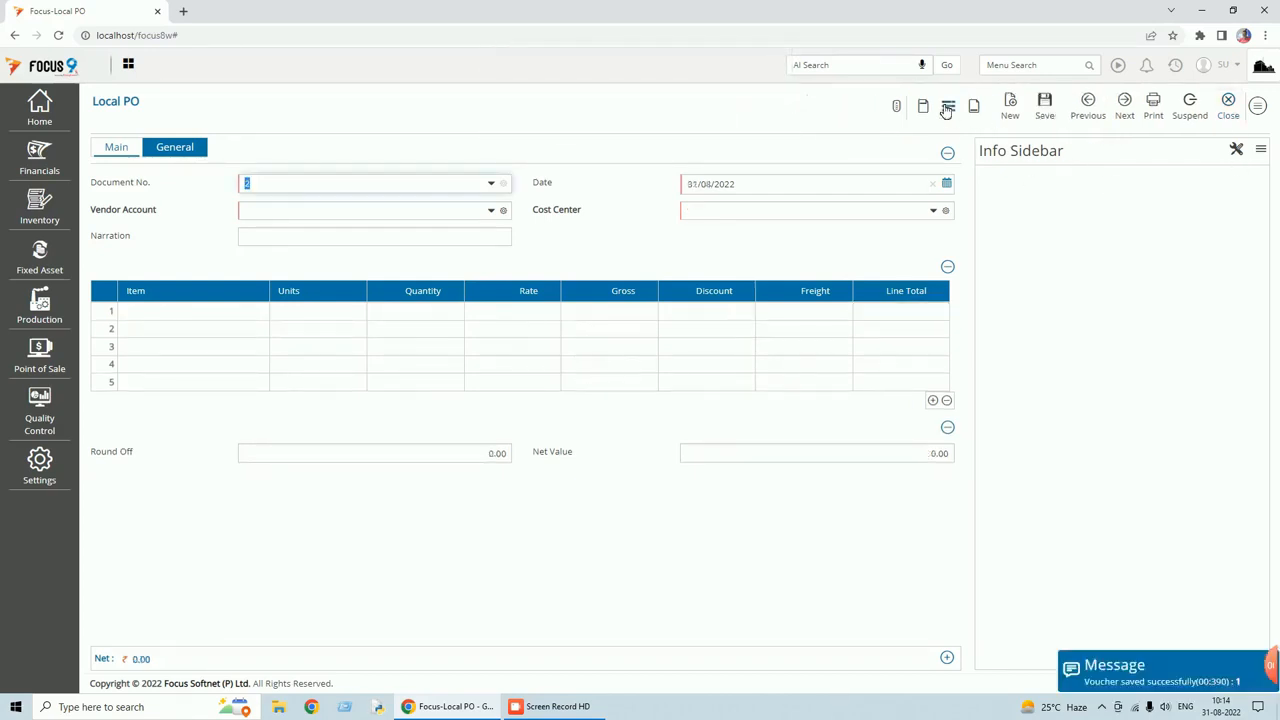
click(1094, 115)
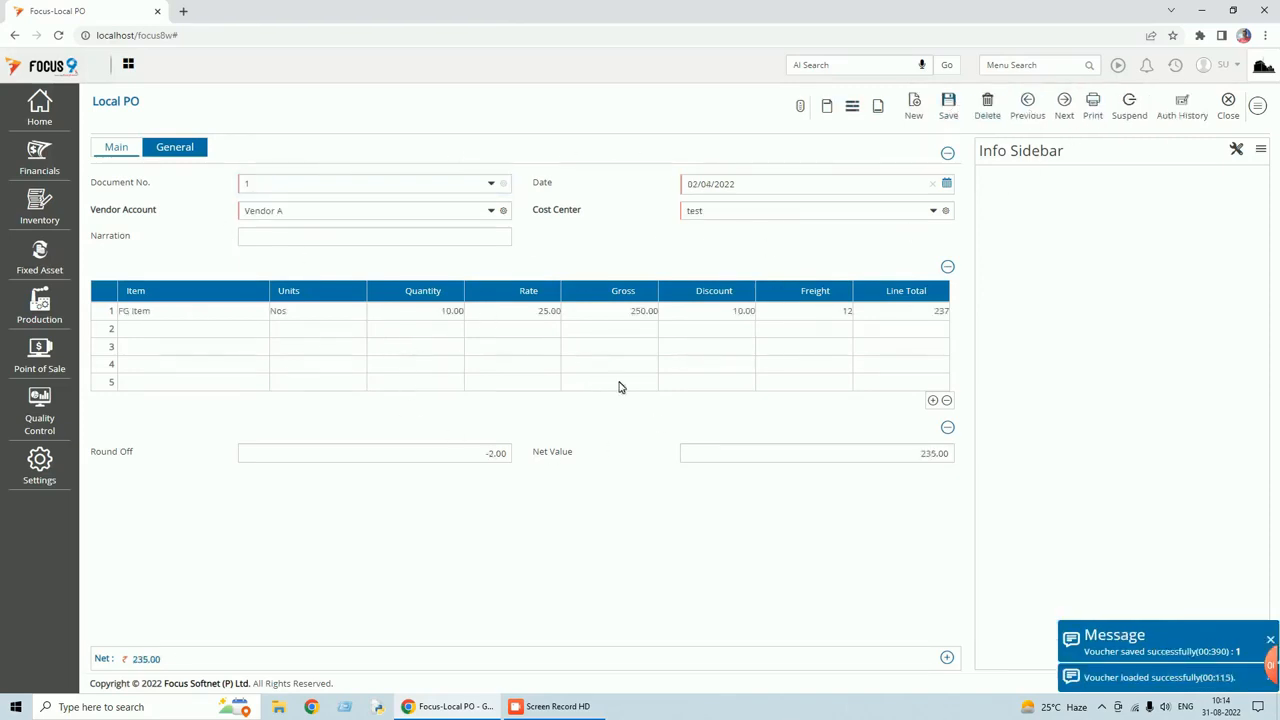
click(1236, 115)
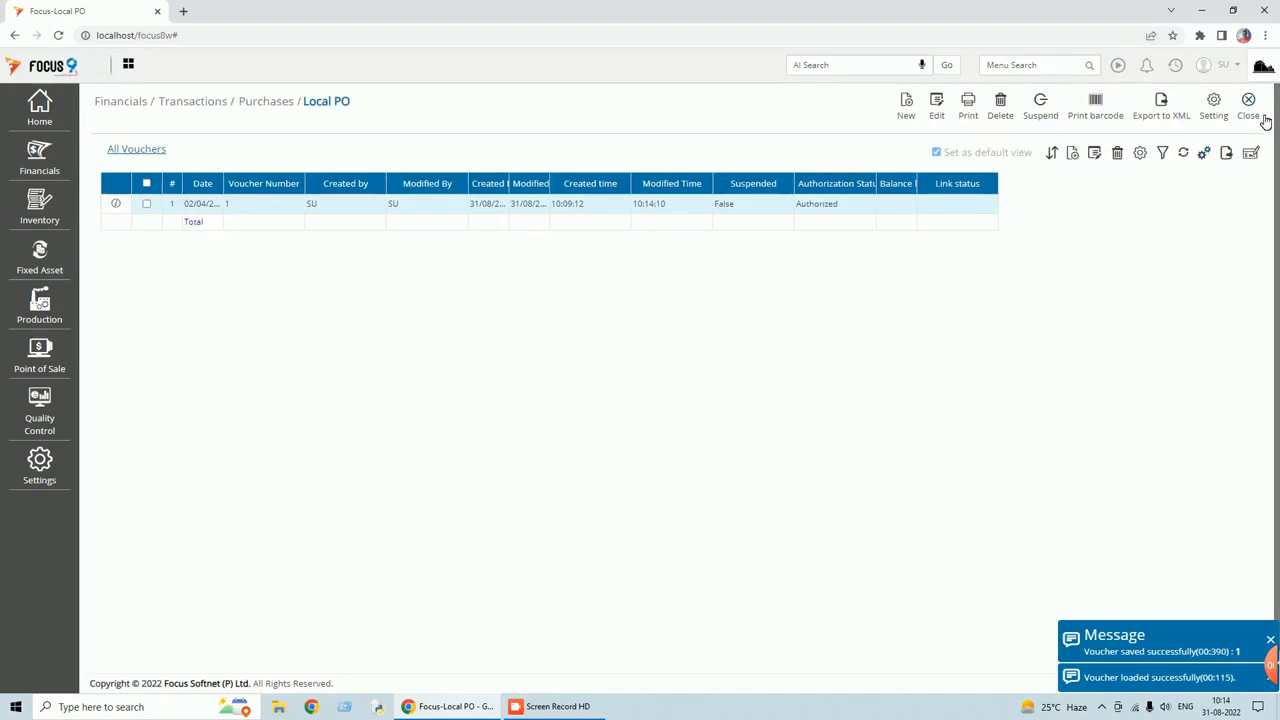
click(1257, 117)
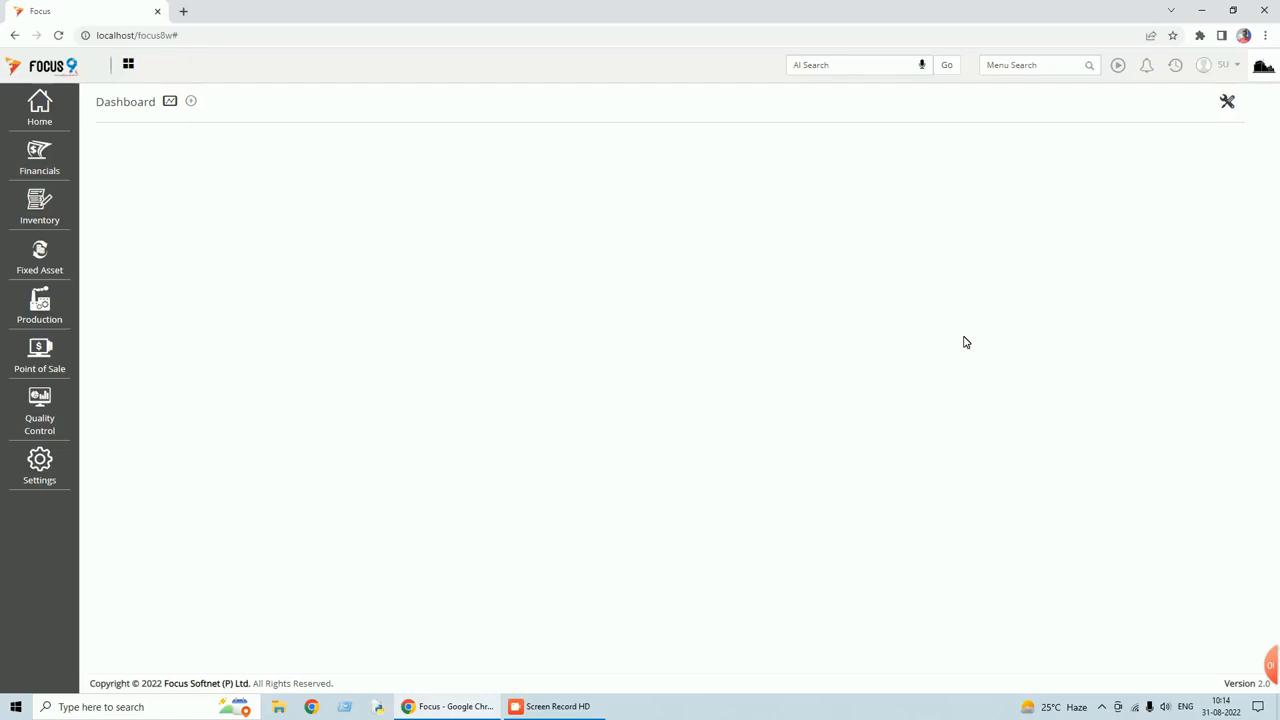
Open Configure Transactions and filter Document Customization by 'ma' to reach Material Receipt Notes.
click(1030, 65)
text(mrn)
key(BackSpace)
key(BackSpace)
key(BackSpace)
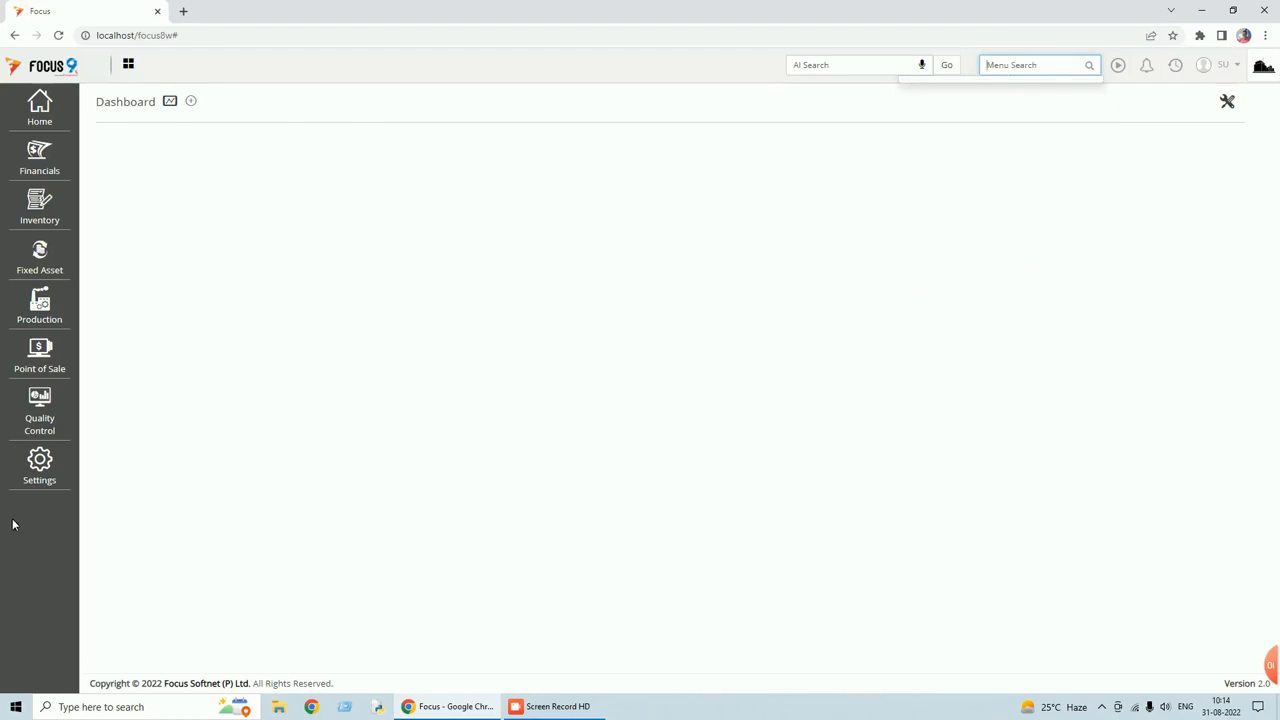
click(45, 480)
click(145, 112)
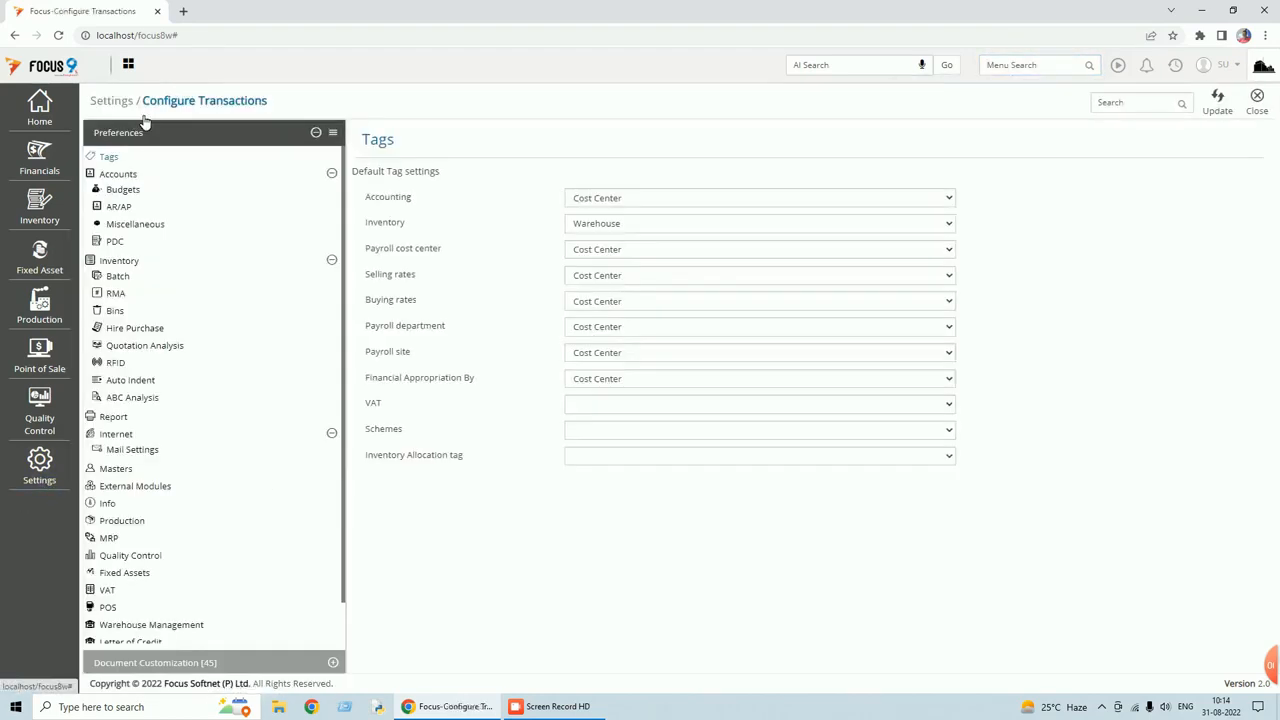
scroll(154, 383, down, 1)
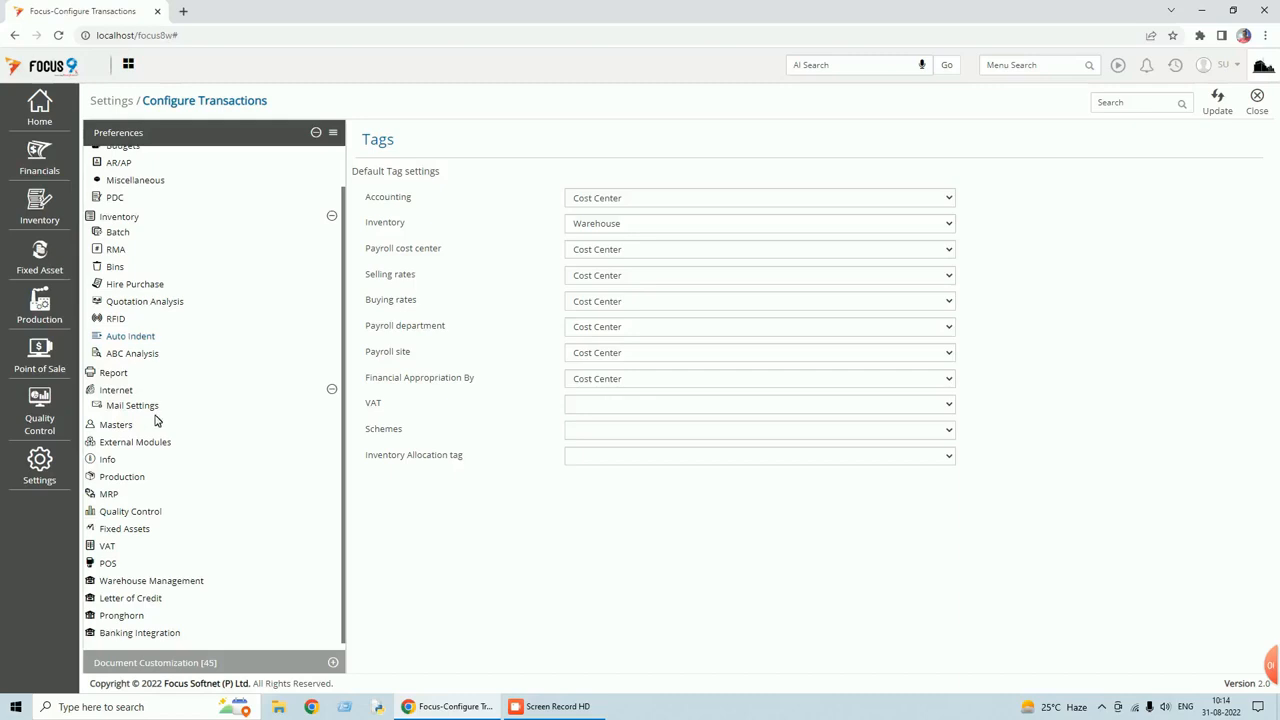
click(196, 663)
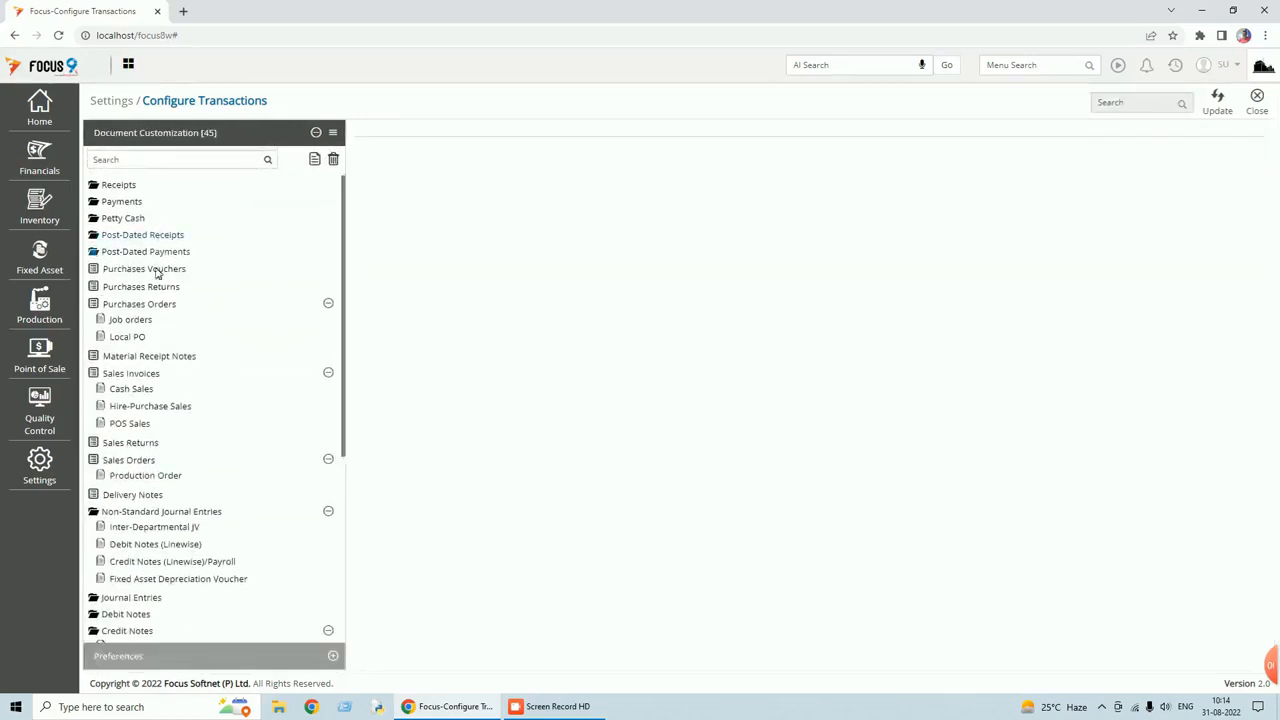
click(160, 159)
text(mat)
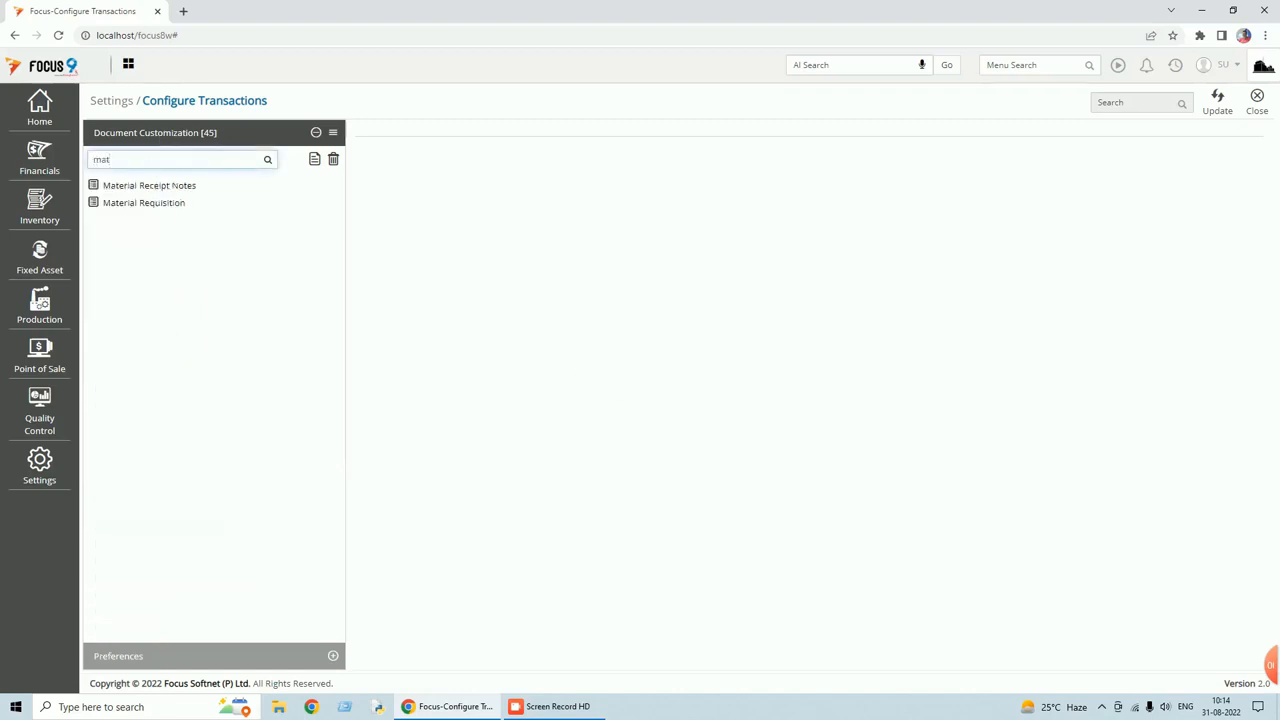
click(177, 190)
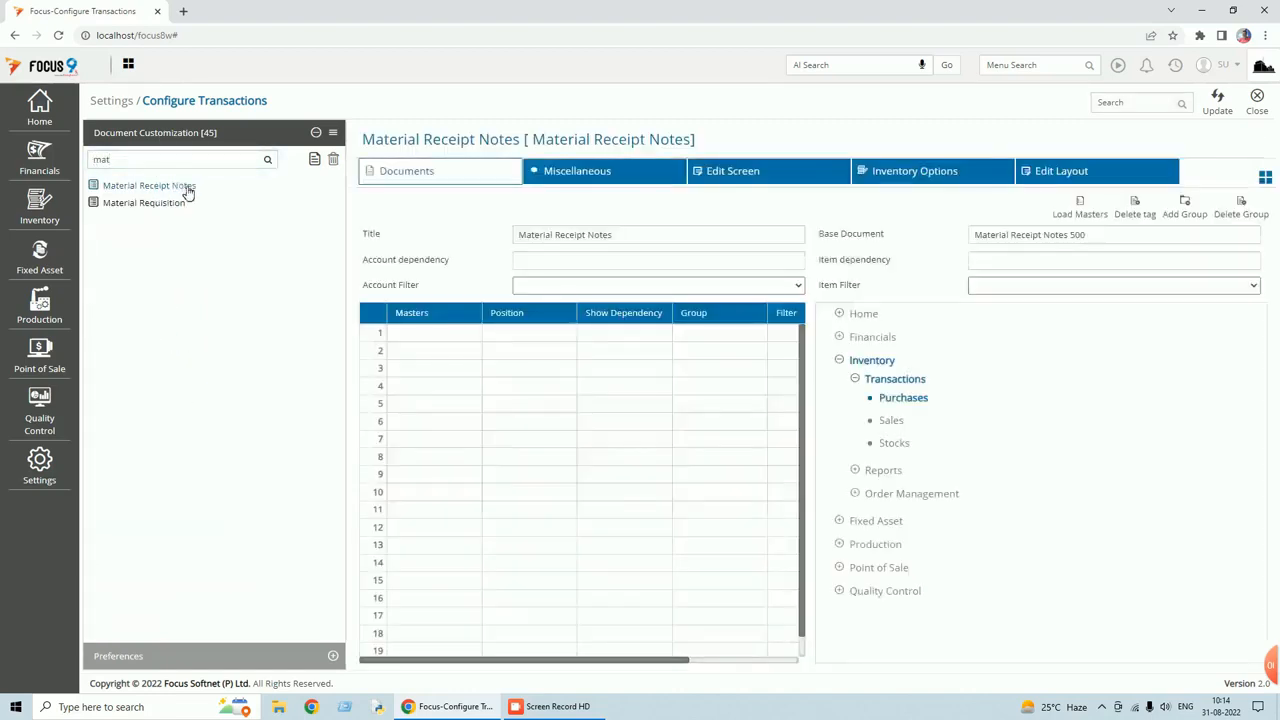
Create a new document type titled Local MRN under Financials > Transactions > Purchases.
click(315, 161)
text(Local MRN)
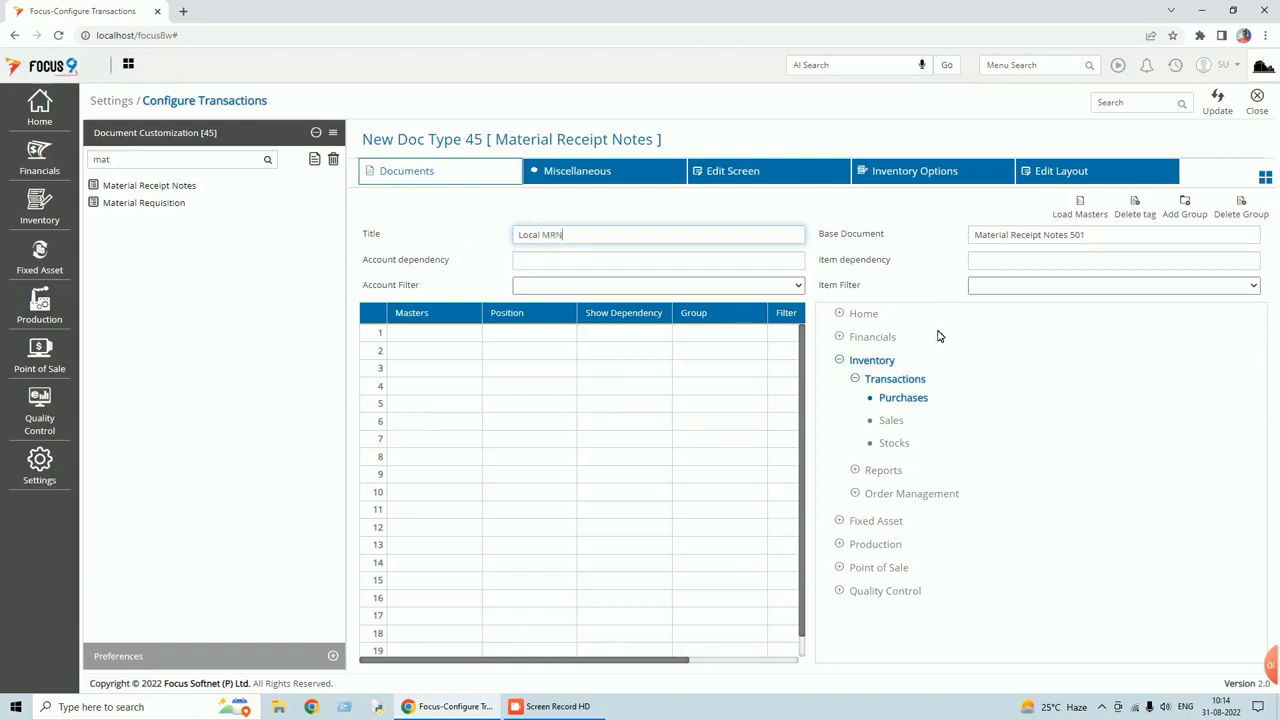
click(900, 379)
click(896, 399)
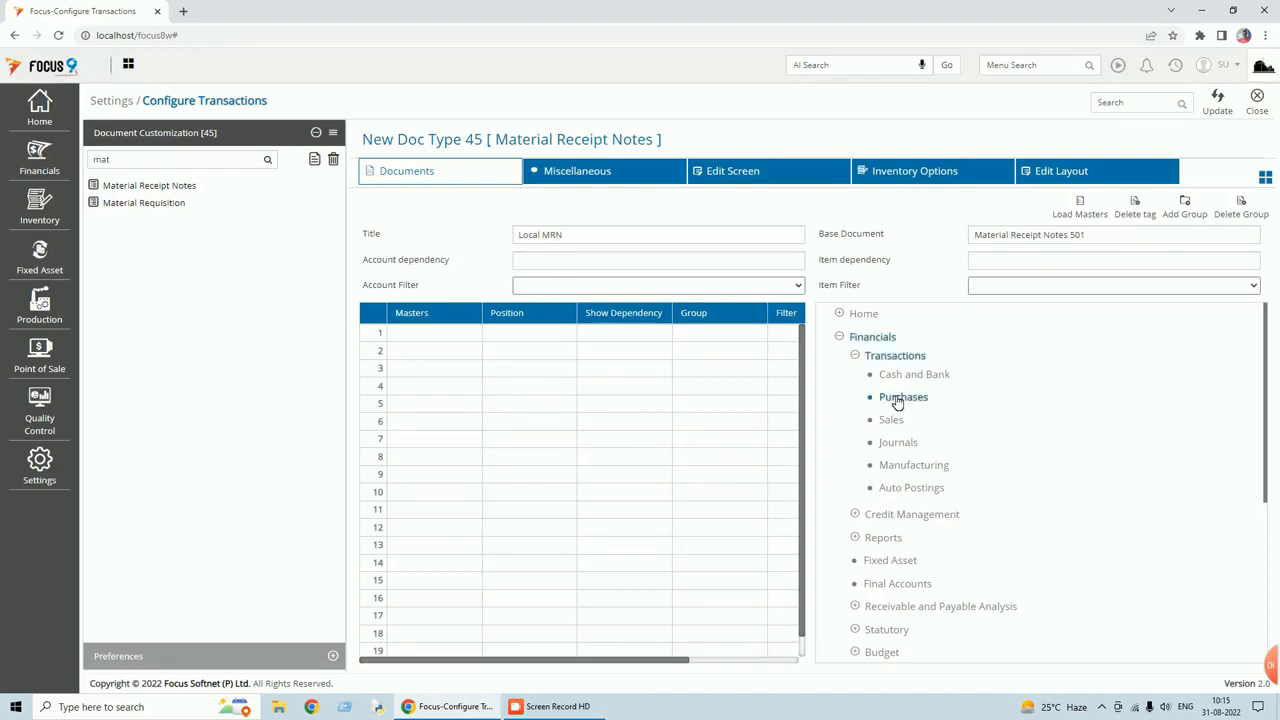
Add Cost Center as the first master, positioned in the Header.
click(437, 336)
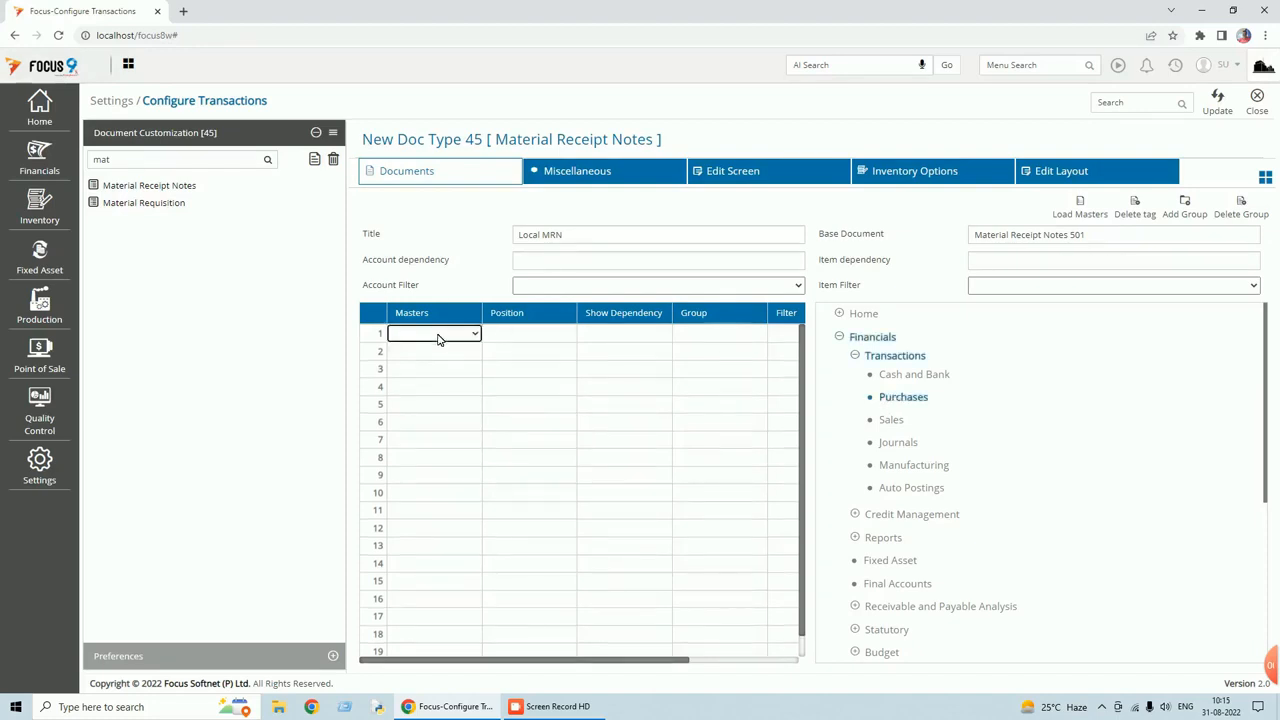
key(c)
key(Tab)
key(h)
key(Tab)
key(Tab)
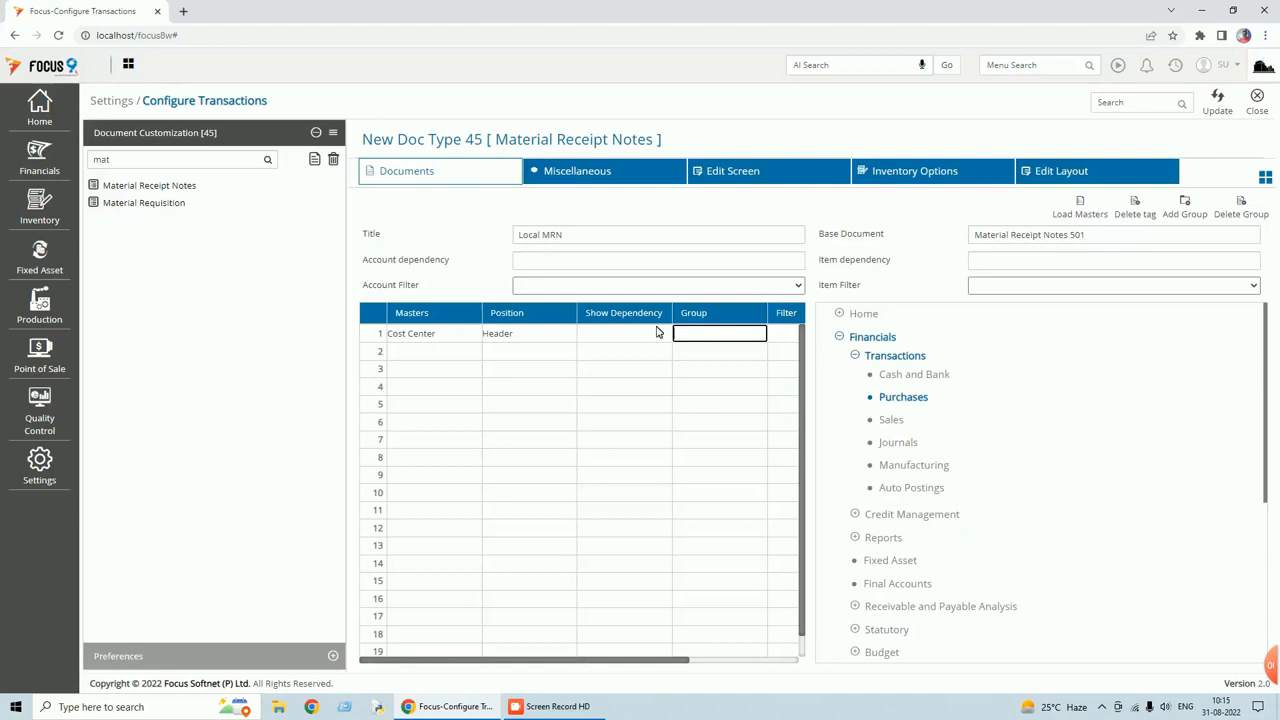
Load the Cost Center master from Local PO as the base document.
click(1084, 220)
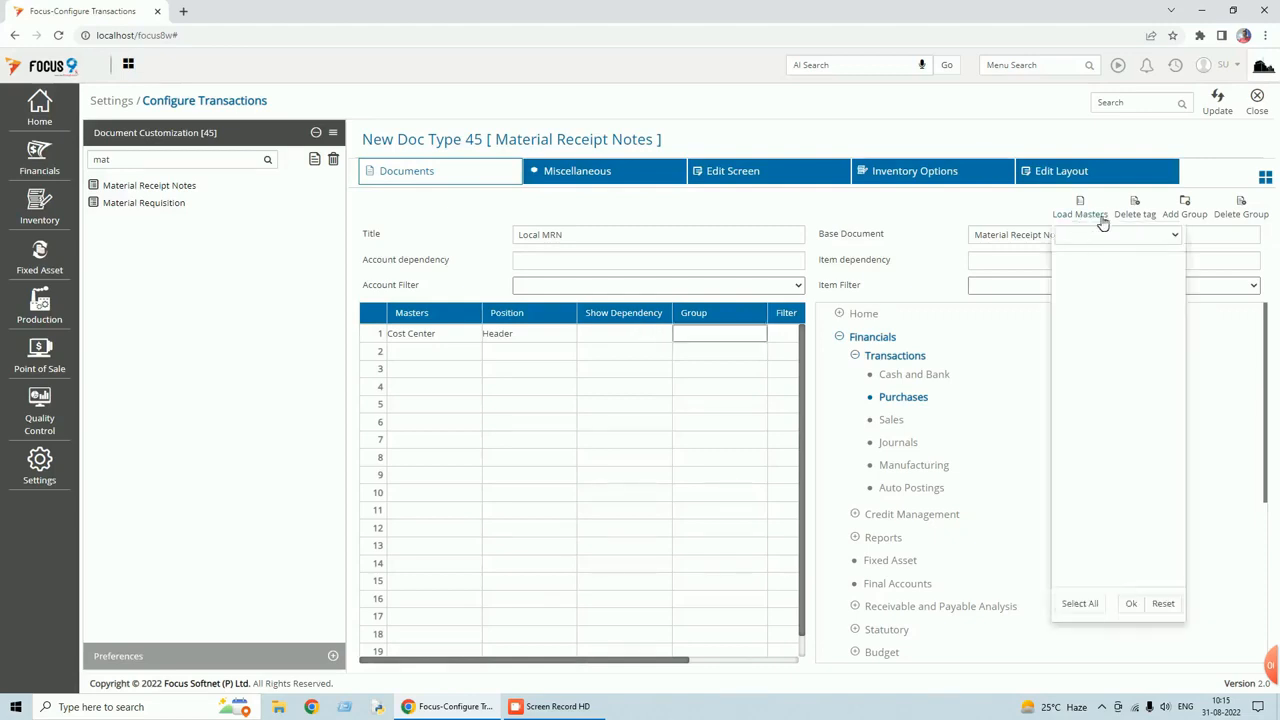
click(1172, 237)
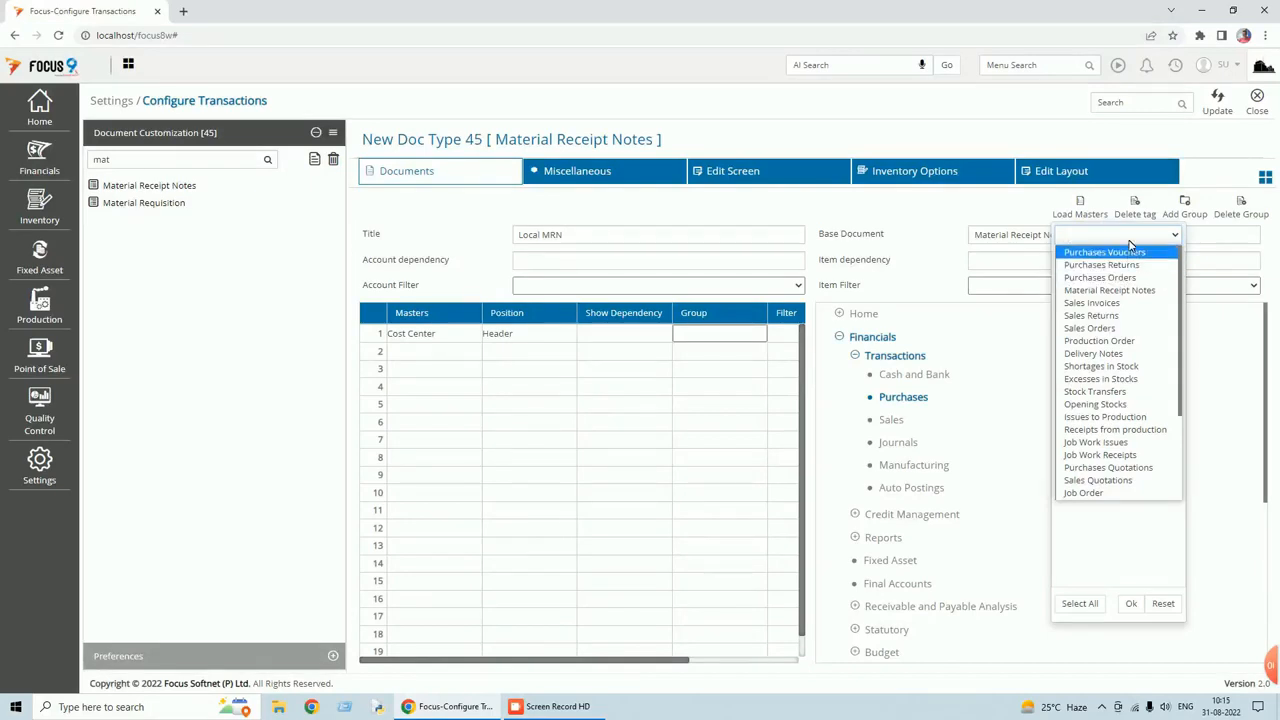
key(l)
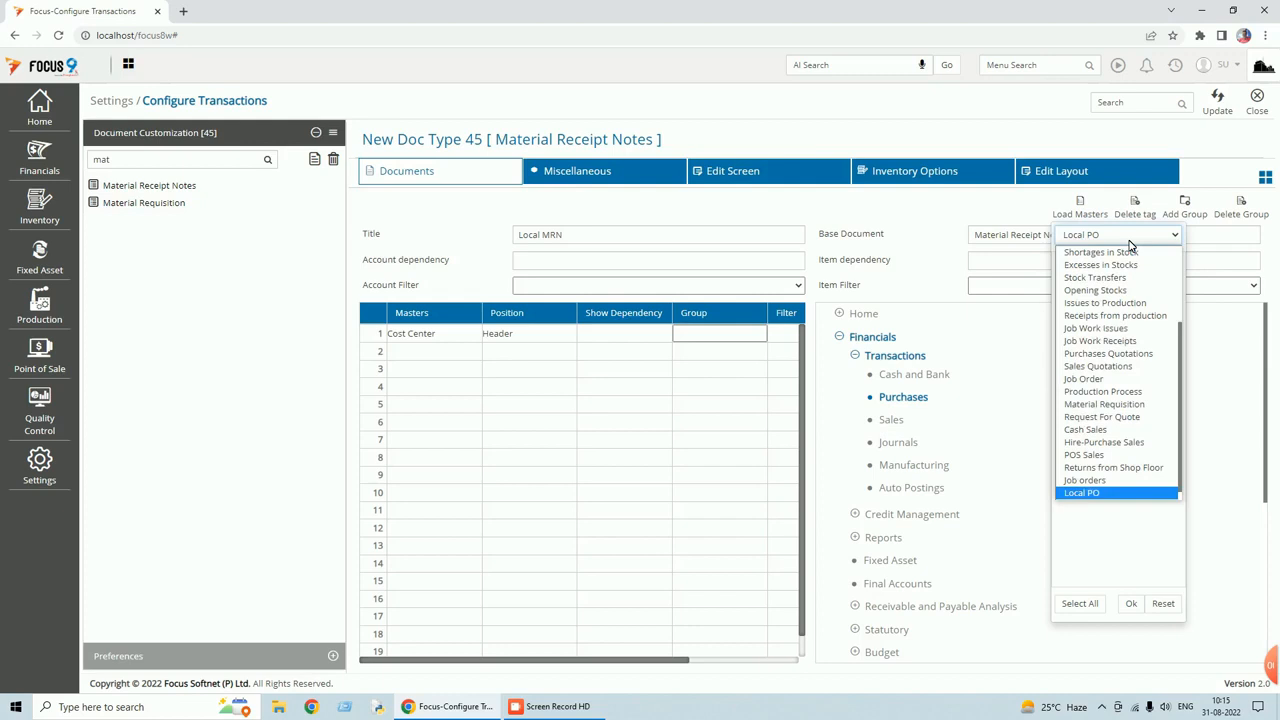
click(1084, 492)
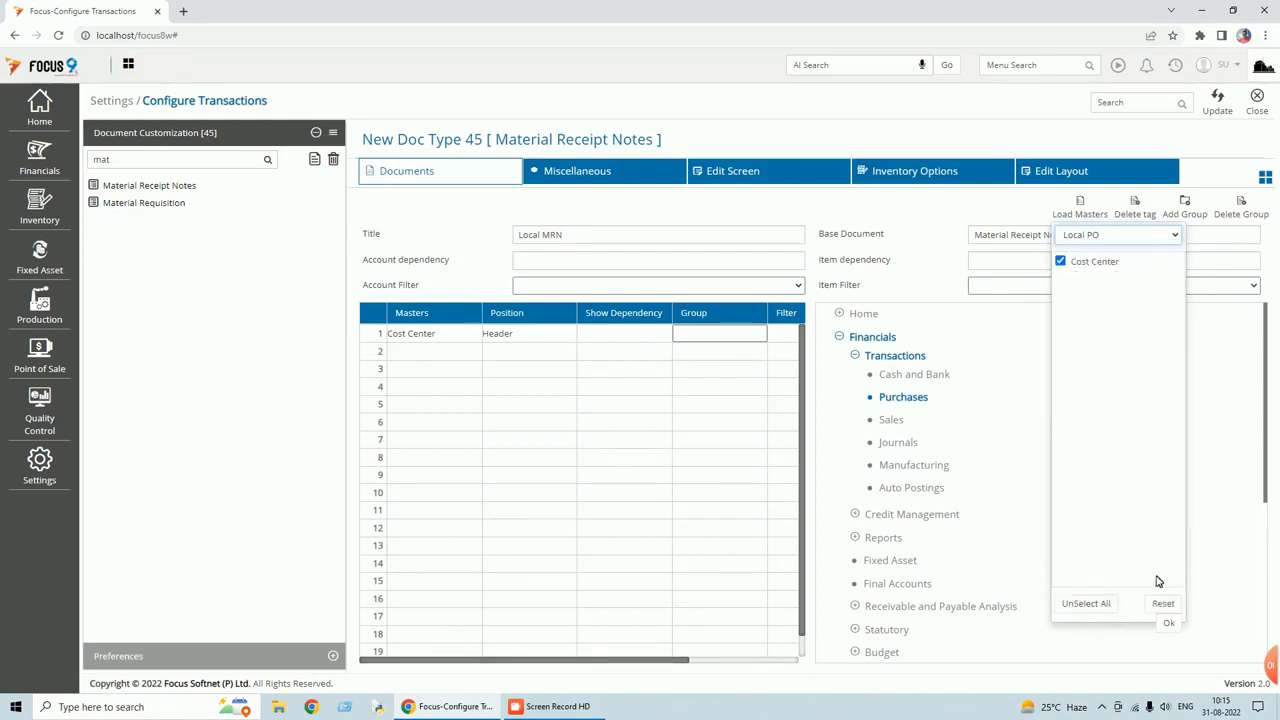
click(1167, 619)
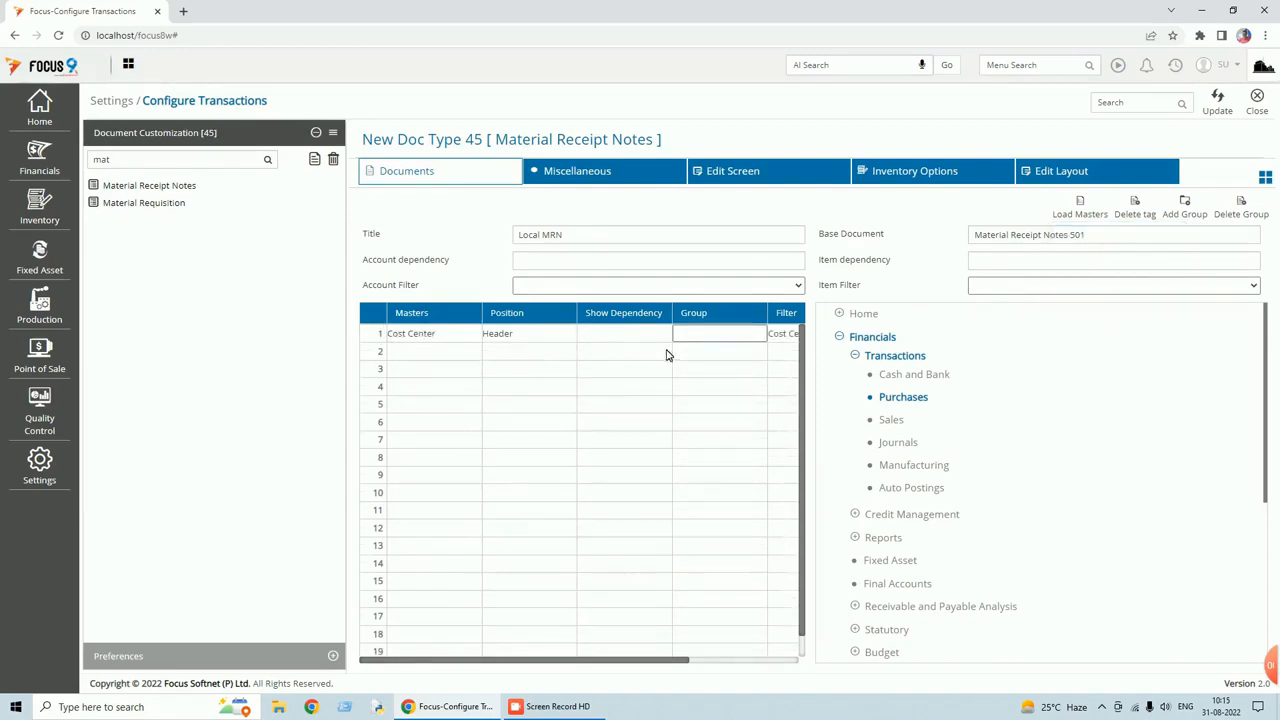
click(727, 176)
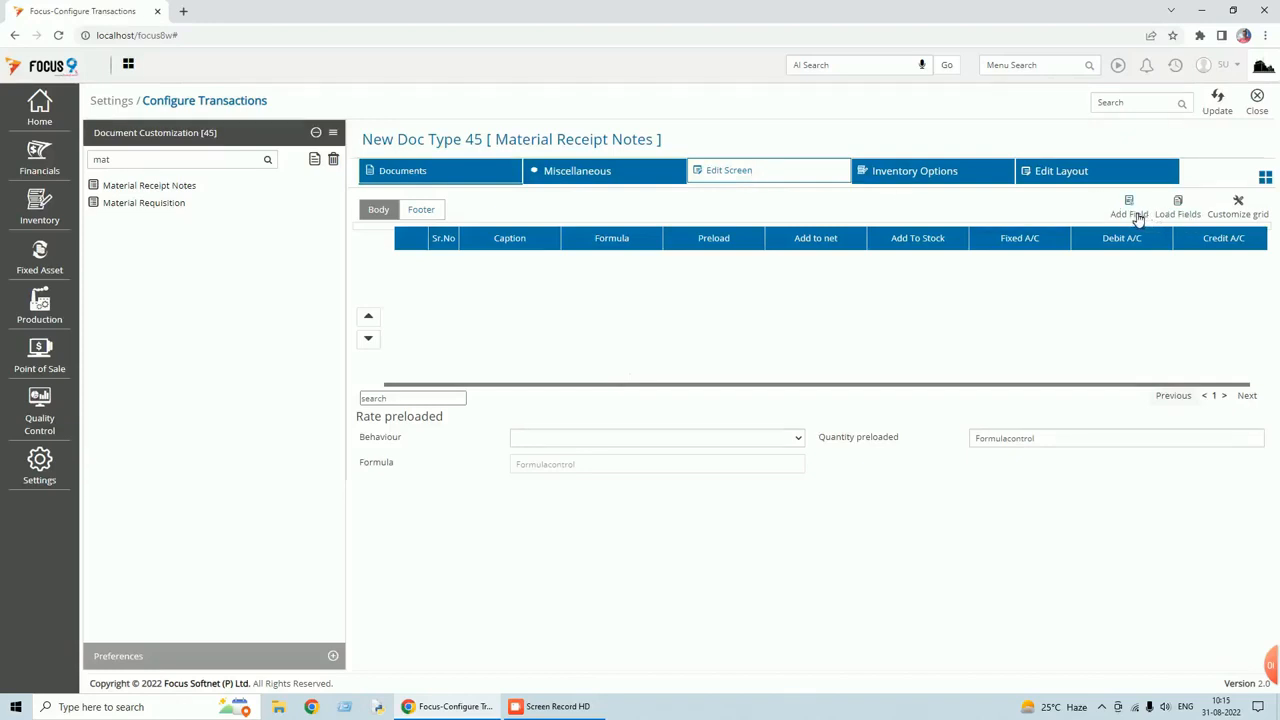
Load the Discount, Freight and Line Total body fields from Local PO into Local MRN.
click(1176, 216)
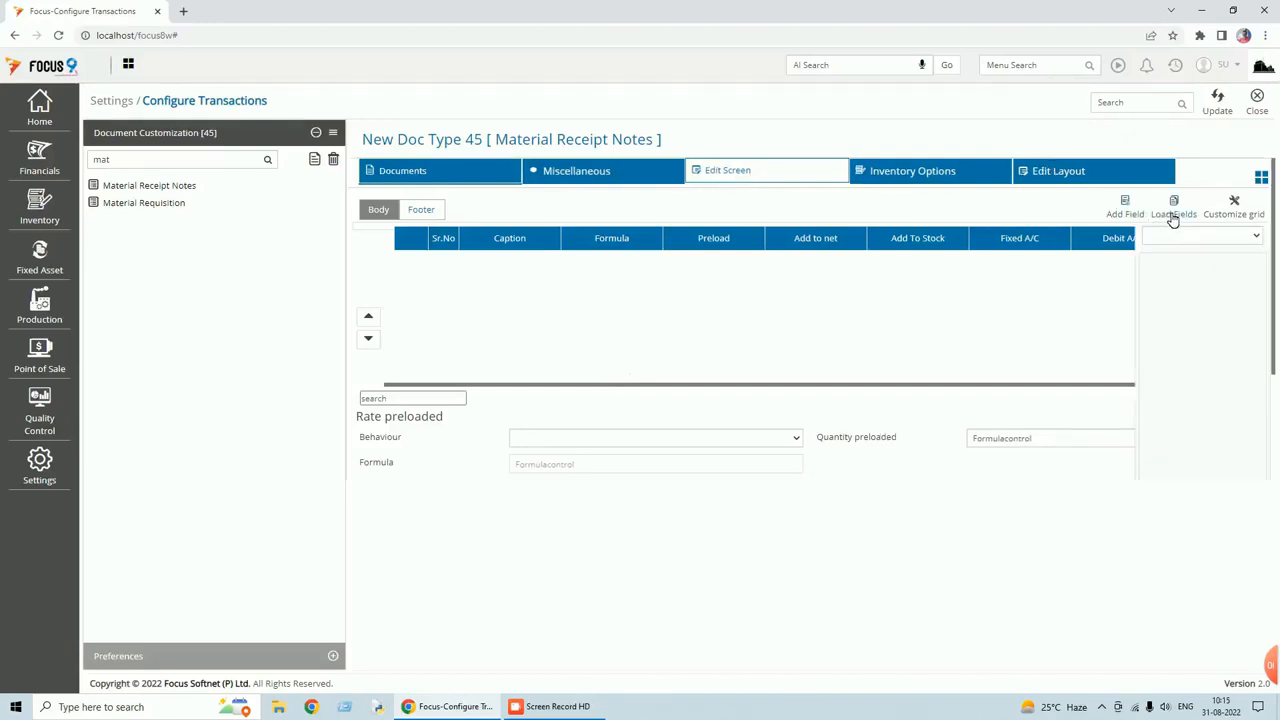
click(1176, 217)
click(1184, 217)
click(1256, 236)
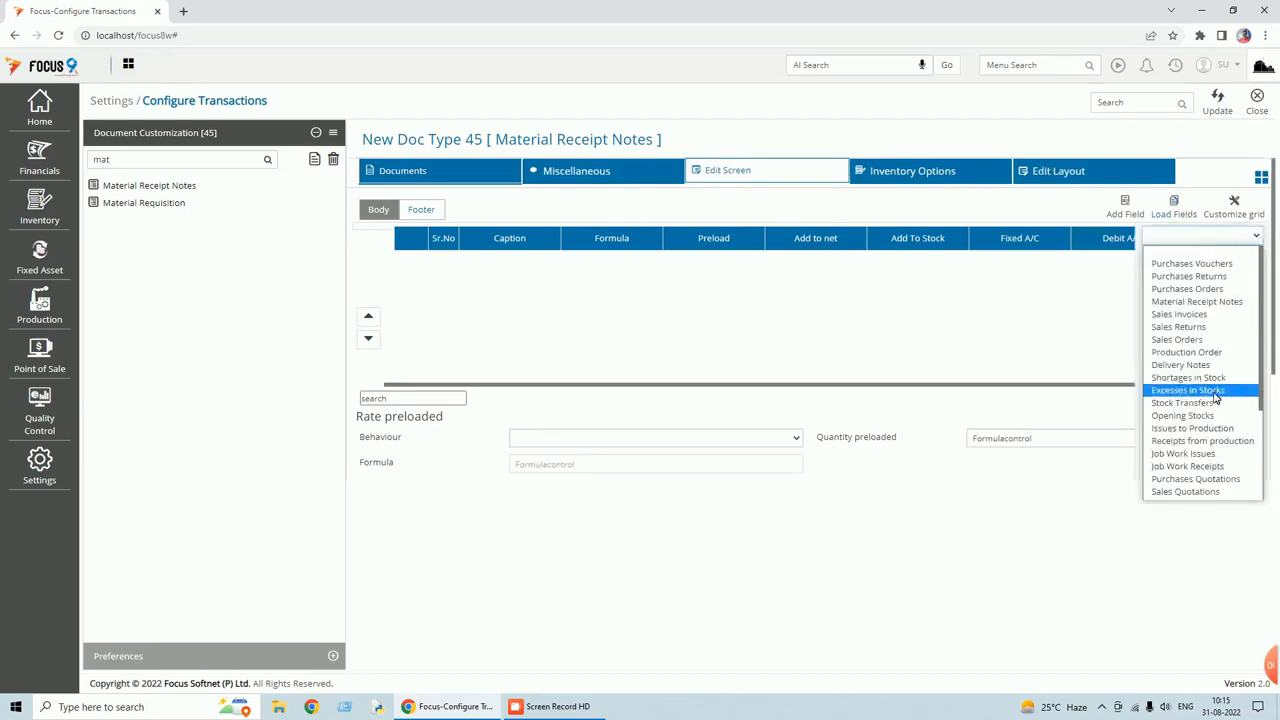
scroll(1216, 398, down, 3)
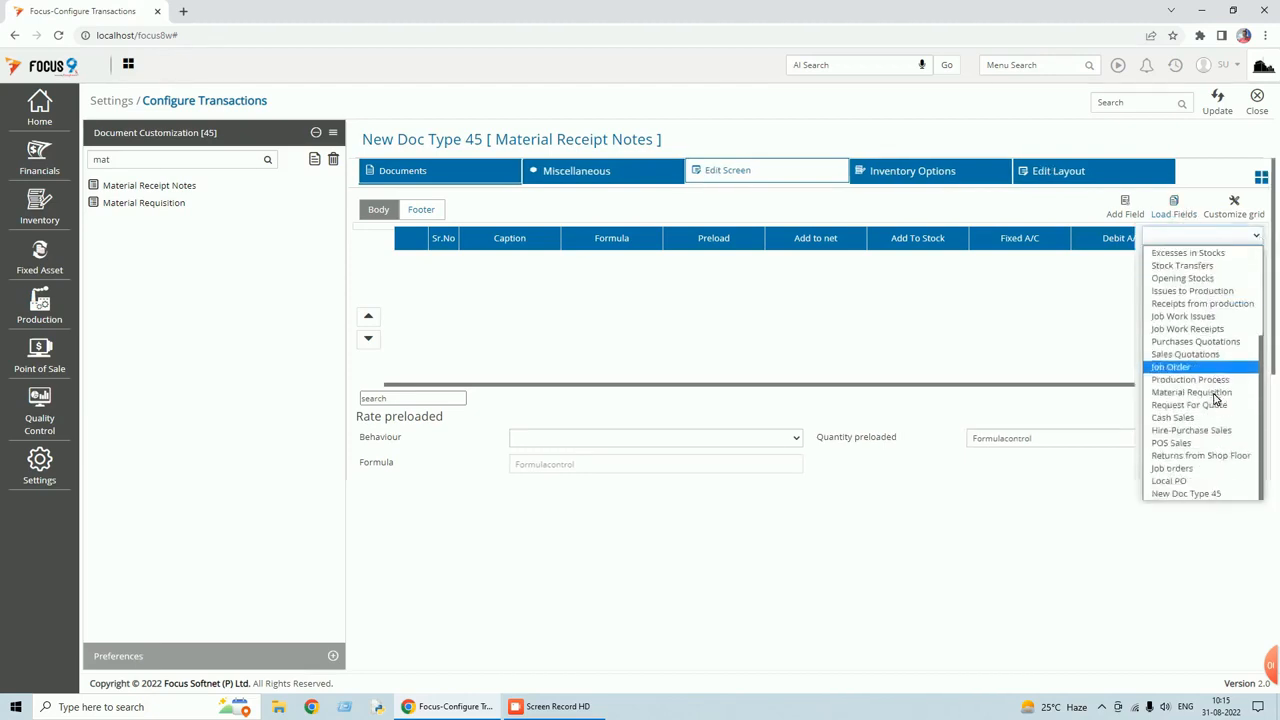
click(1193, 481)
click(1147, 262)
click(1147, 283)
click(1147, 304)
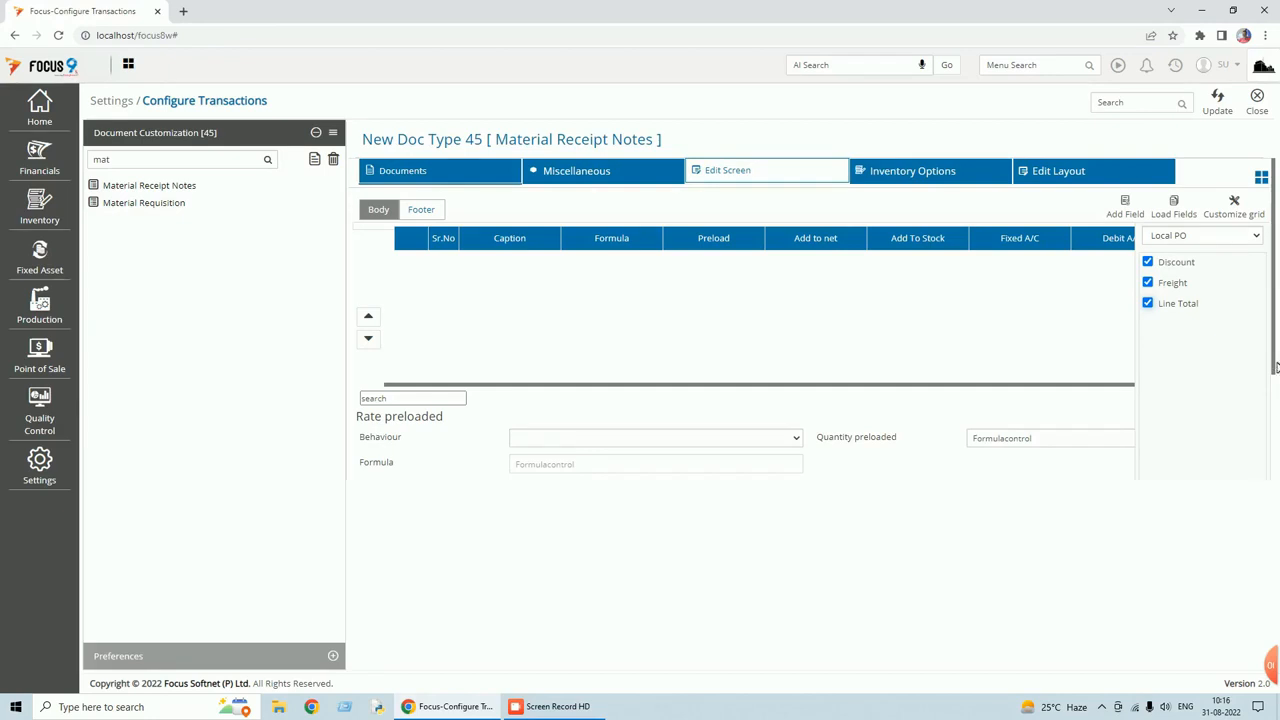
scroll(1256, 385, down, 2)
click(1252, 462)
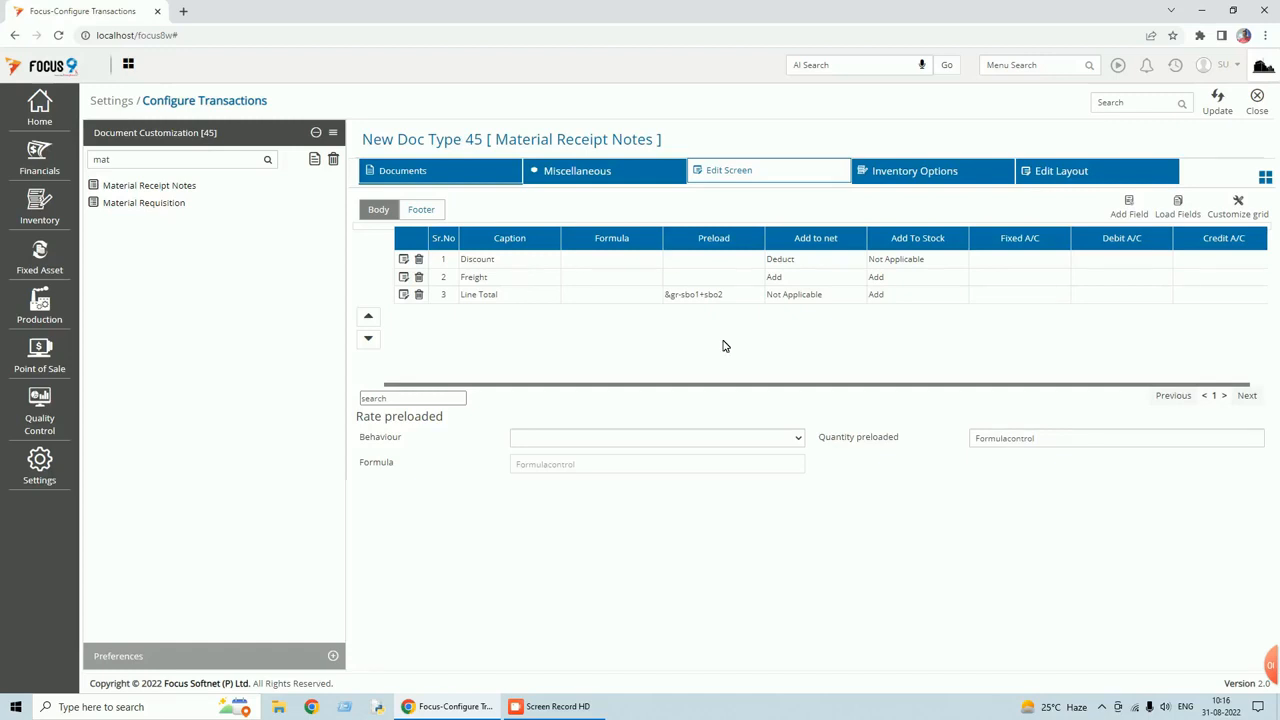
click(1046, 173)
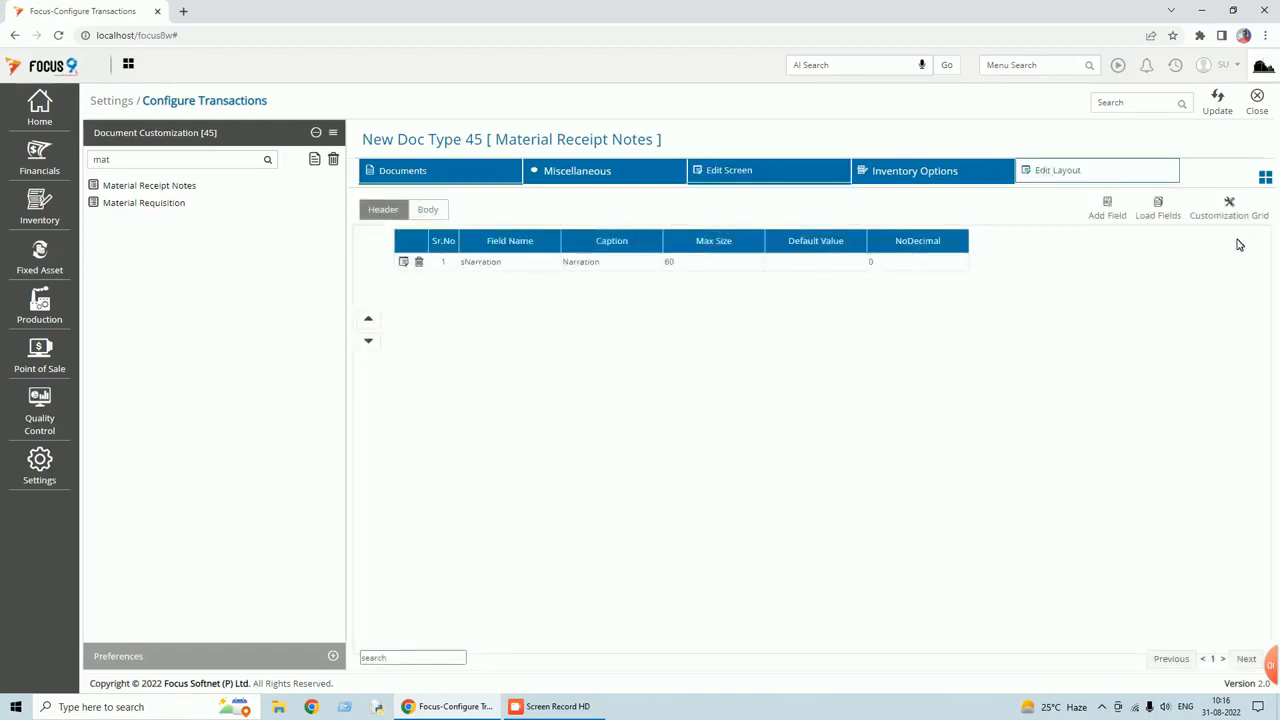
Load Quotation Reference and Attachment header fields from Local PO, then save and close the configuration.
click(1164, 218)
click(1258, 240)
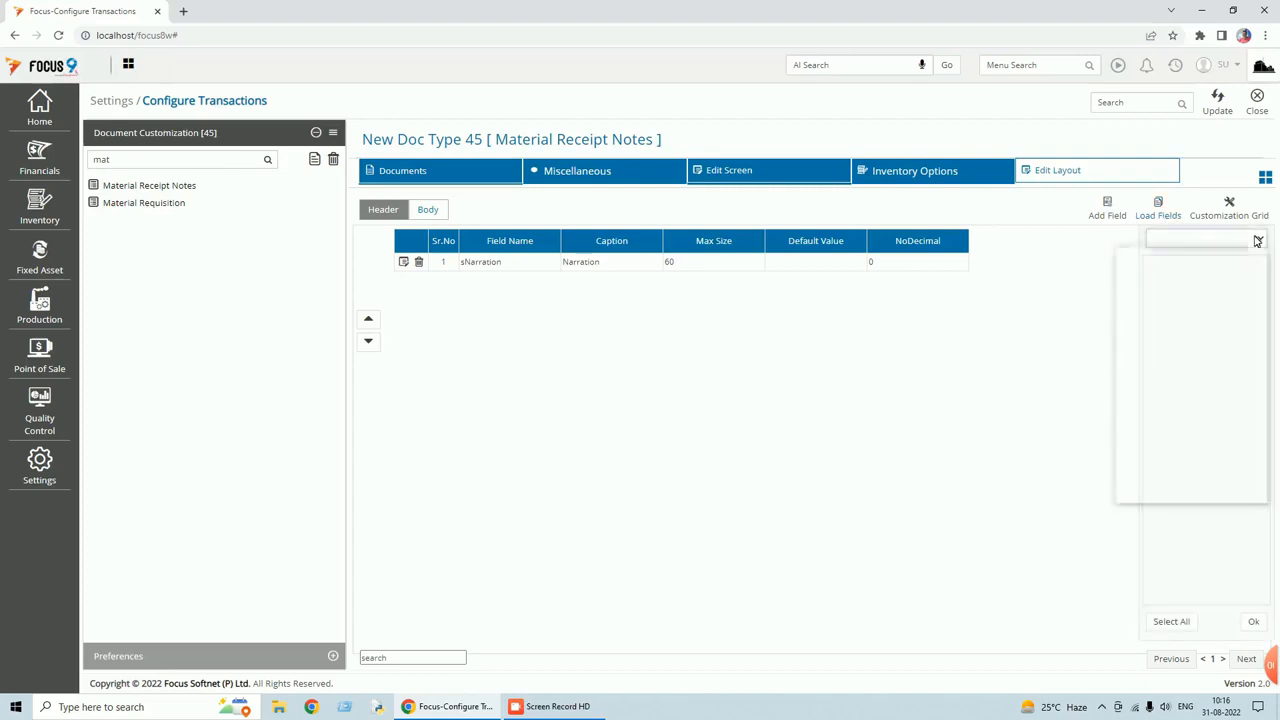
scroll(1220, 345, down, 3)
click(1160, 485)
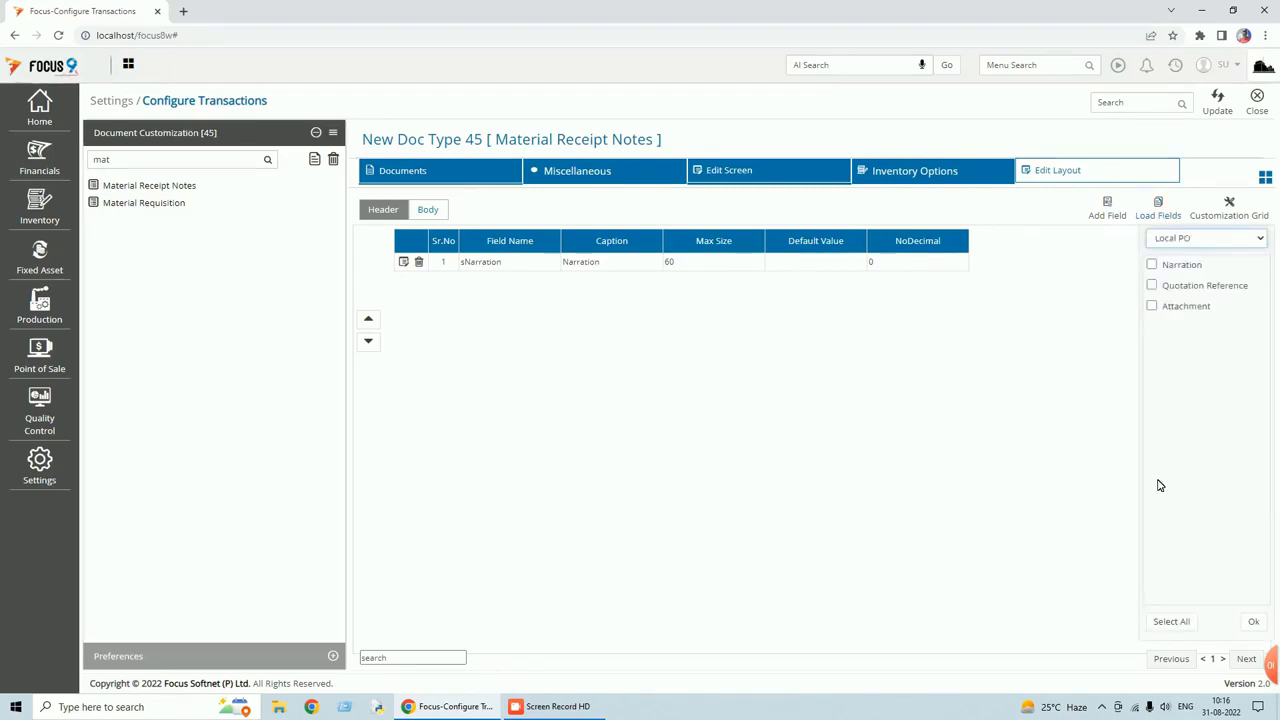
click(1152, 286)
click(1152, 306)
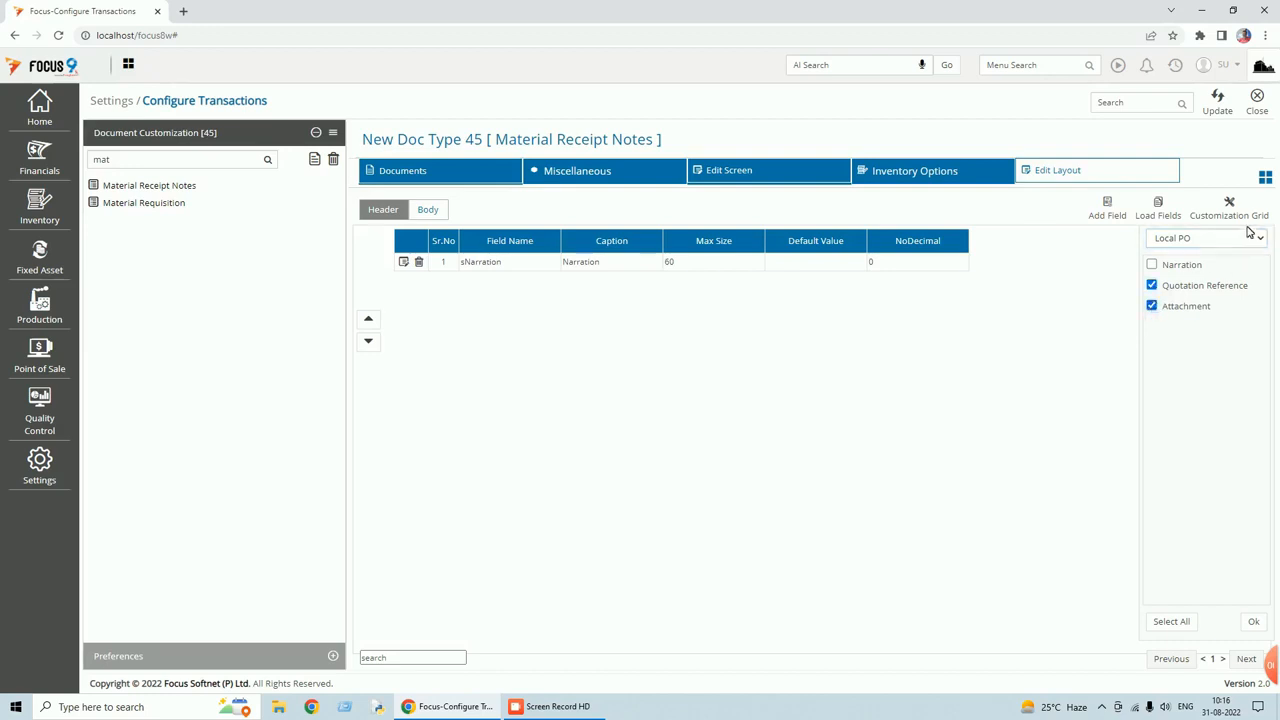
click(1254, 622)
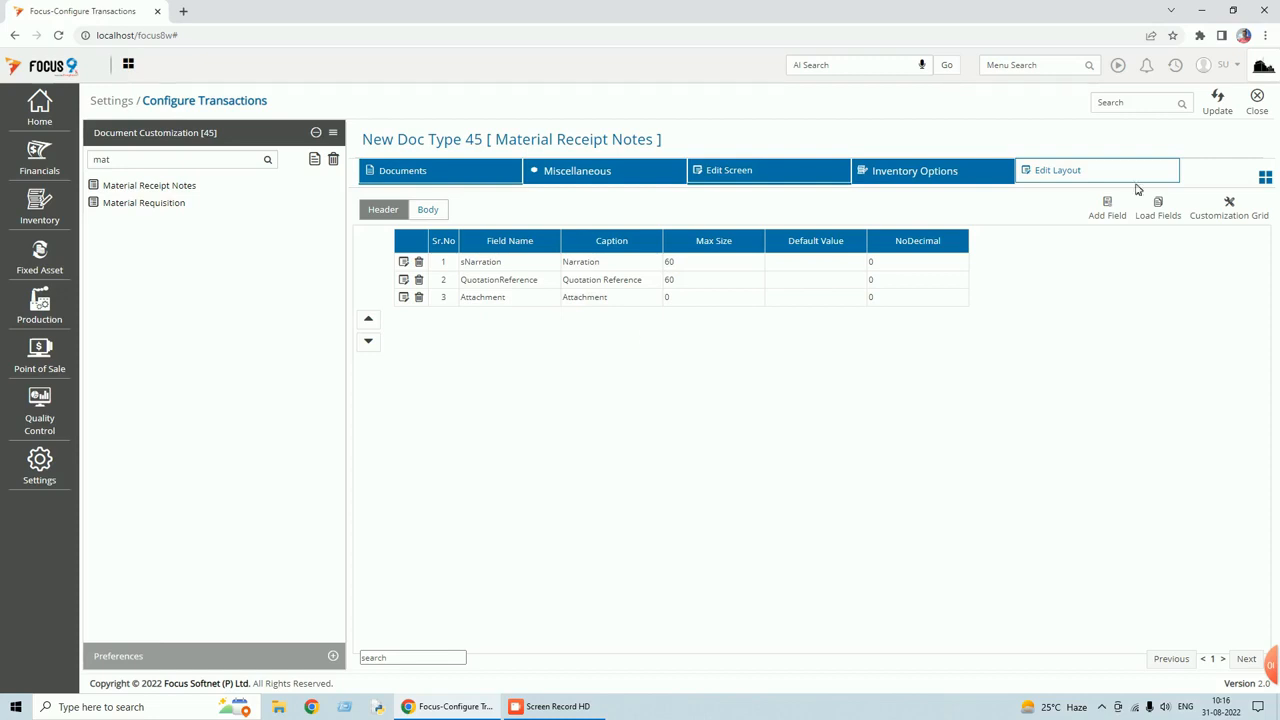
click(1217, 104)
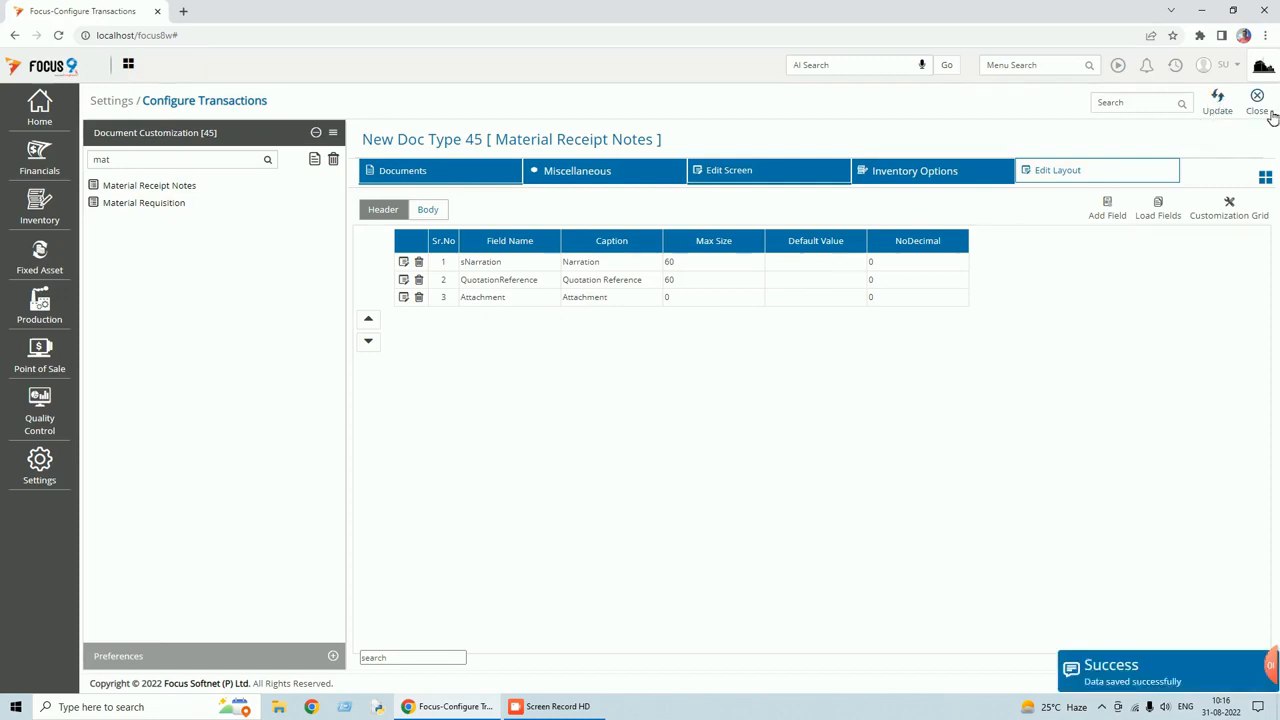
click(1262, 112)
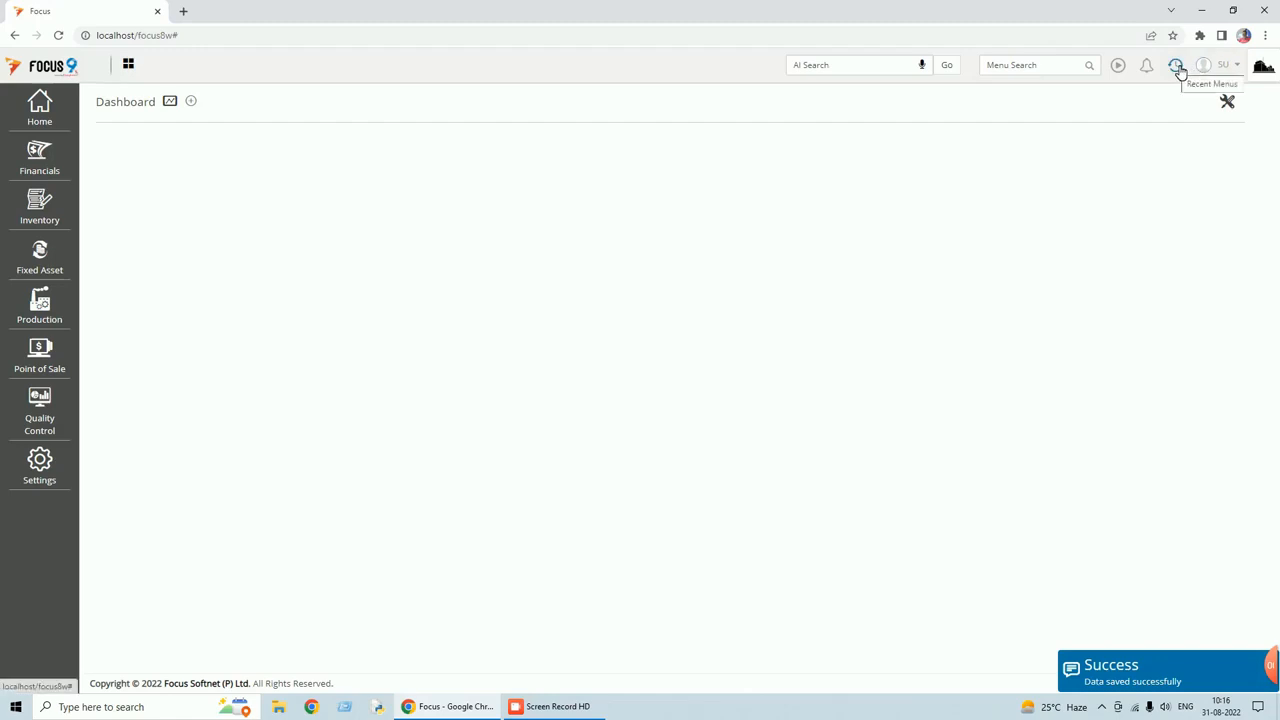
Log out and sign back in as user su, then expand Financials > Transactions.
click(1236, 66)
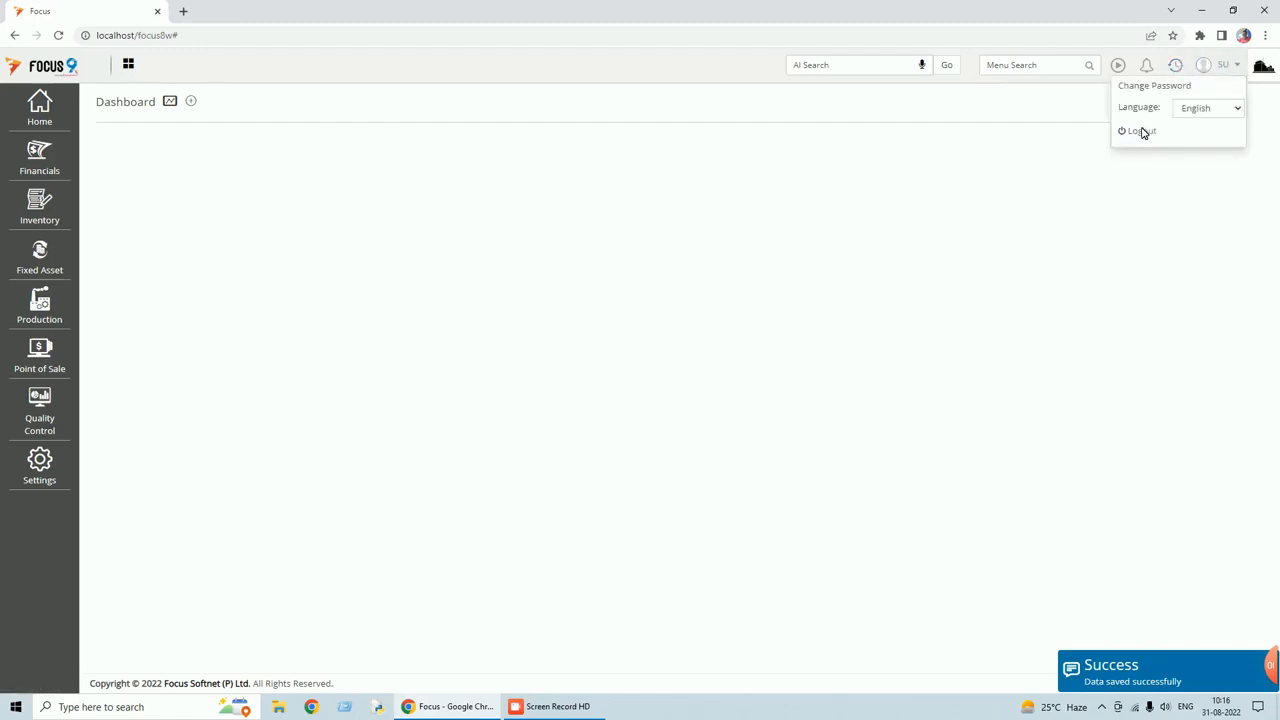
click(1143, 133)
text(su)
click(745, 320)
text(s)
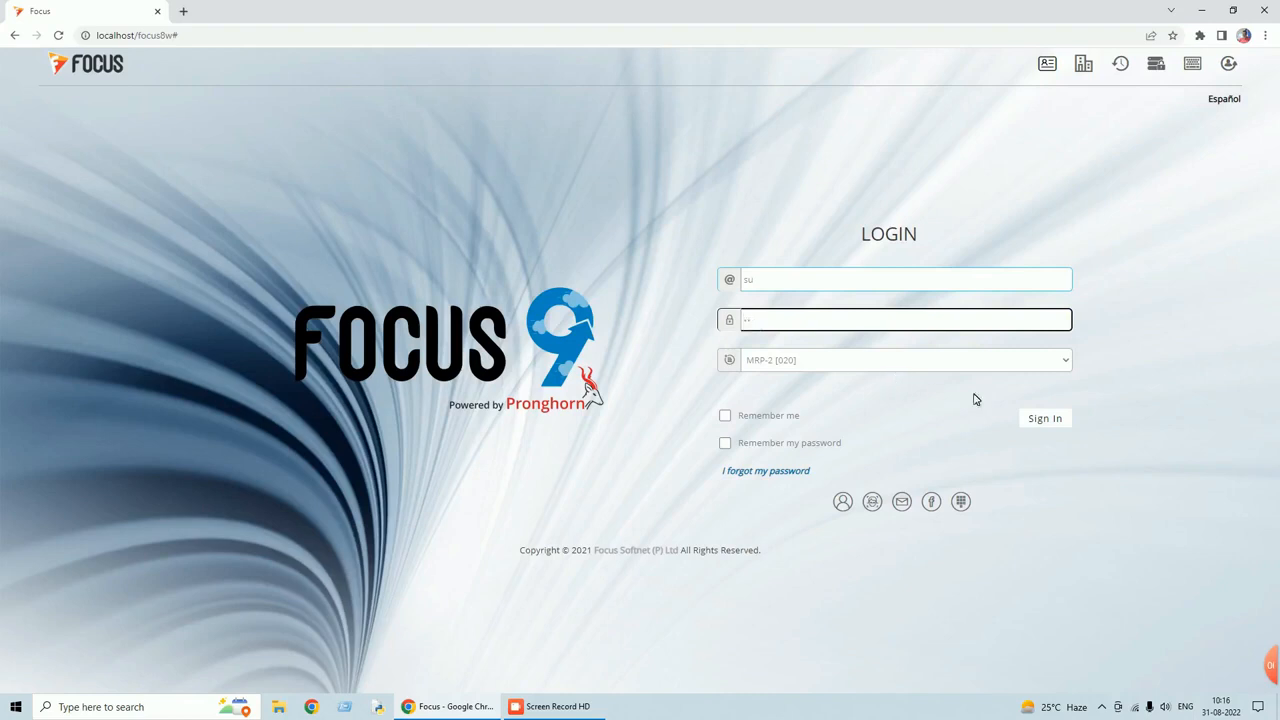
click(1045, 418)
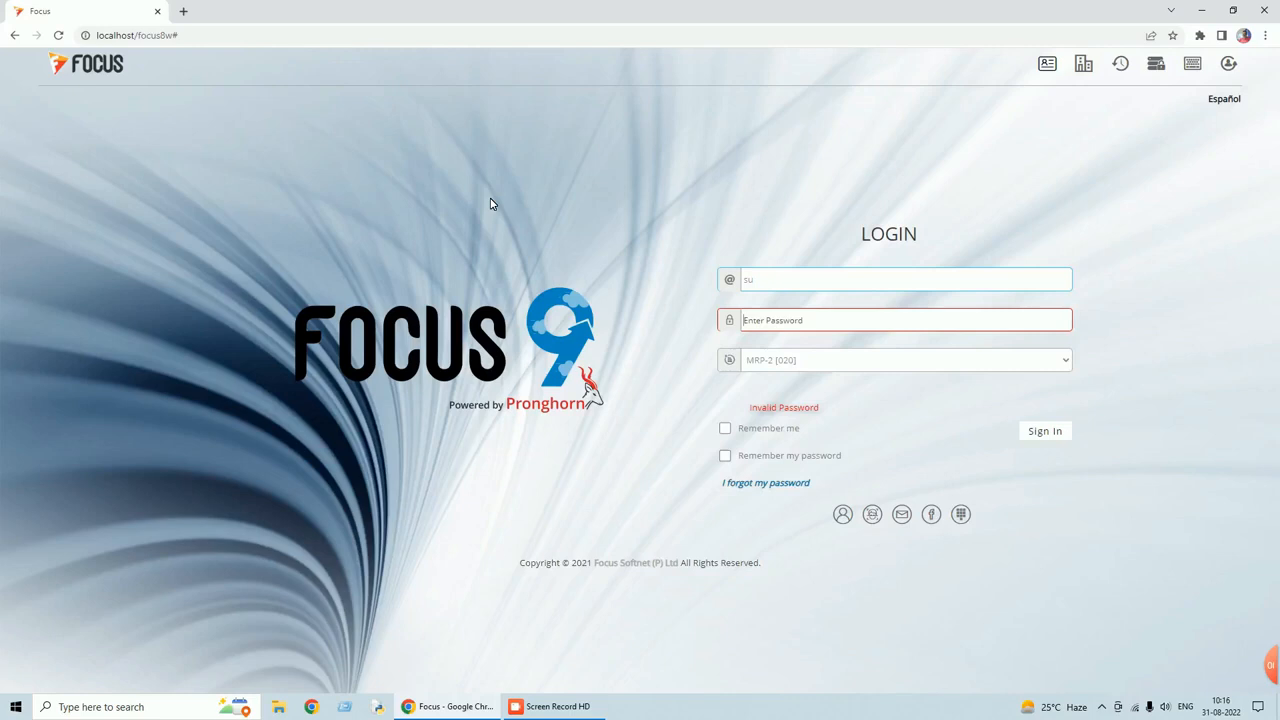
text(s)
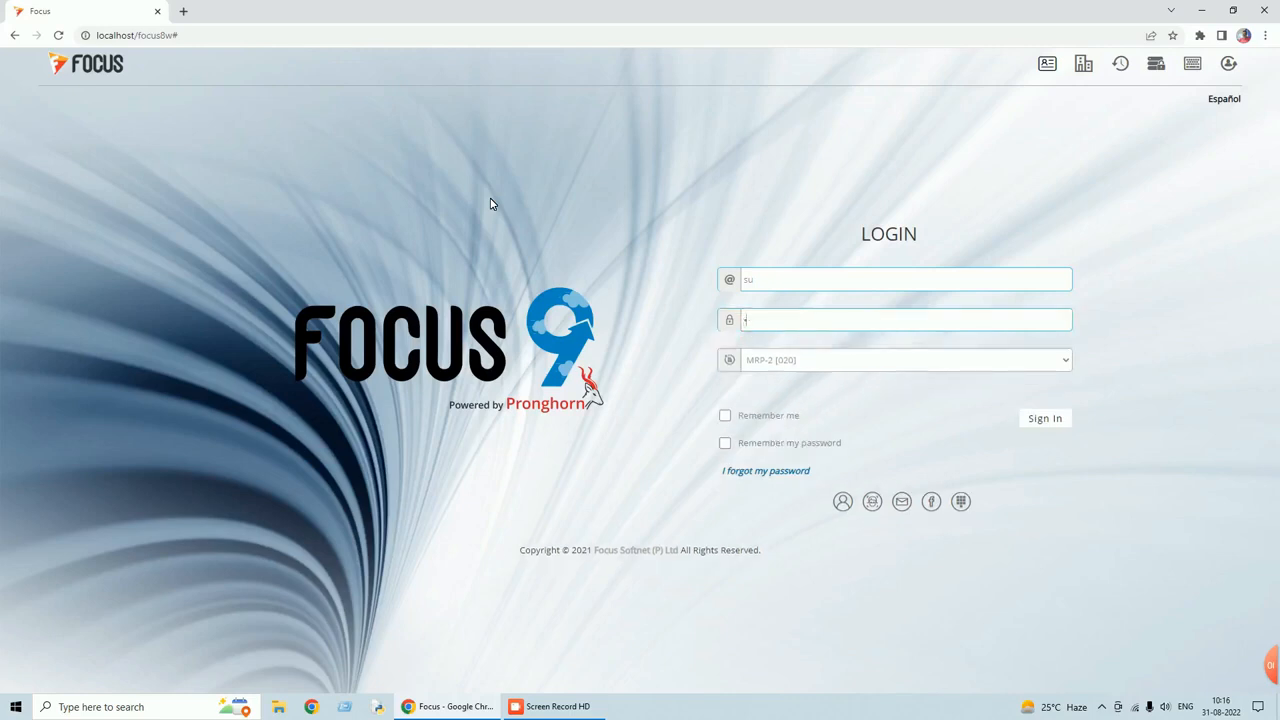
click(1050, 418)
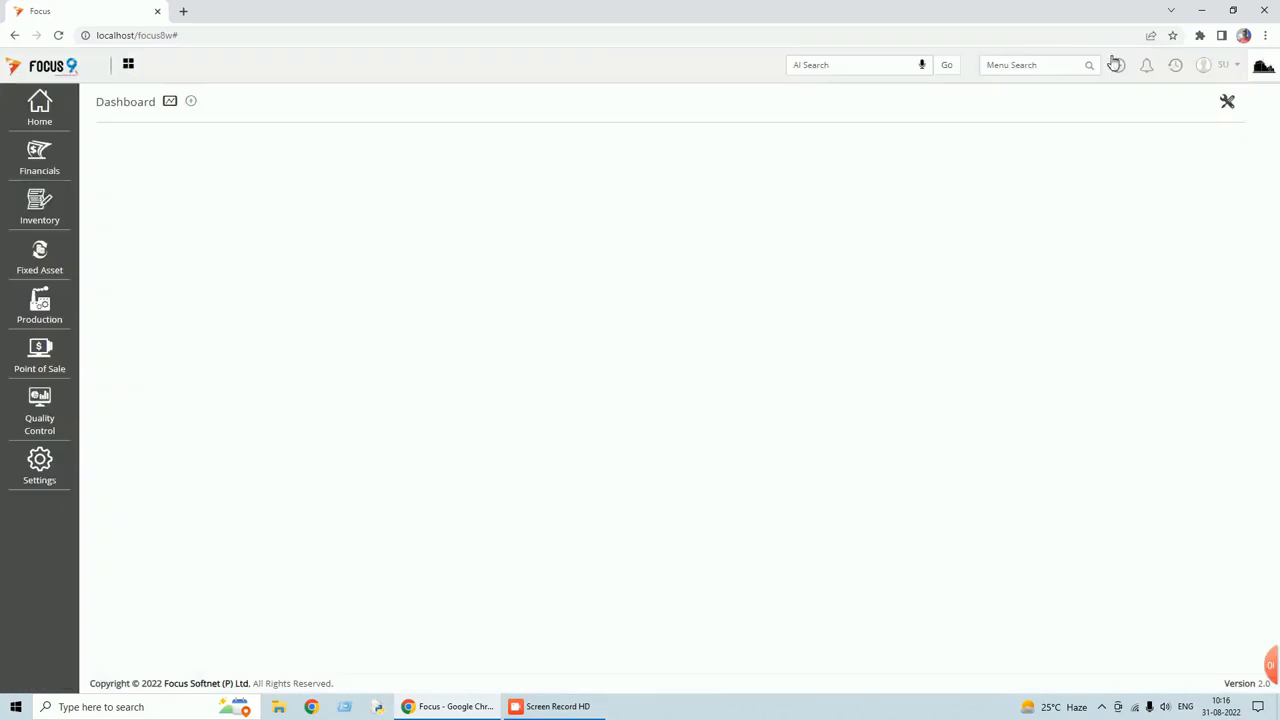
click(43, 160)
click(120, 143)
Open Local MRN under Purchases and add Warehouse as the second master in the Header.
click(138, 189)
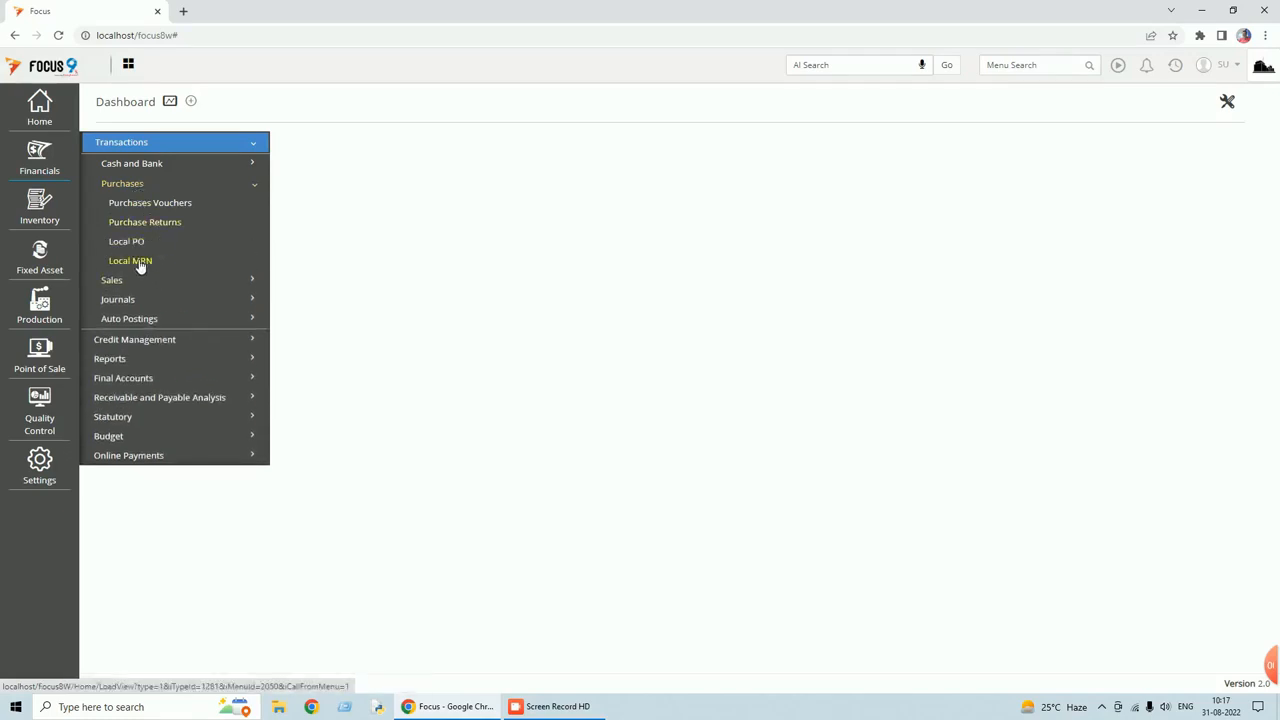
click(138, 263)
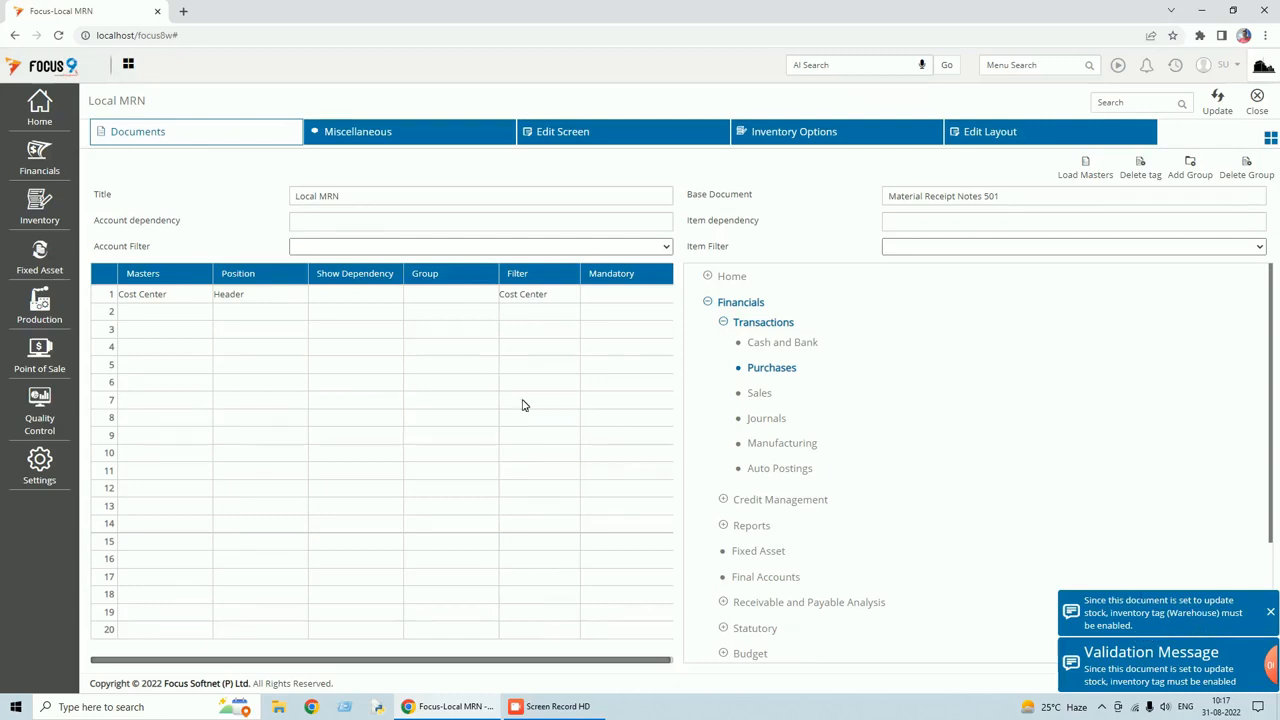
click(163, 318)
key(w)
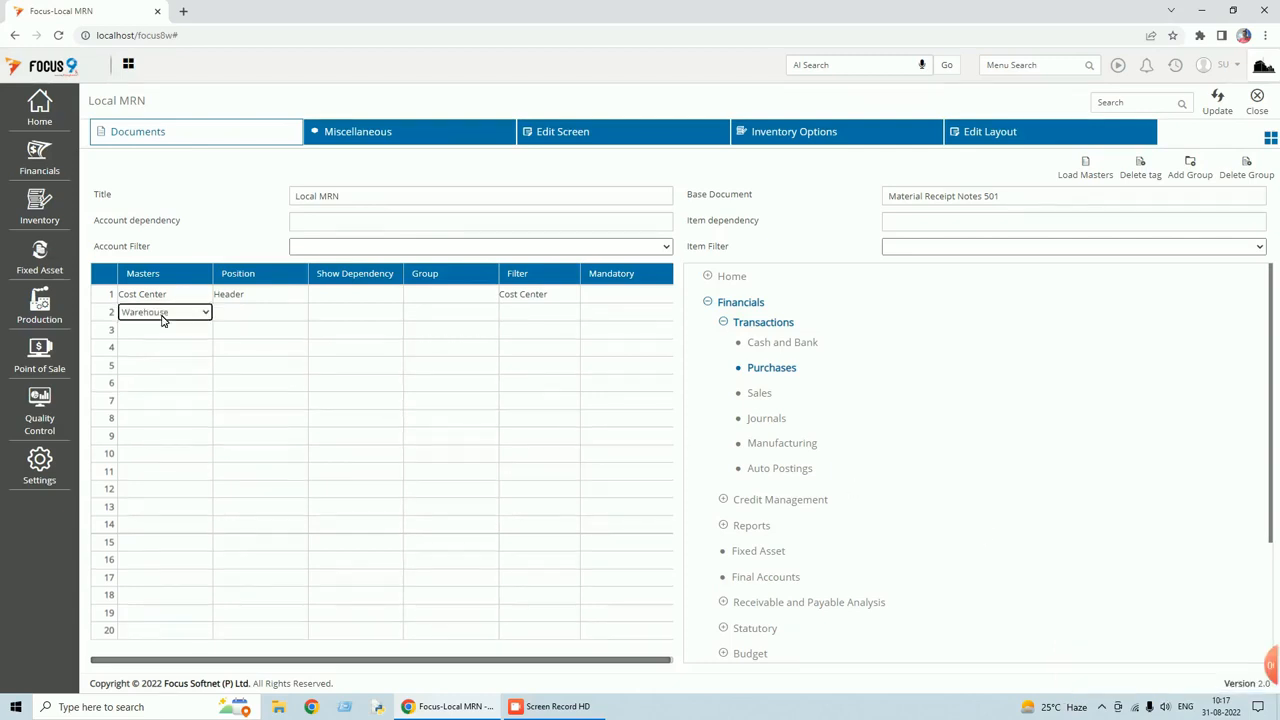
key(Tab)
key(h)
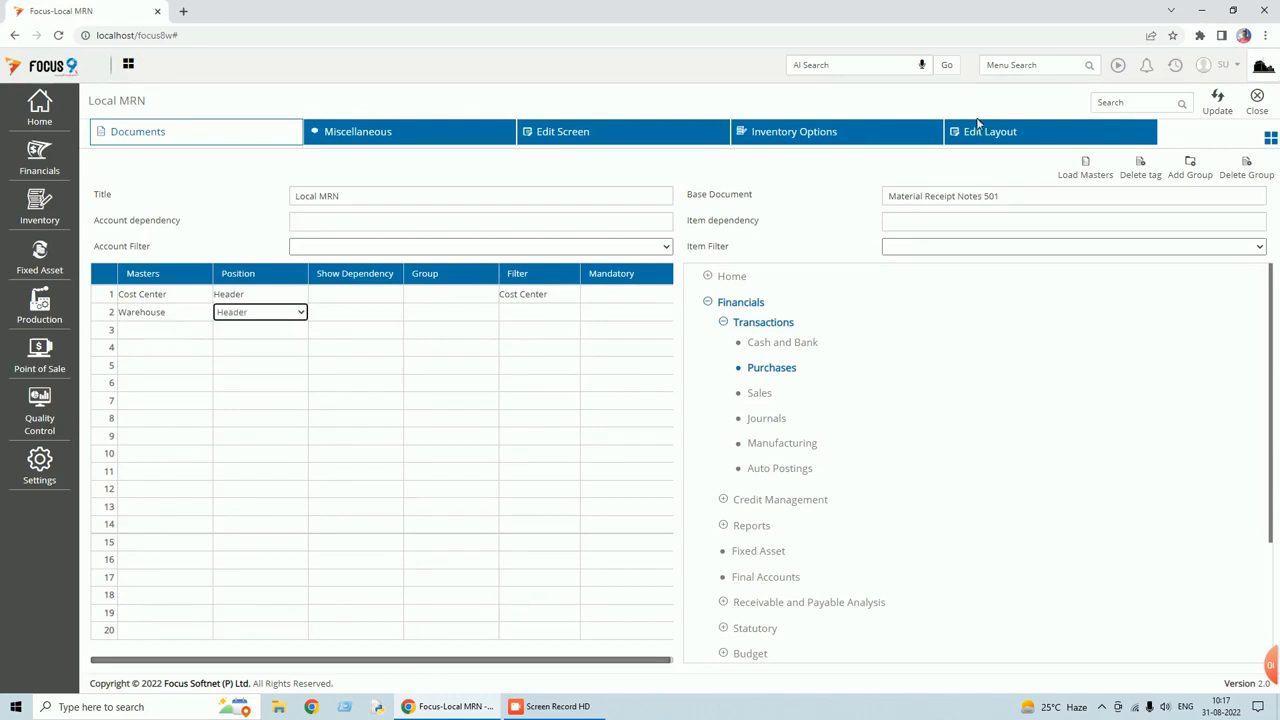
Review the Miscellaneous and Inventory Options tabs, then save and close the Local MRN settings.
click(441, 144)
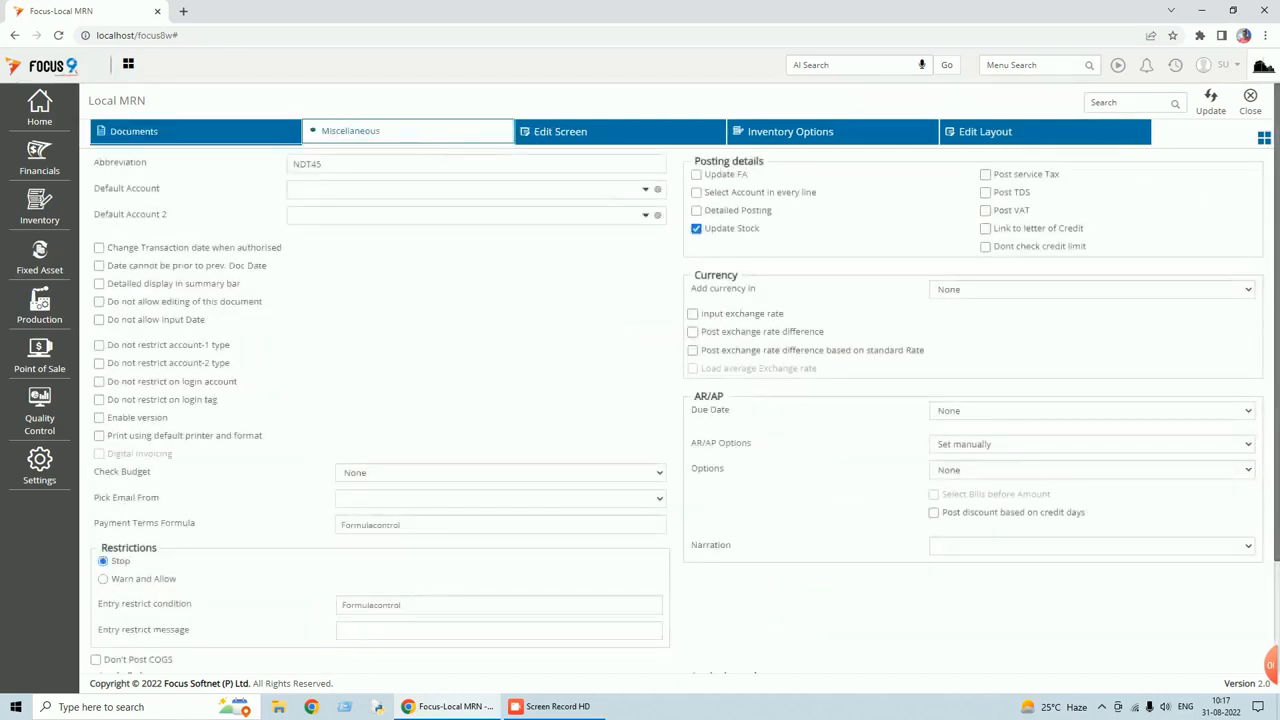
click(697, 176)
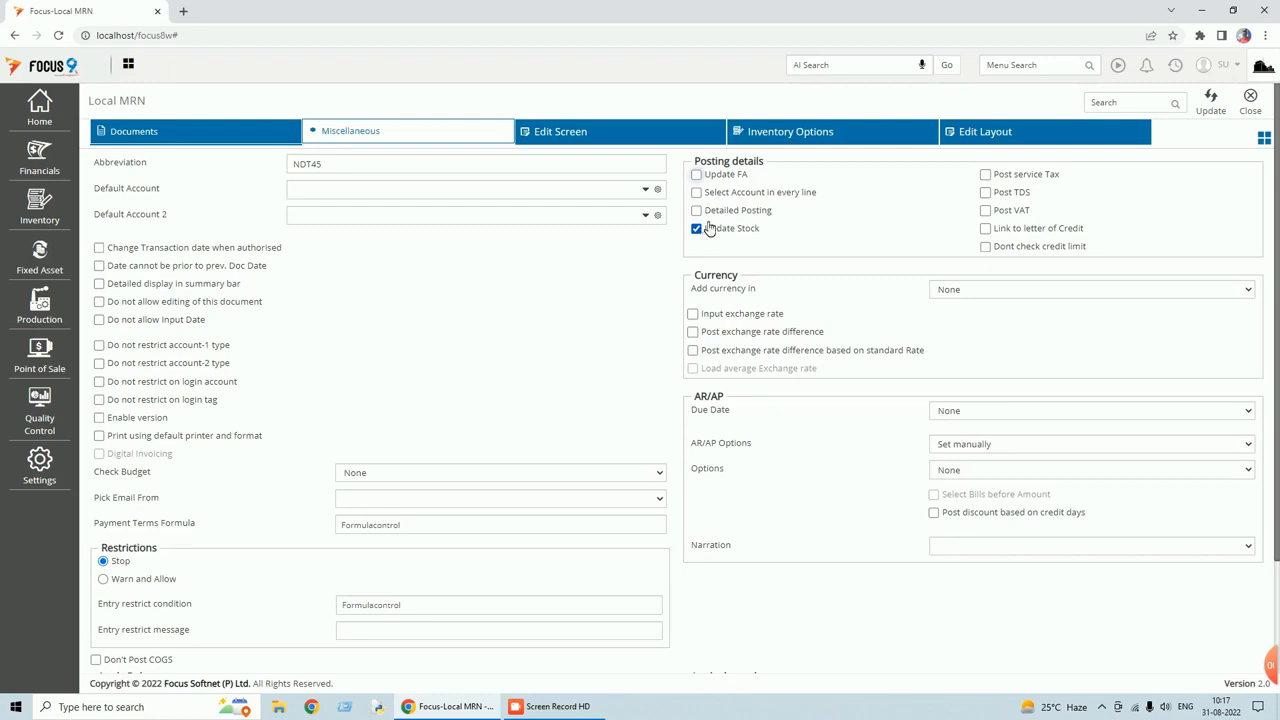
click(753, 136)
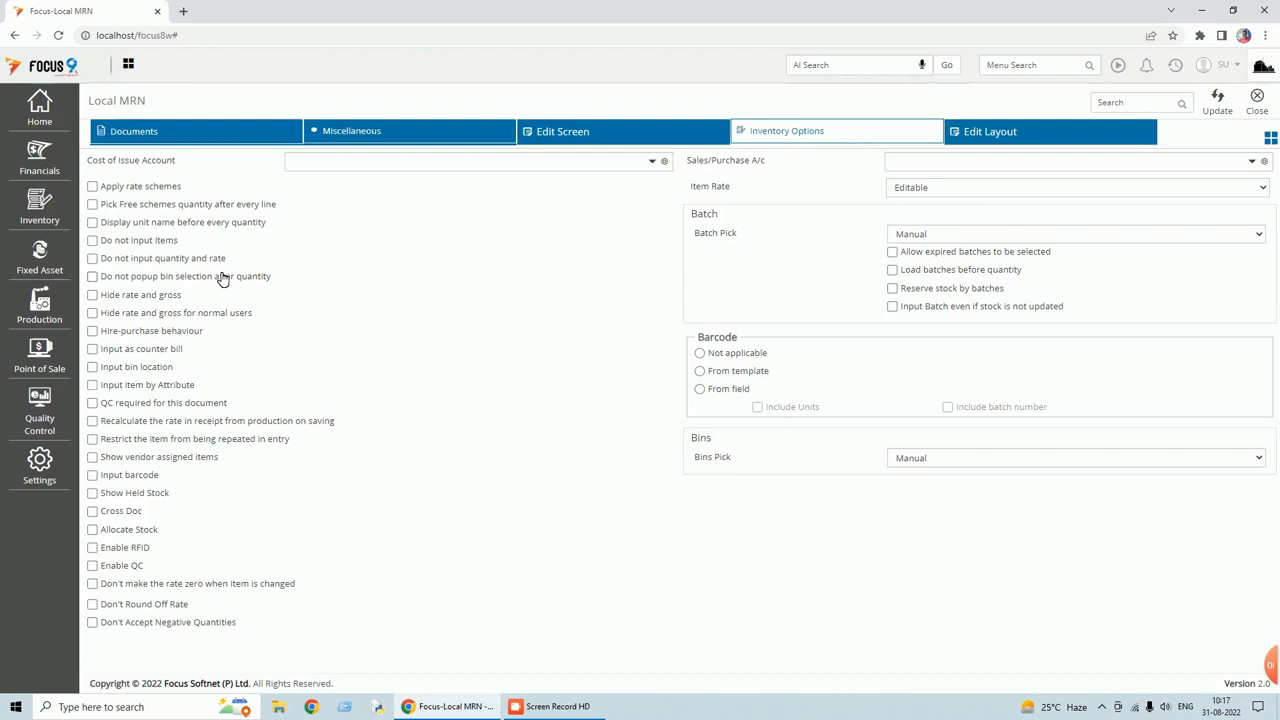
click(348, 135)
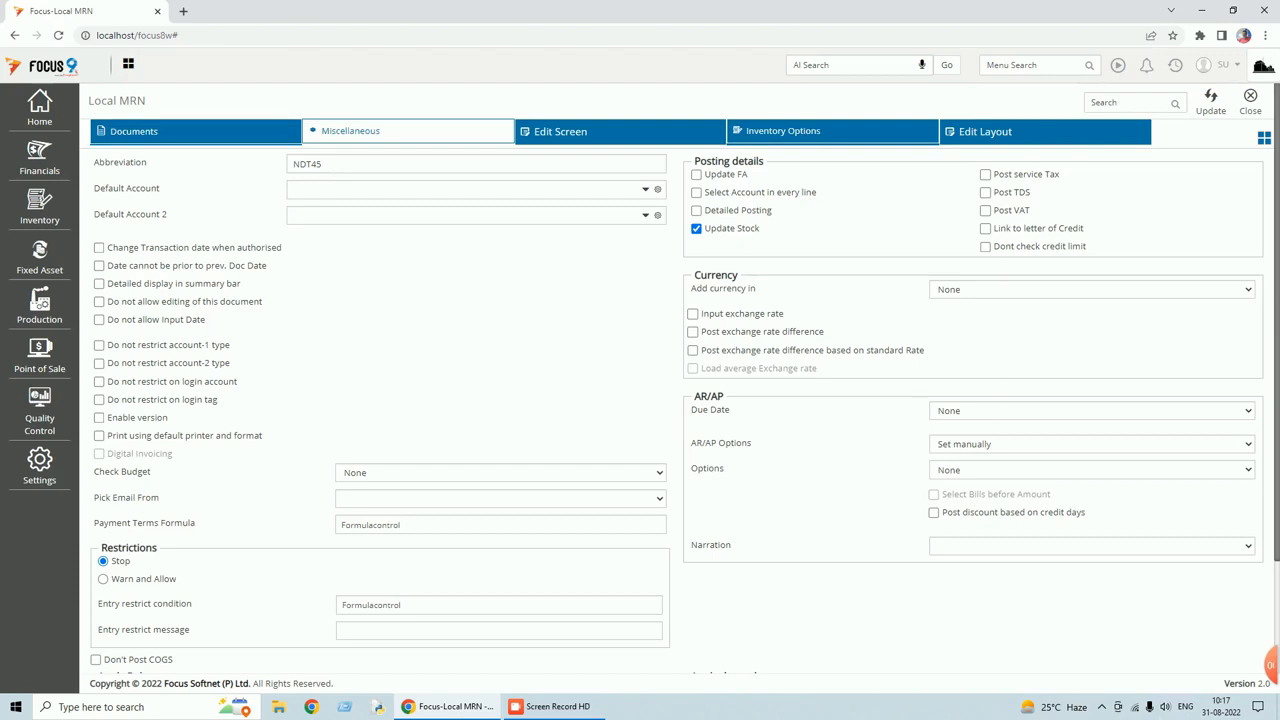
click(1213, 104)
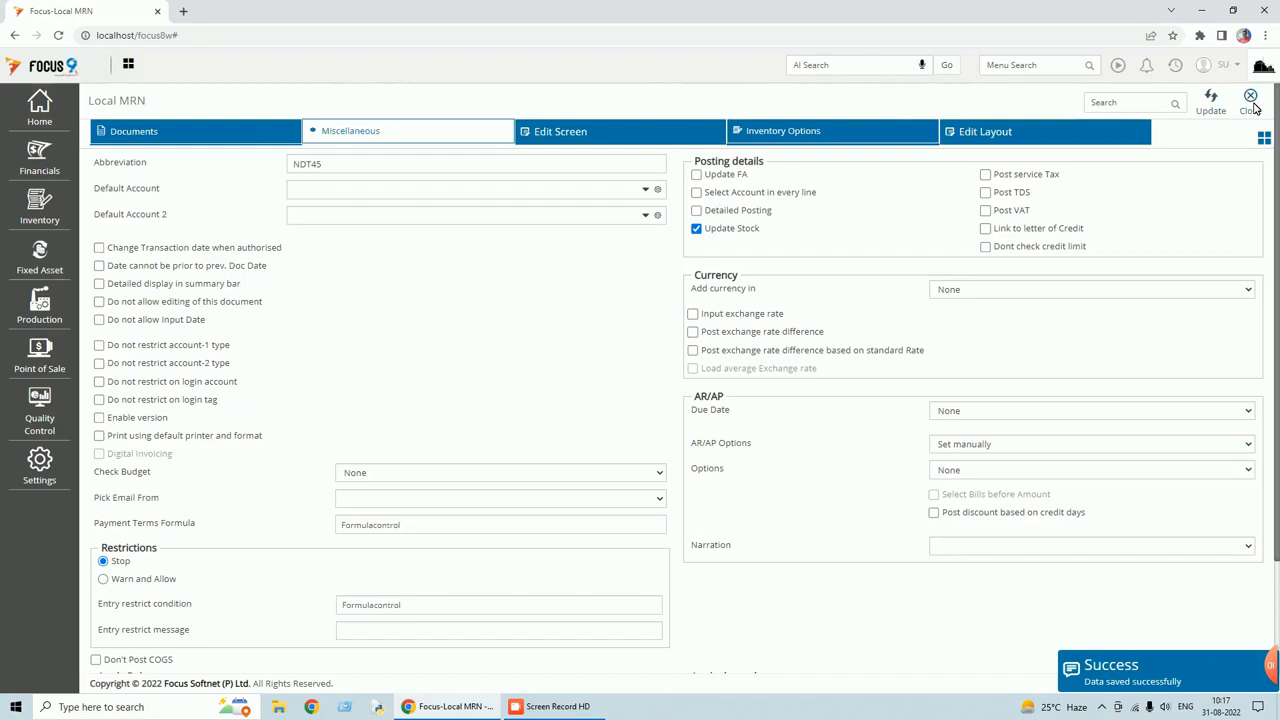
click(1250, 100)
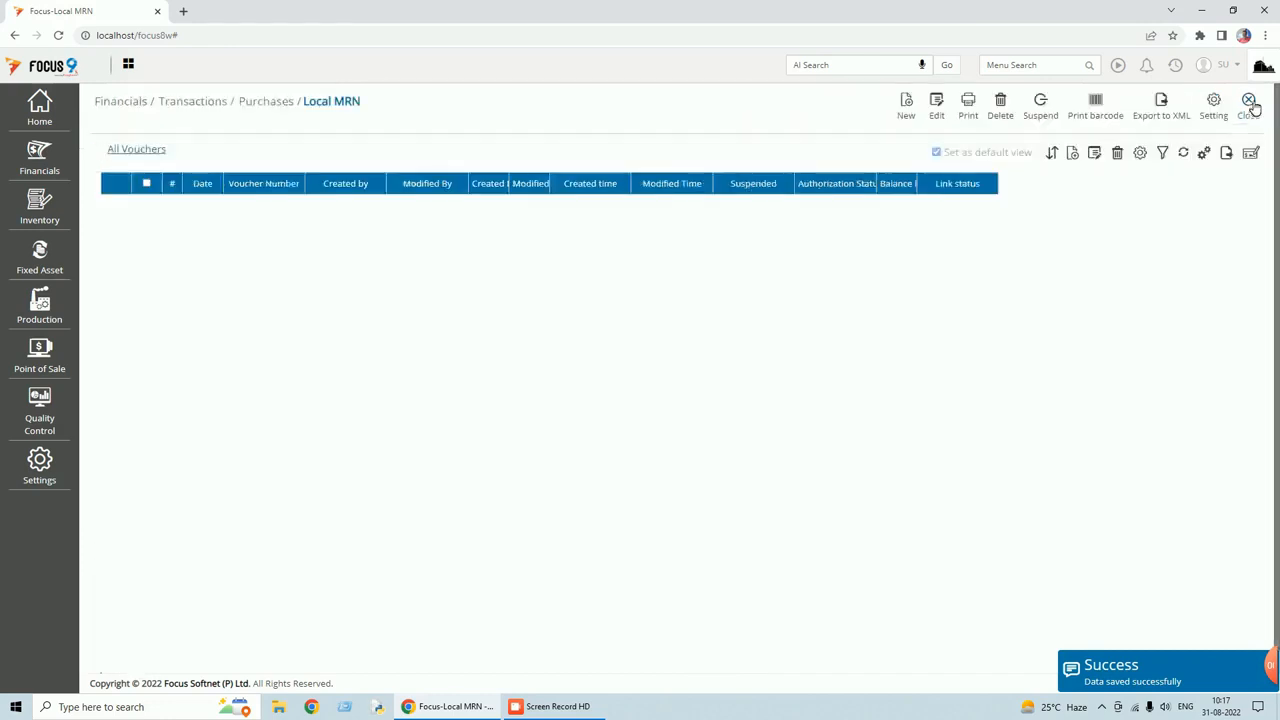
click(910, 120)
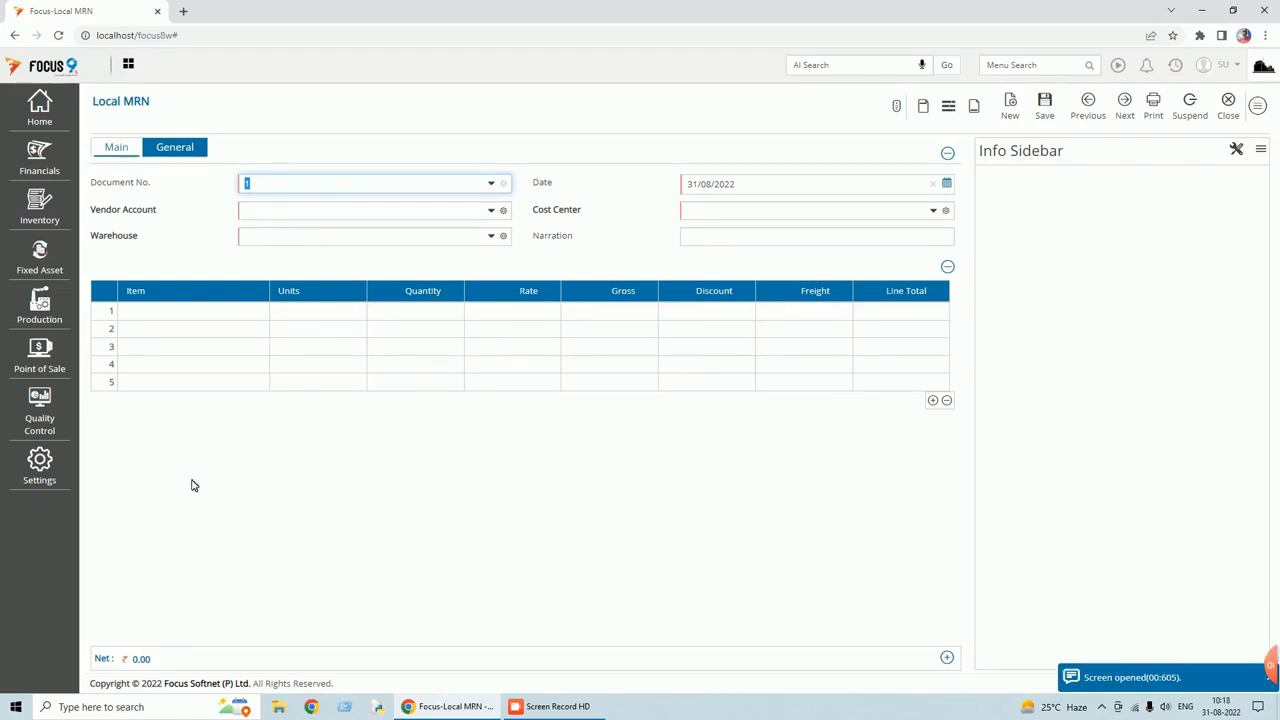
From the new Local MRN entry, reopen its document settings on the Edit Screen page.
click(1258, 105)
click(1185, 306)
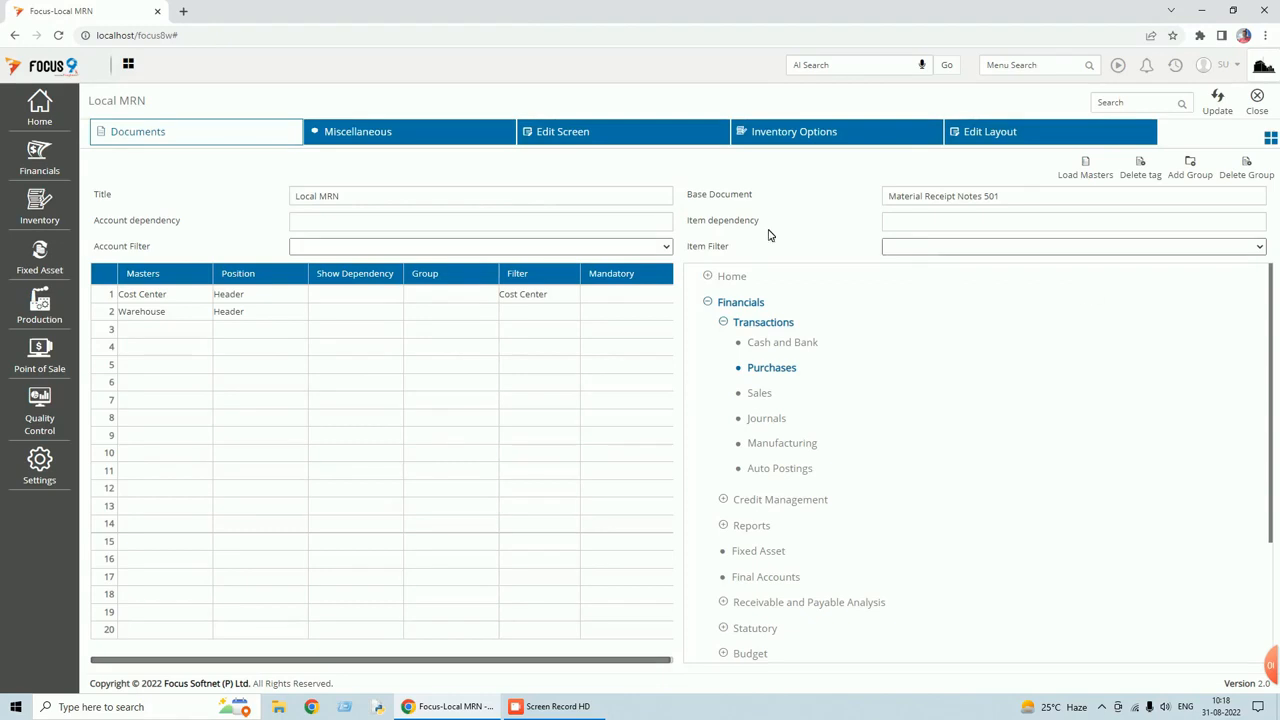
click(369, 144)
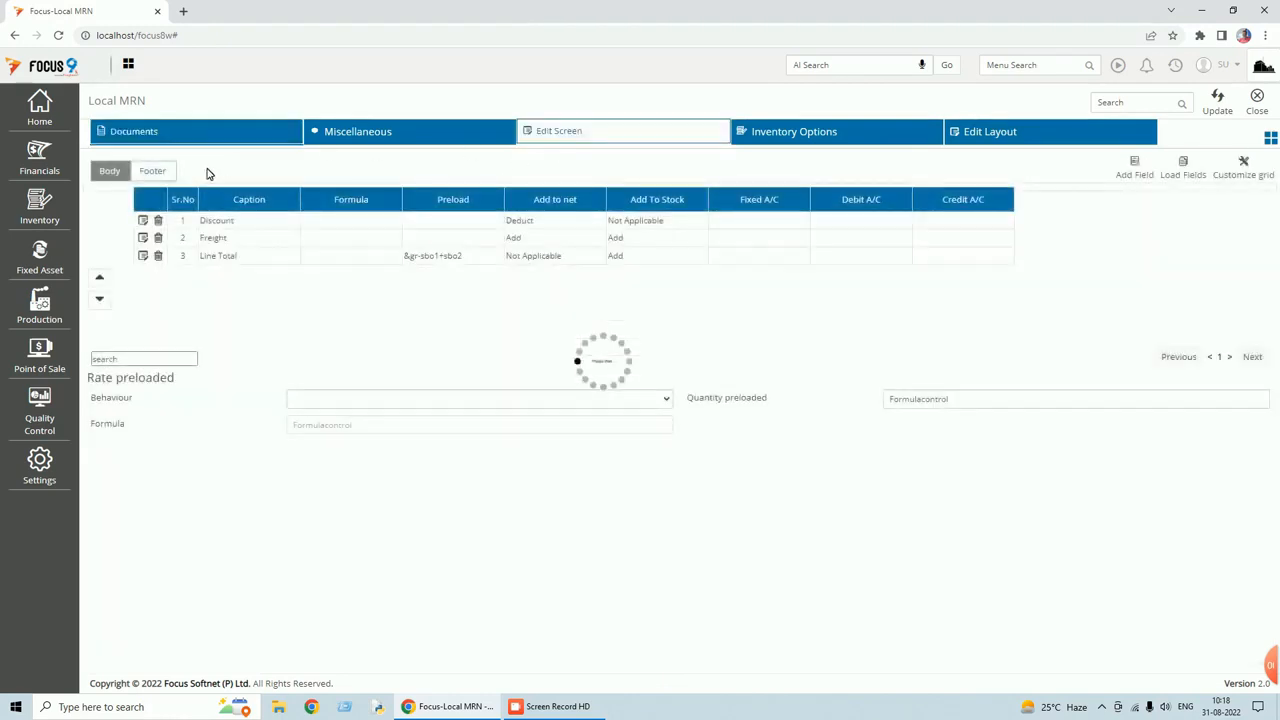
Load the Round Off and Net Value footer fields from Local PO.
click(168, 173)
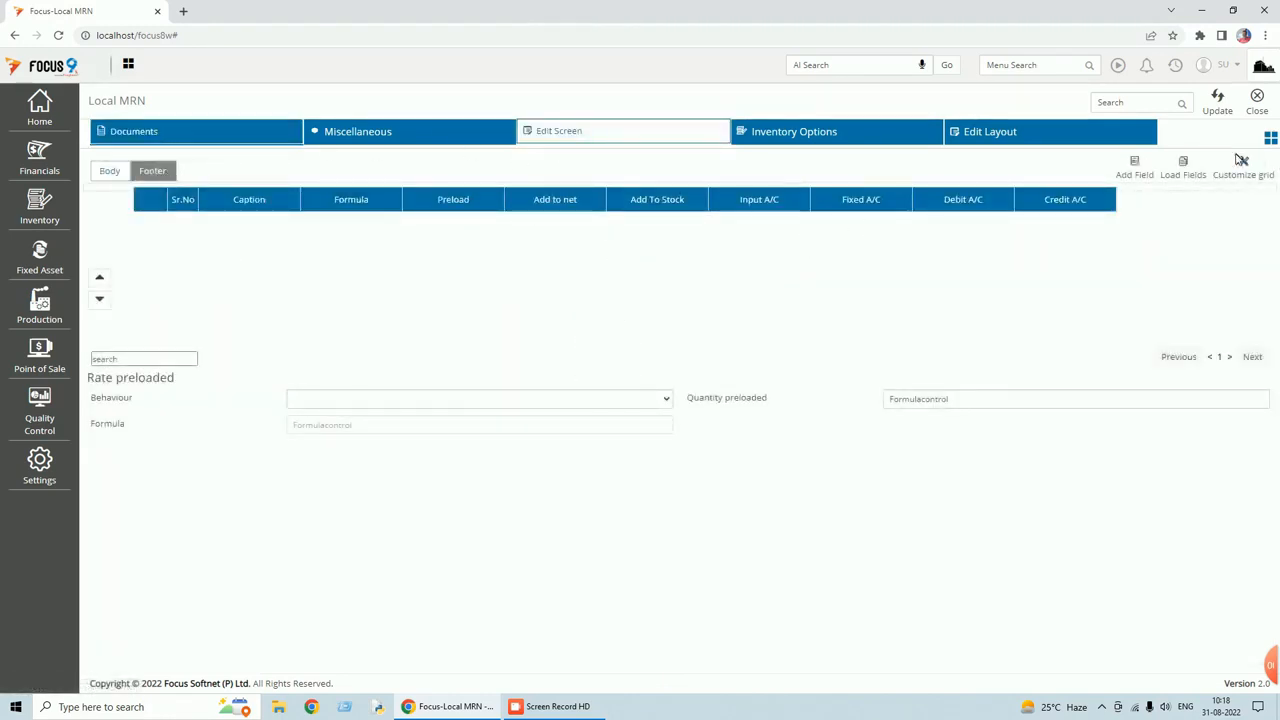
click(1186, 170)
click(1259, 199)
scroll(1200, 300, down, 3)
click(1197, 442)
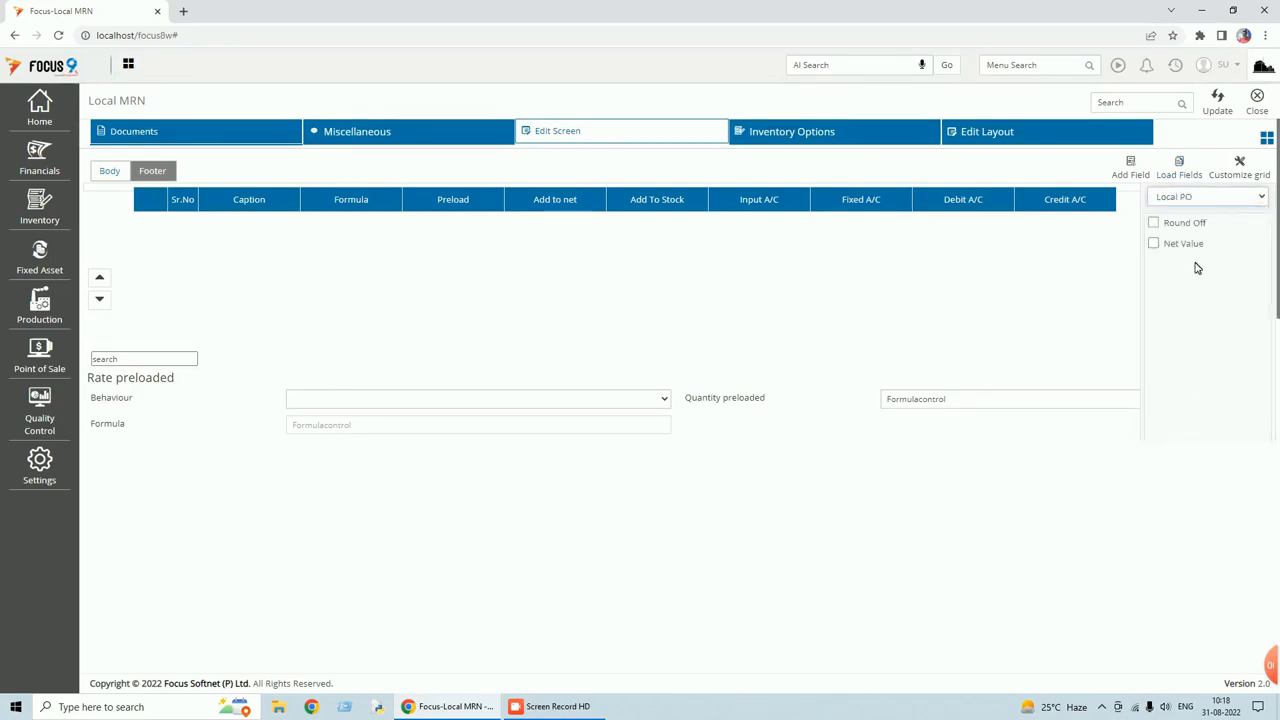
click(1153, 223)
click(1153, 244)
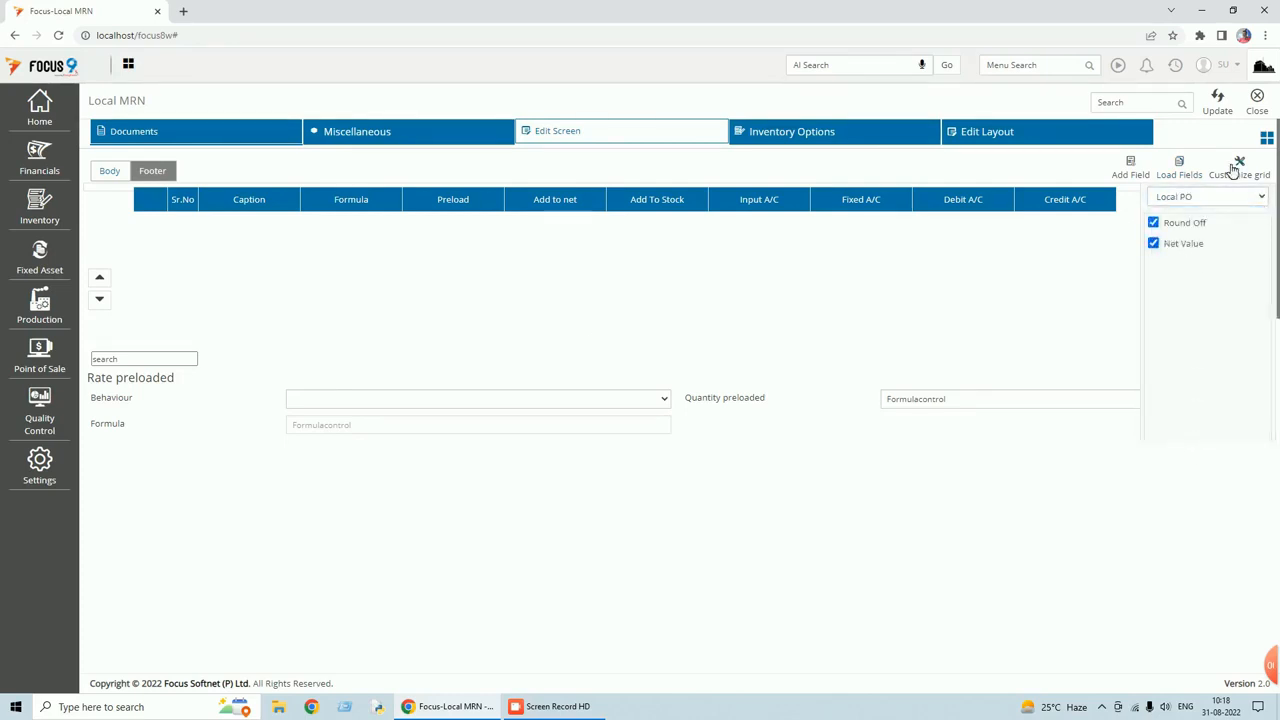
scroll(1257, 343, down, 2)
click(1255, 422)
Save and close the Local MRN settings, then start a new Local MRN entry.
click(1222, 110)
click(1258, 110)
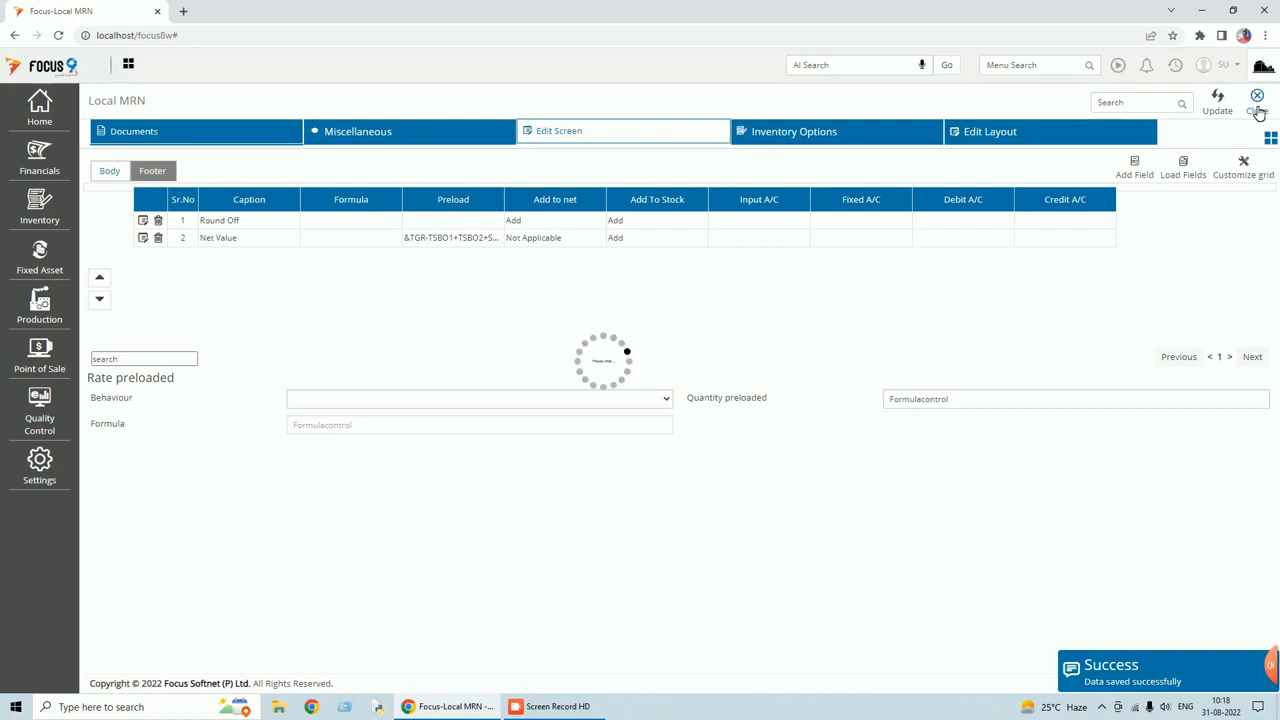
click(914, 110)
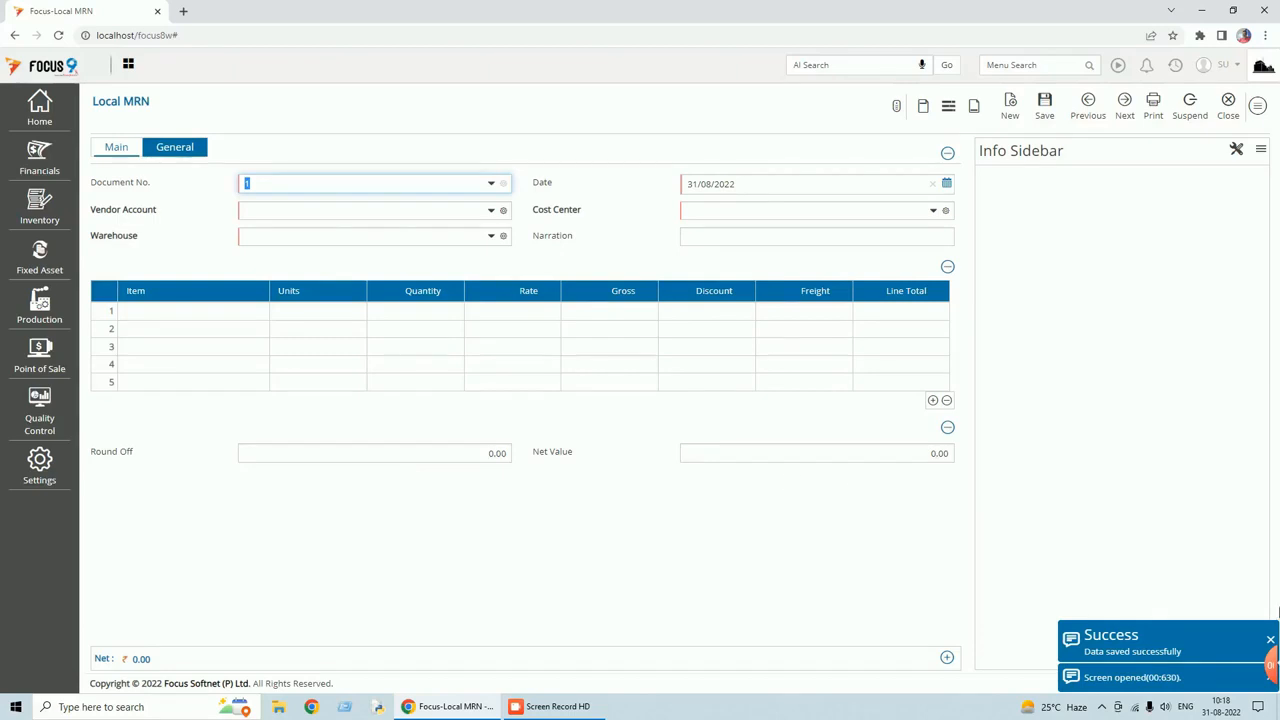
Dismiss the save confirmation and close the Local MRN entry and its voucher list.
click(1271, 640)
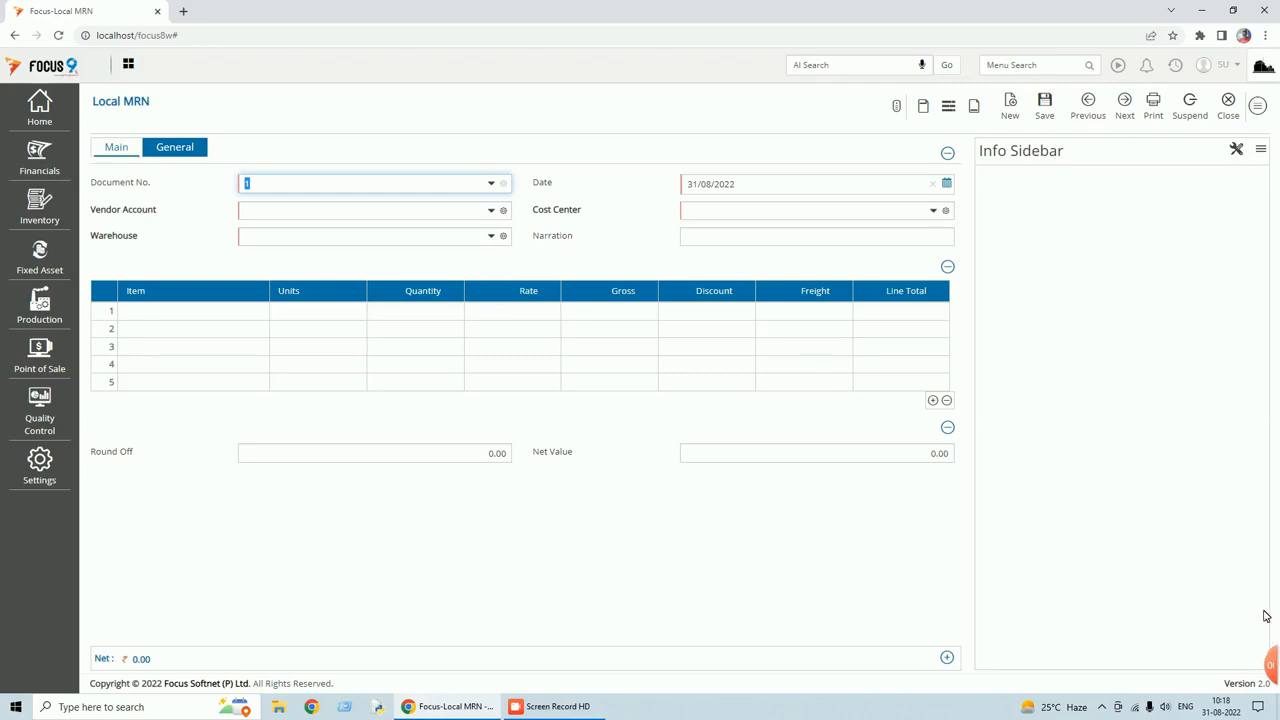
click(1230, 118)
click(1249, 116)
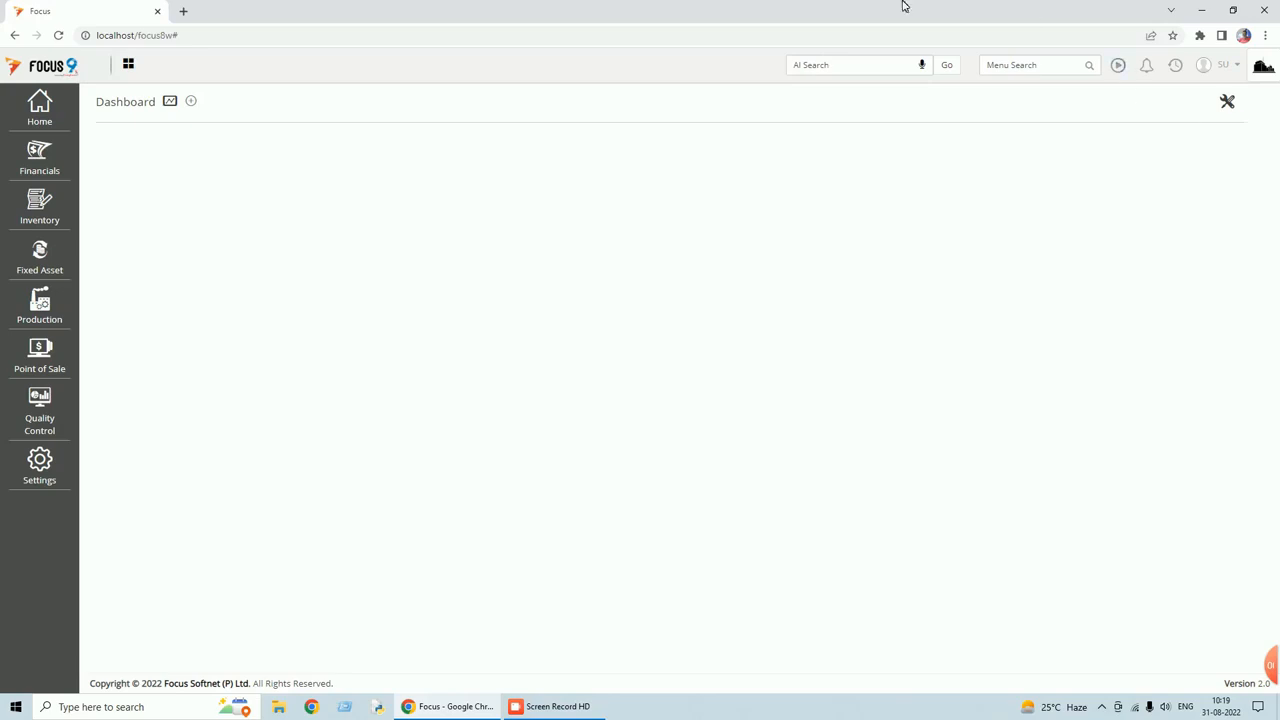
Open the Design Workflow screen by searching the menu for 'des'.
click(1034, 65)
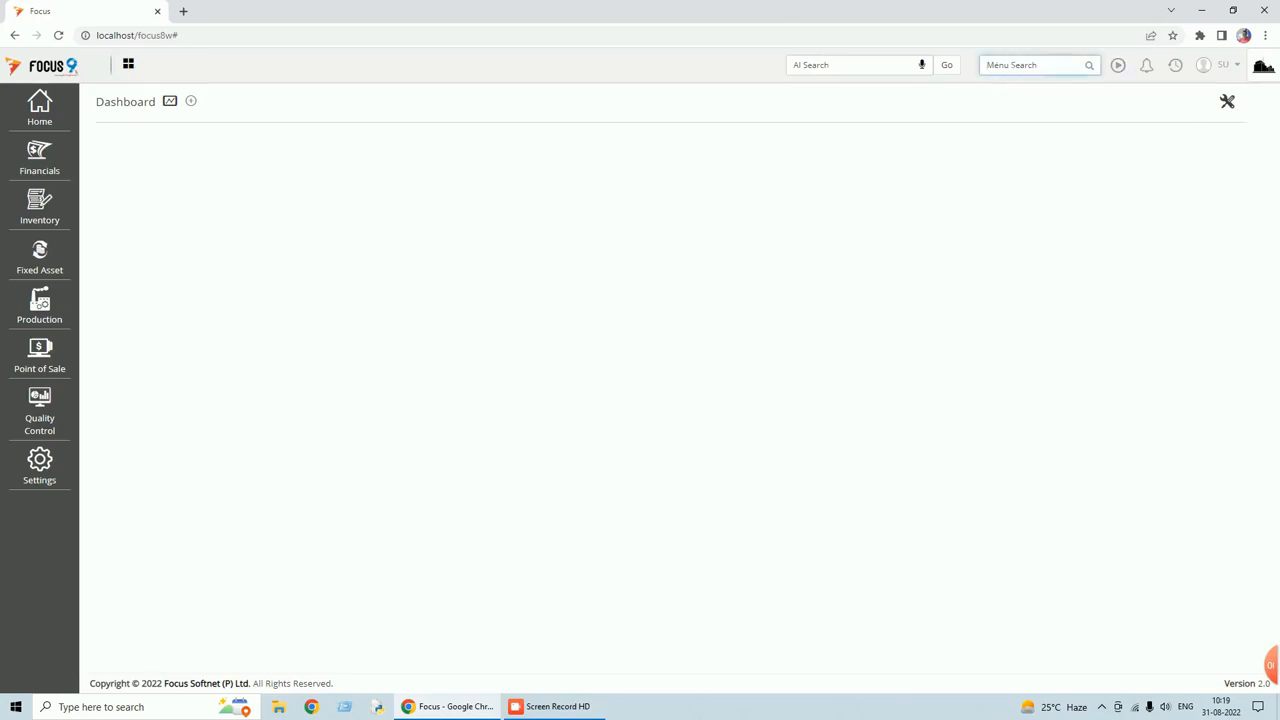
text(desig)
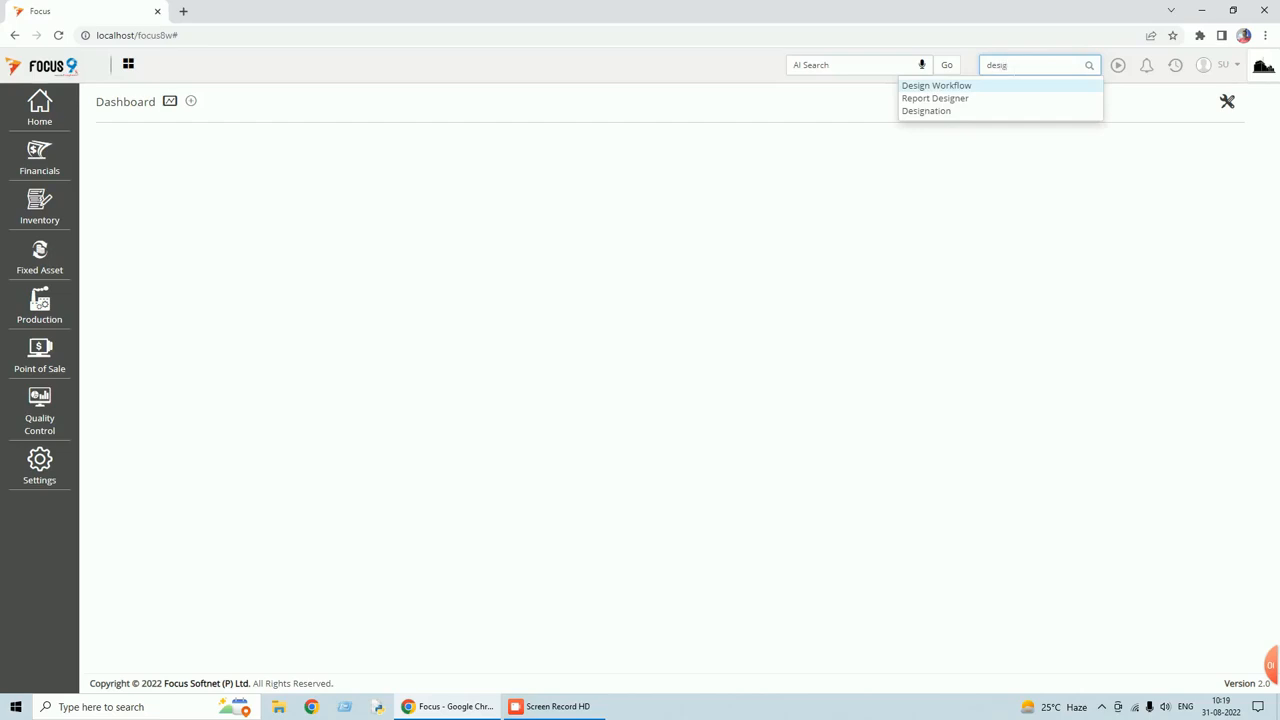
click(950, 88)
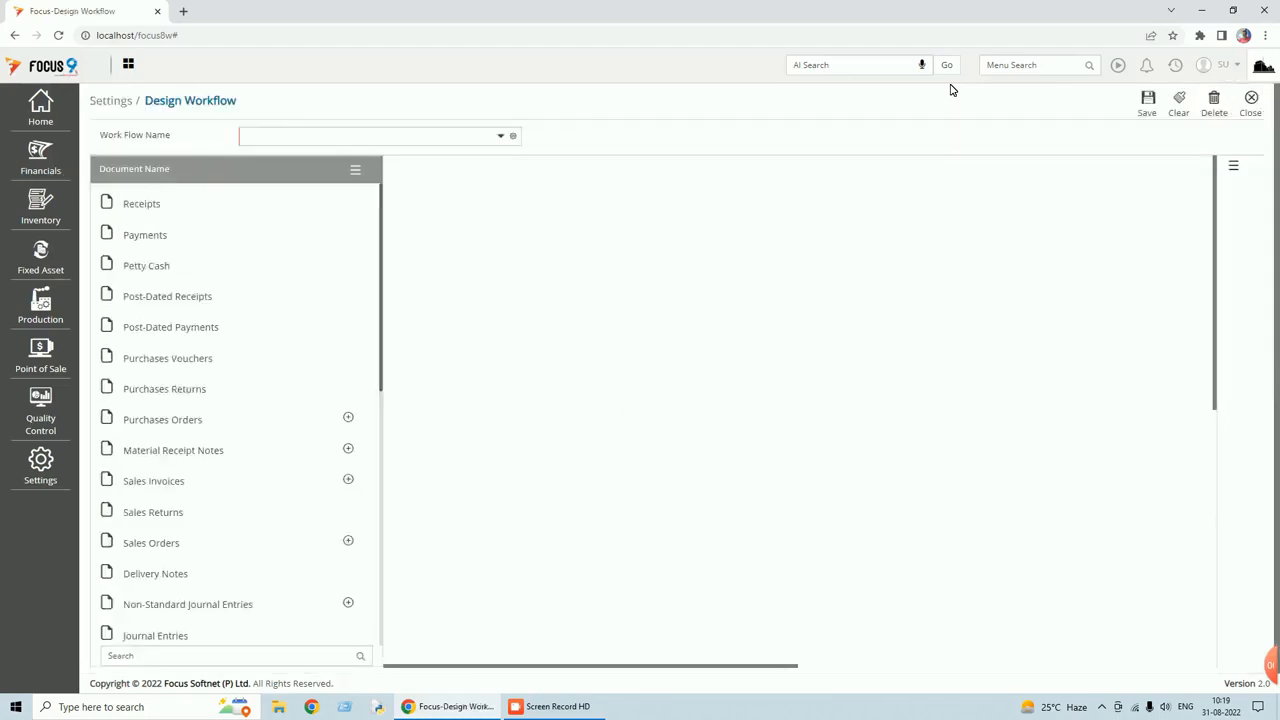
Name the new workflow 'Local Purchases' and filter the document list with 'loc'.
click(503, 138)
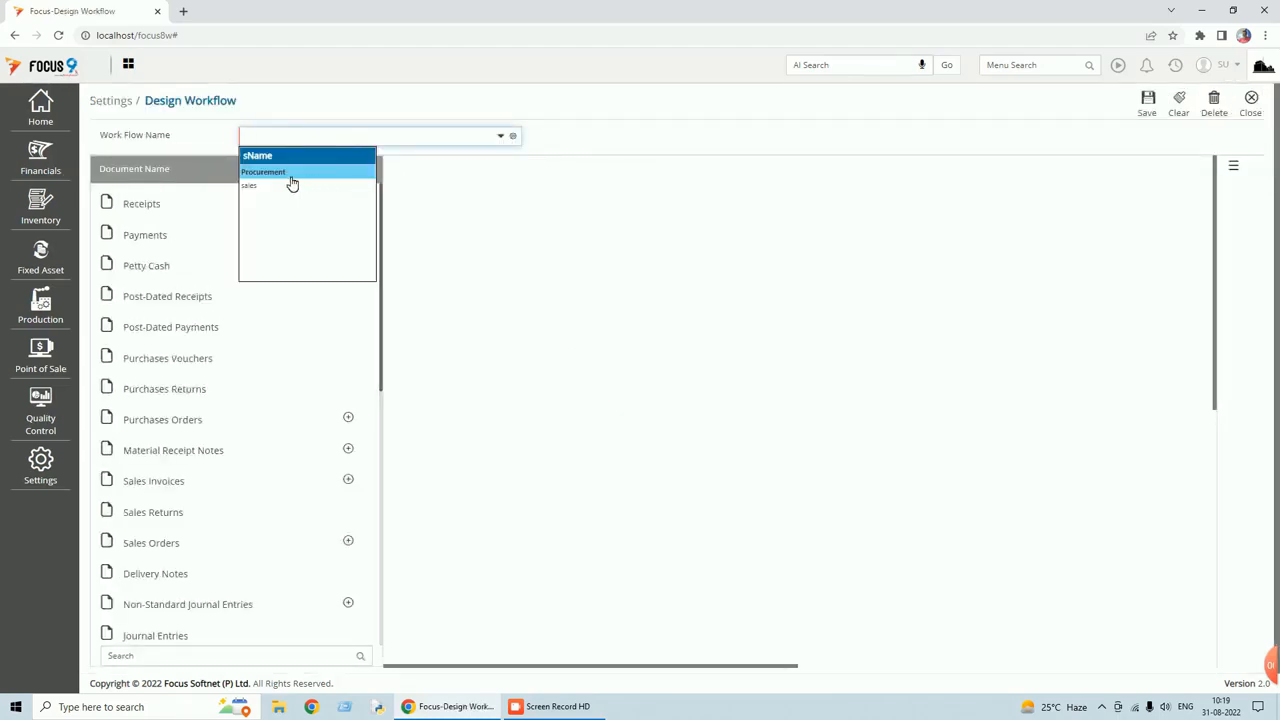
text(Local Purchases)
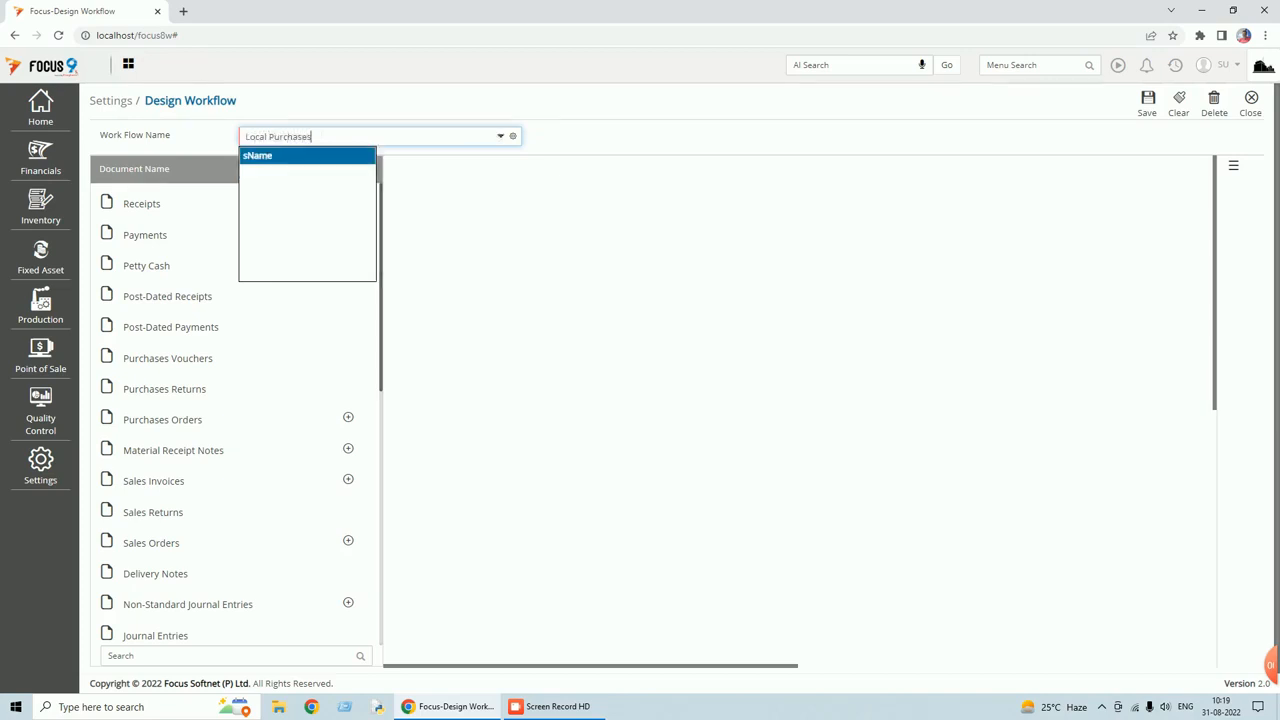
key(Tab)
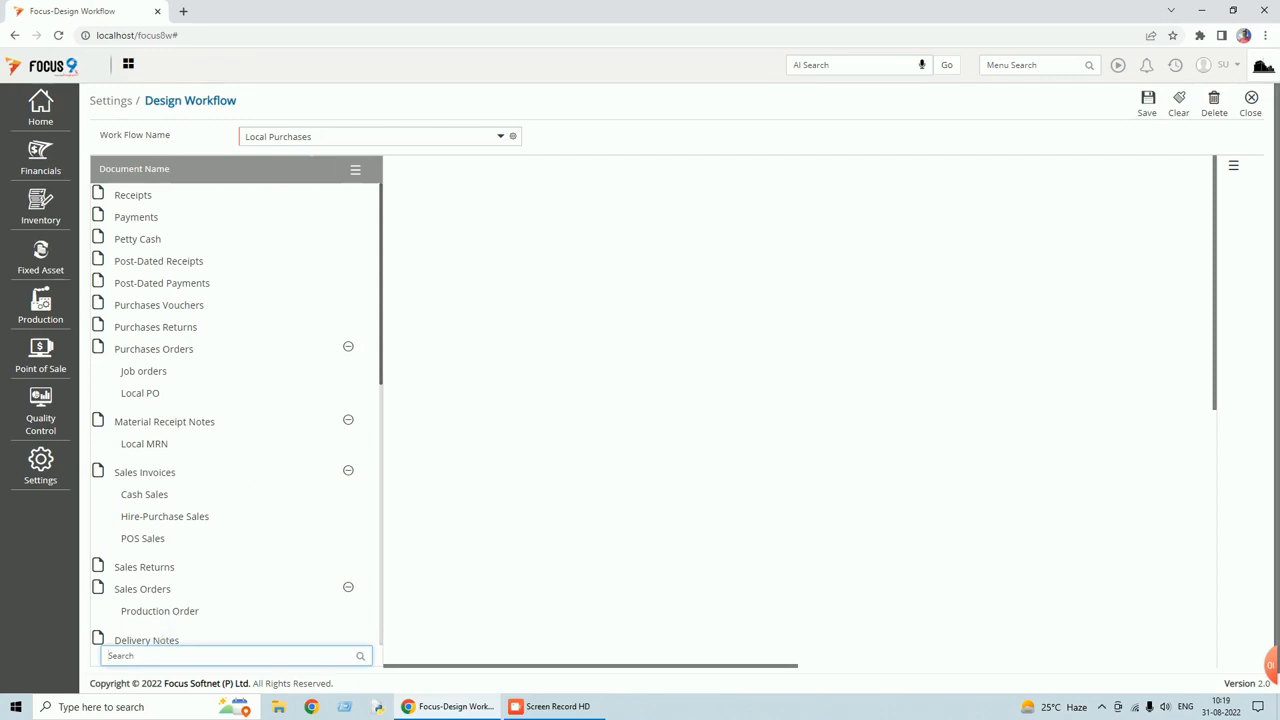
text(local)
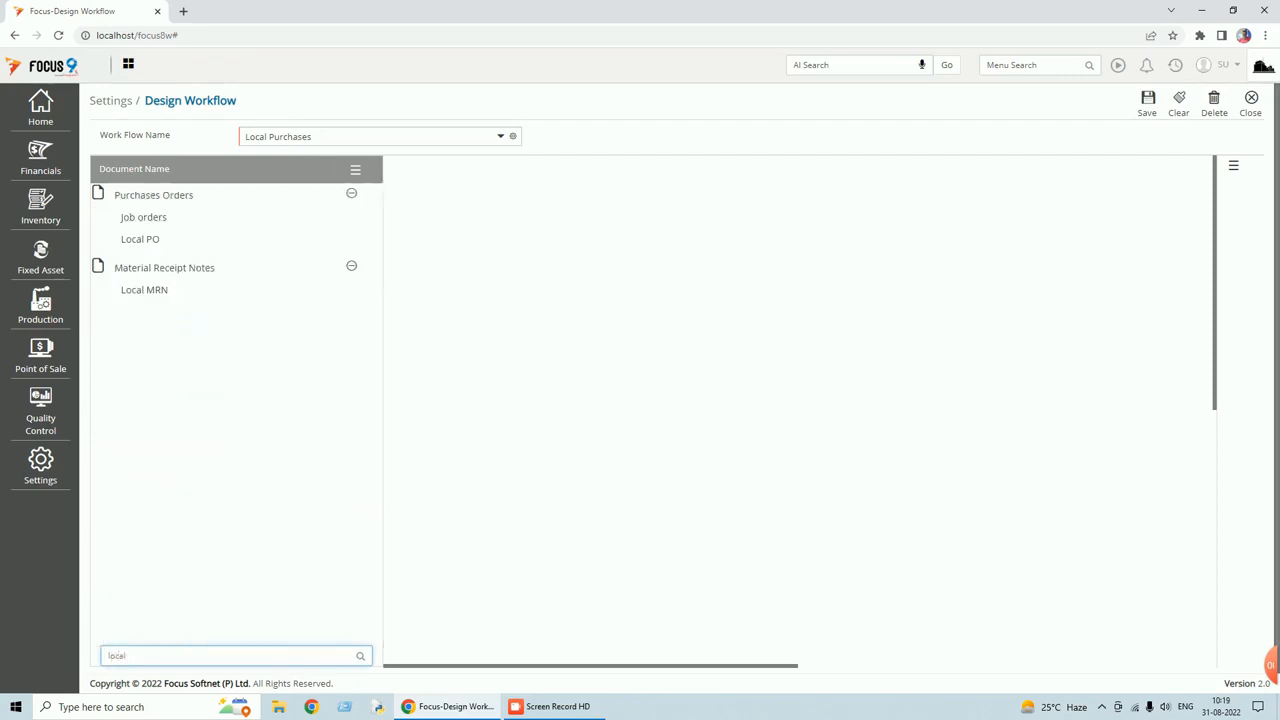
click(150, 243)
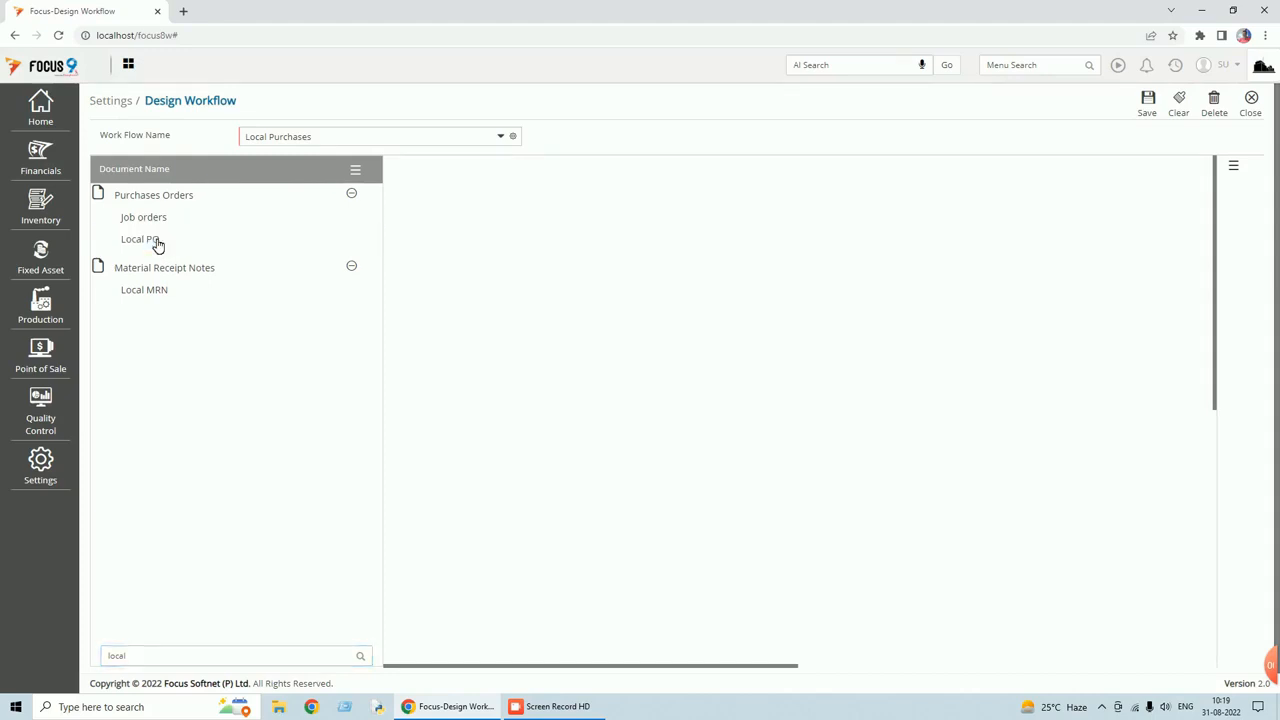
Place Local PO and Local MRN on the canvas and link Local PO to Local MRN.
drag(158, 243, 591, 236)
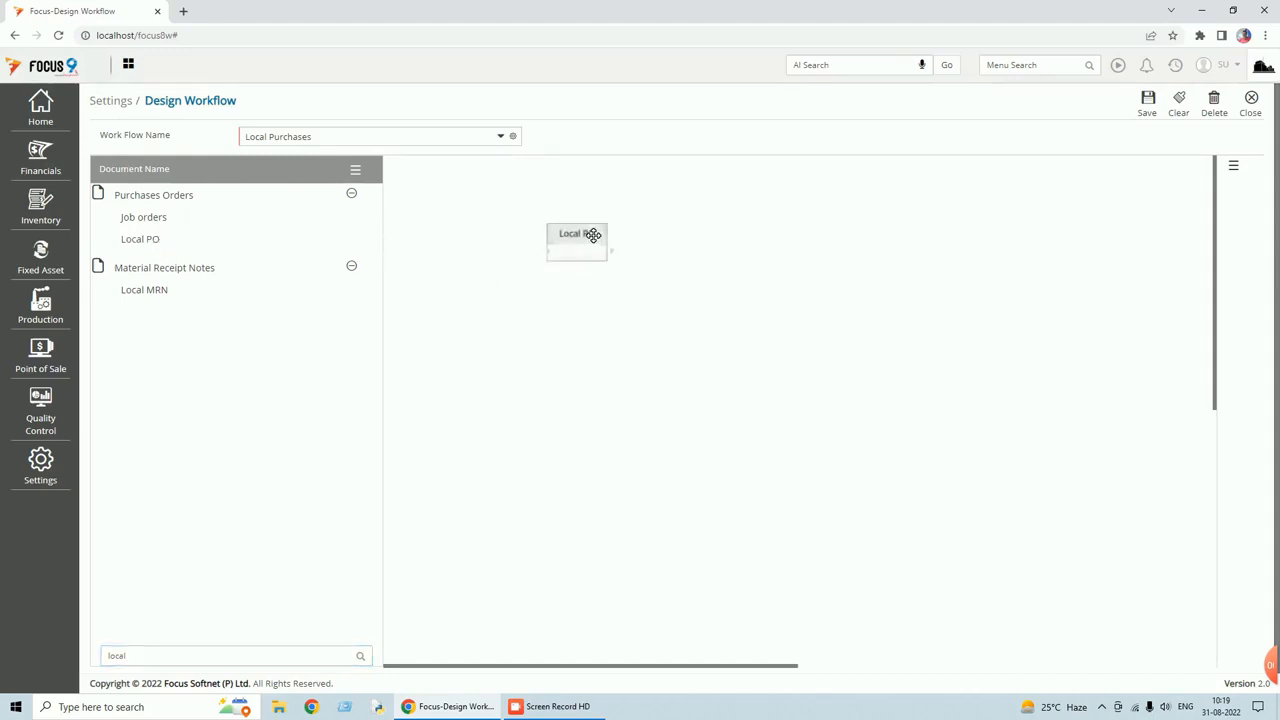
drag(157, 291, 731, 237)
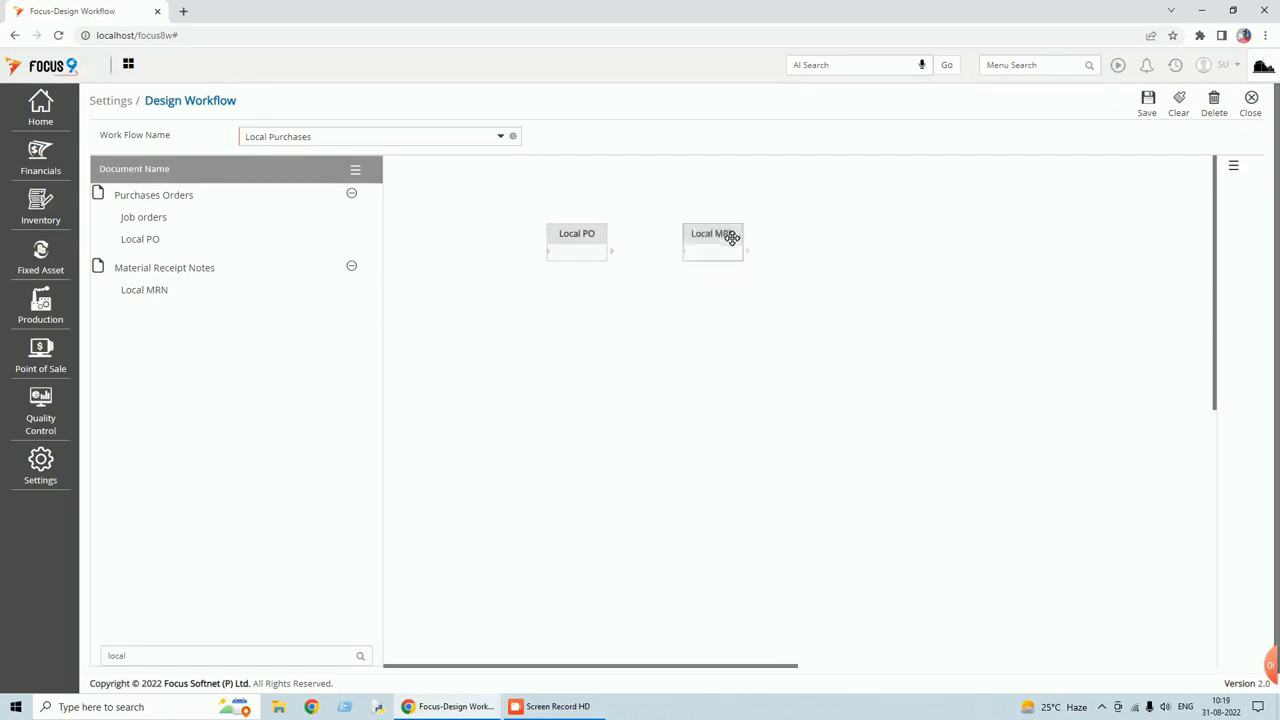
click(607, 255)
click(633, 262)
click(686, 255)
Open the settings of the Local PO to Local MRN link and show the Link Value choices.
double_click(652, 251)
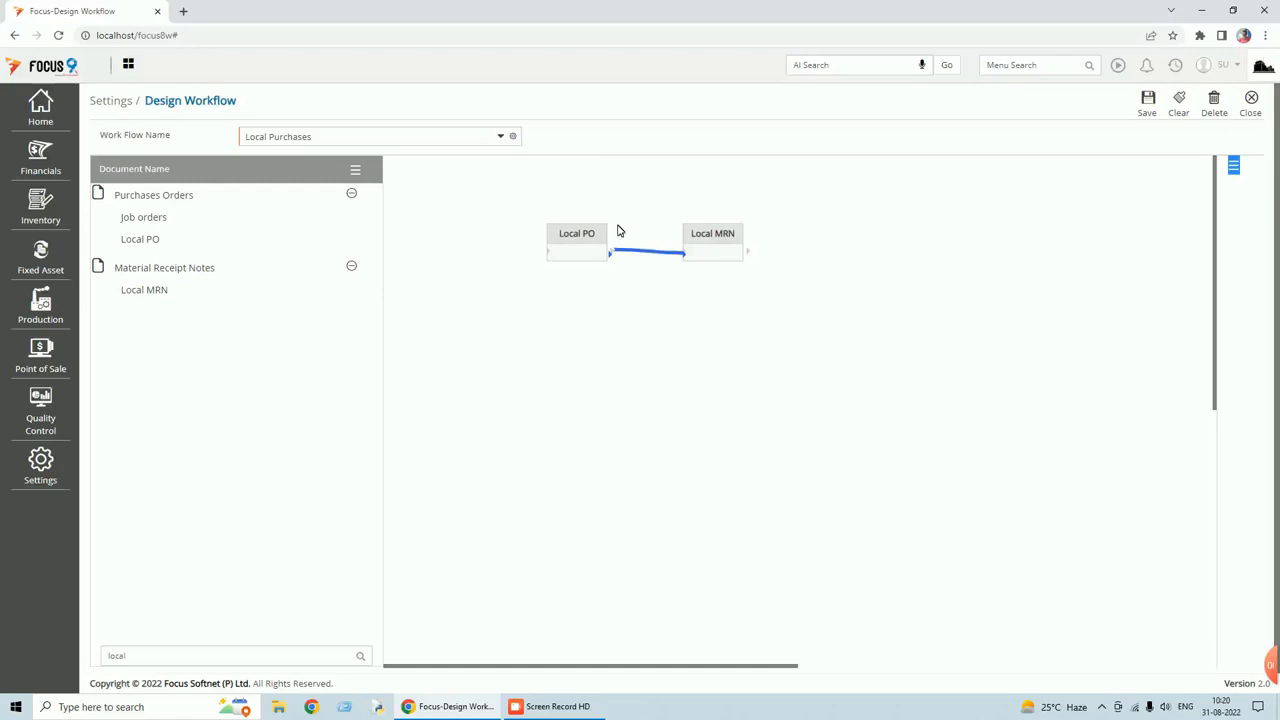
click(650, 259)
double_click(650, 259)
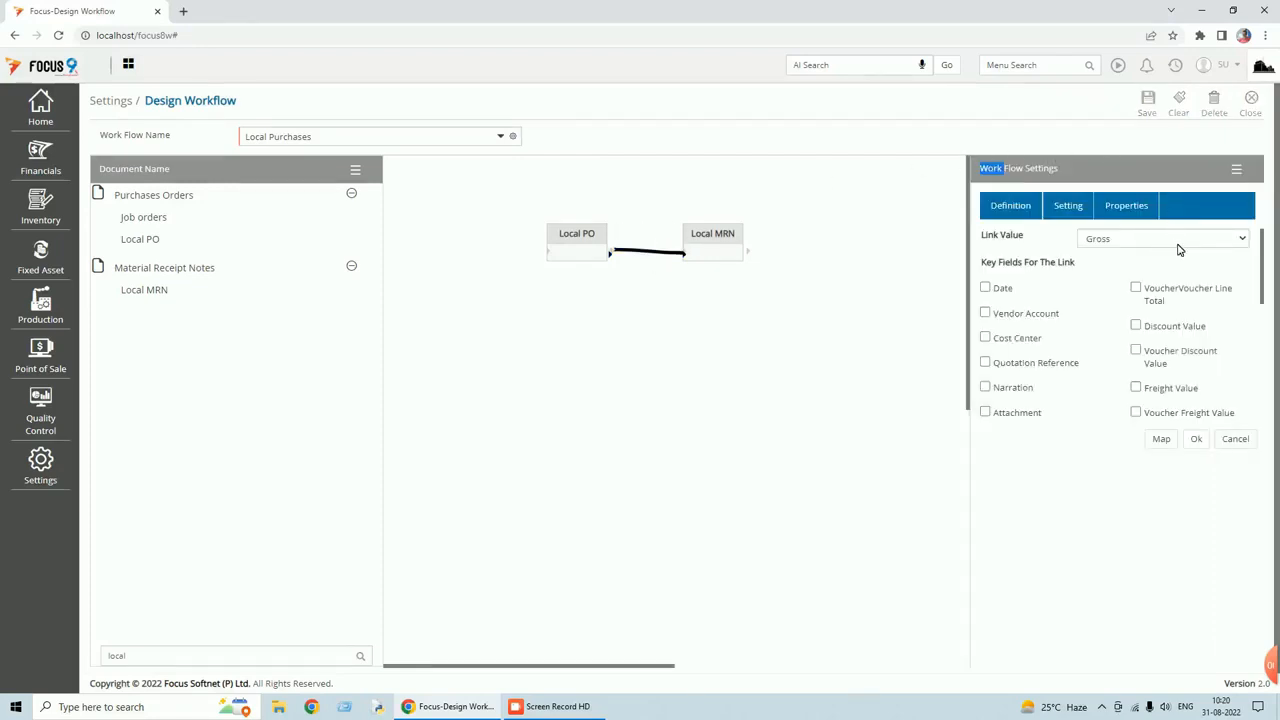
click(1240, 240)
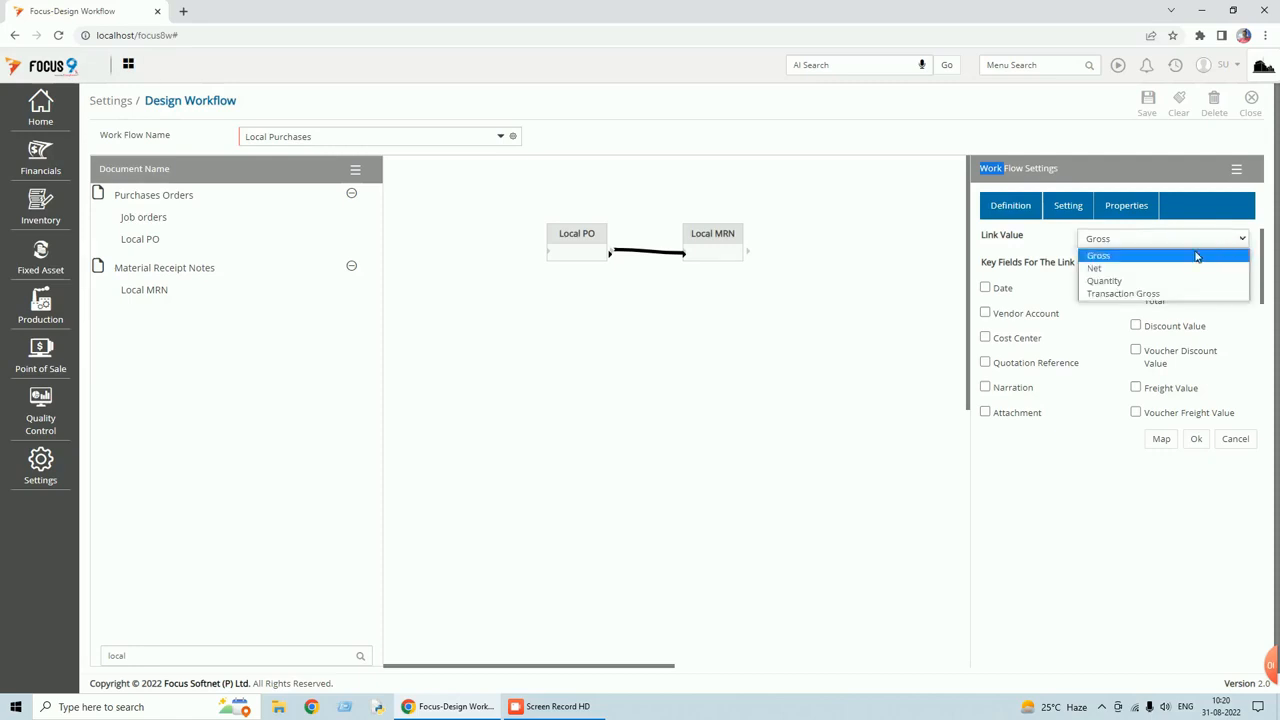
Set Link Value to Quantity and tick Vendor Account and Item as key fields.
click(1131, 282)
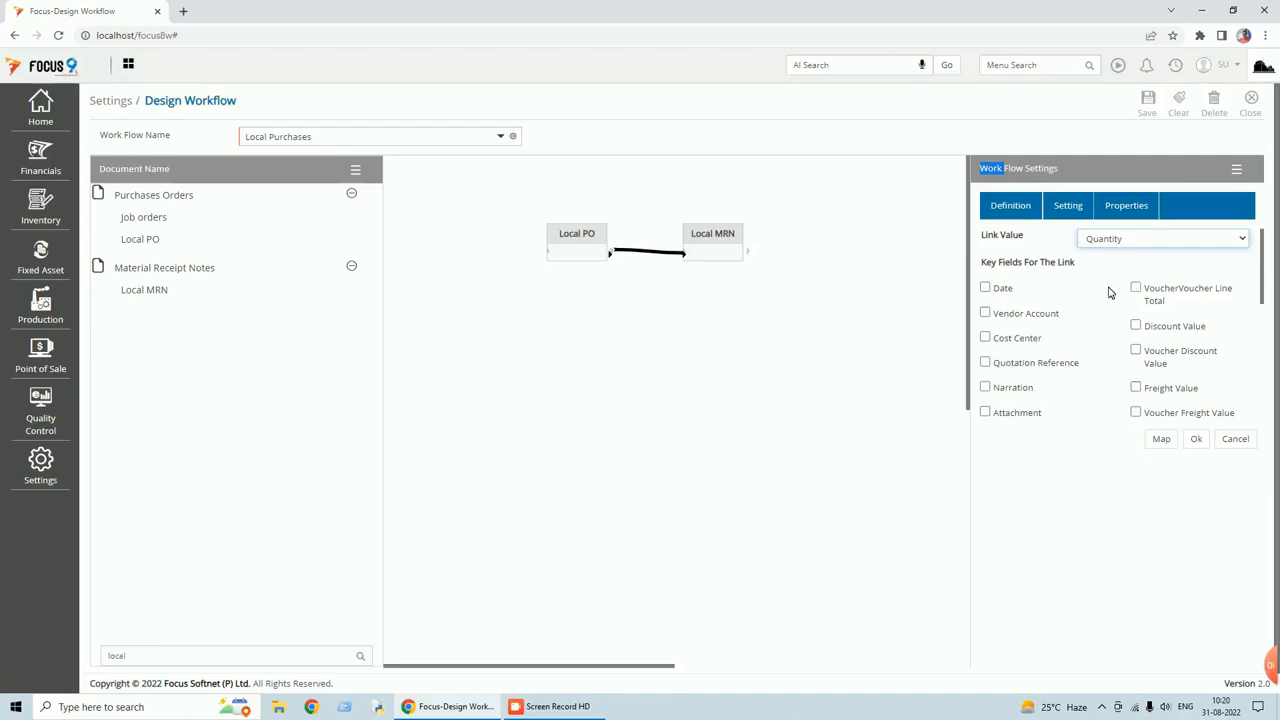
click(985, 314)
click(985, 314)
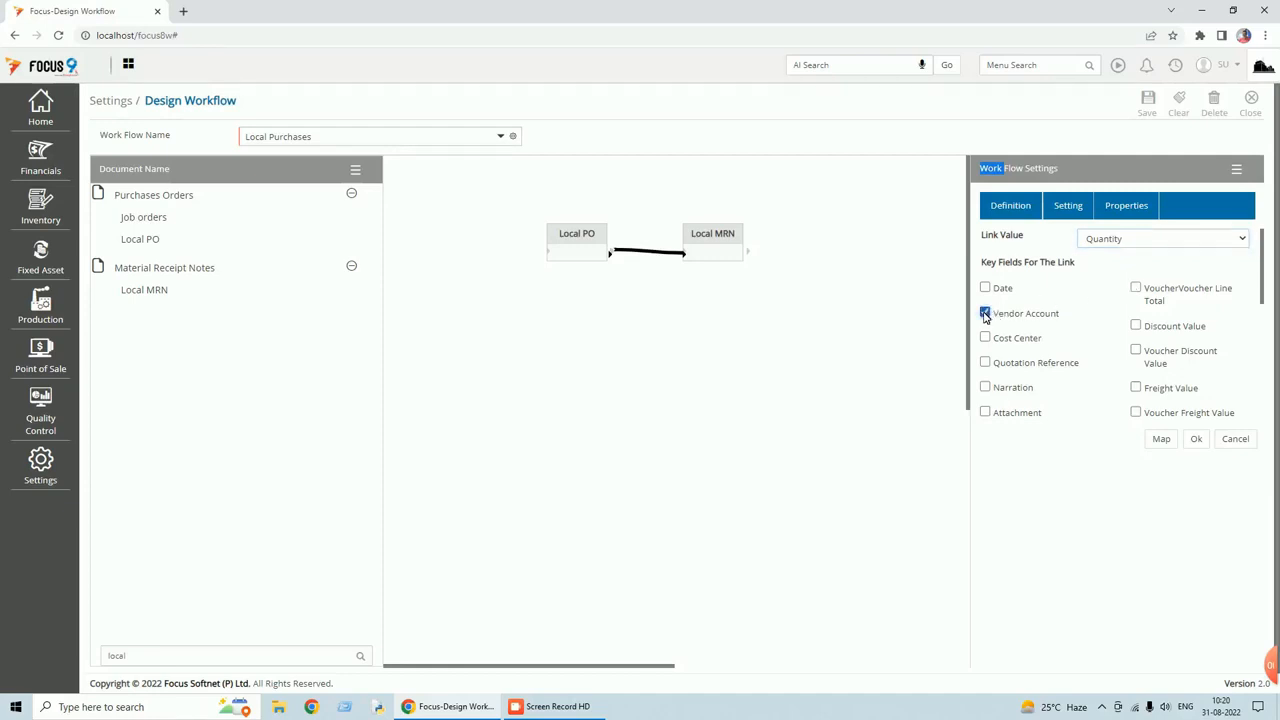
scroll(1046, 364, down, 2)
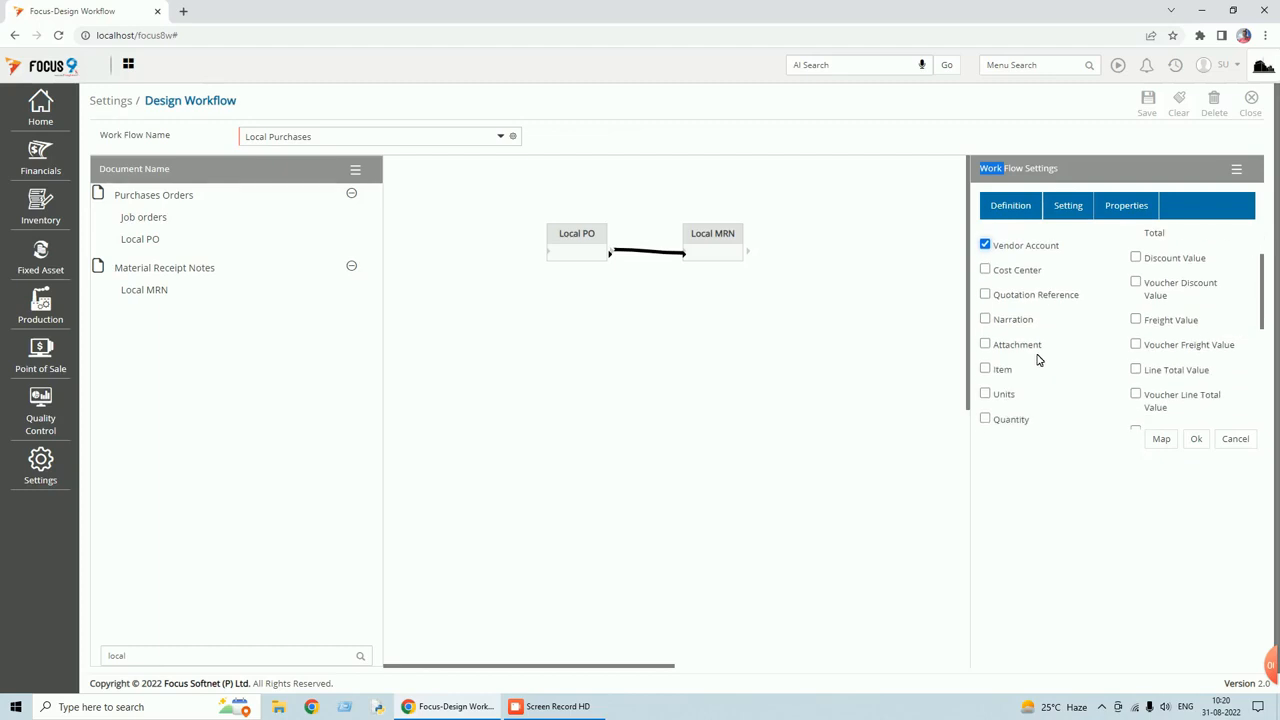
click(986, 369)
On the Properties tab, turn on Link is mandatory.
scroll(1005, 366, up, 2)
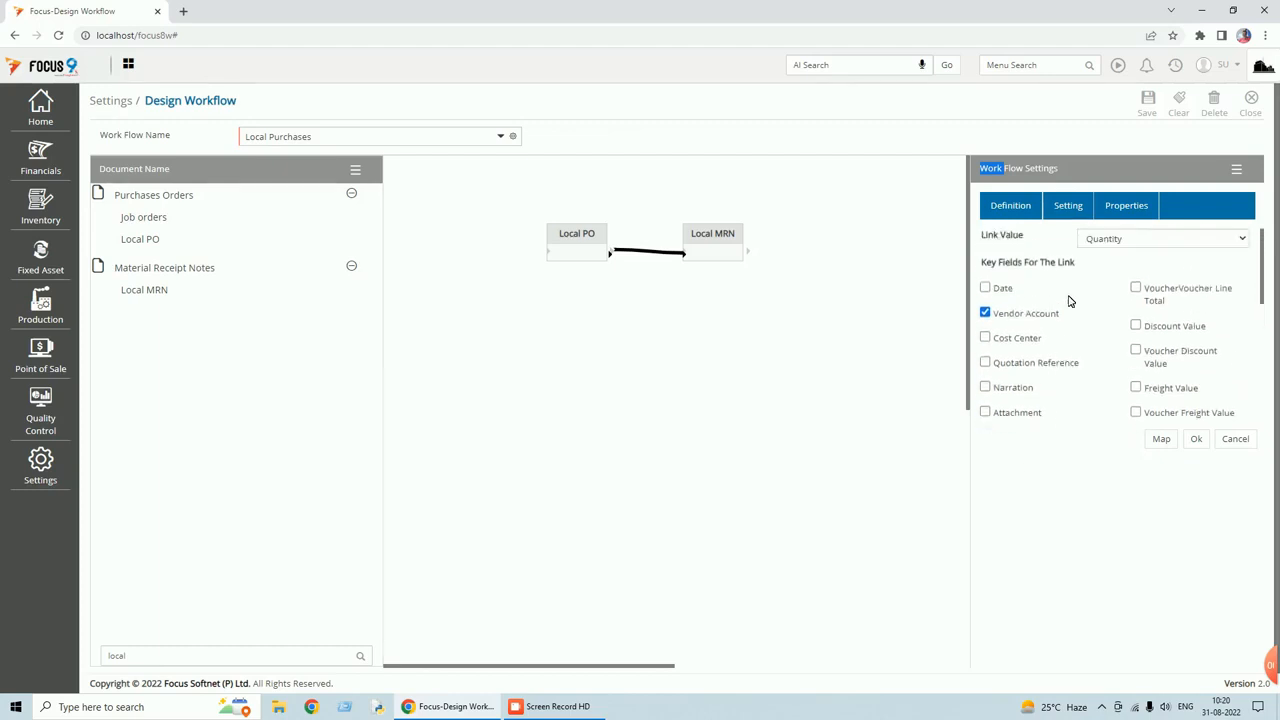
click(1126, 213)
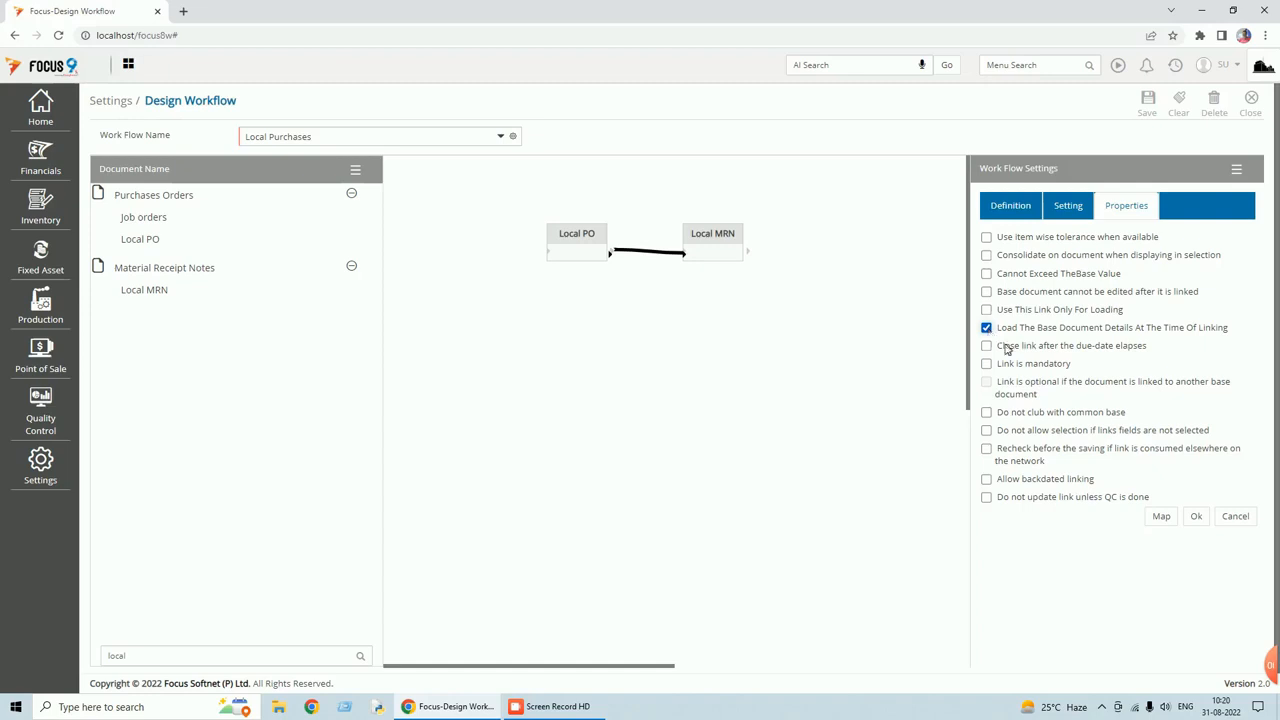
click(987, 365)
Stop the link exceeding the base value, make it optional, and check the field mapping.
click(987, 274)
click(986, 364)
click(1160, 517)
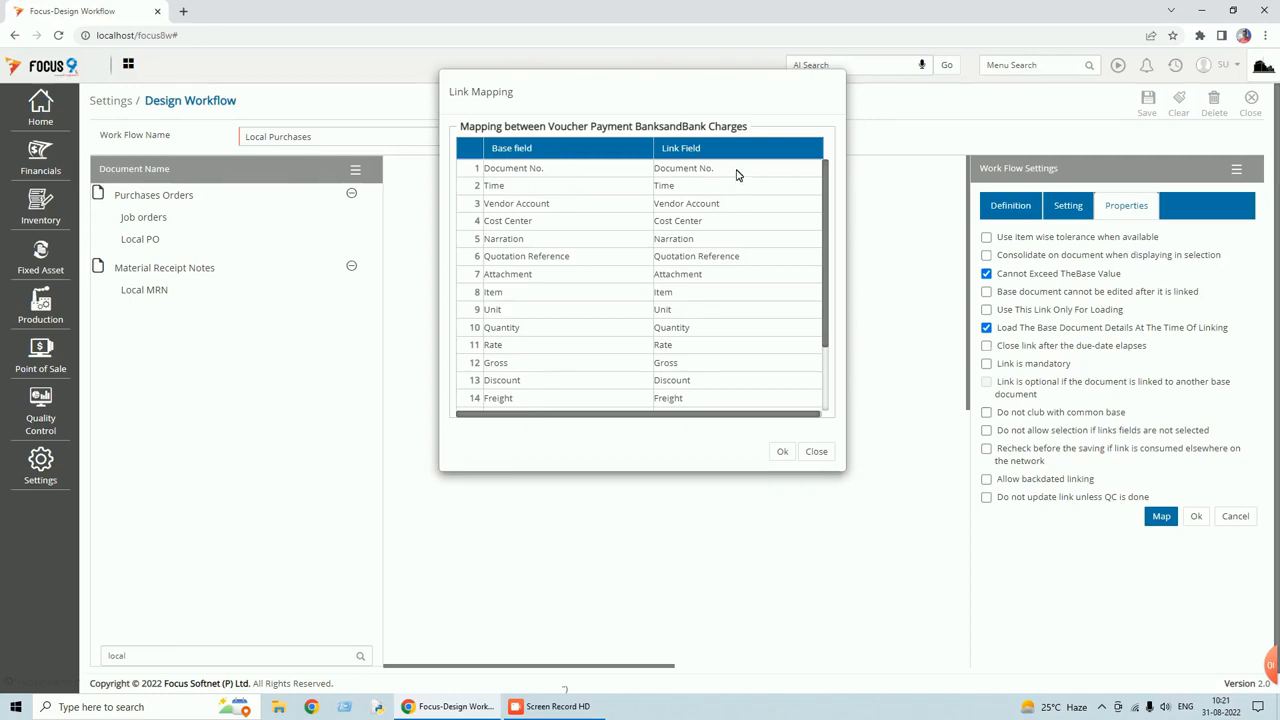
right_click(470, 170)
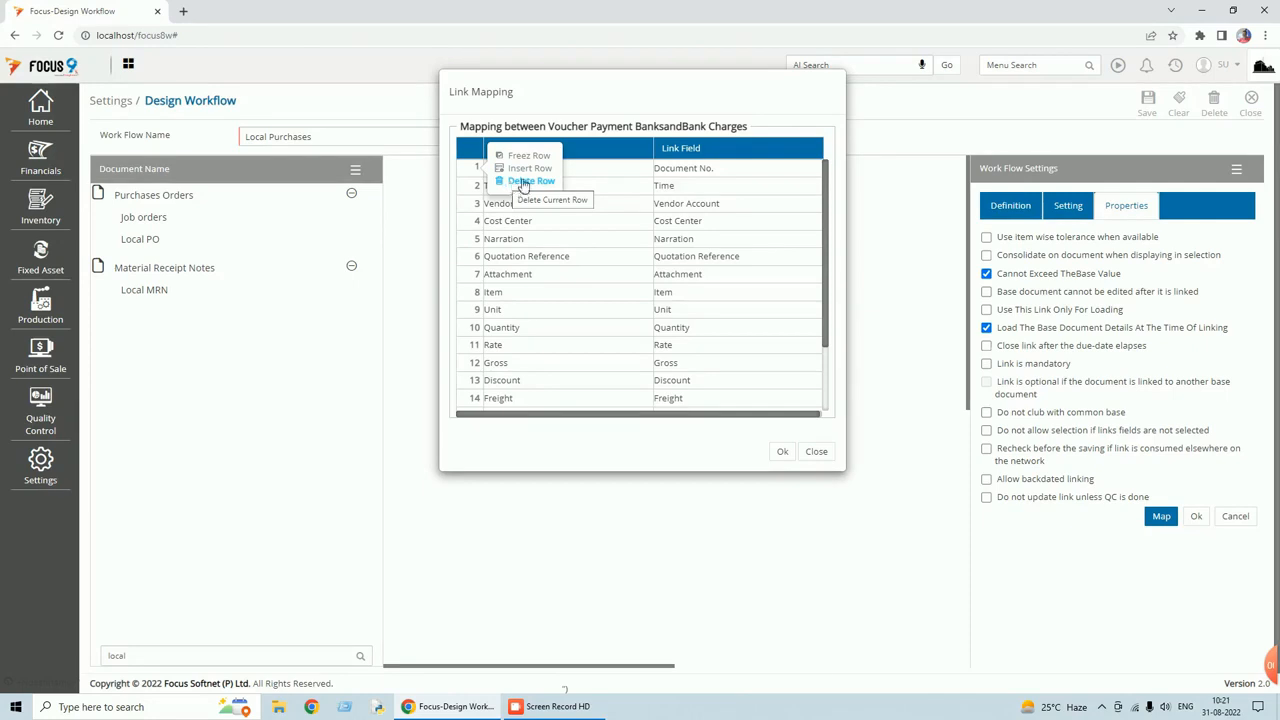
click(782, 451)
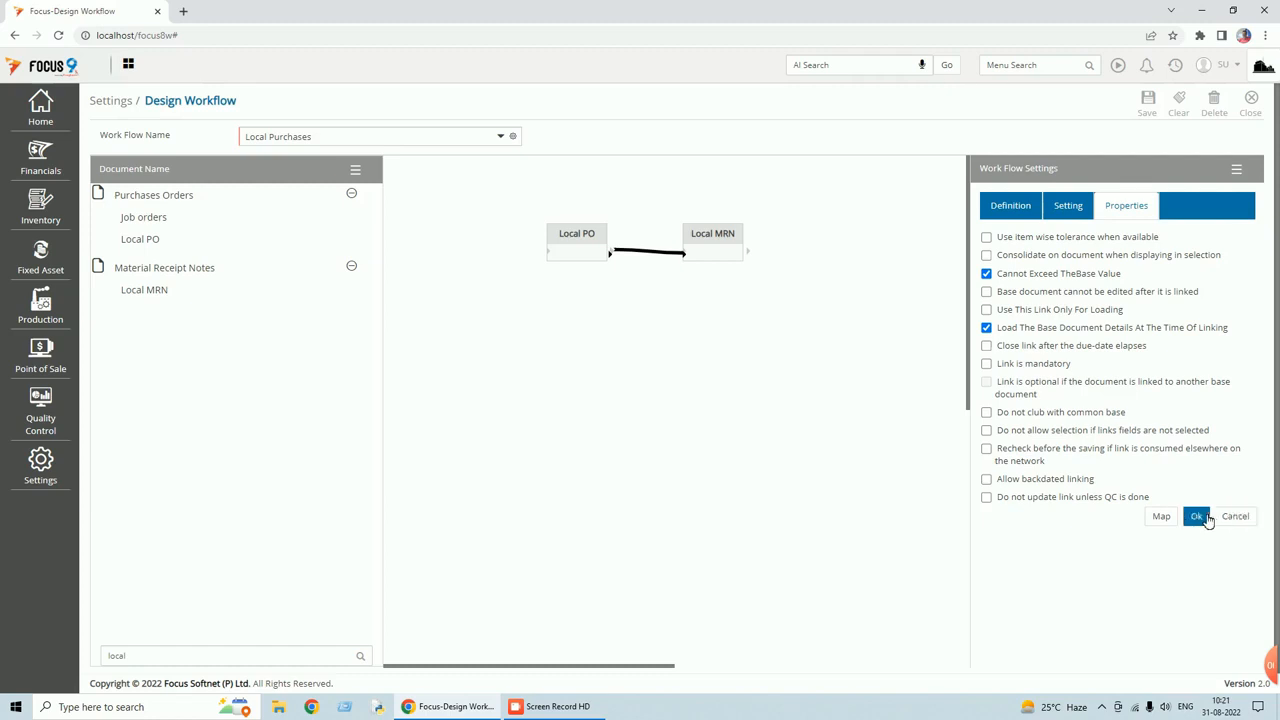
Delete the Document No. and Time rows from the link's field mapping.
click(1161, 516)
right_click(472, 170)
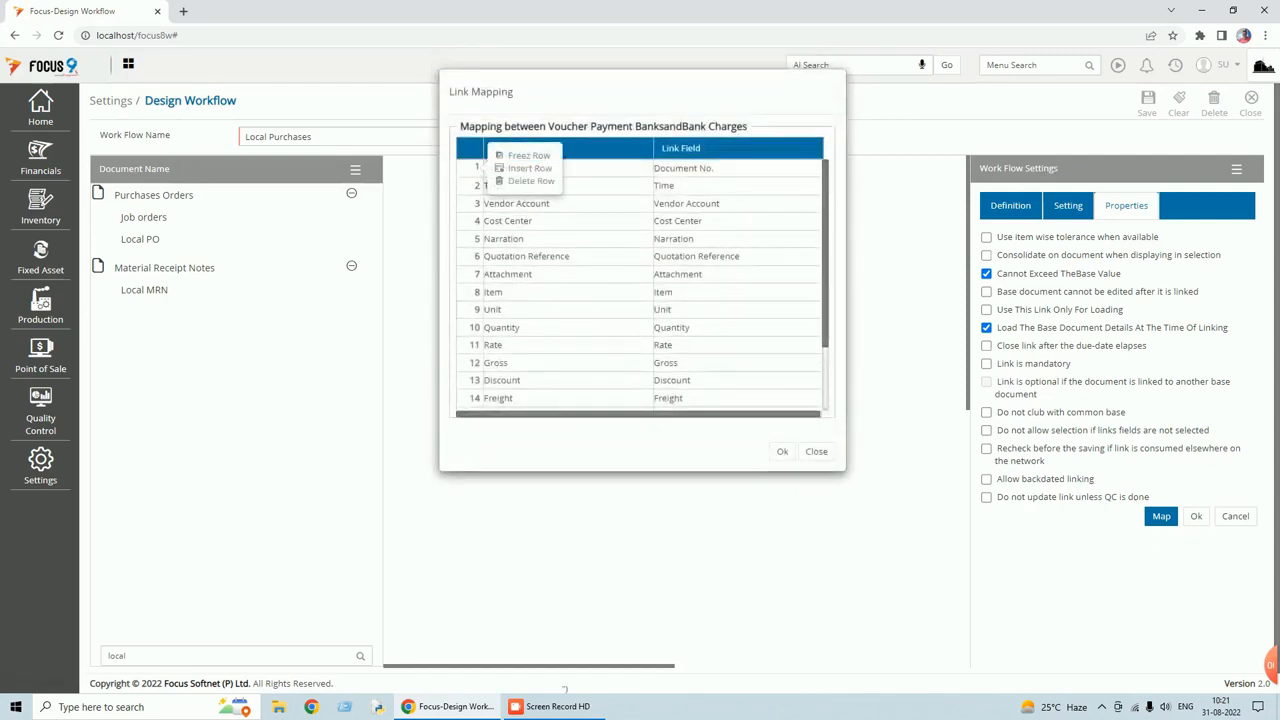
click(528, 181)
click(706, 109)
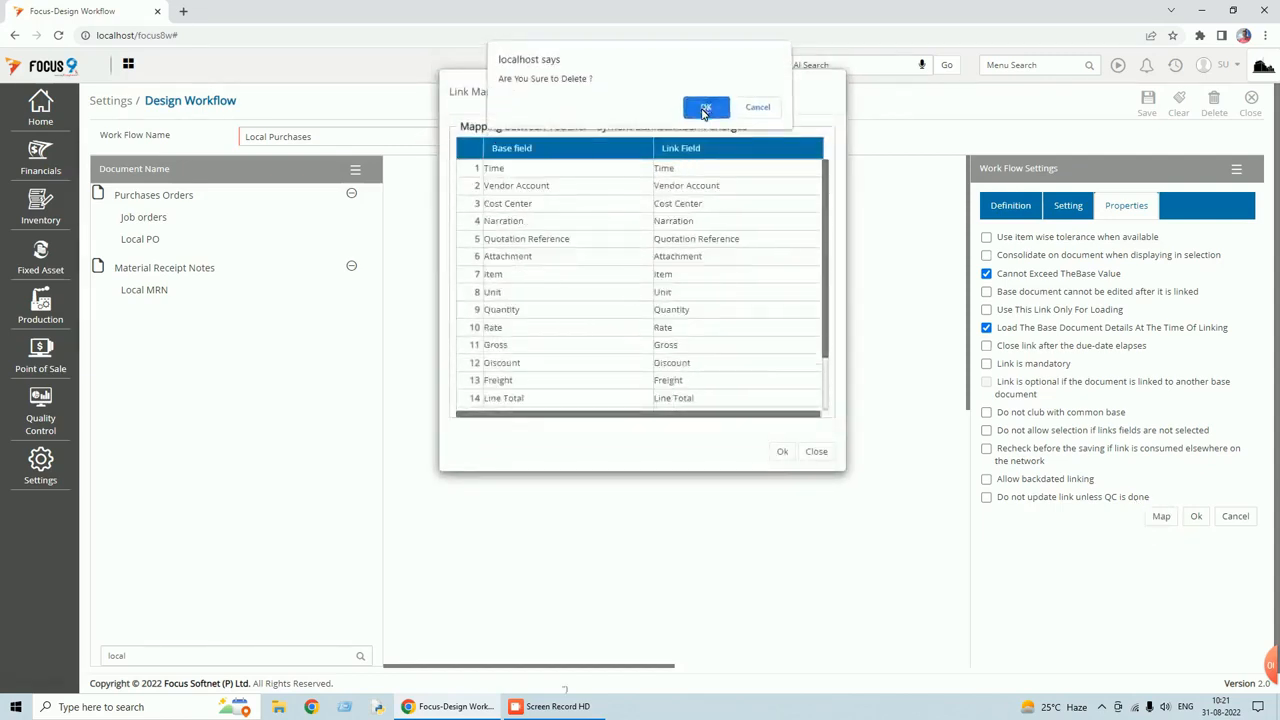
right_click(472, 170)
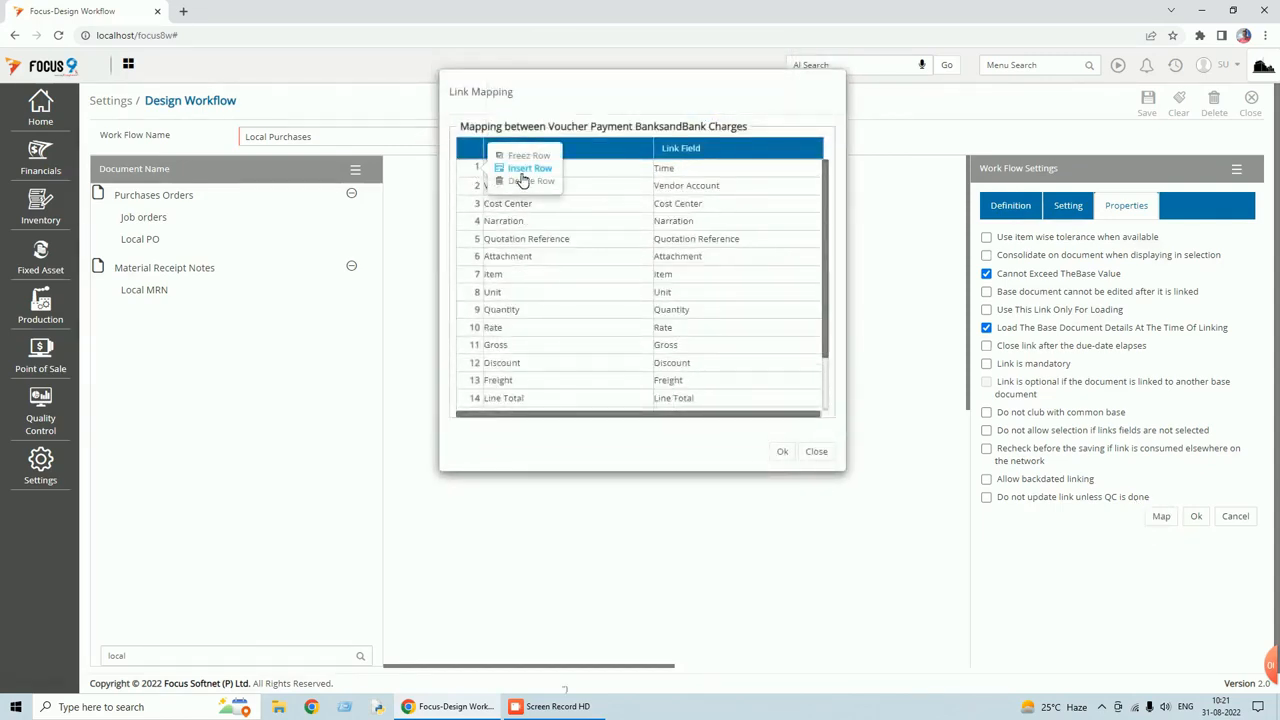
click(528, 181)
click(711, 112)
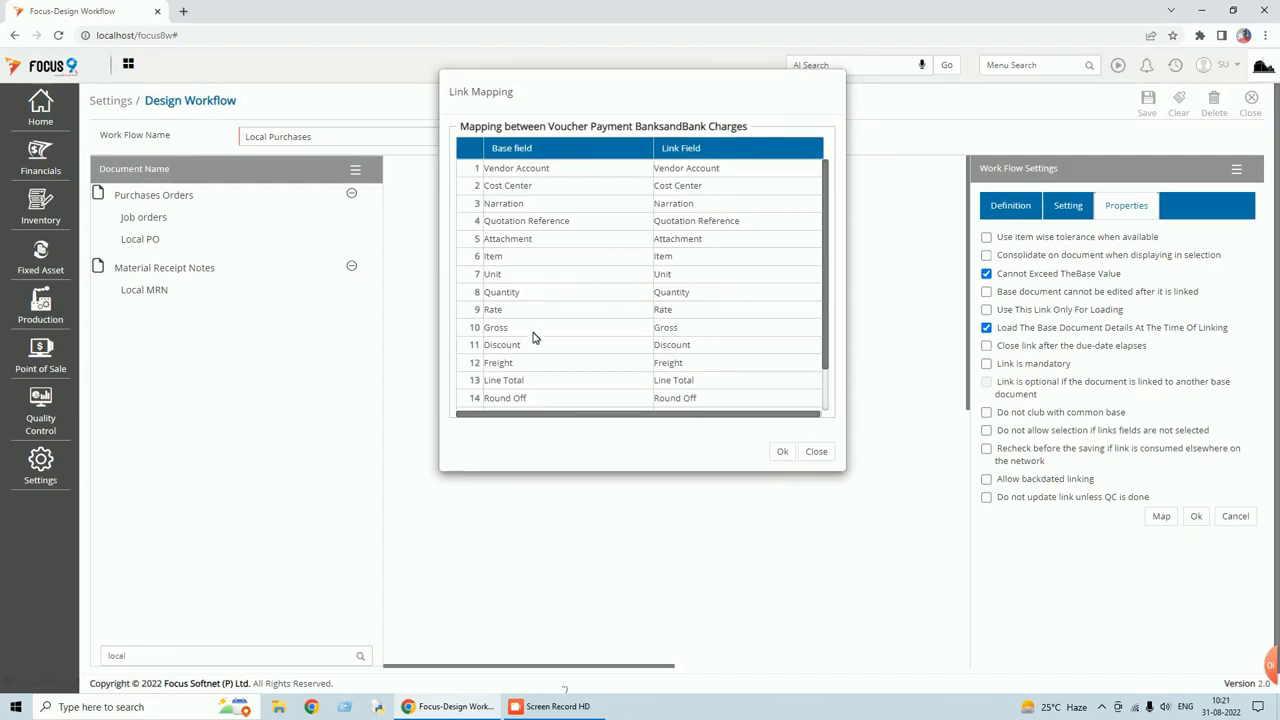
Delete the Round Off mapping row and confirm the mapping.
scroll(522, 318, down, 2)
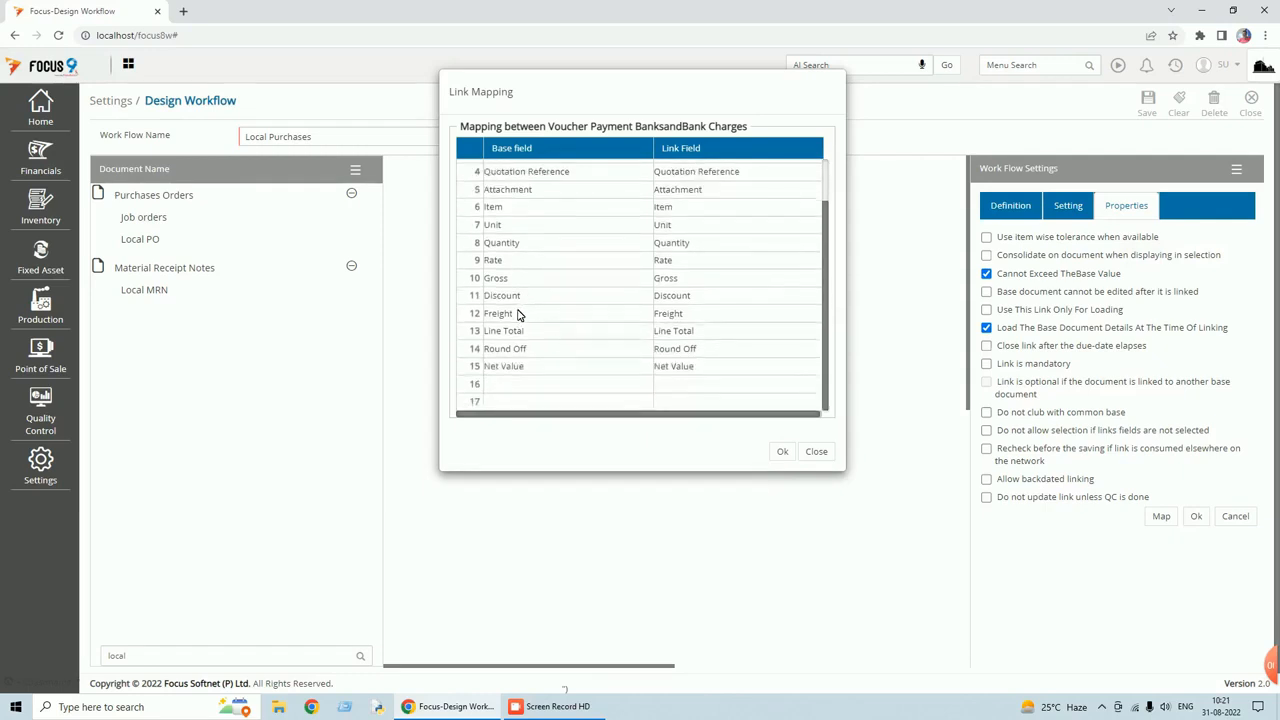
right_click(465, 325)
mouse_move(472, 347)
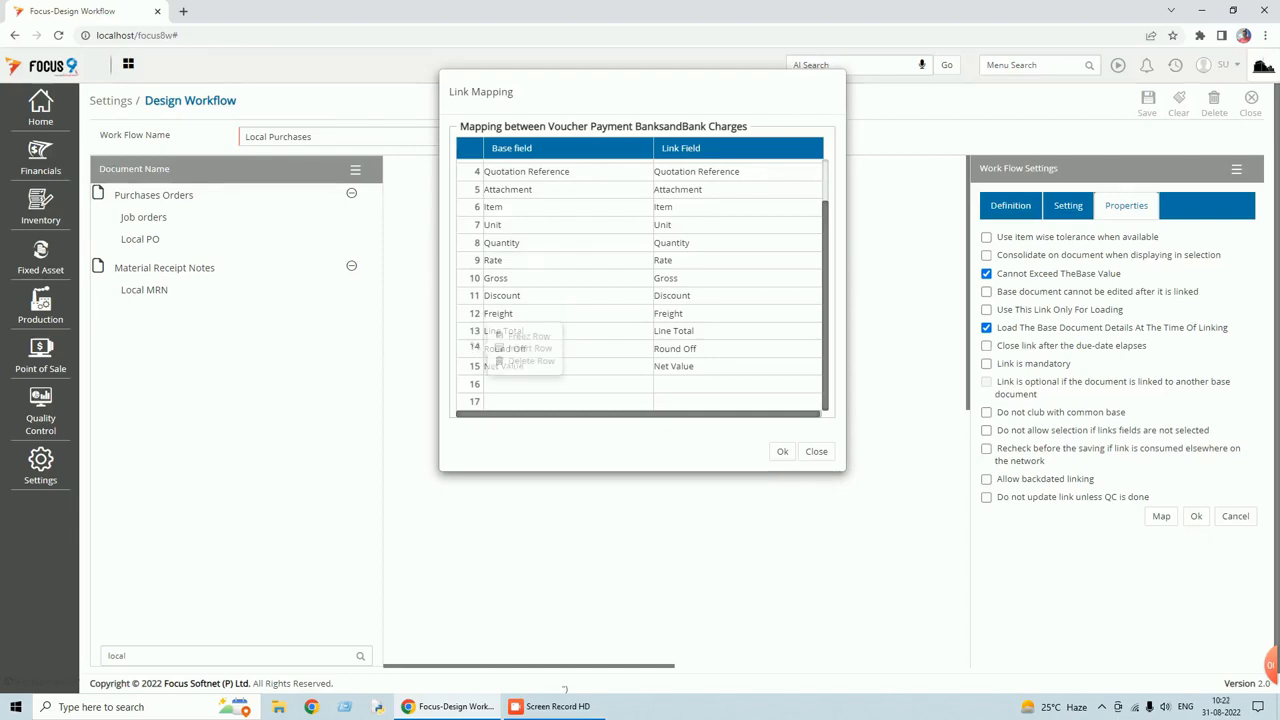
click(512, 361)
click(705, 111)
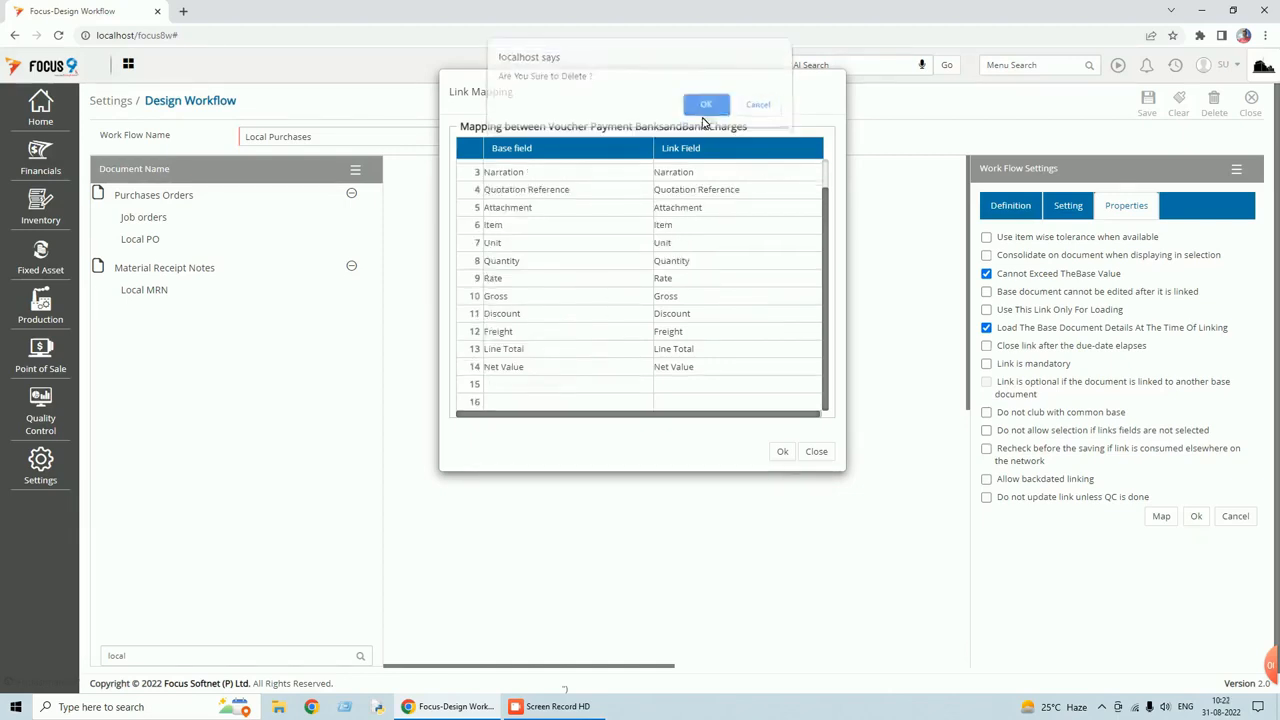
mouse_move(484, 348)
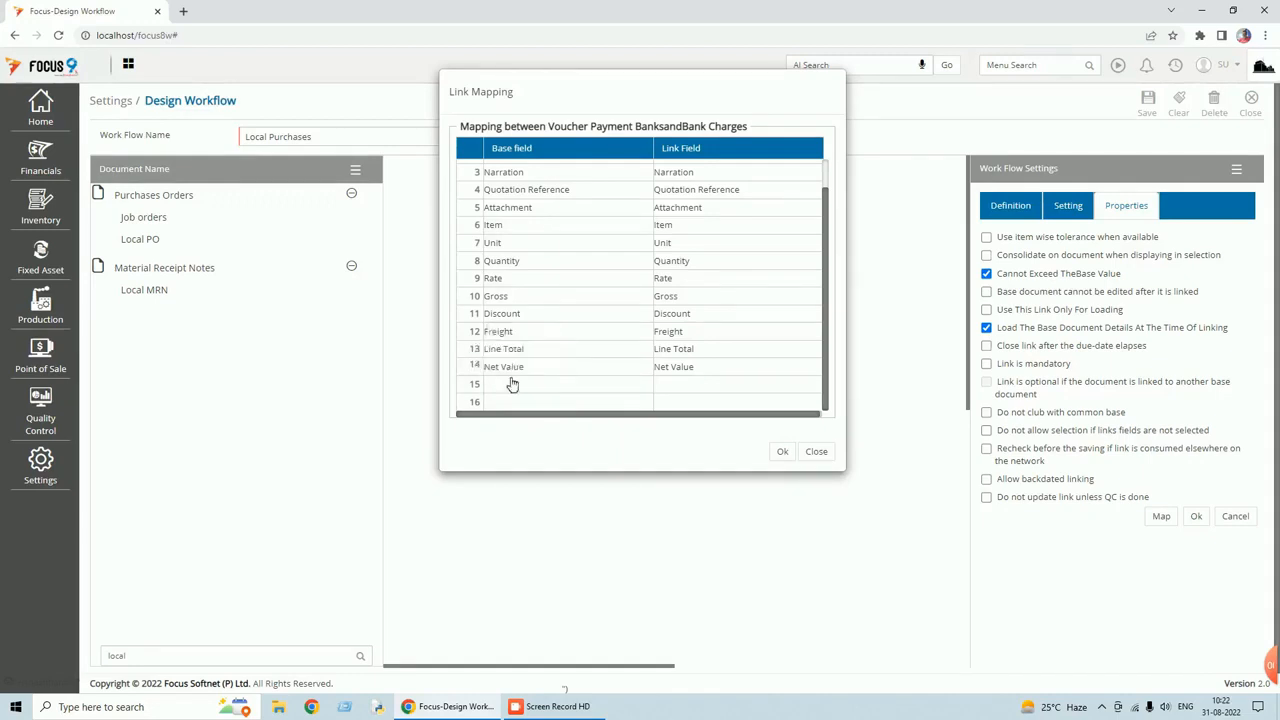
click(782, 451)
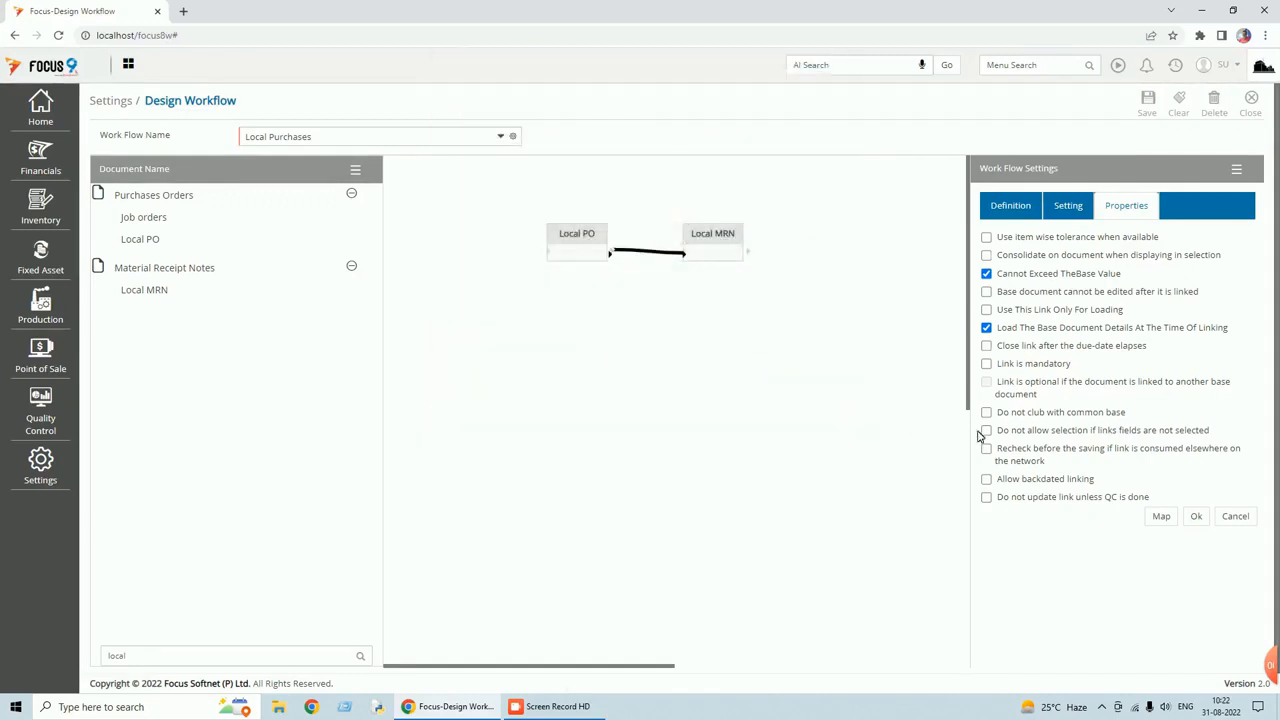
Remove the Line Total row from the mapping and accept the revised mapping.
click(1158, 516)
mouse_move(472, 360)
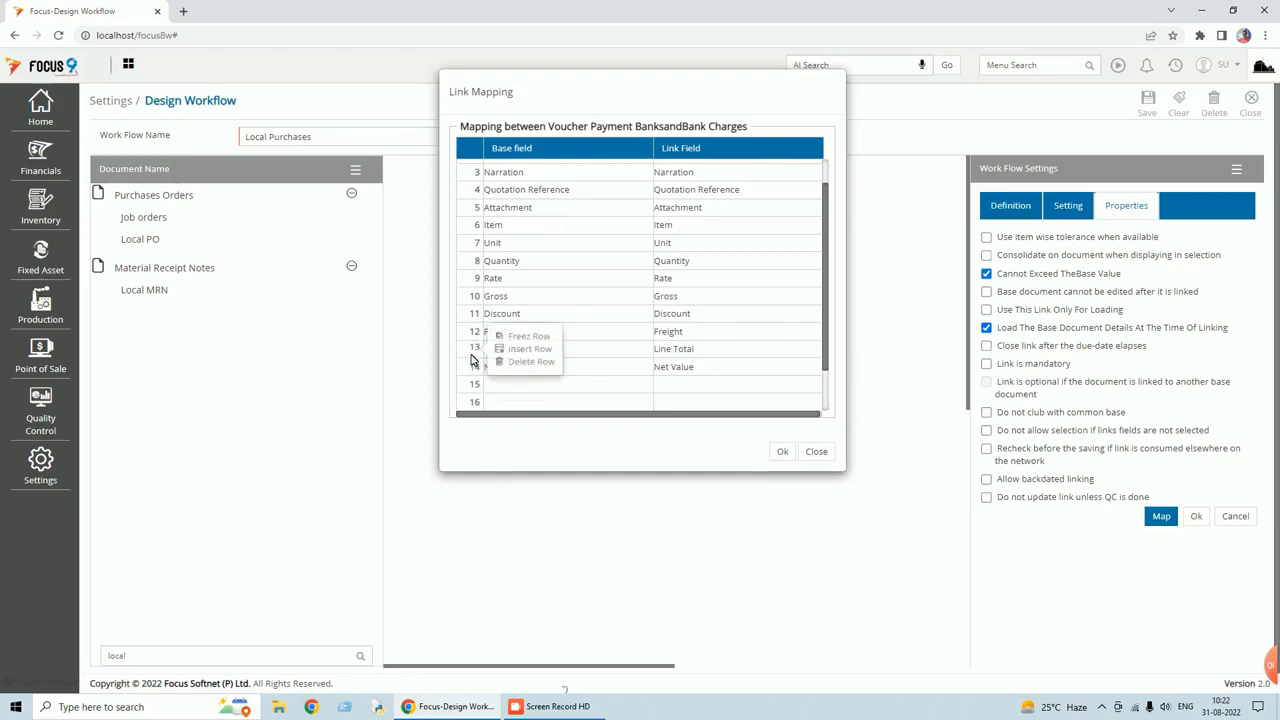
click(522, 362)
click(702, 111)
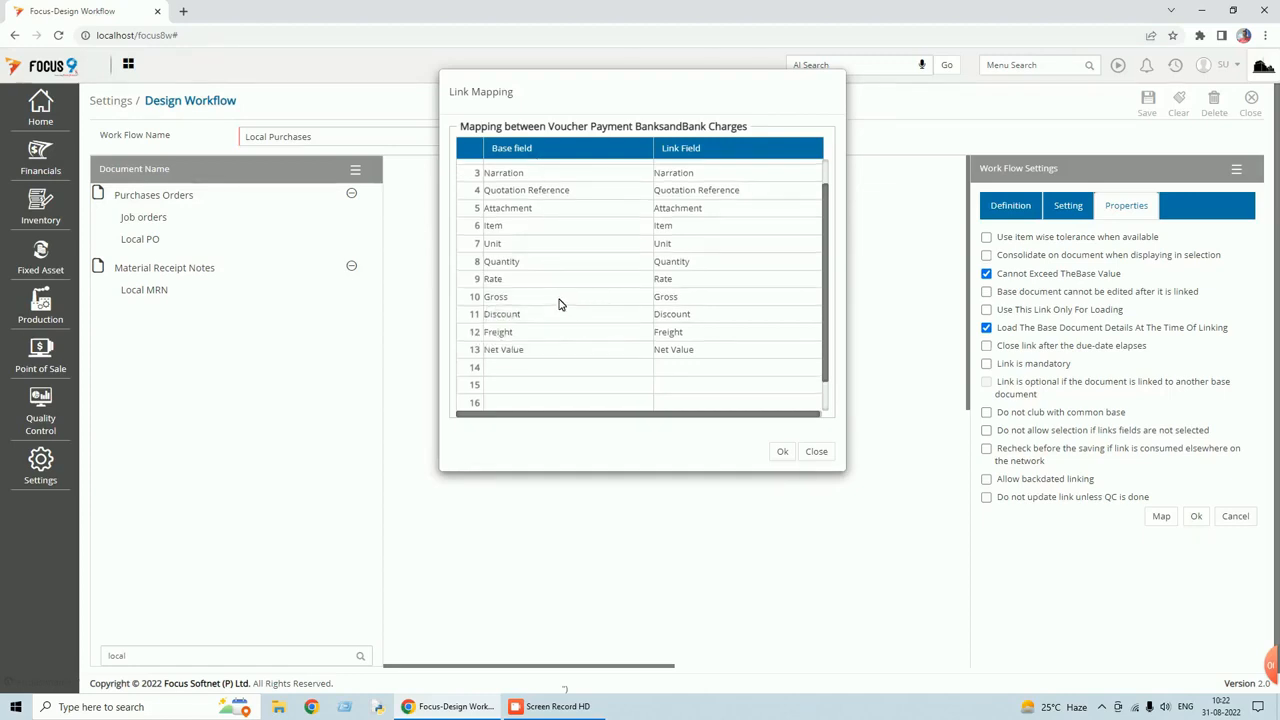
scroll(560, 305, up, 1)
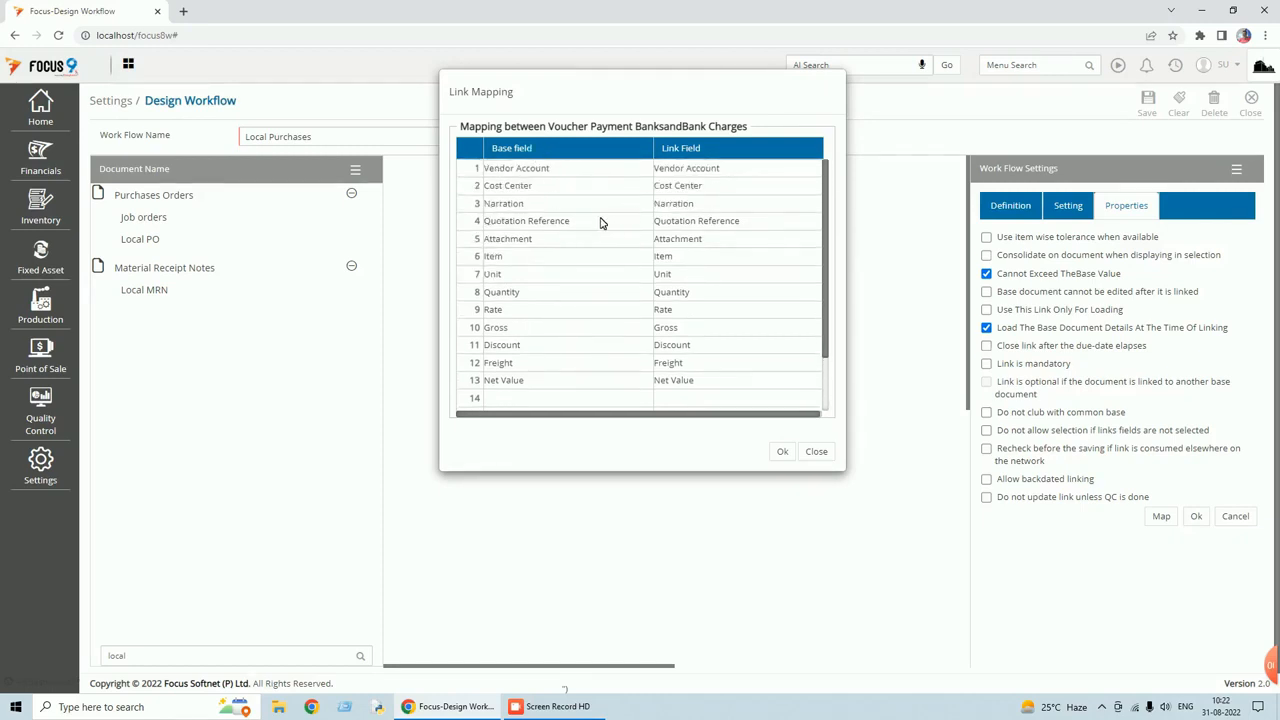
click(778, 453)
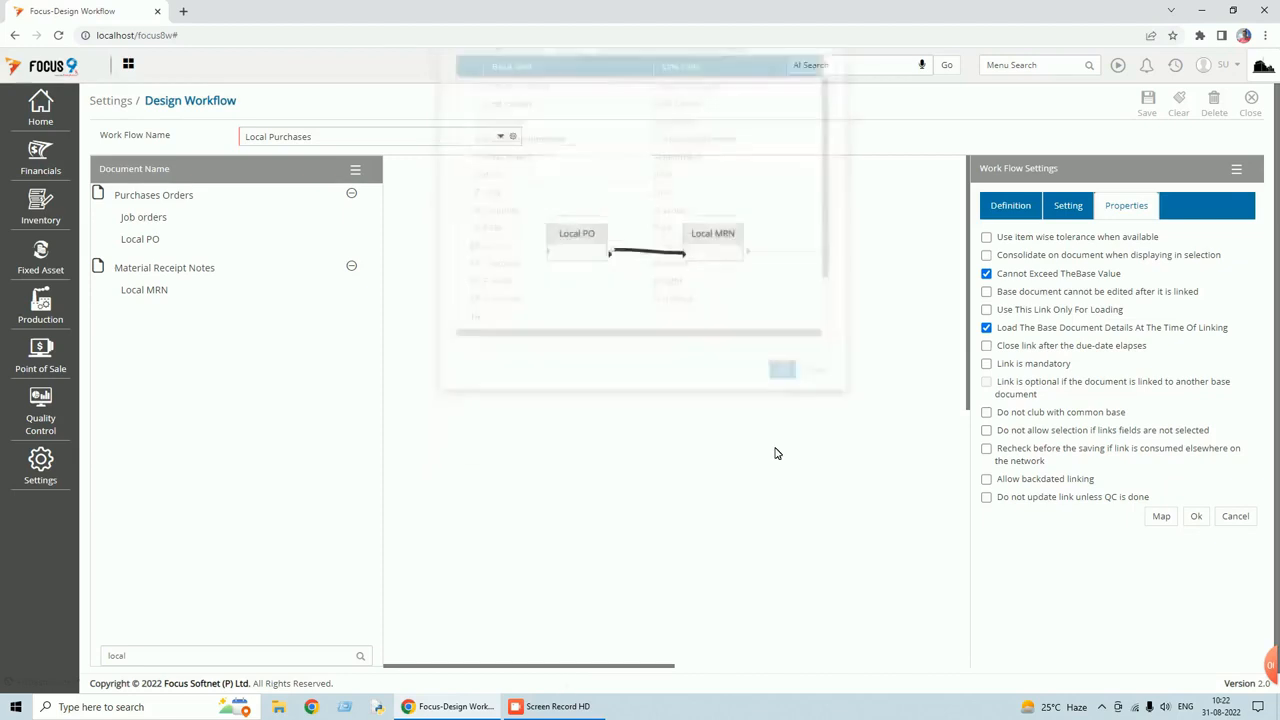
Apply the link settings, save the Local Purchases workflow, and close the designer.
click(1012, 210)
click(1066, 214)
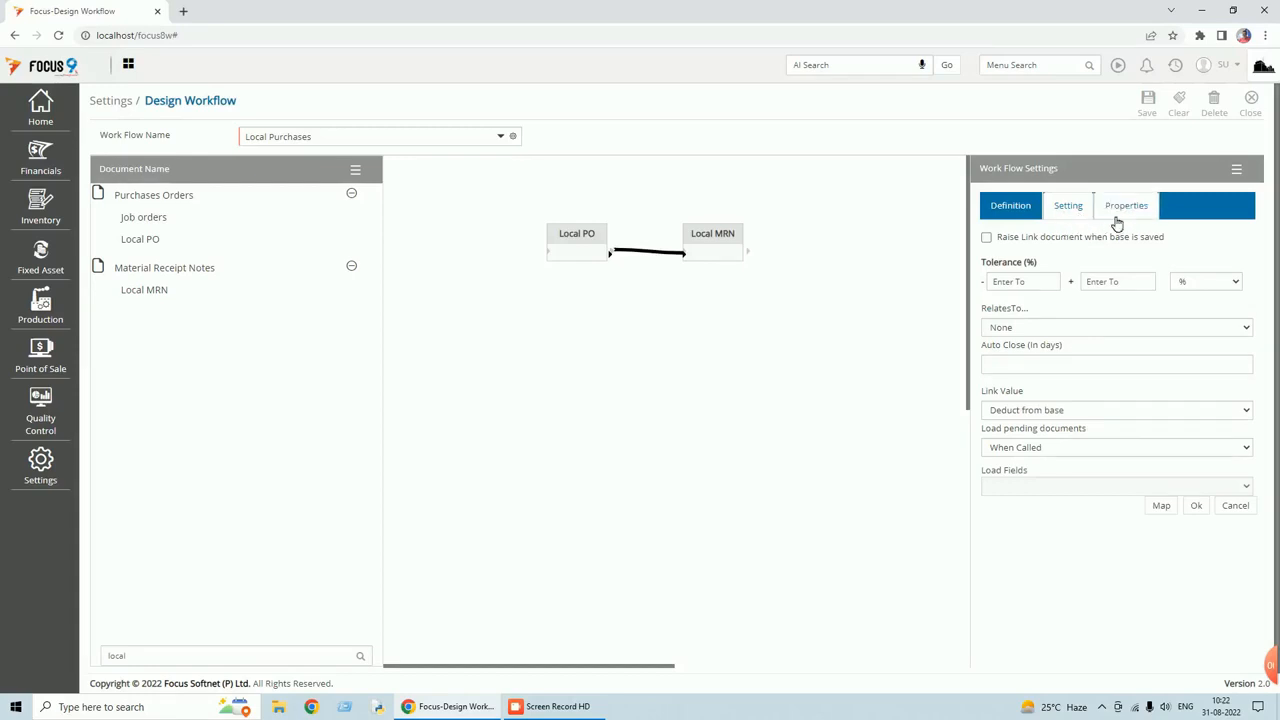
click(1127, 208)
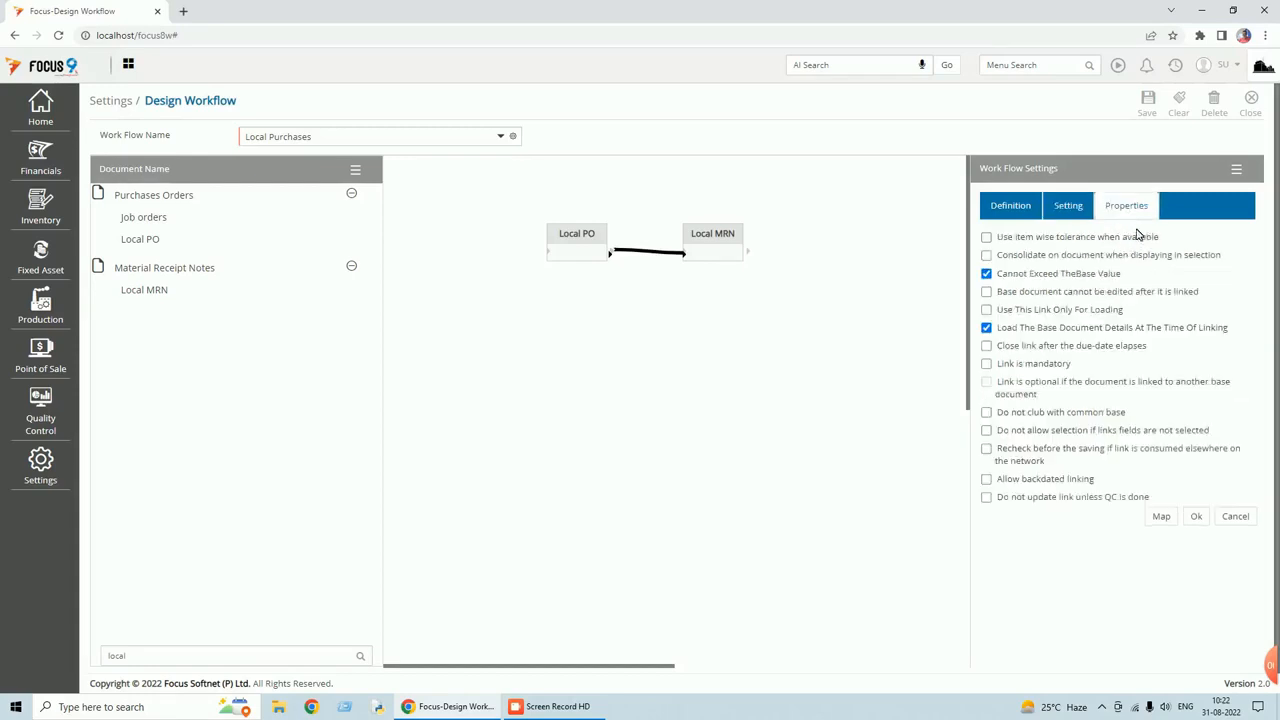
click(1196, 513)
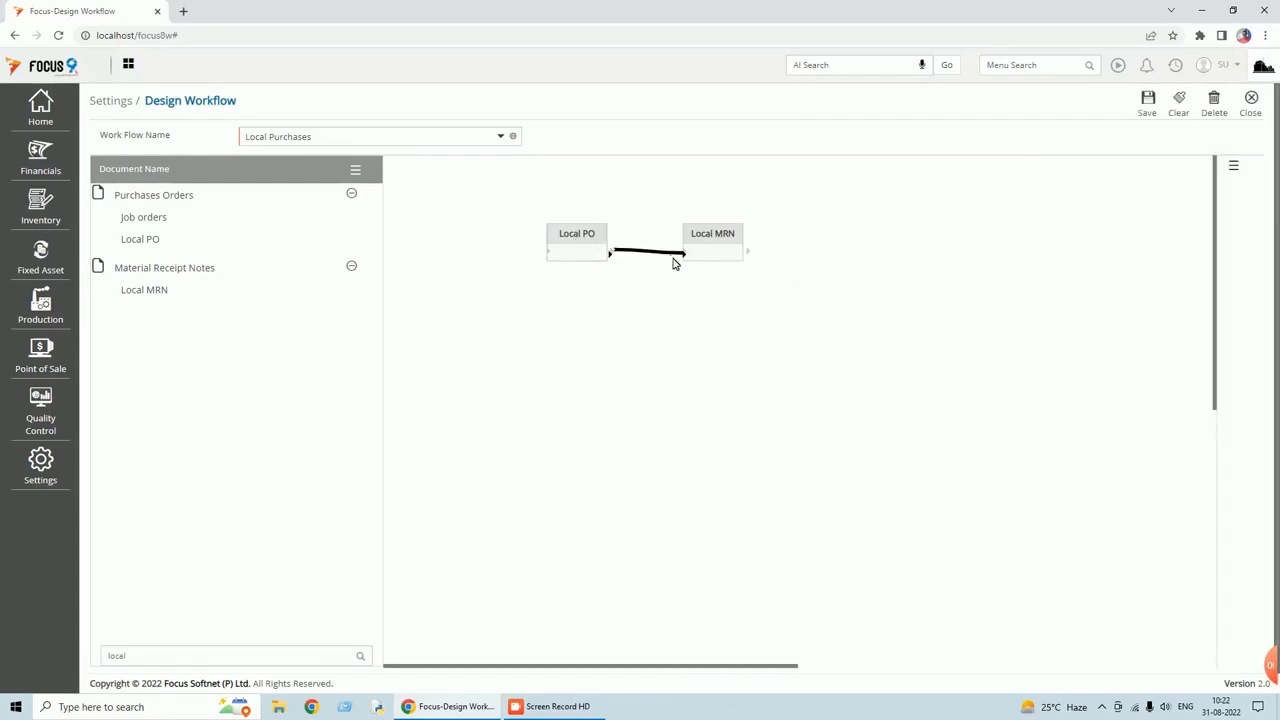
click(1148, 110)
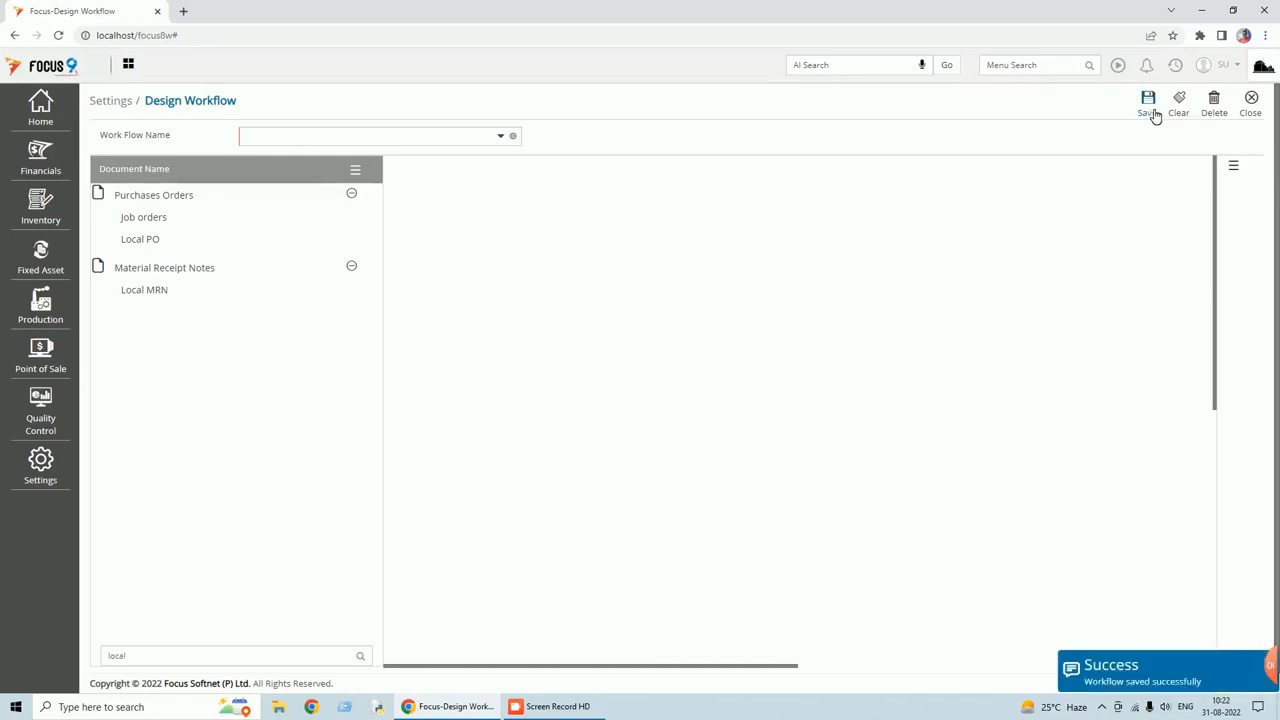
click(1248, 113)
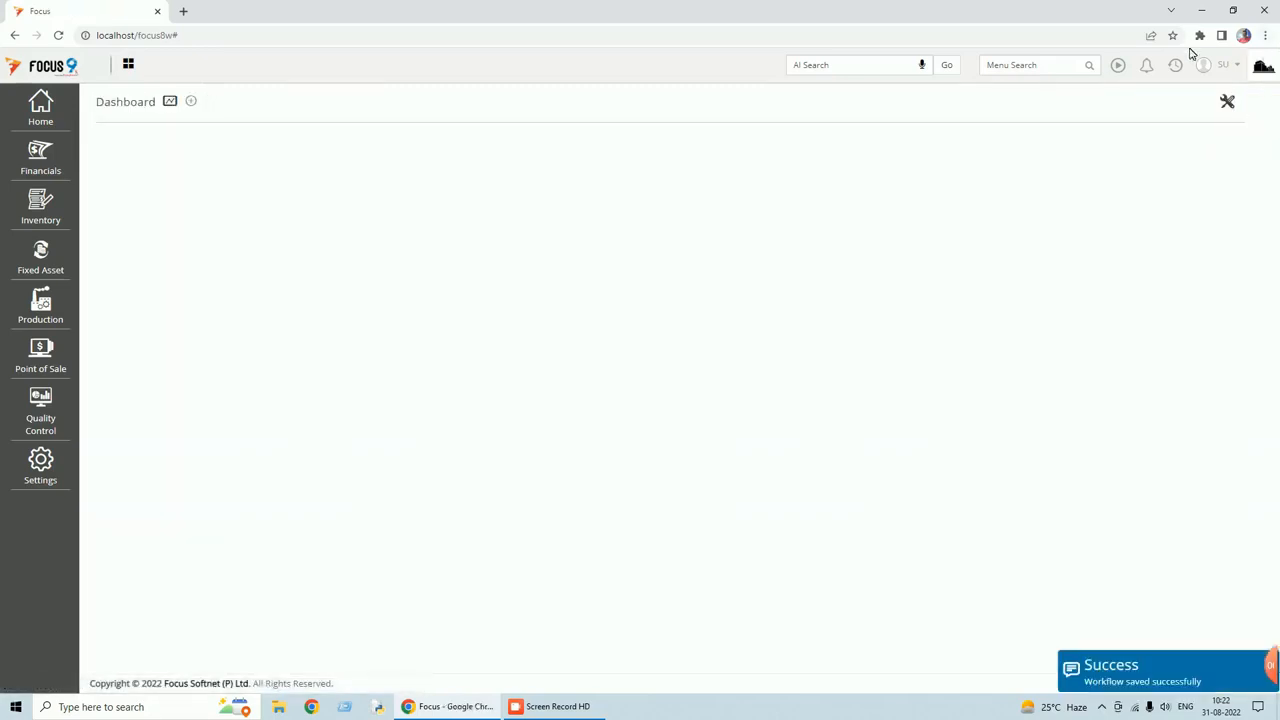
Log out of Focus 9 and sign back in as user su.
click(1230, 65)
click(1137, 134)
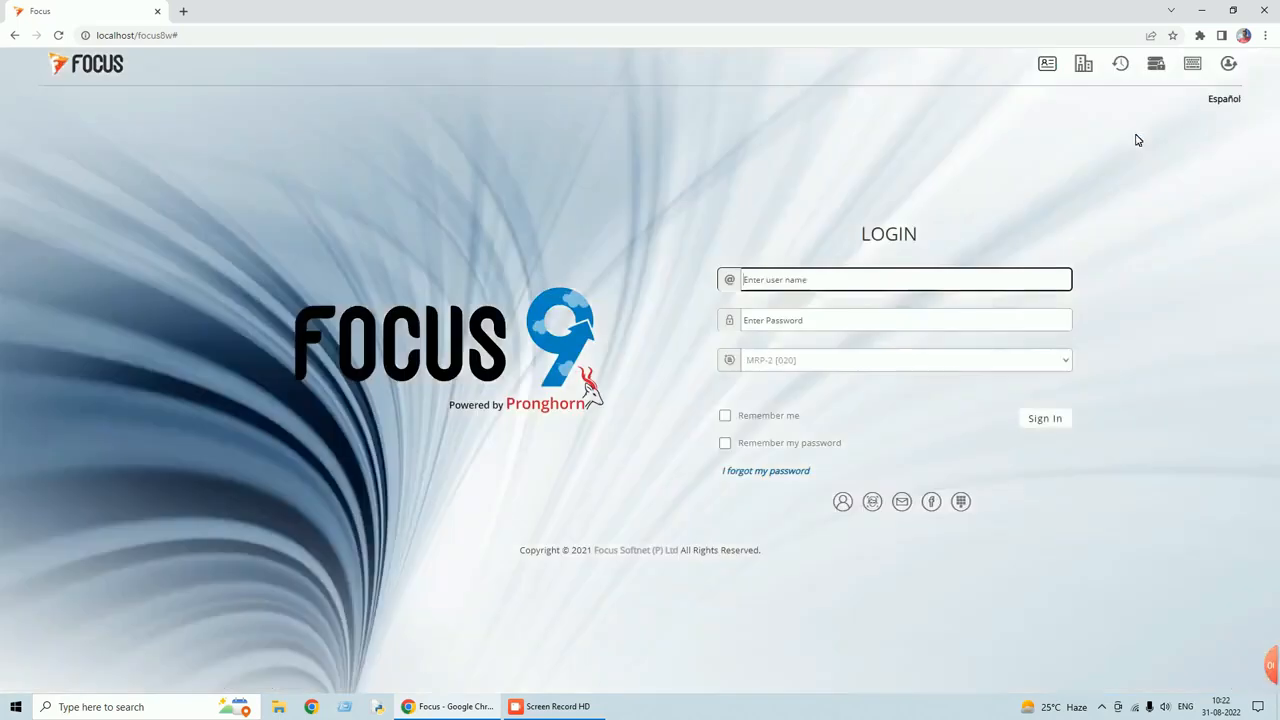
text(su)
key(Tab)
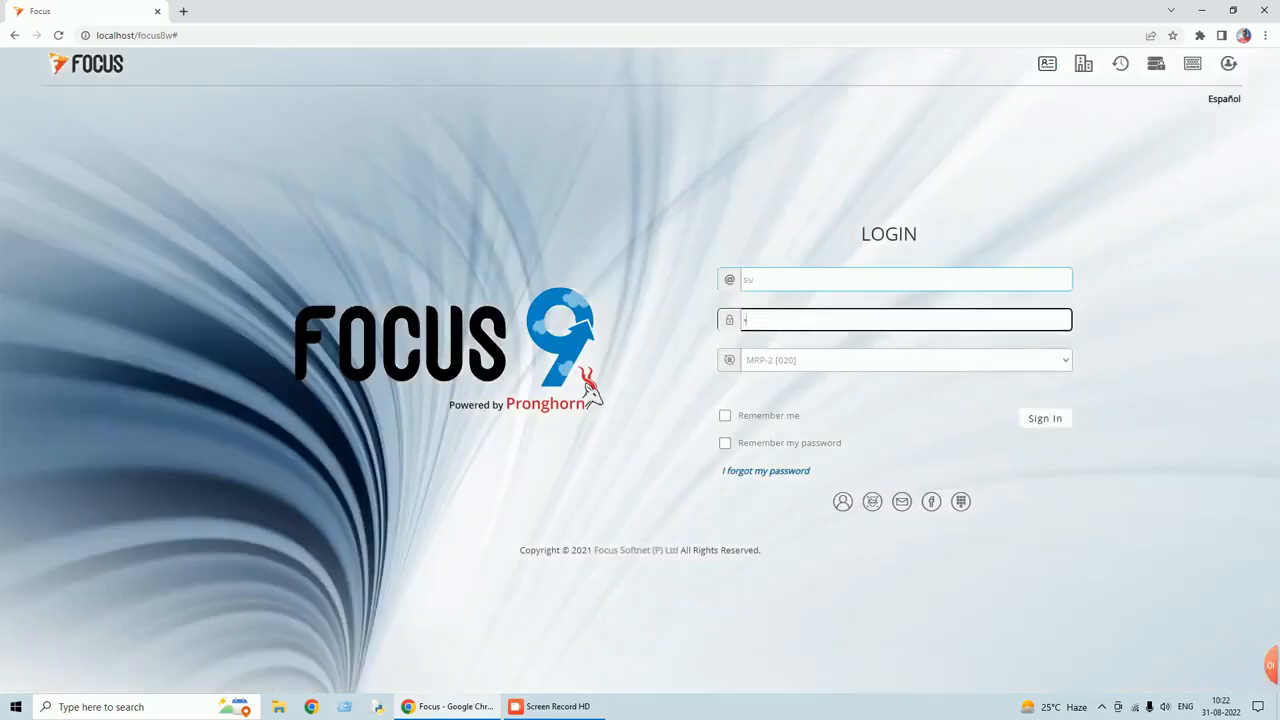
click(1051, 420)
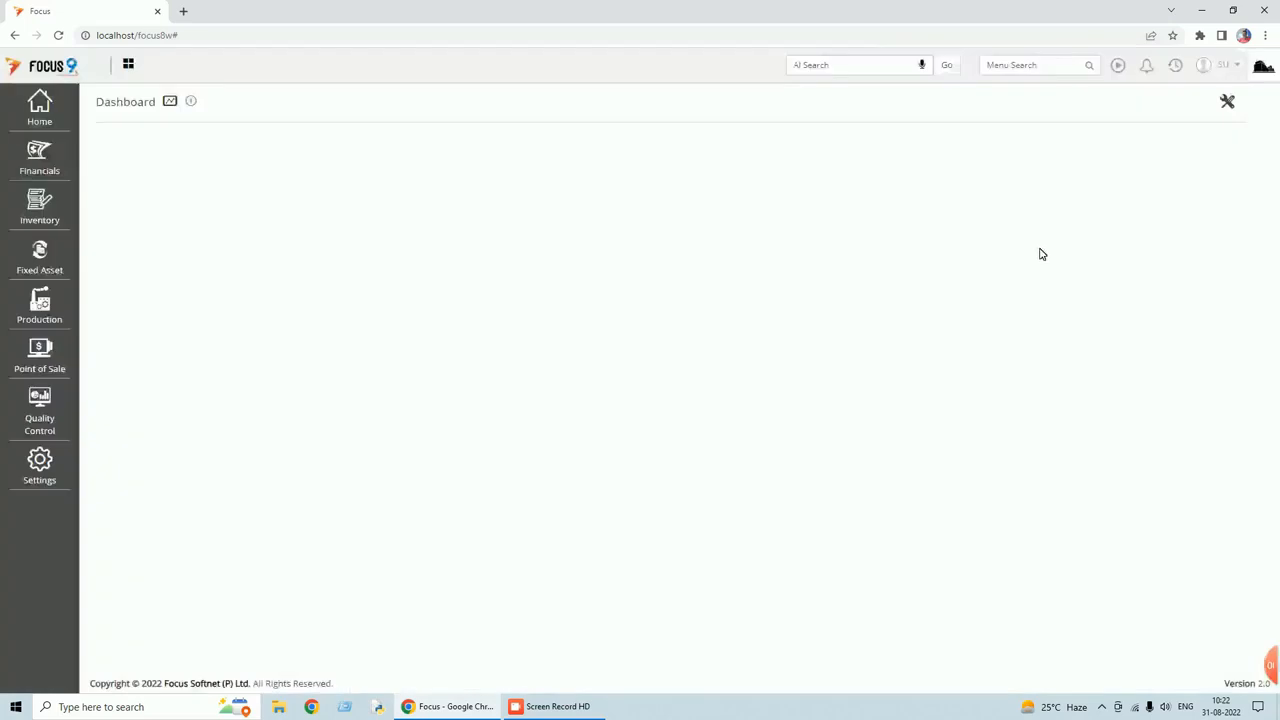
click(1177, 66)
Re-save the Local PO voucher and close the Local PO screens.
click(1095, 140)
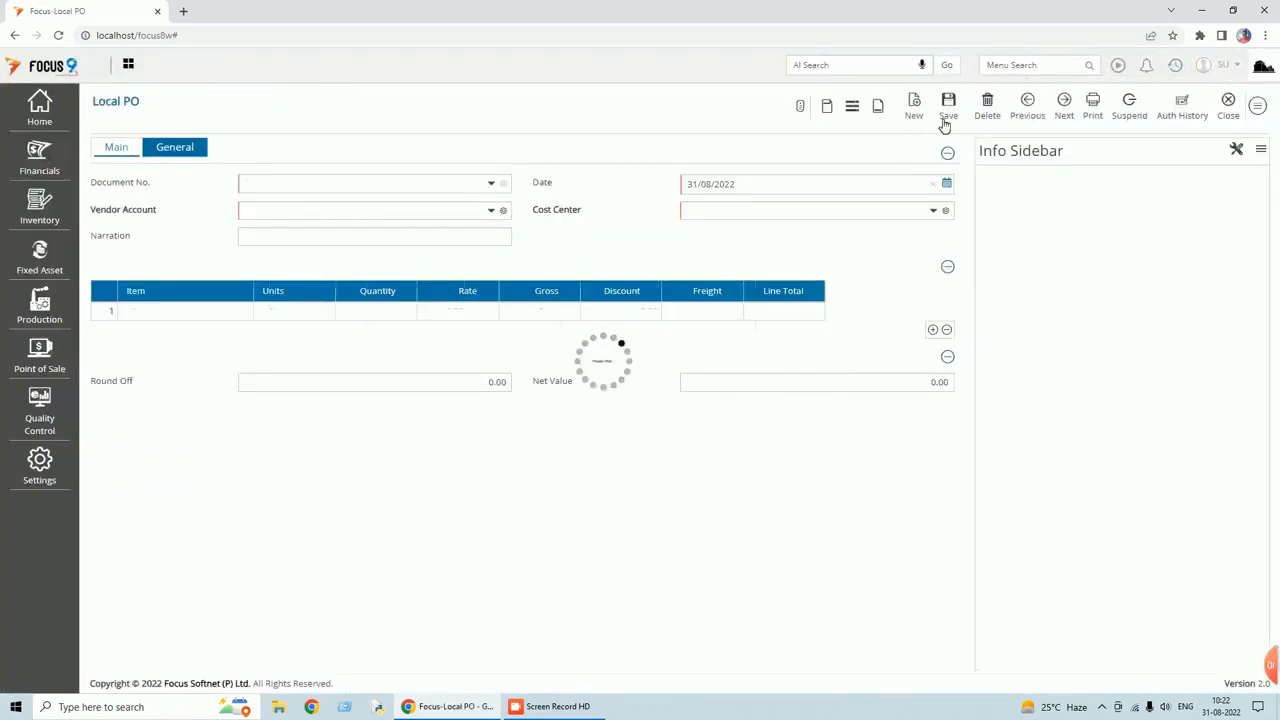
click(950, 112)
click(1228, 106)
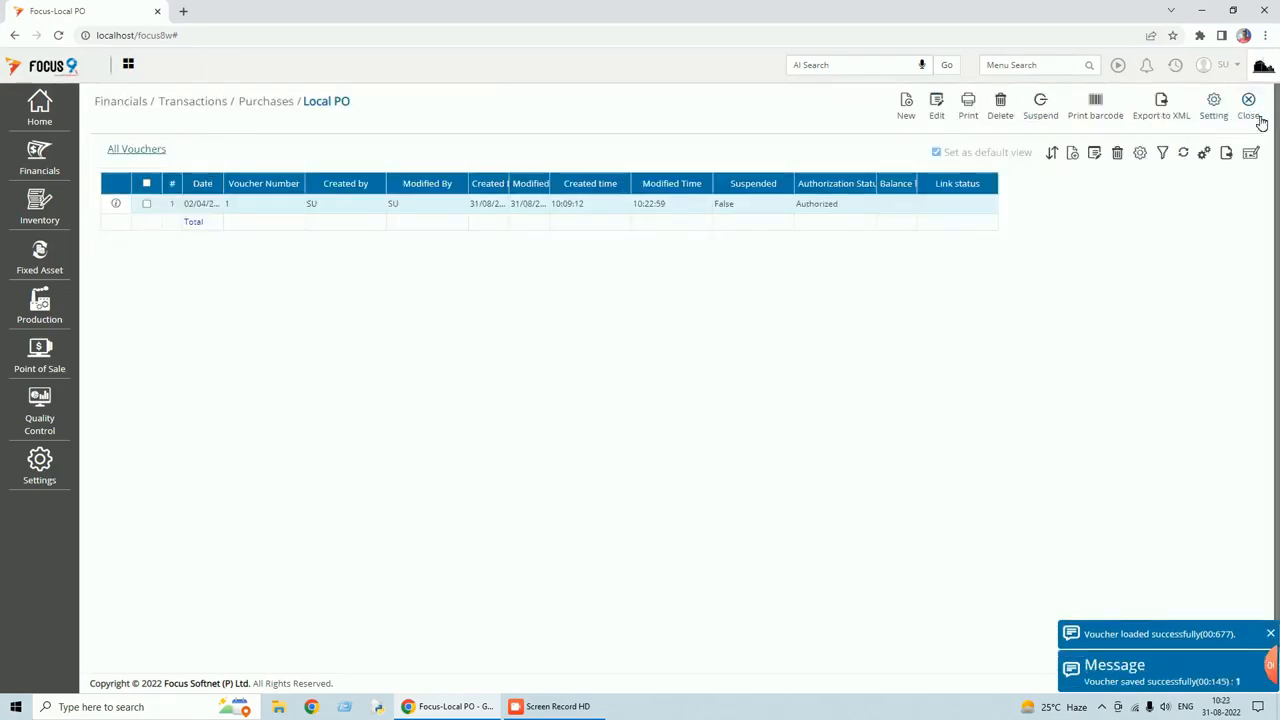
click(1259, 117)
Open Local MRN and view its Pending Local PO list.
click(1181, 72)
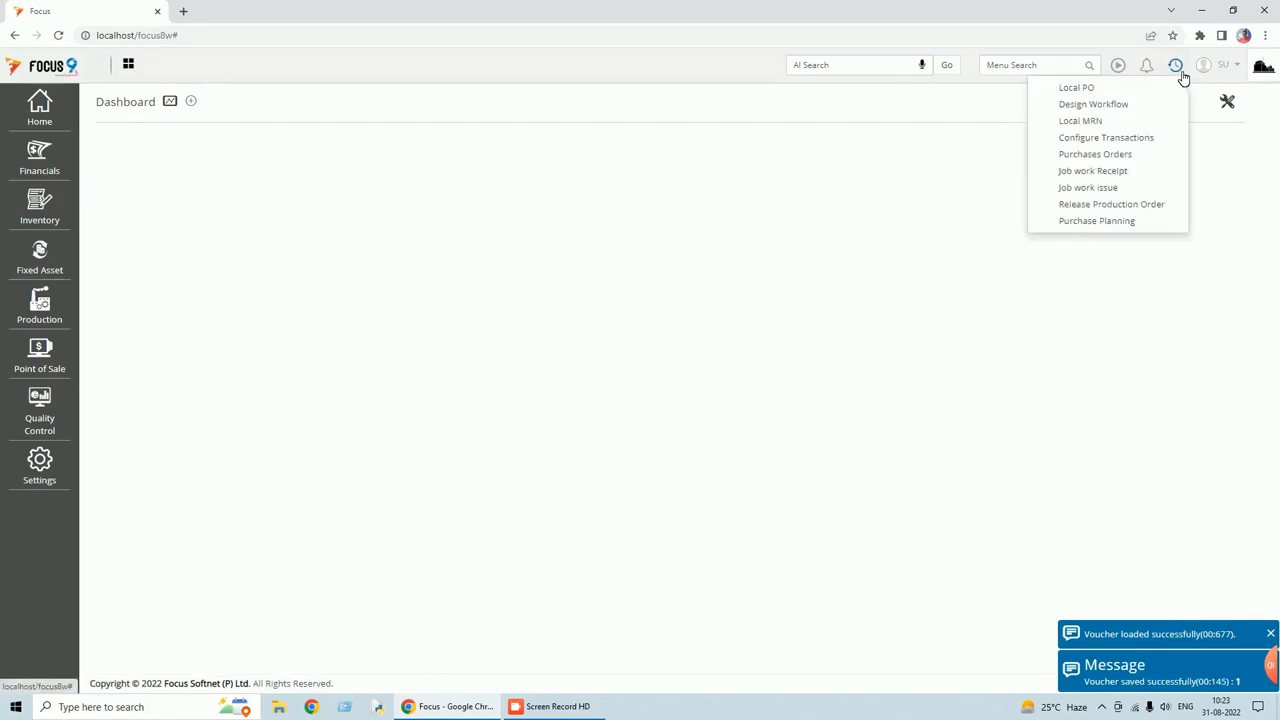
click(1078, 121)
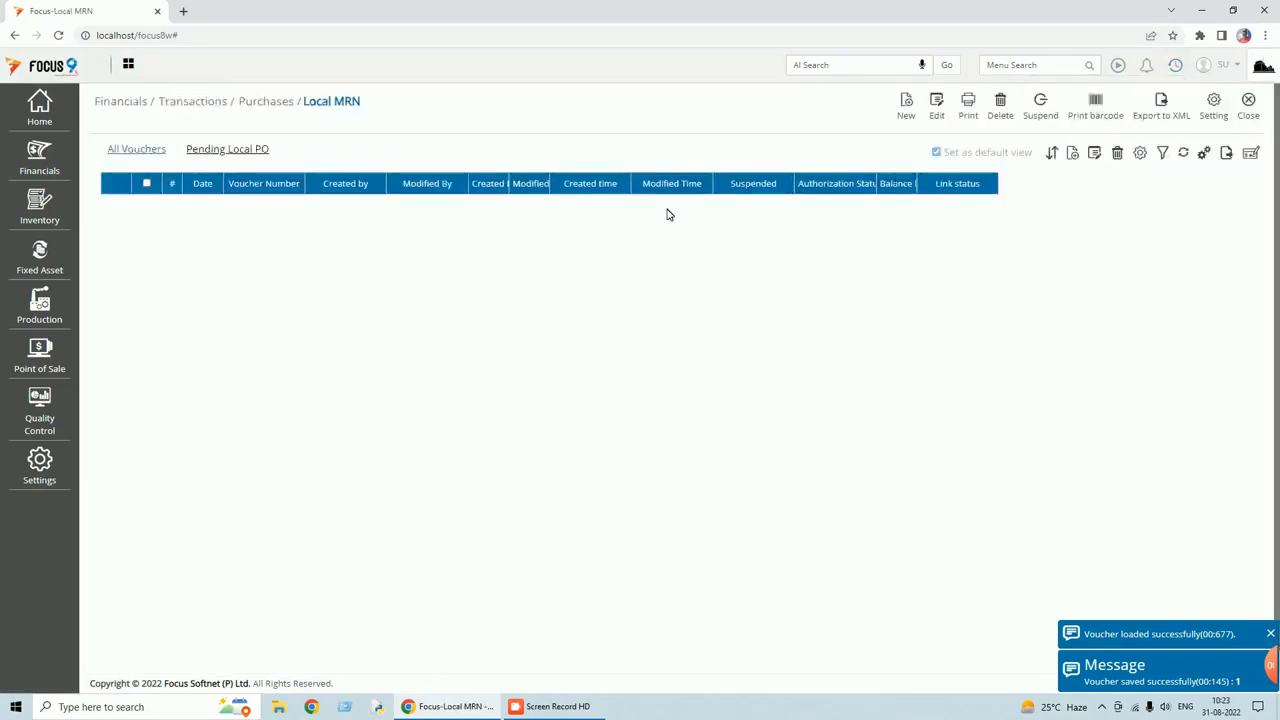
click(232, 150)
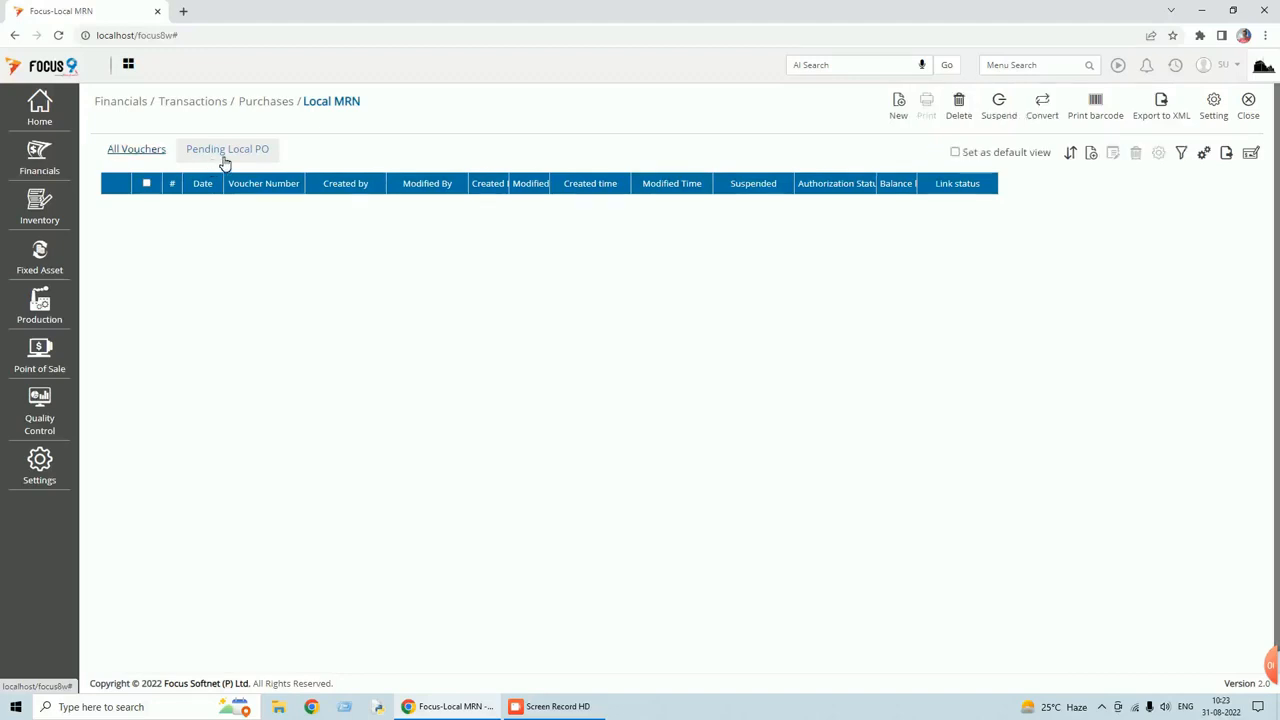
Open Local PO voucher 1, copy it to the clipboard, and delete it.
click(1249, 110)
click(1176, 66)
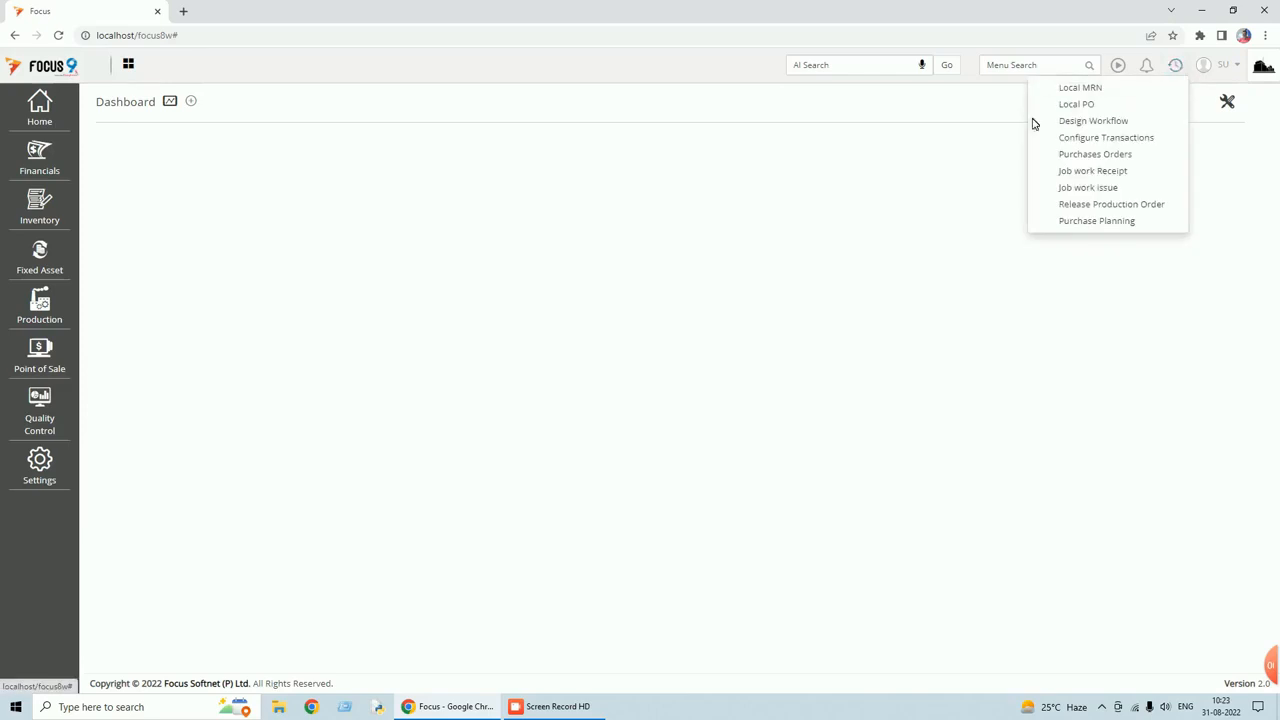
click(1077, 104)
double_click(536, 204)
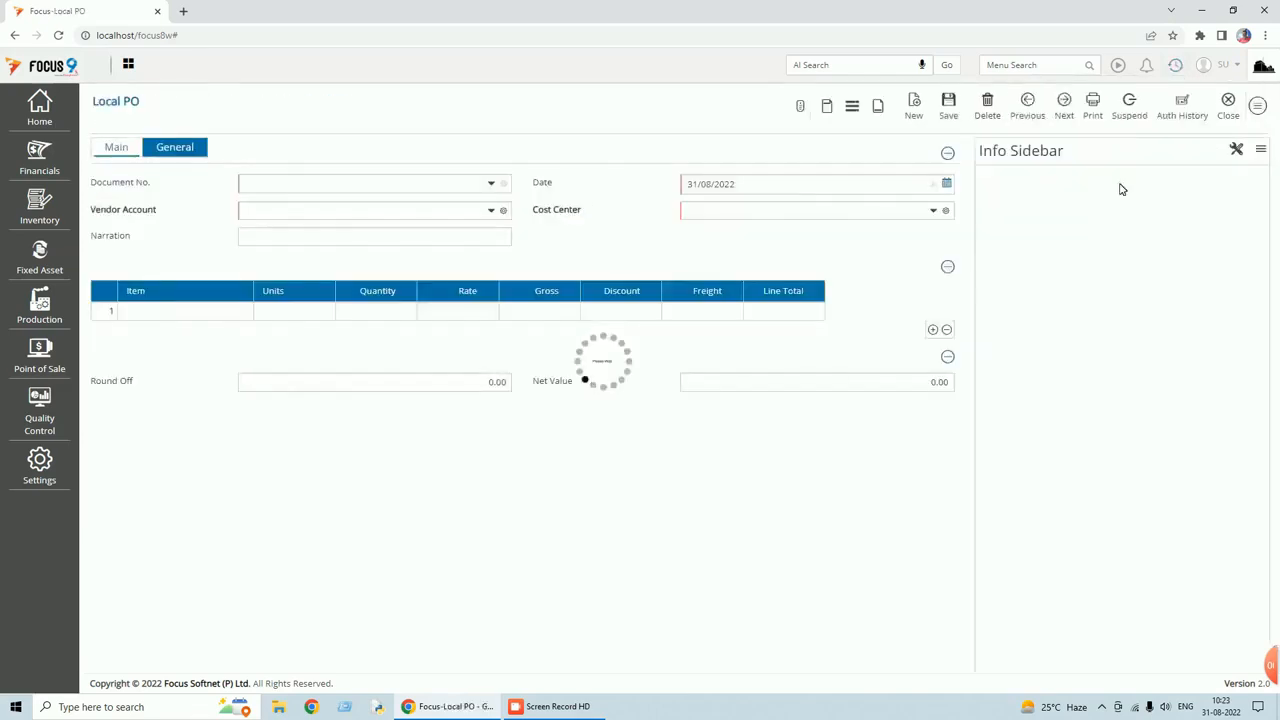
click(1258, 106)
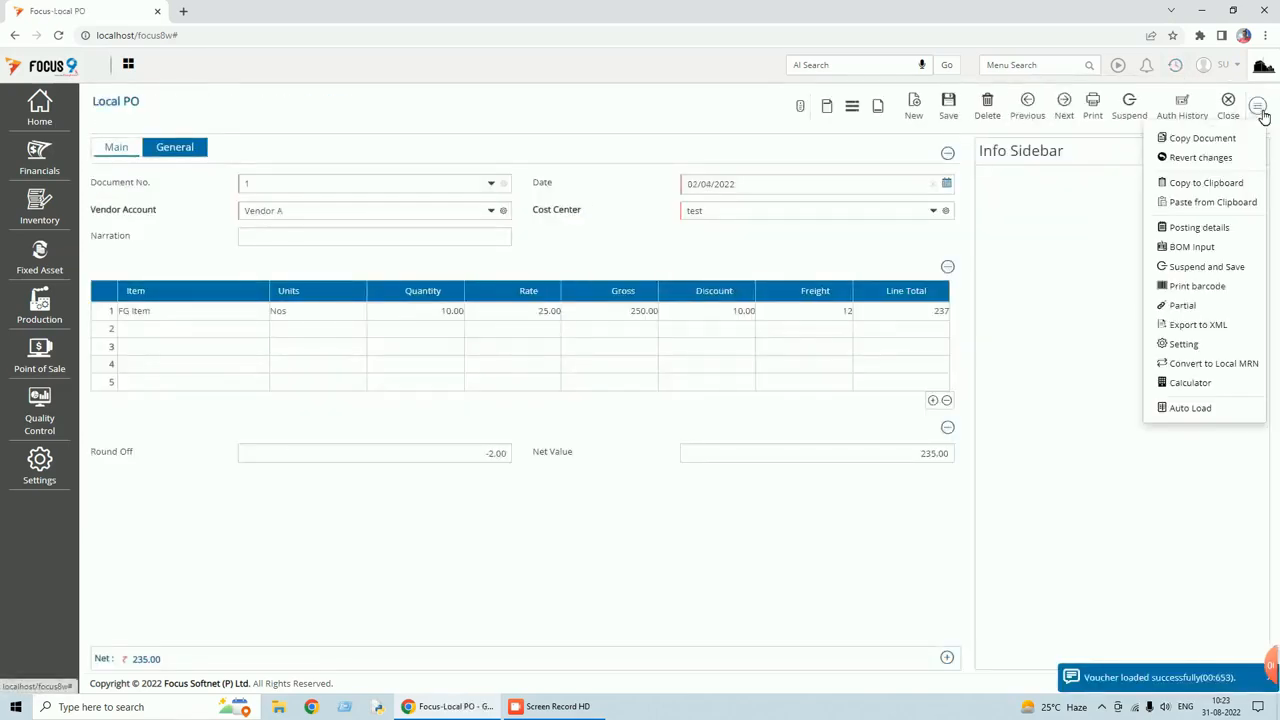
click(1202, 185)
click(988, 108)
click(704, 114)
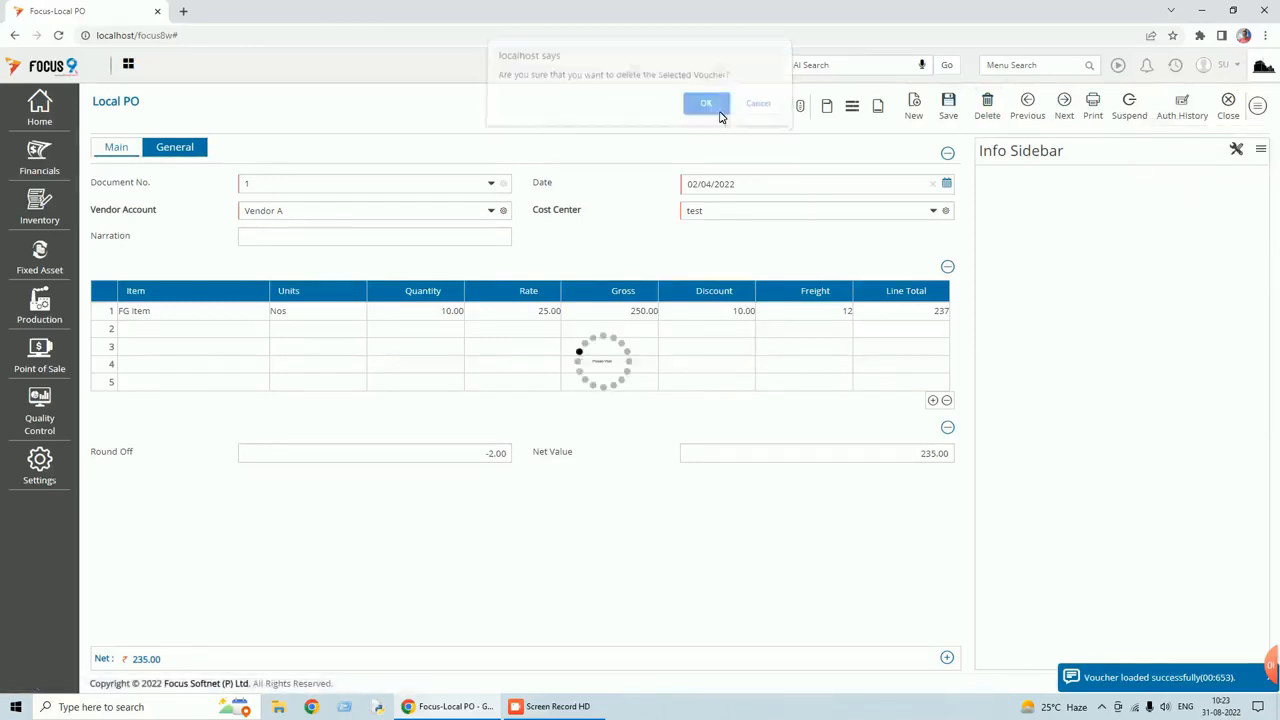
Paste voucher 1 back from the clipboard, save it, and close the Local PO screens.
click(1259, 108)
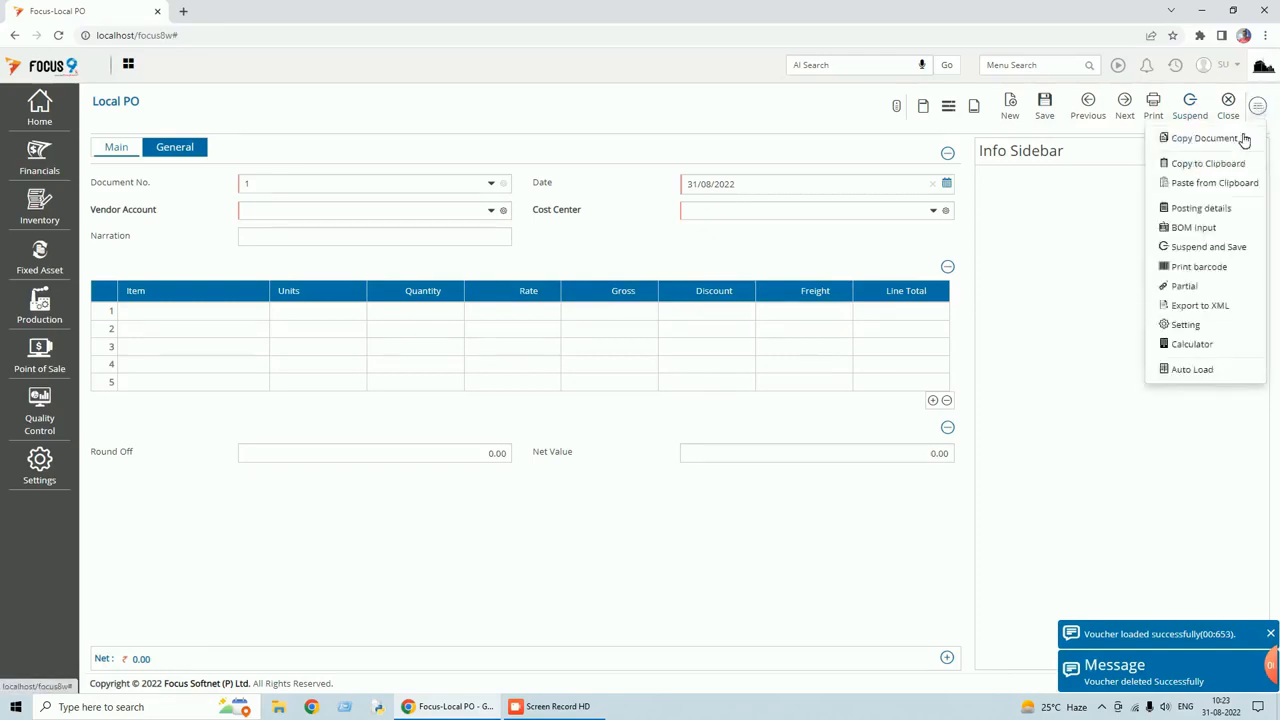
drag(1215, 172, 1217, 187)
click(1217, 185)
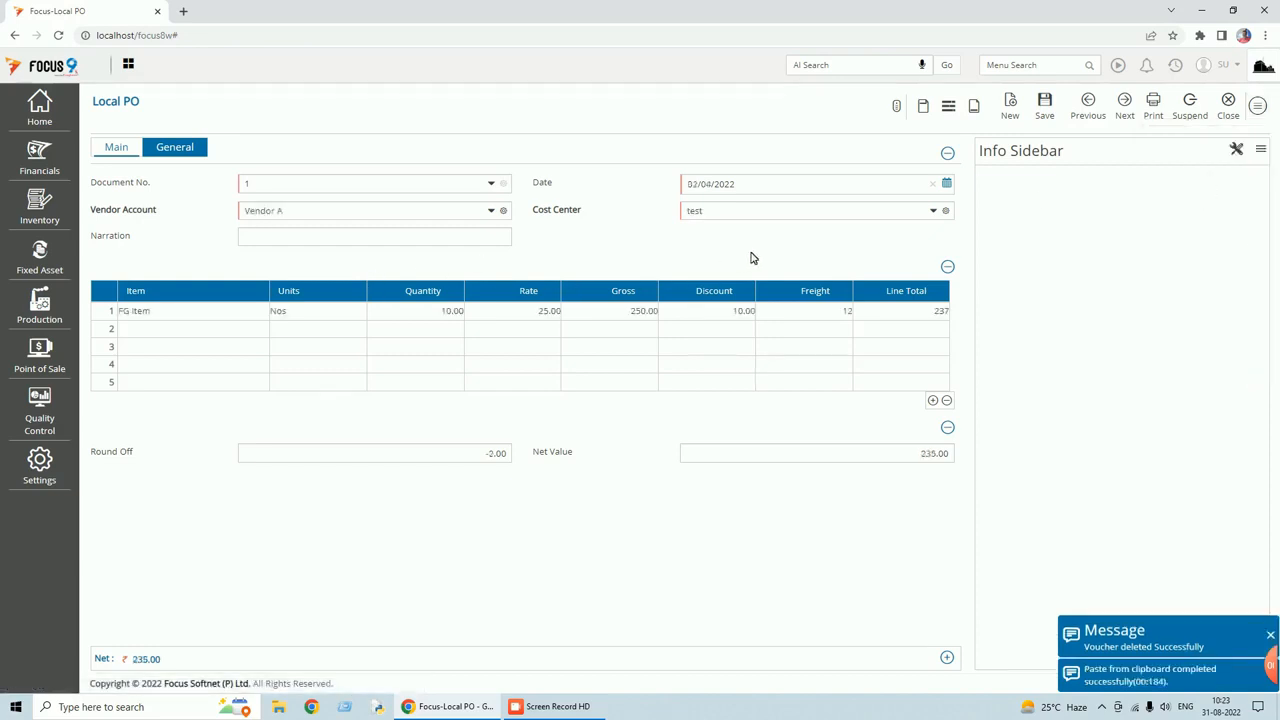
click(1046, 108)
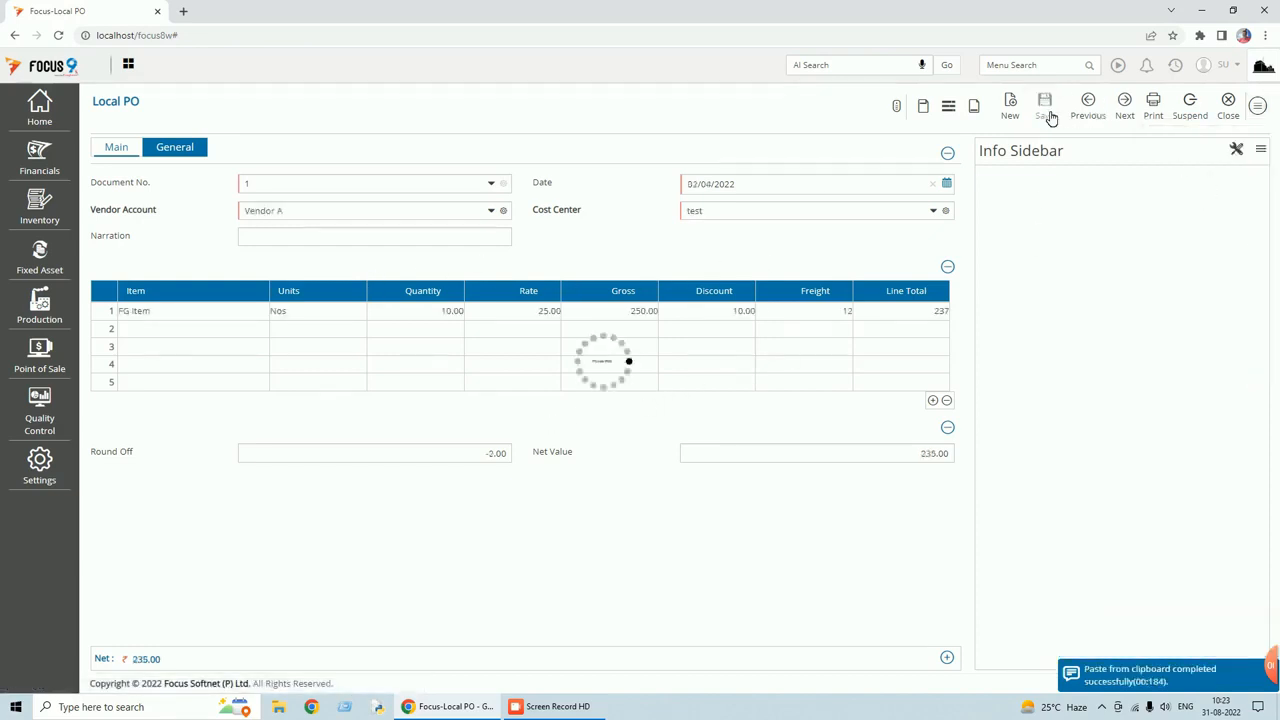
click(1228, 106)
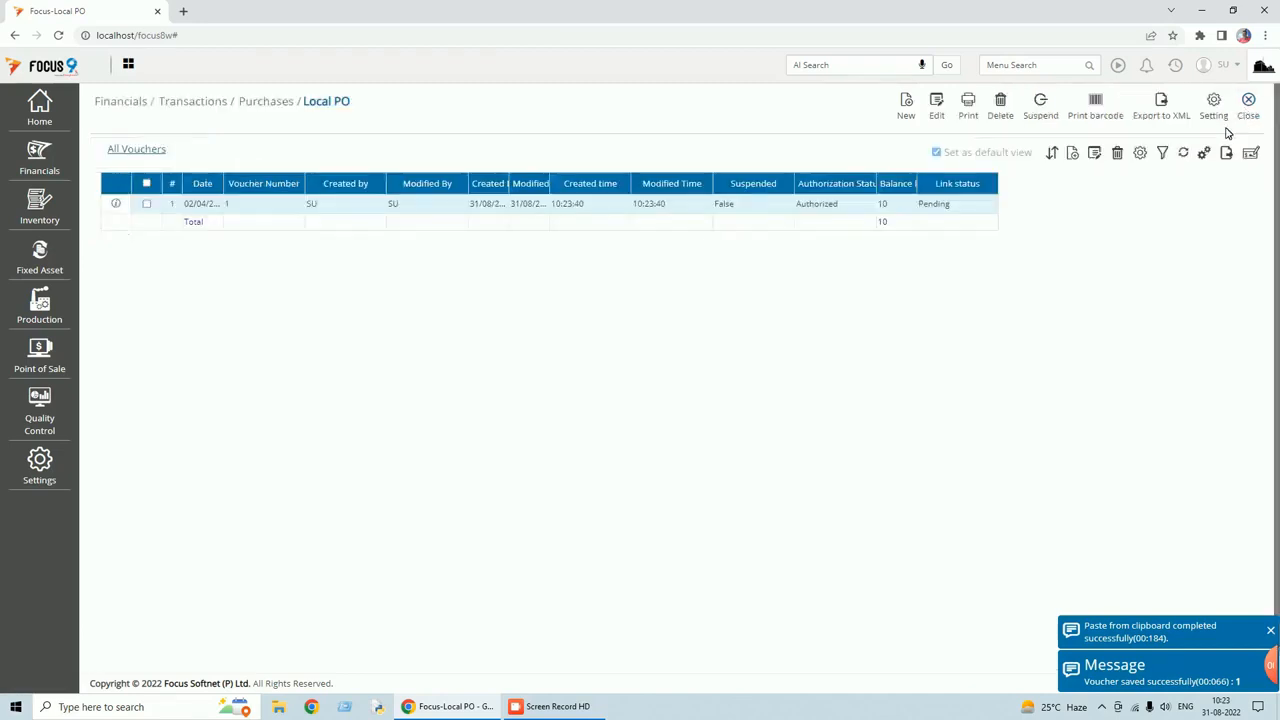
click(1252, 115)
click(1176, 66)
click(1095, 106)
Check that Local PO voucher 1 is listed under Pending Local PO, then close Local MRN.
click(240, 150)
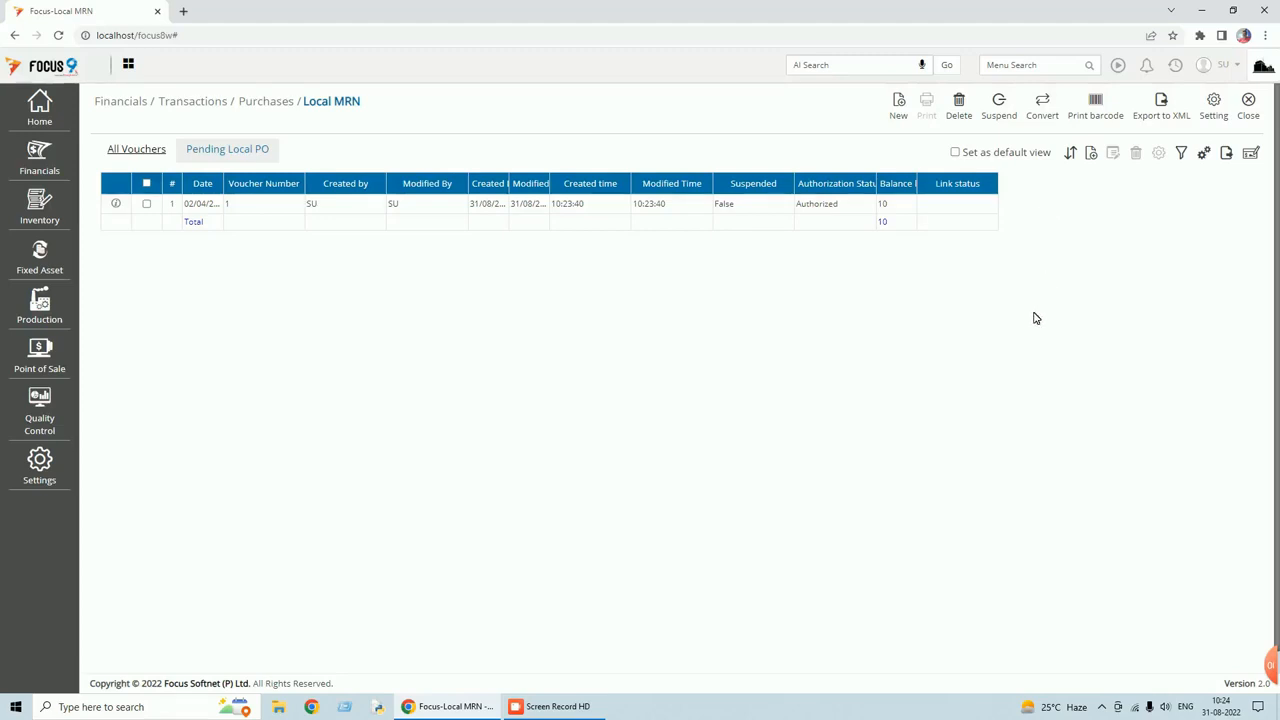
click(1252, 120)
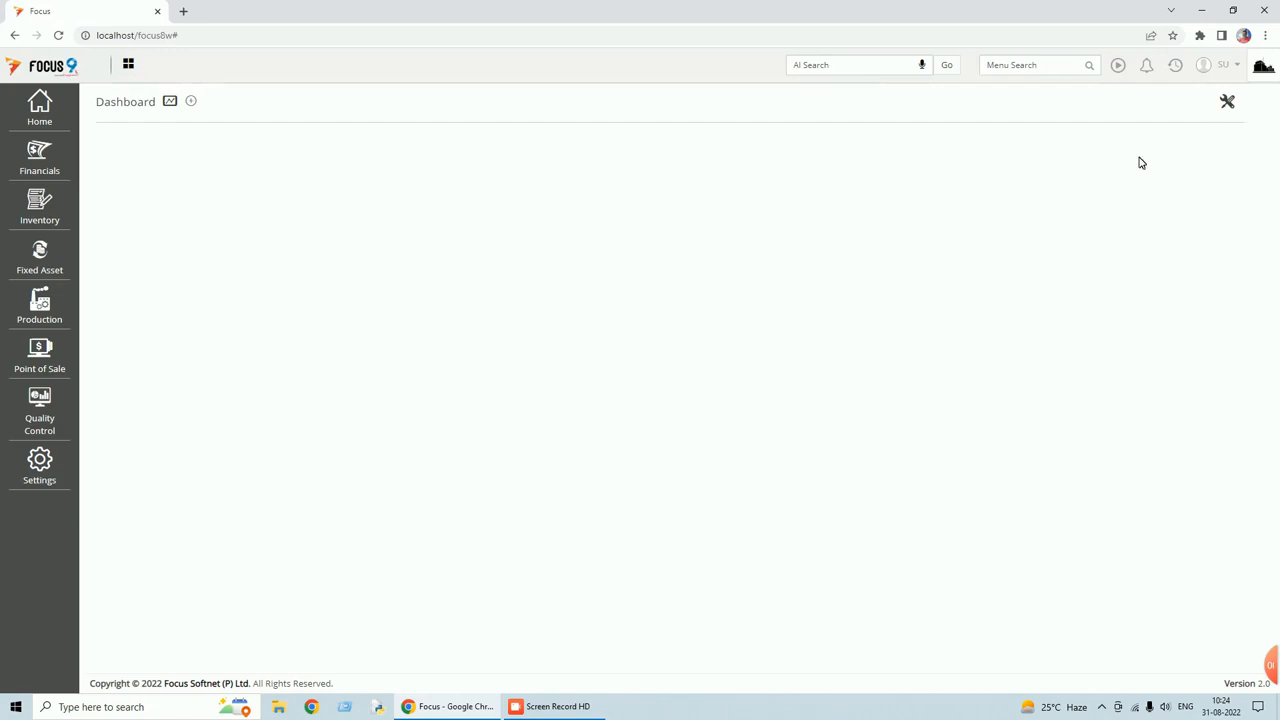